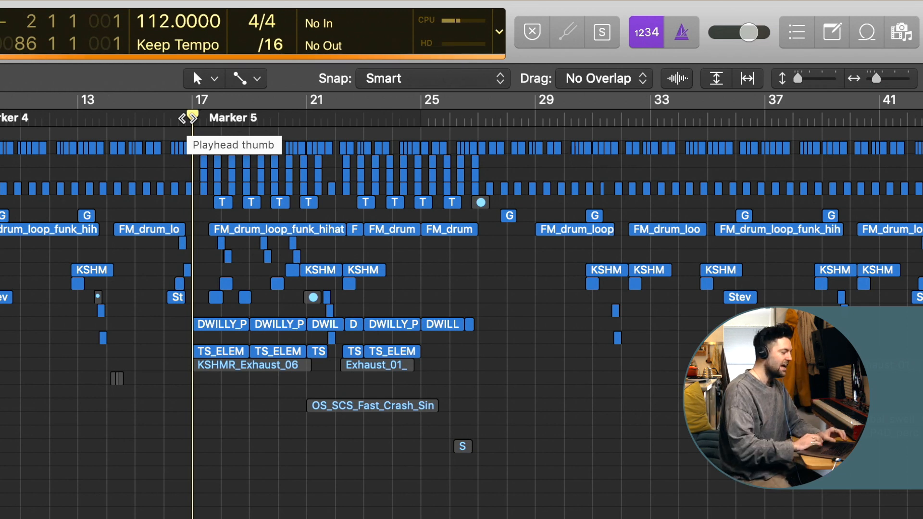
Step: Enlarge the drum tracks and the timeline around bar 17 to examine their regions up close
scroll(188, 118, up, 2)
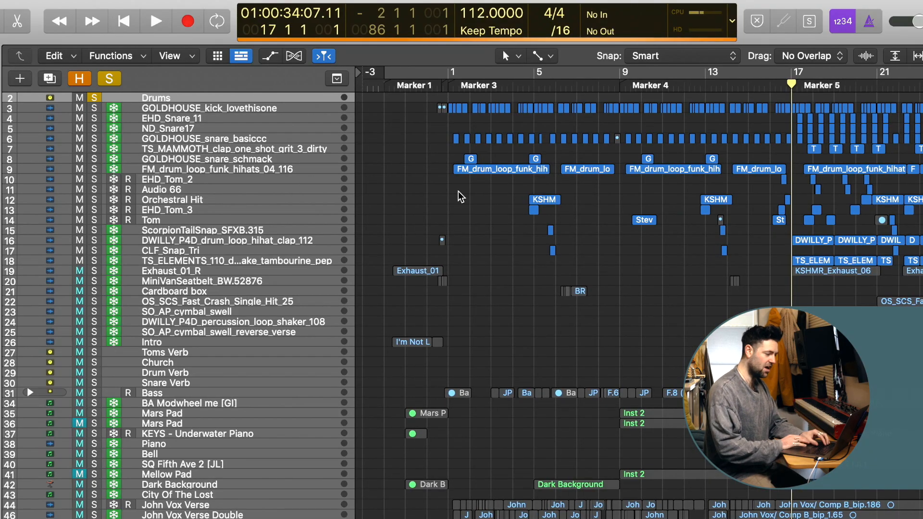
key(super+Down)
key(super+Down)
key(super+Down)
key(super+Down)
key(super+Down)
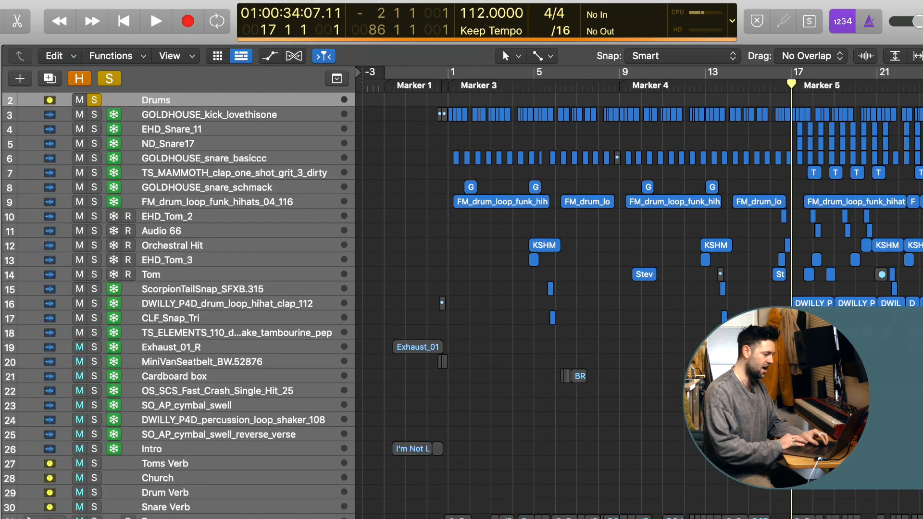
key(super+Down)
key(super+Down)
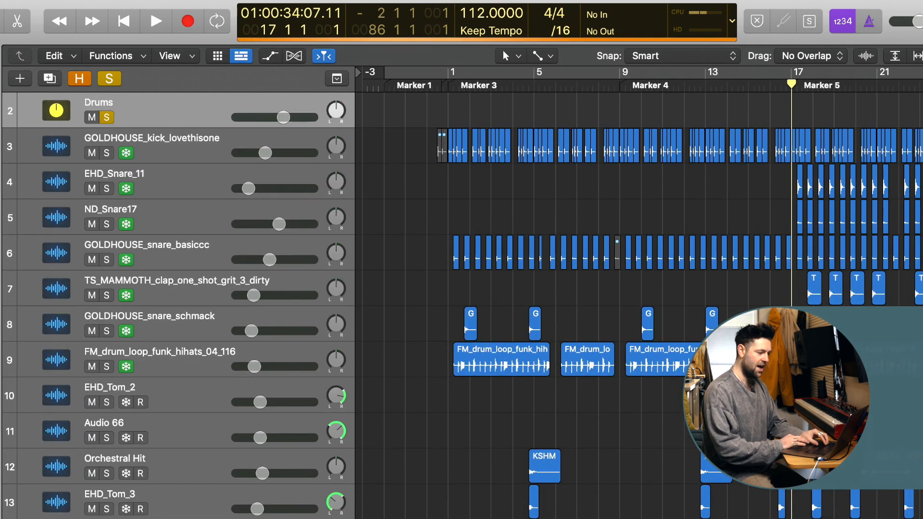
key(super+Right)
key(super+Right)
key(super+Right)
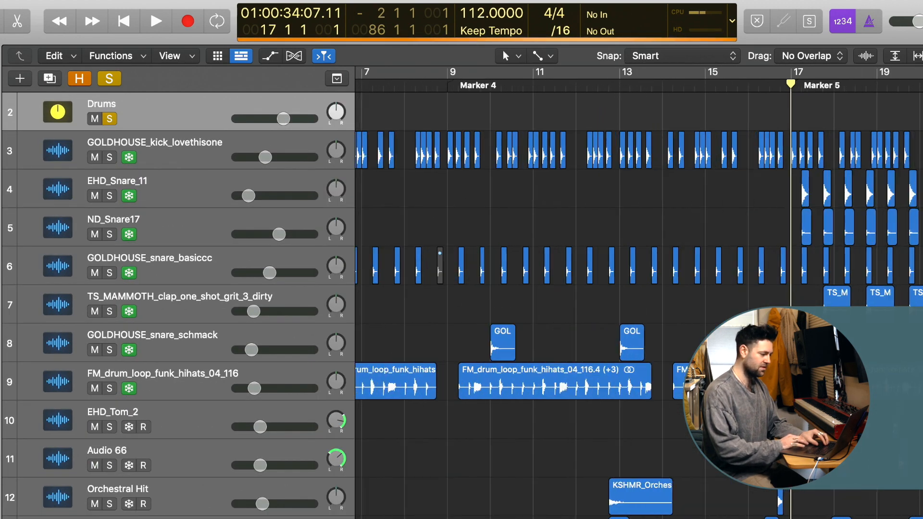
Step: Solo the GOLDHOUSE_kick_lovethisone track and play it from bar 1
click(539, 88)
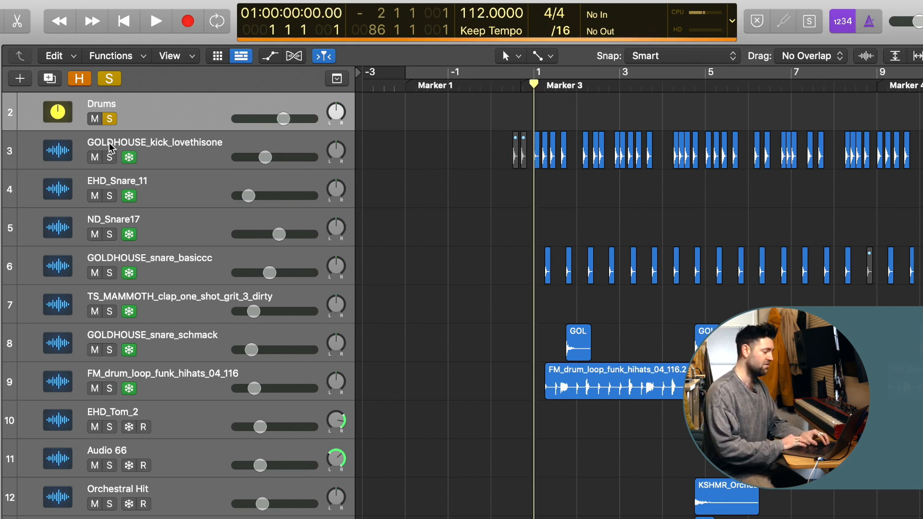
click(111, 157)
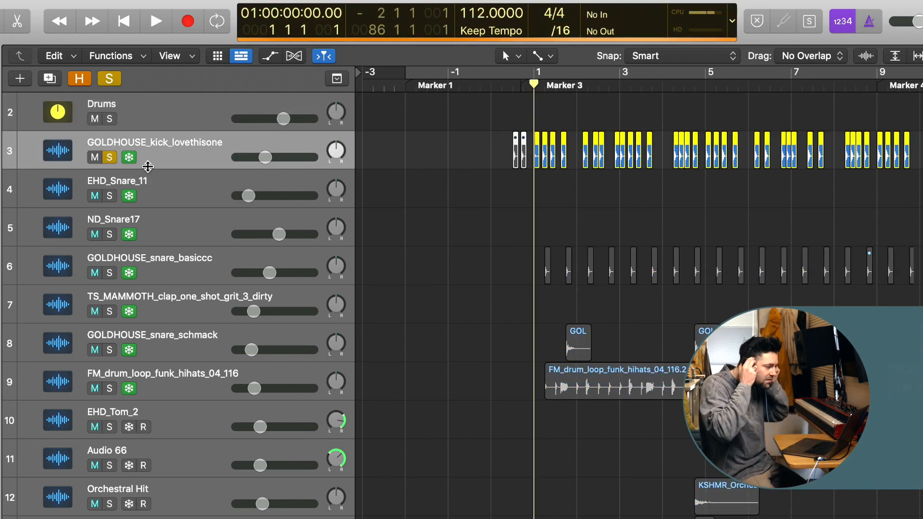
key(space)
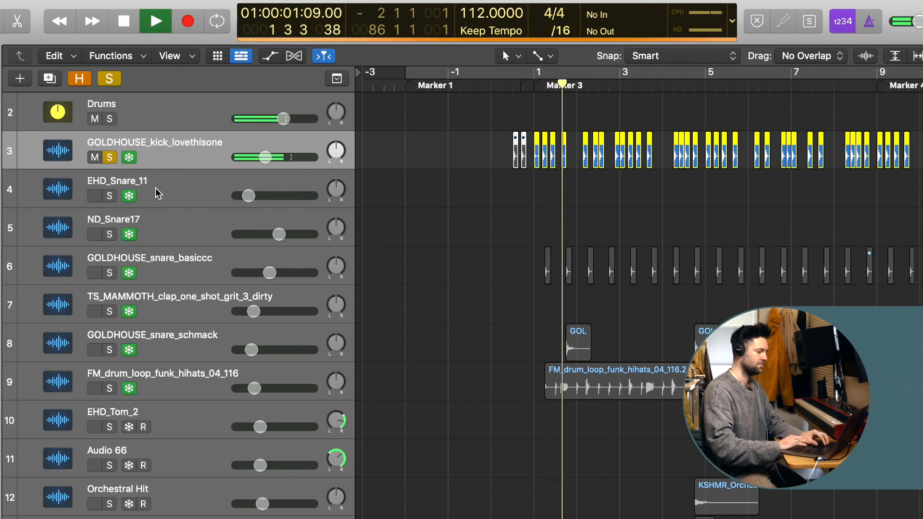
key(super+Left)
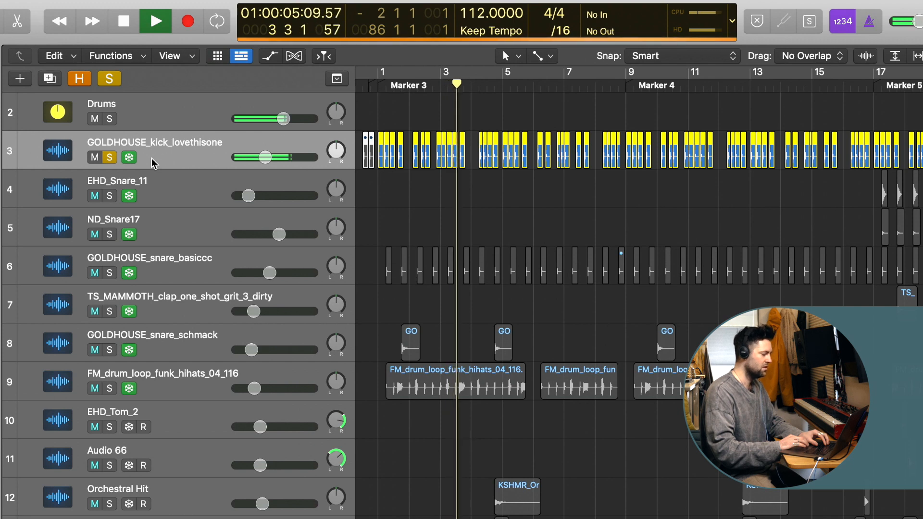
Step: Add the EHD_Snare_11 and ND_Snare17 tracks to the kick solo during playback
click(155, 193)
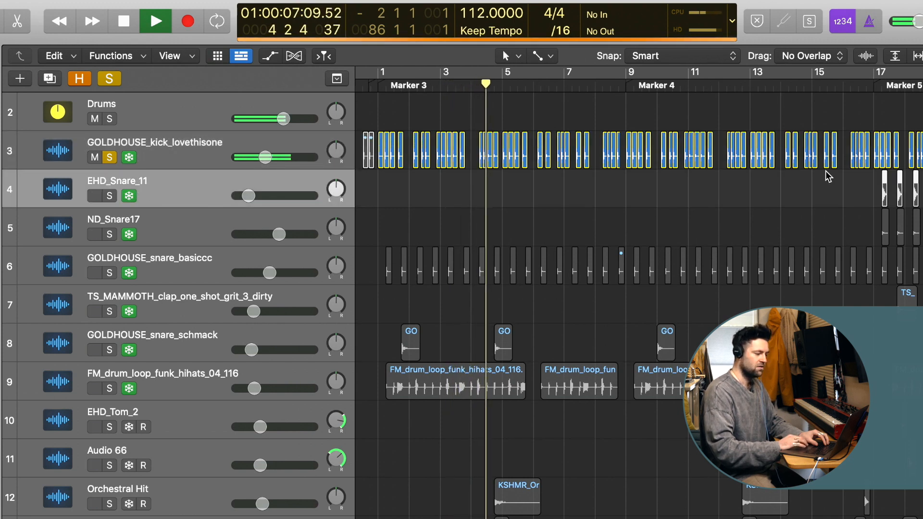
scroll(828, 177, right, 10)
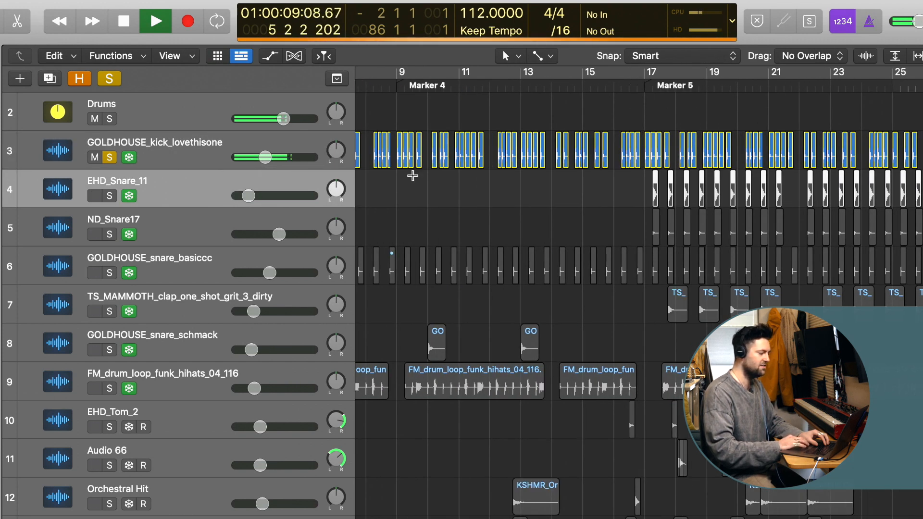
drag(115, 200, 114, 239)
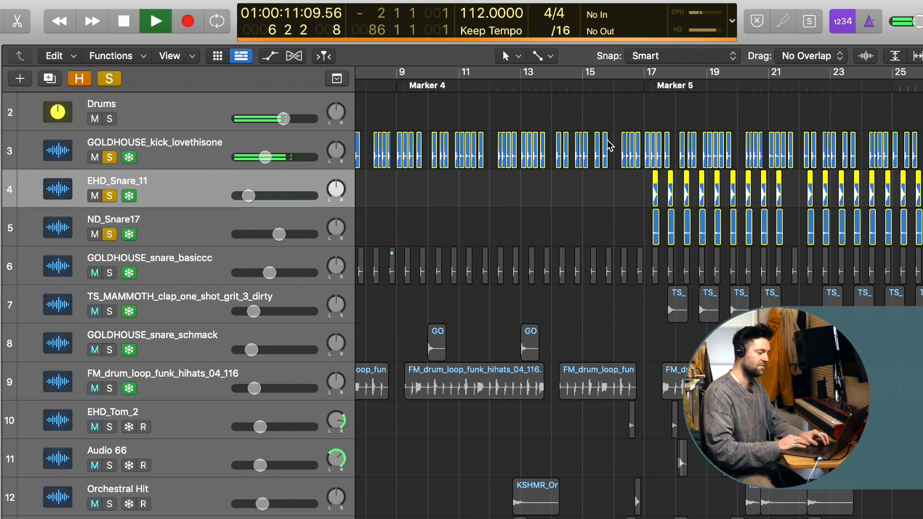
Step: Play EHD_Snare_11 alone from bar 17, adding ND_Snare17 to the solo to hear both snares layered
click(644, 89)
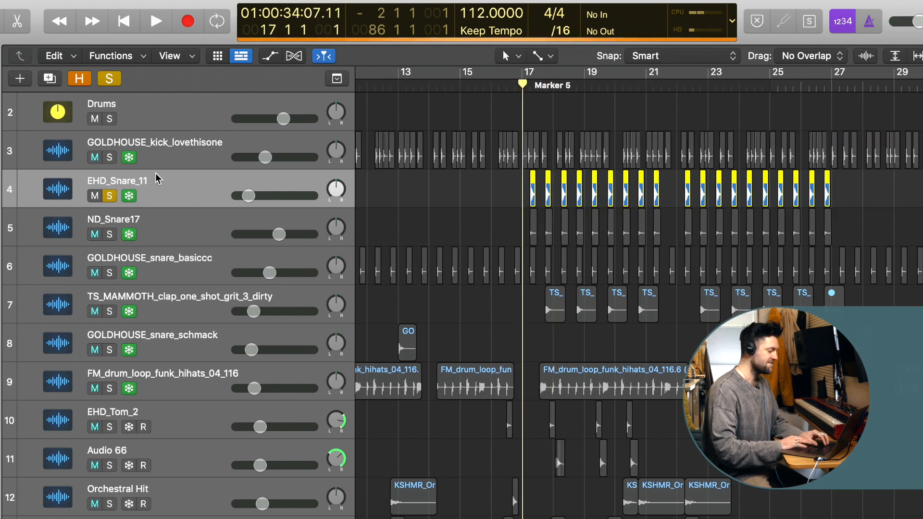
key(space)
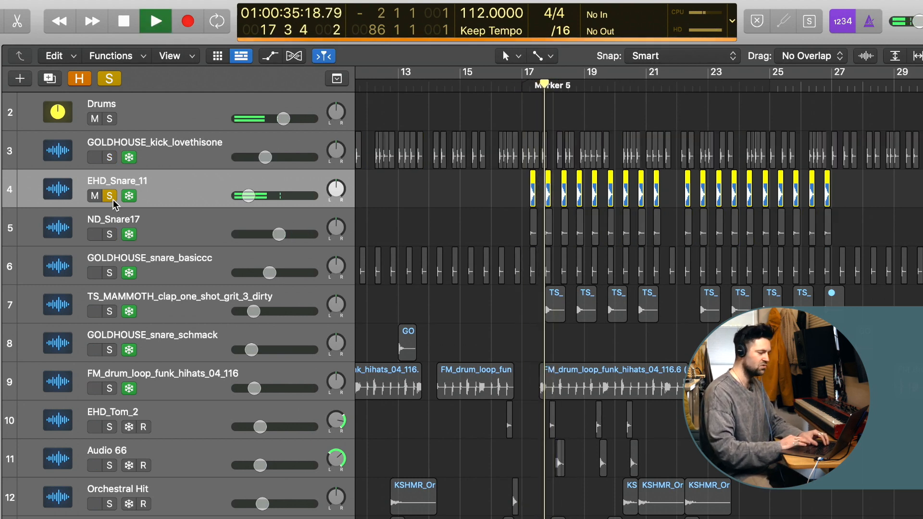
click(110, 235)
key(space)
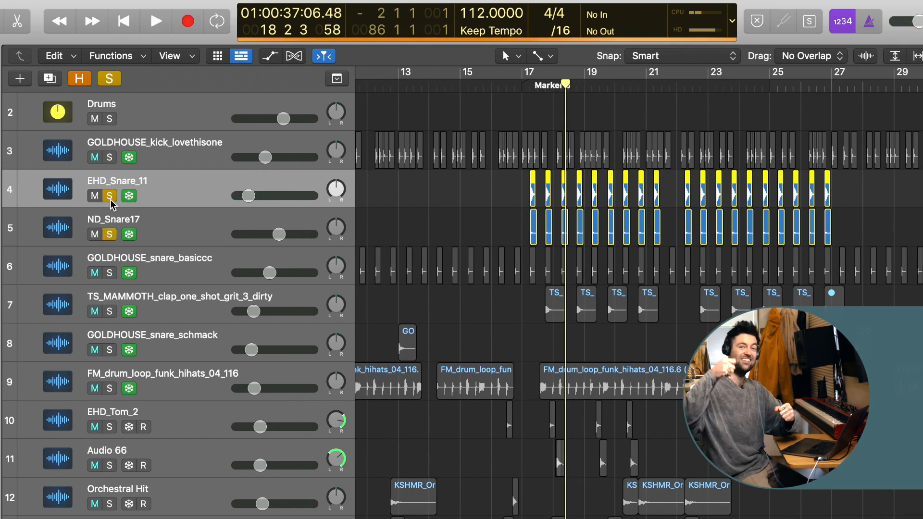
key(space)
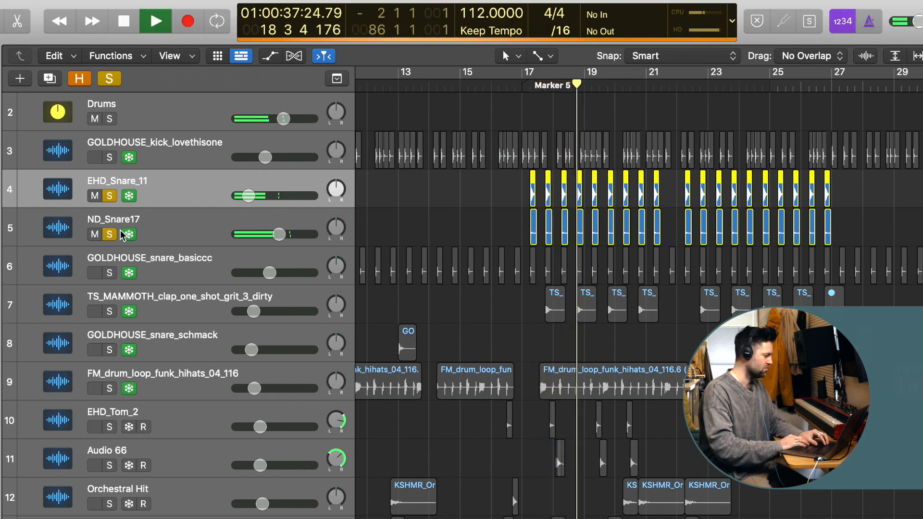
Step: Inspect the Bus 10 send and the Snare Verb H-Reverb settings for EHD_Snare_11, and return the playhead to bar 17
click(38, 327)
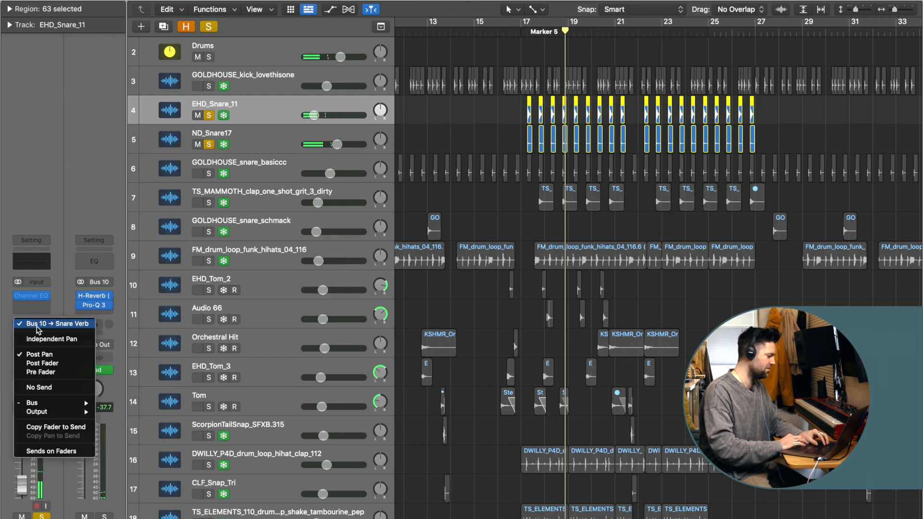
click(66, 289)
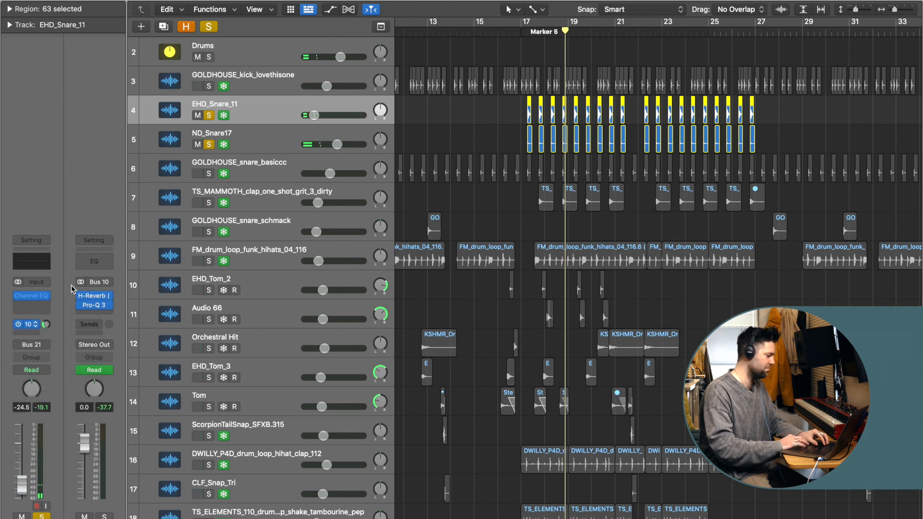
click(97, 299)
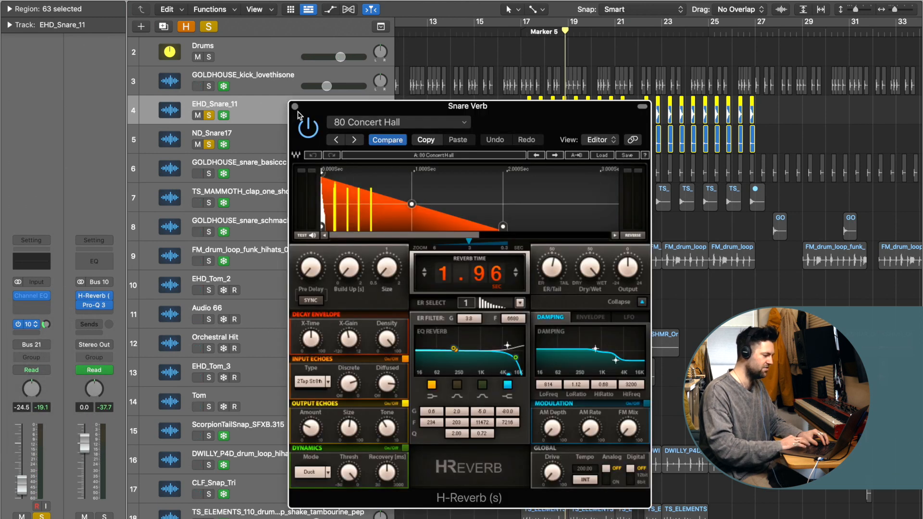
click(295, 106)
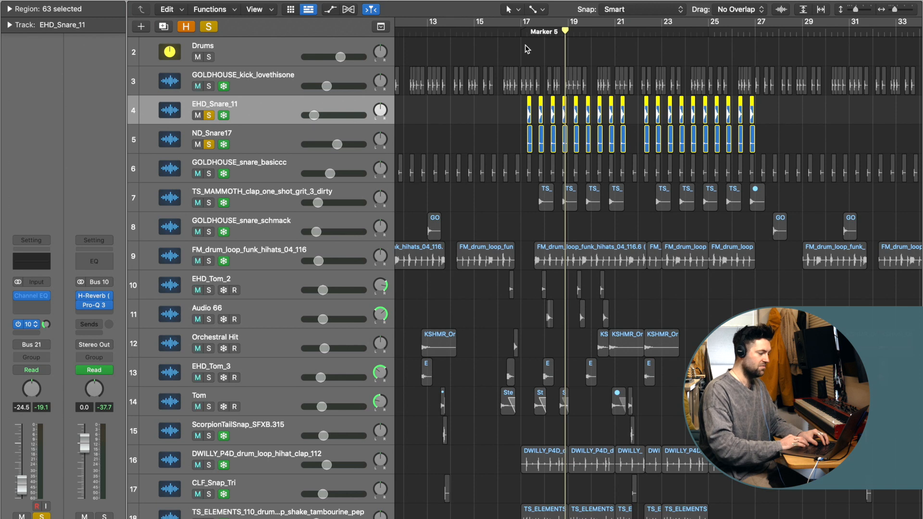
click(518, 30)
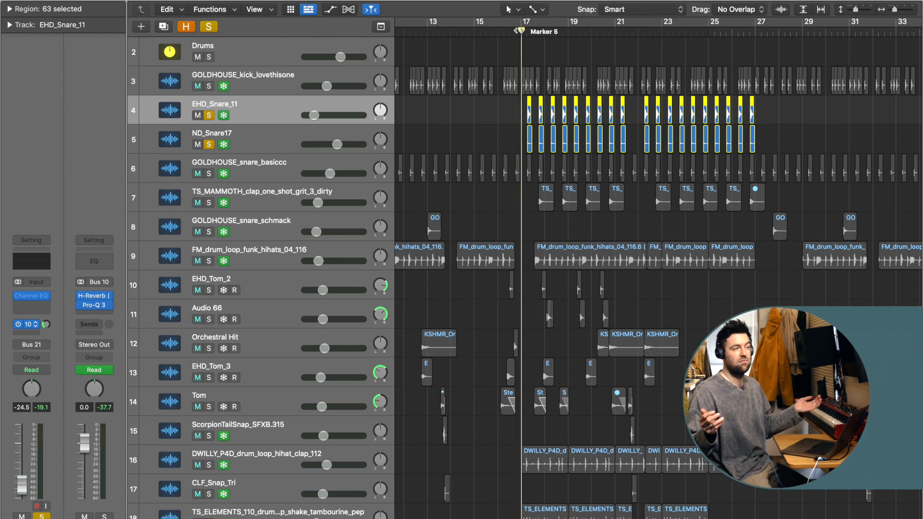
Step: Inspect the Bus 11 send of ND_Snare17 and the H-Reverb settings on its Drum Verb channel
click(267, 151)
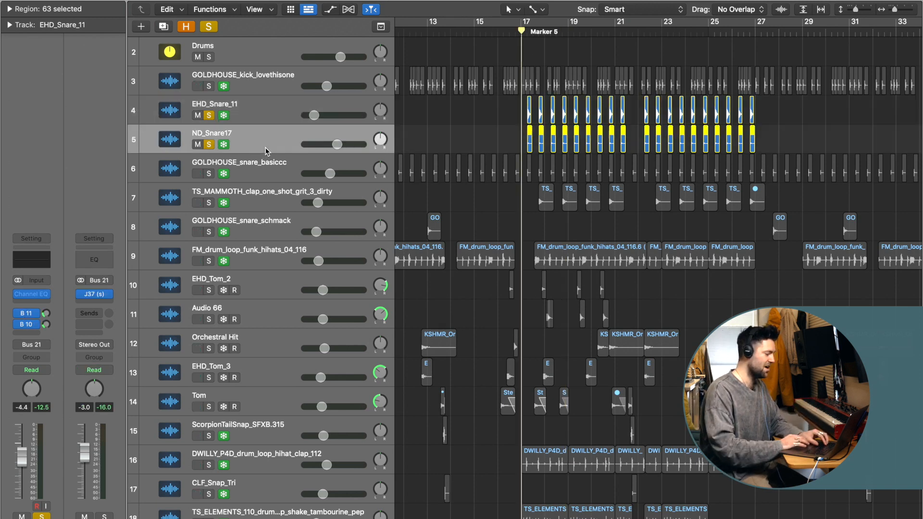
click(30, 316)
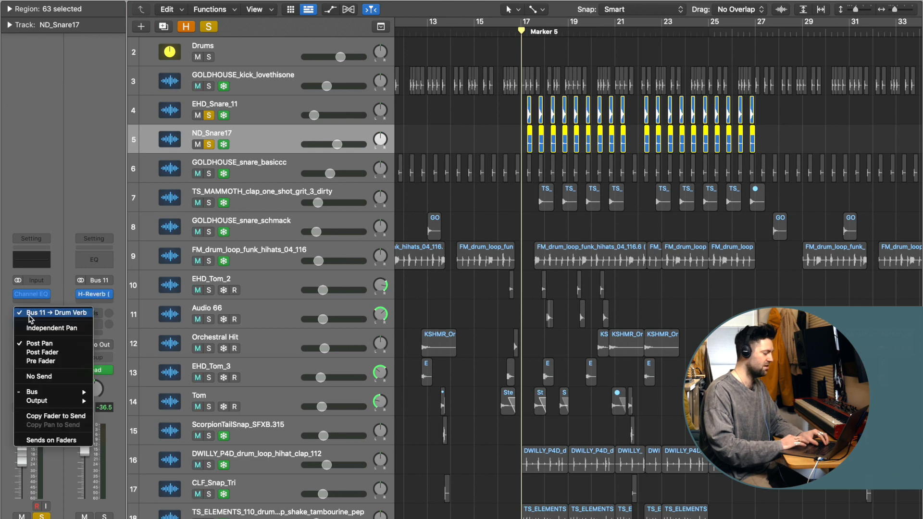
click(99, 295)
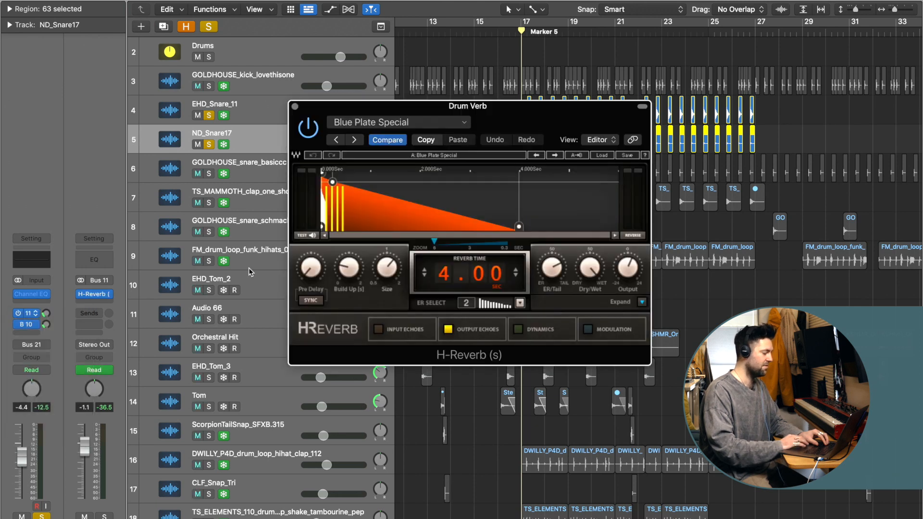
click(295, 107)
Step: Add the kick to the two soloed snares, play from bar 17, and set a cycle range from bar 17 to 27
click(209, 87)
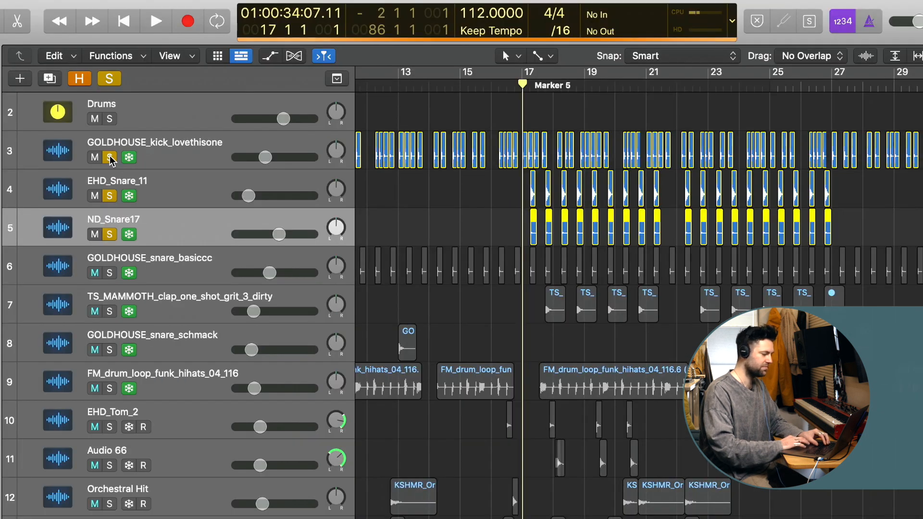
key(space)
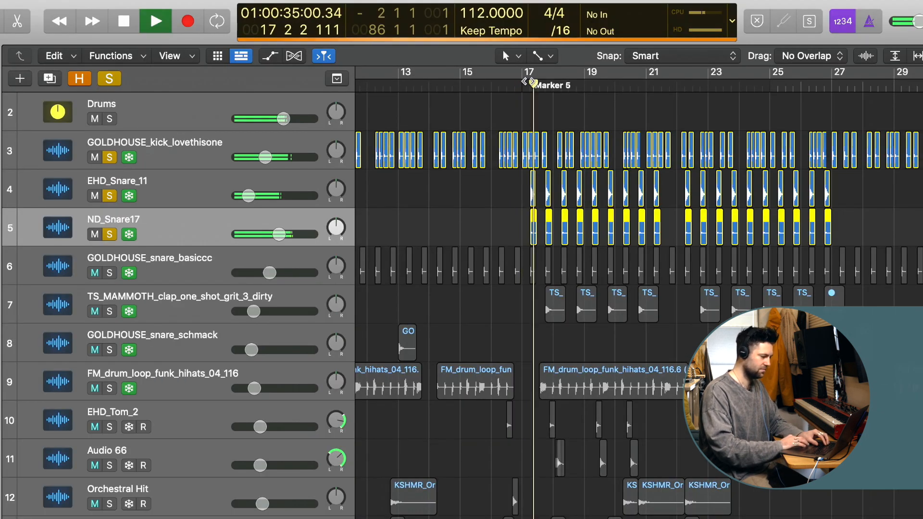
drag(526, 72, 830, 110)
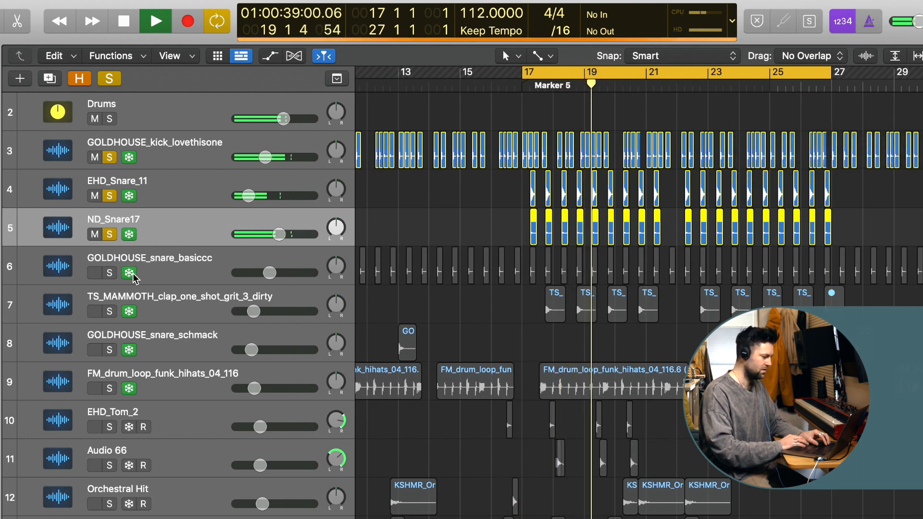
key(space)
Step: Clear the kick and snare solos, solo GOLDHOUSE_snare_basiccc, and play it from bar 1 with the cycle off
scroll(637, 301, left, 10)
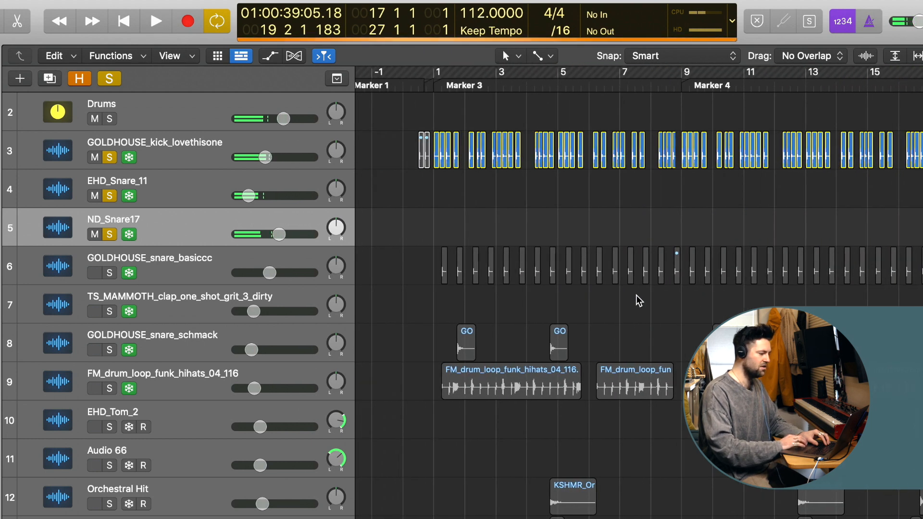
click(428, 78)
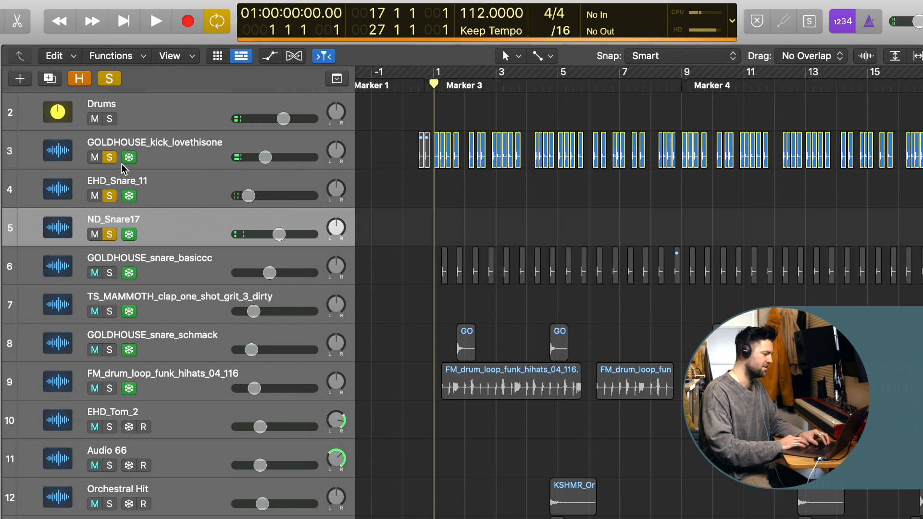
click(110, 158)
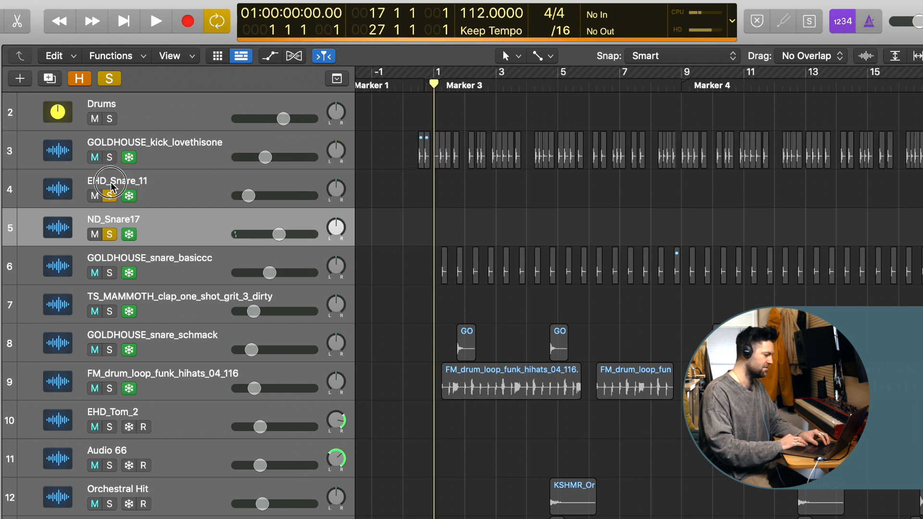
click(110, 235)
click(111, 263)
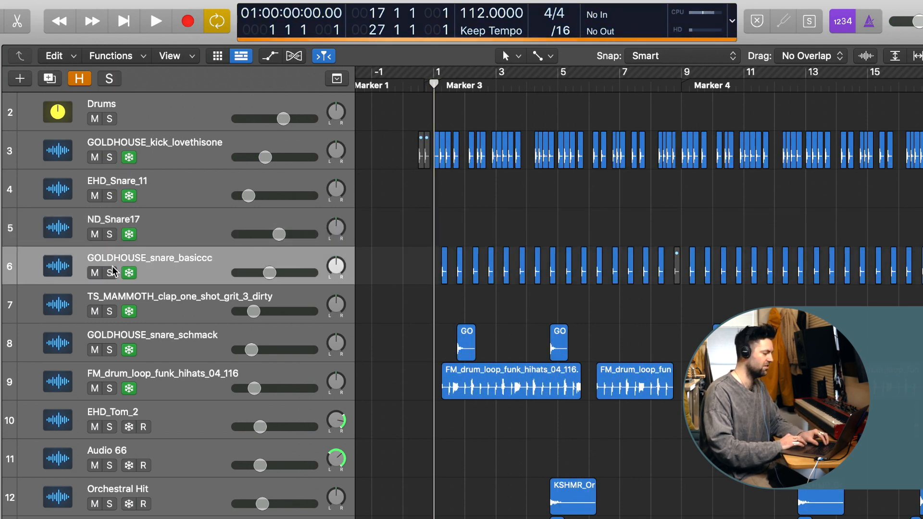
click(110, 273)
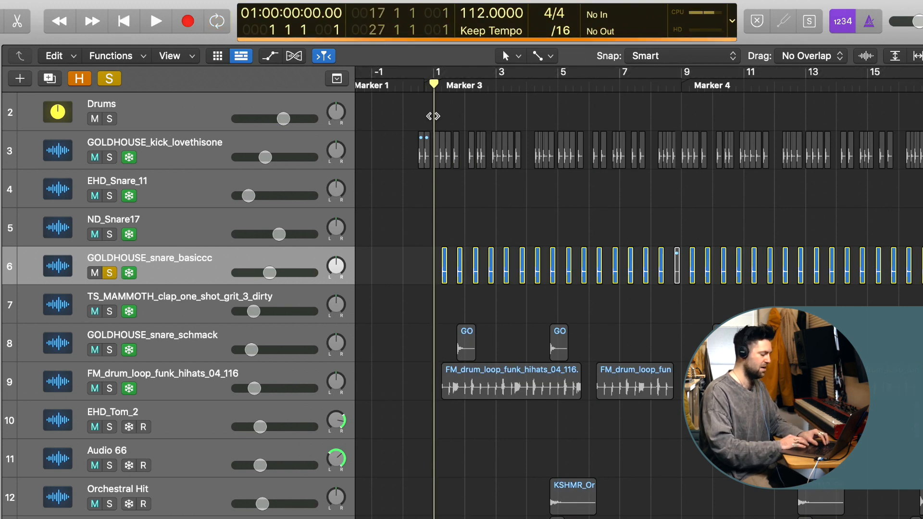
key(space)
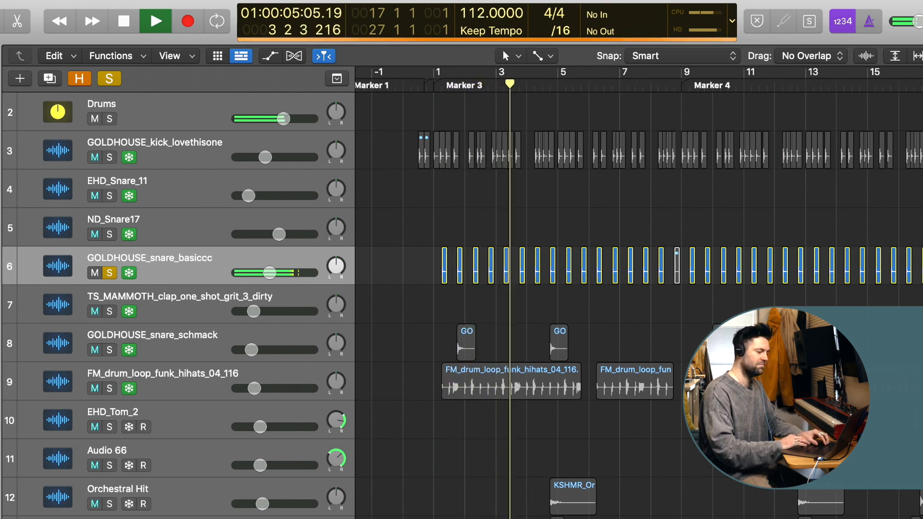
Step: Turn on the bar 17 to 27 cycle and play GOLDHOUSE_snare_basiccc with EHD_Snare_11 and ND_Snare17 also soloed
scroll(435, 303, right, 10)
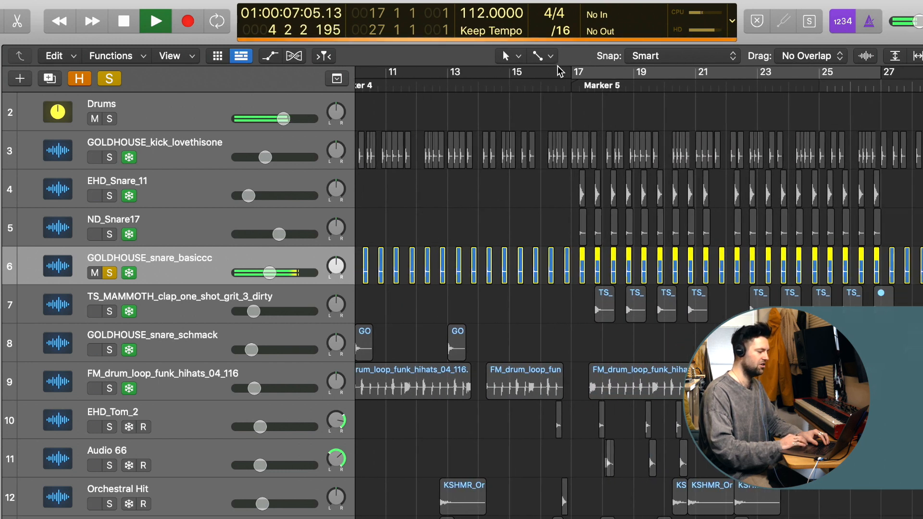
key(c)
click(110, 196)
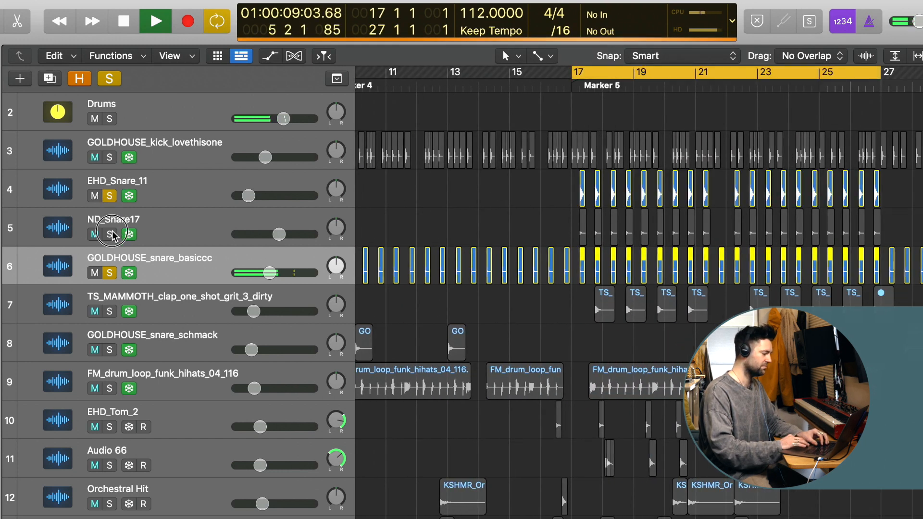
click(110, 234)
key(space)
key(space)
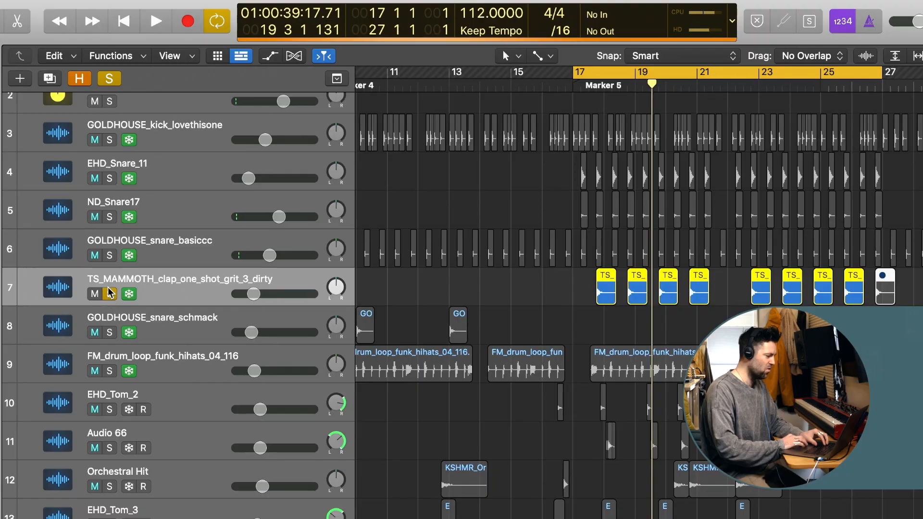
Step: Solo the kick and tracks 4 to 6 together with TS_MAMMOTH_clap_one_shot_grit_3_dirty, and play them in the bar 17 cycle
scroll(120, 187, up, 1)
drag(110, 158, 114, 273)
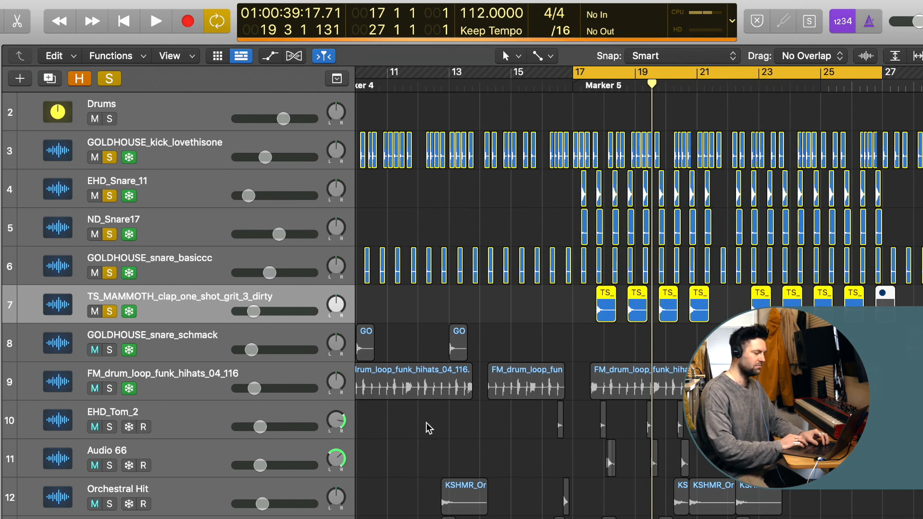
key(space)
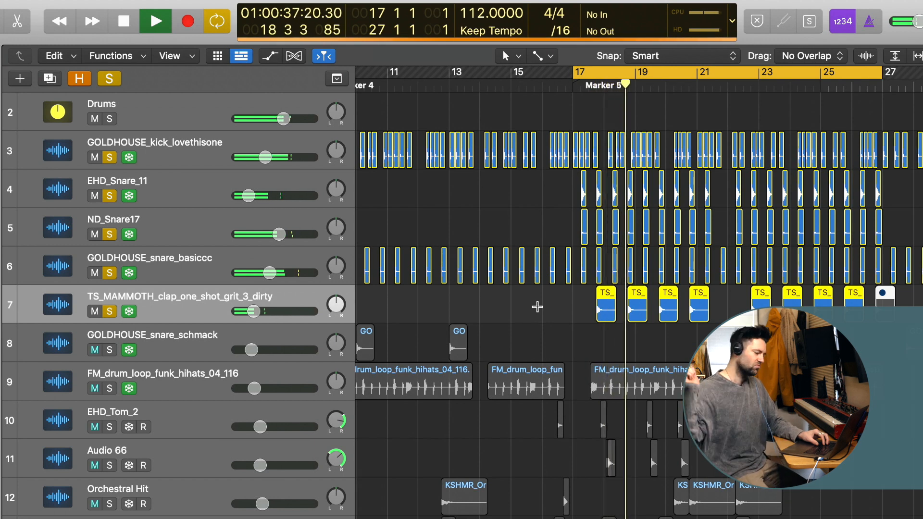
key(space)
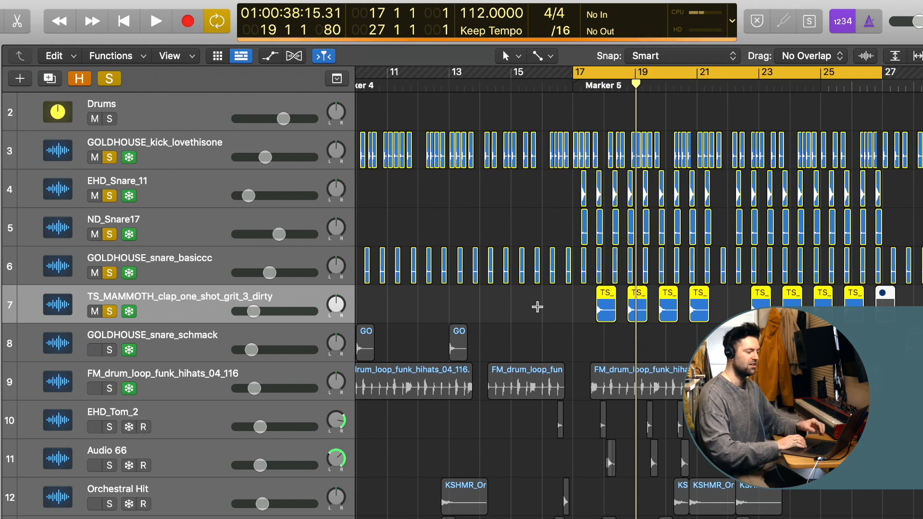
Step: Add GOLDHOUSE_snare_schmack to the soloed drum tracks and play the section from bar 9
scroll(538, 306, left, 5)
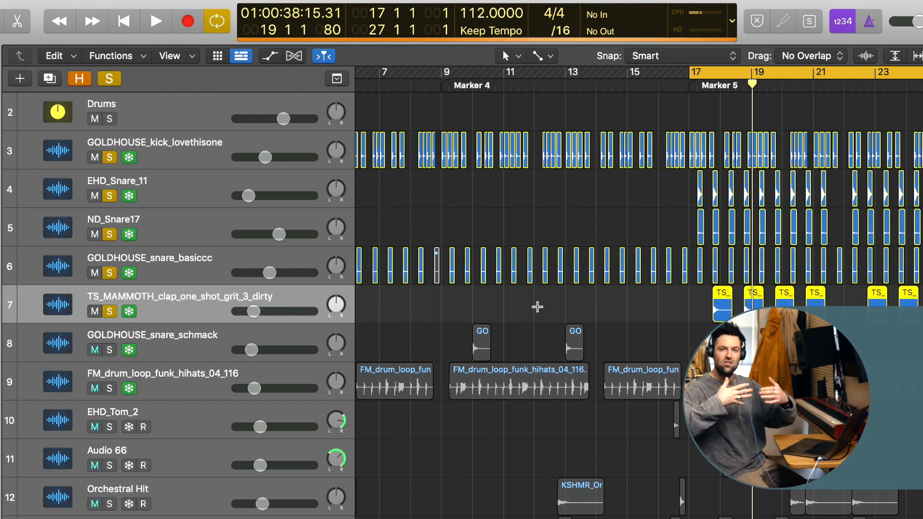
scroll(709, 263, right, 10)
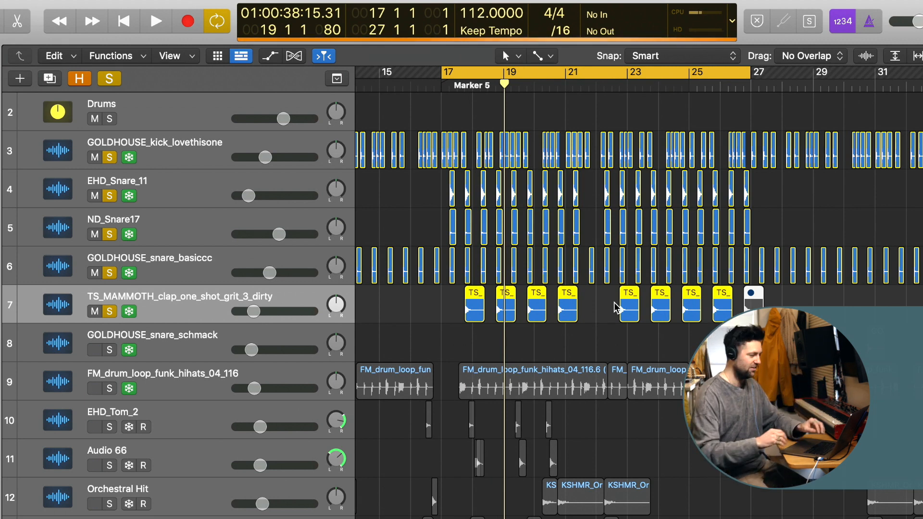
scroll(419, 335, down, 3)
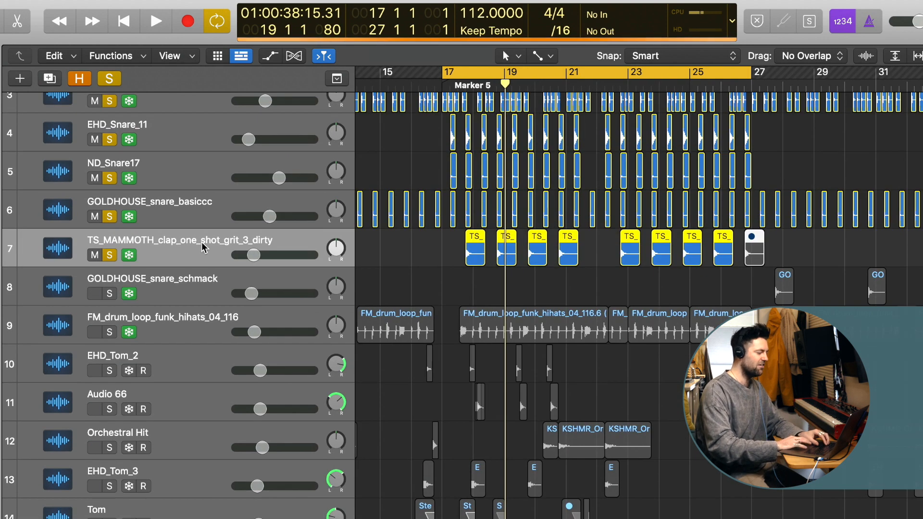
click(180, 288)
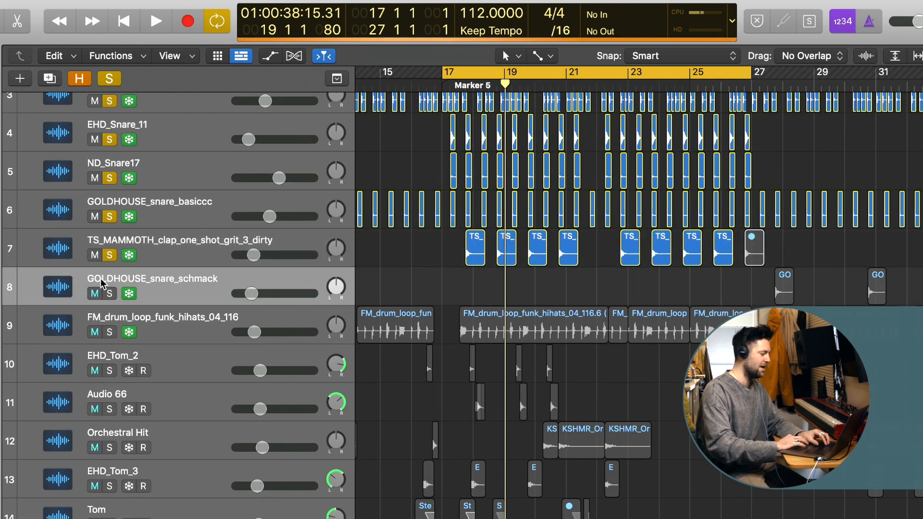
click(109, 294)
scroll(534, 102, left, 10)
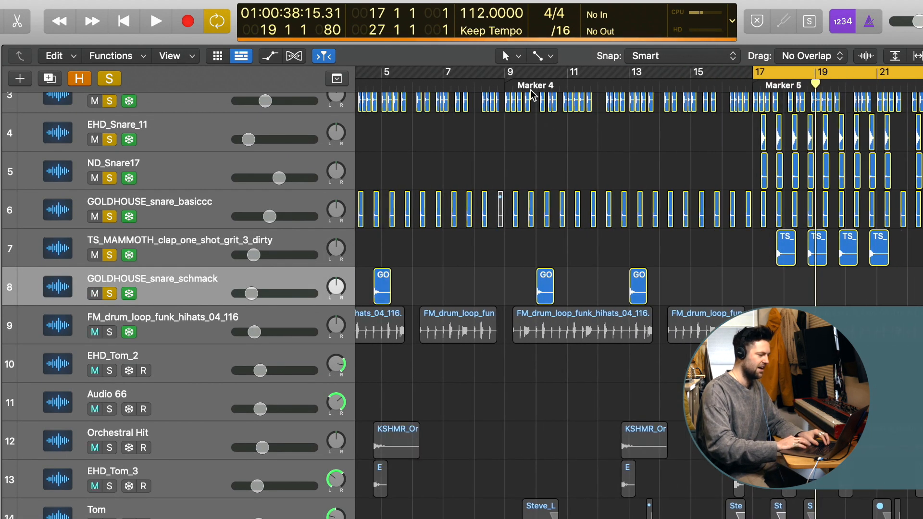
click(522, 86)
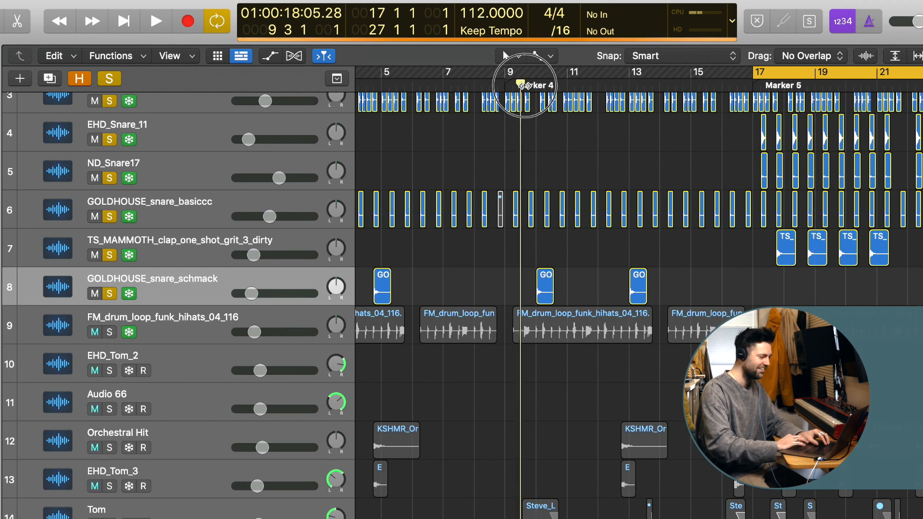
key(space)
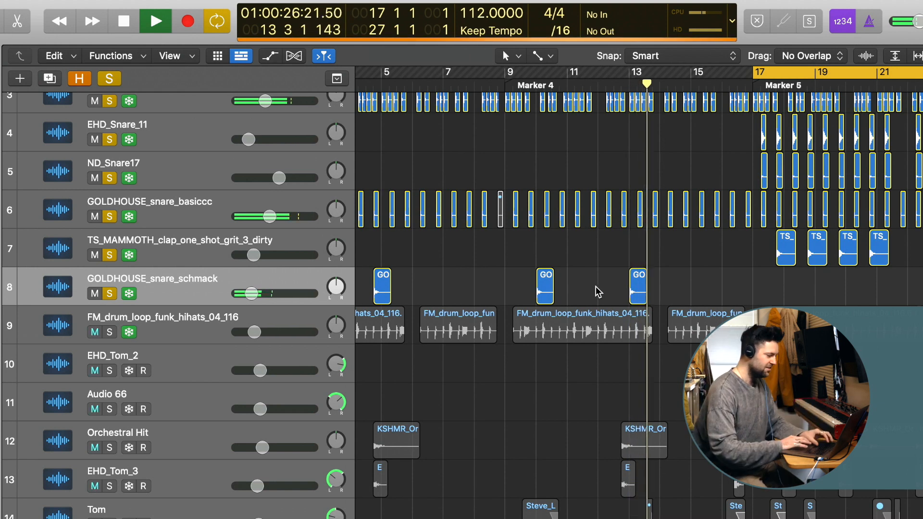
key(space)
Step: Play the soloed drums around the GOLDHOUSE_snare_schmack hits, starting near bar 4 and again near bars 9 and 10
scroll(431, 276, left, 5)
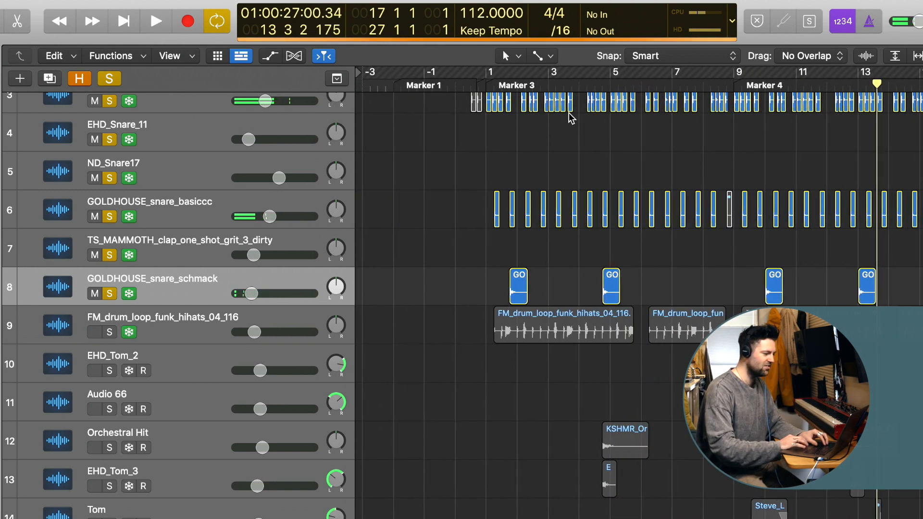
click(587, 87)
key(space)
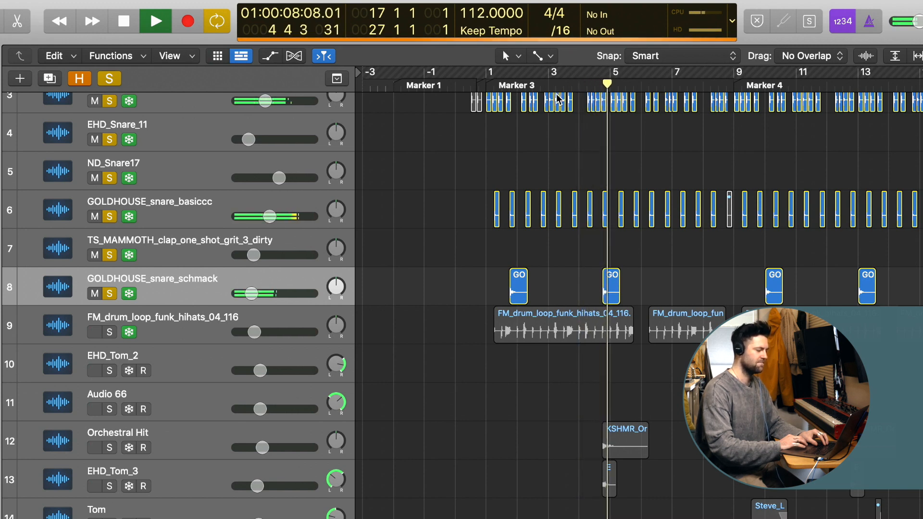
key(space)
click(764, 87)
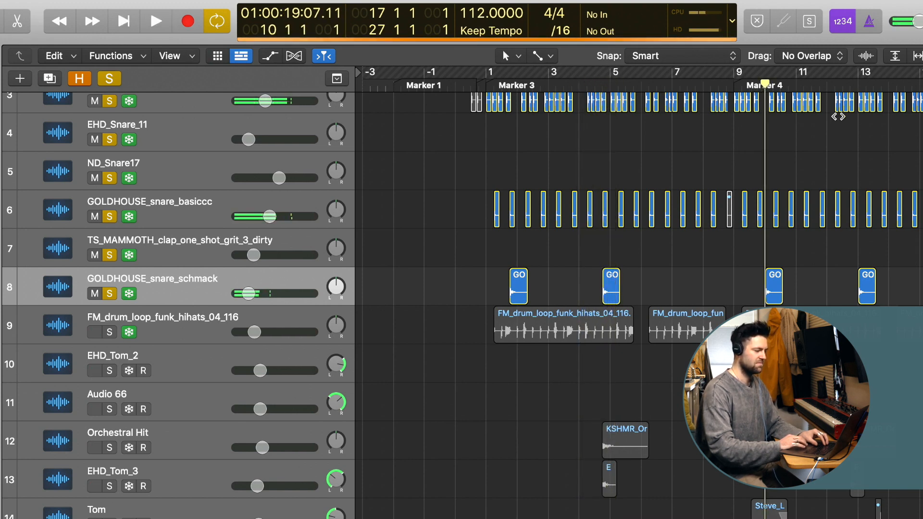
key(space)
key(space)
click(750, 85)
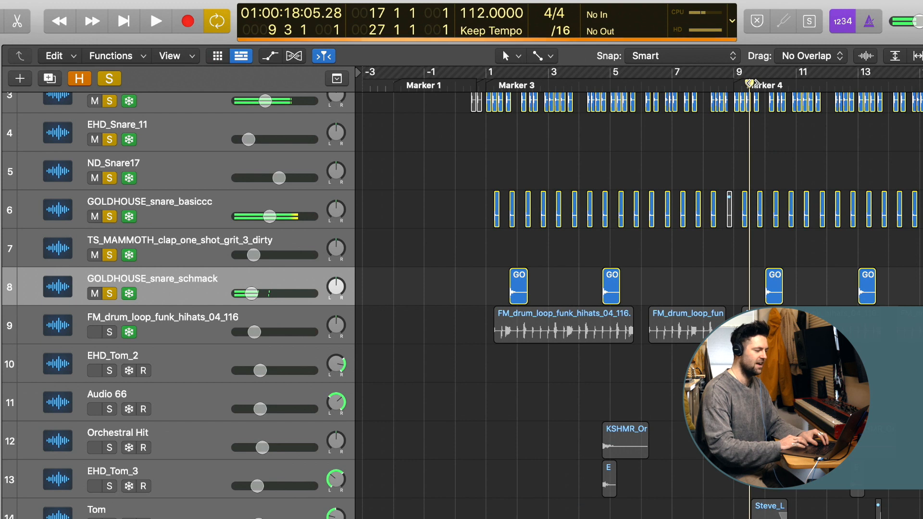
key(space)
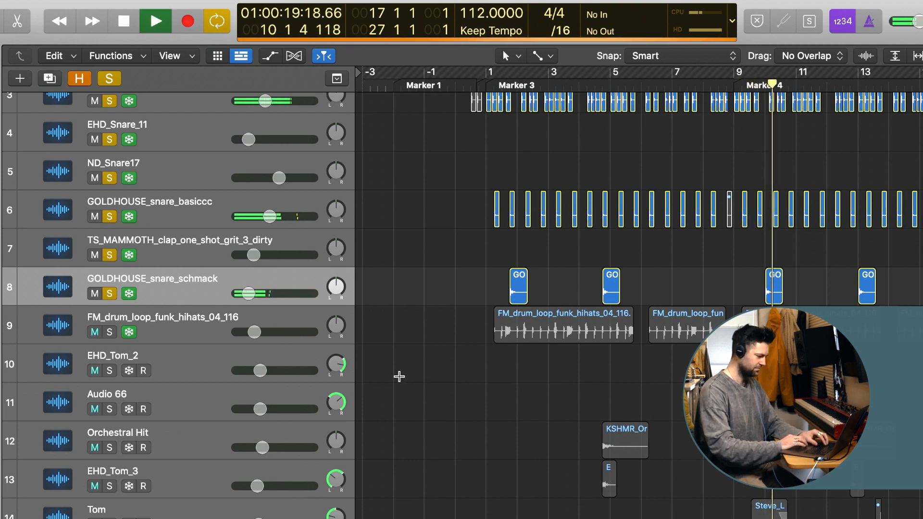
Step: Add FM_drum_loop_funk_hihats_04_116 to the soloed drum tracks and play from bar 1
click(109, 333)
key(space)
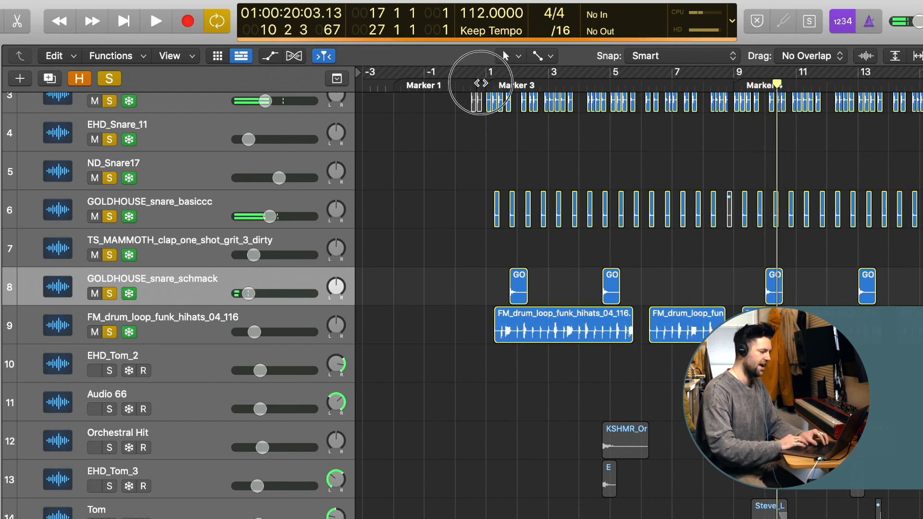
key(Return)
key(space)
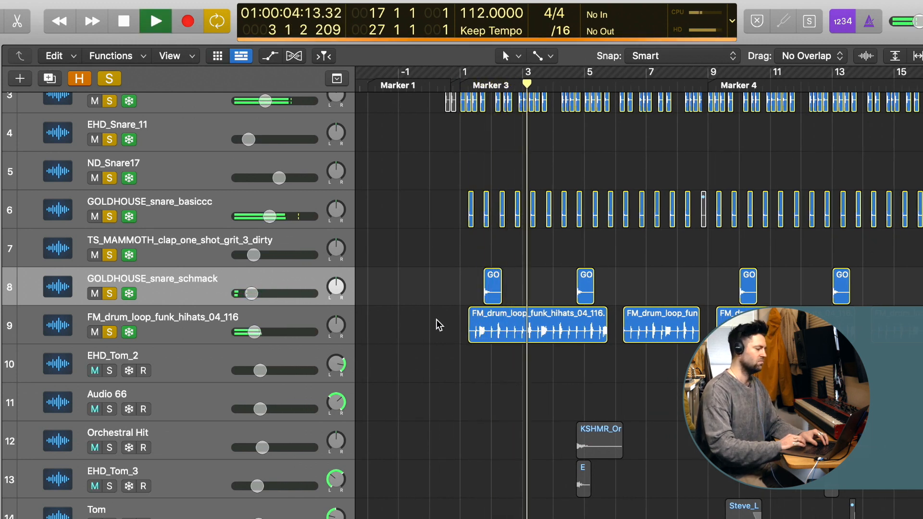
scroll(436, 319, right, 3)
scroll(436, 323, right, 4)
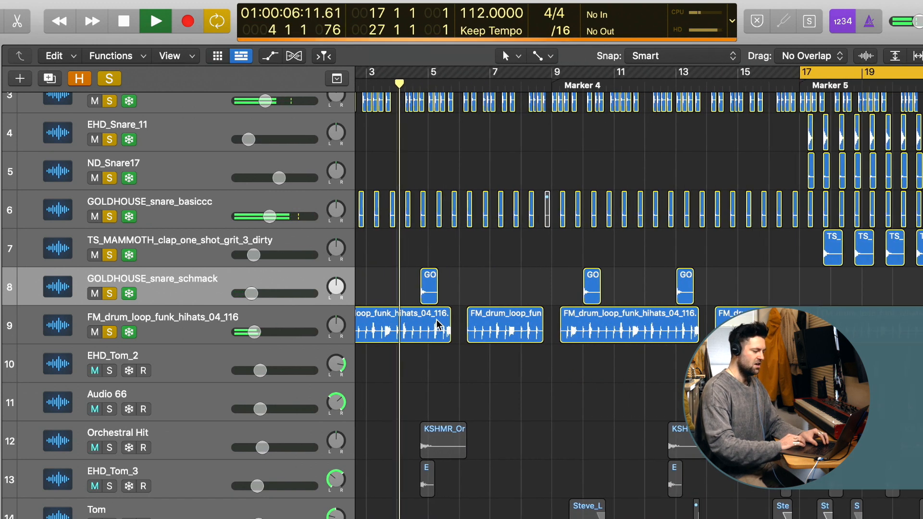
key(space)
Step: Select the FM_drum_loop_funk_hihats_04_116 track and replay all the soloed drum layers from bar 1
scroll(544, 331, right, 2)
scroll(543, 331, left, 5)
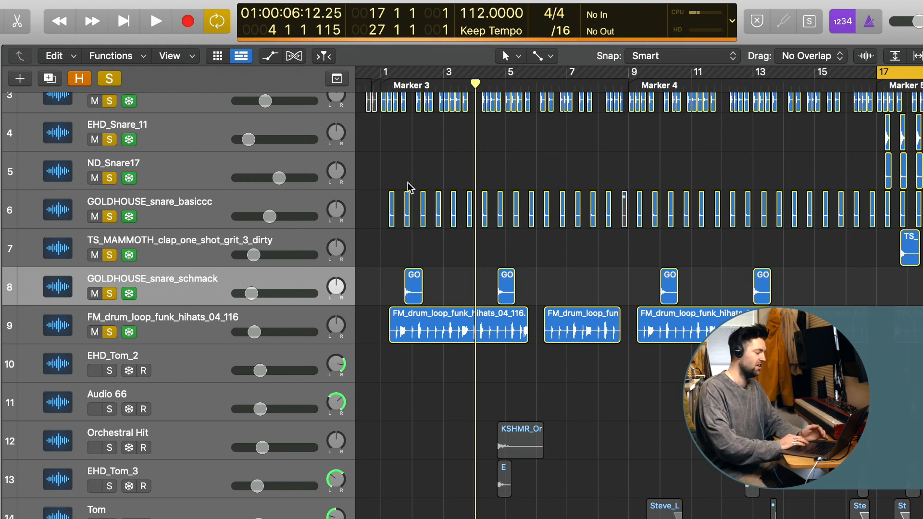
scroll(538, 327, right, 6)
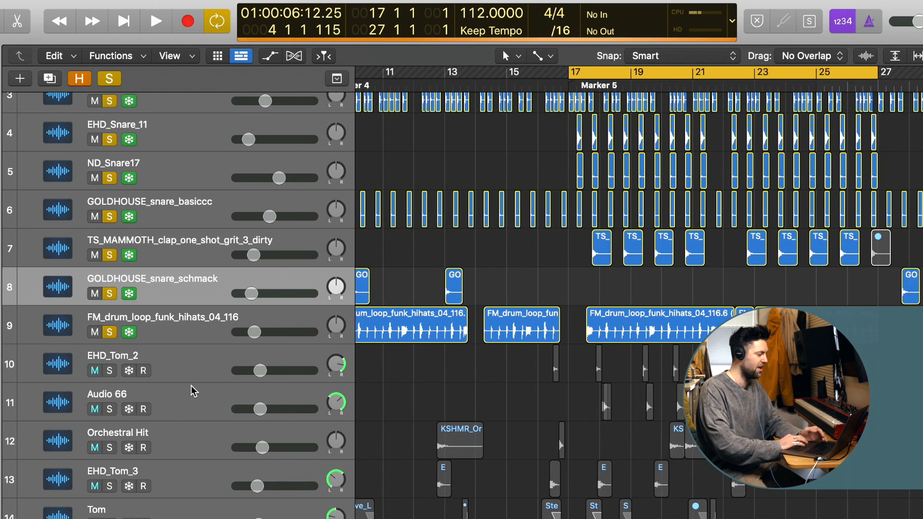
click(182, 318)
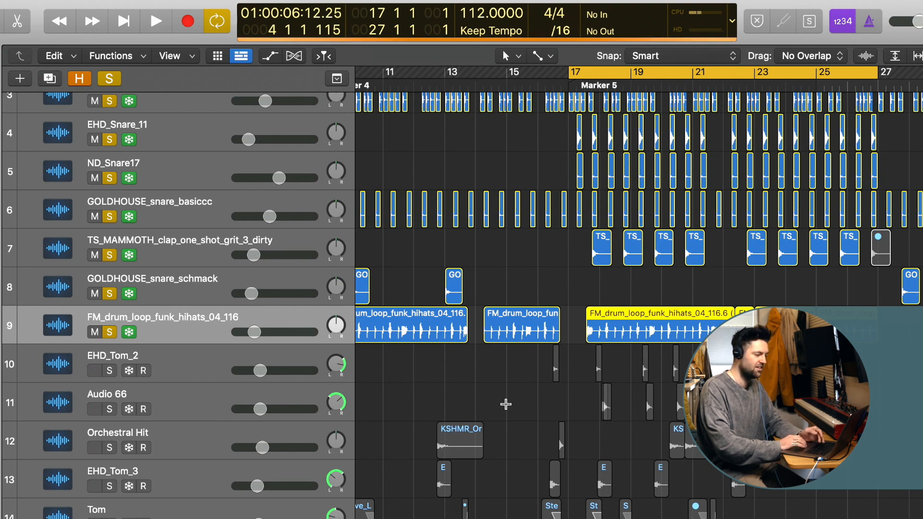
scroll(506, 404, left, 8)
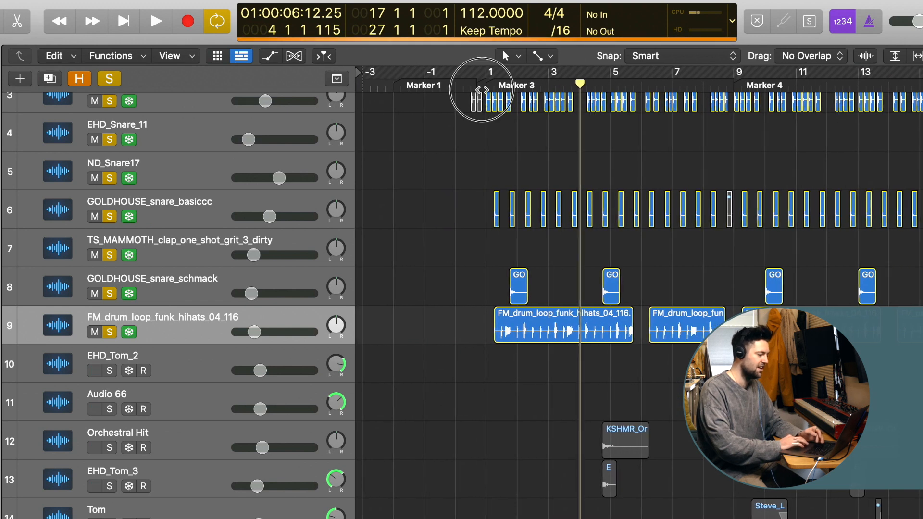
click(483, 89)
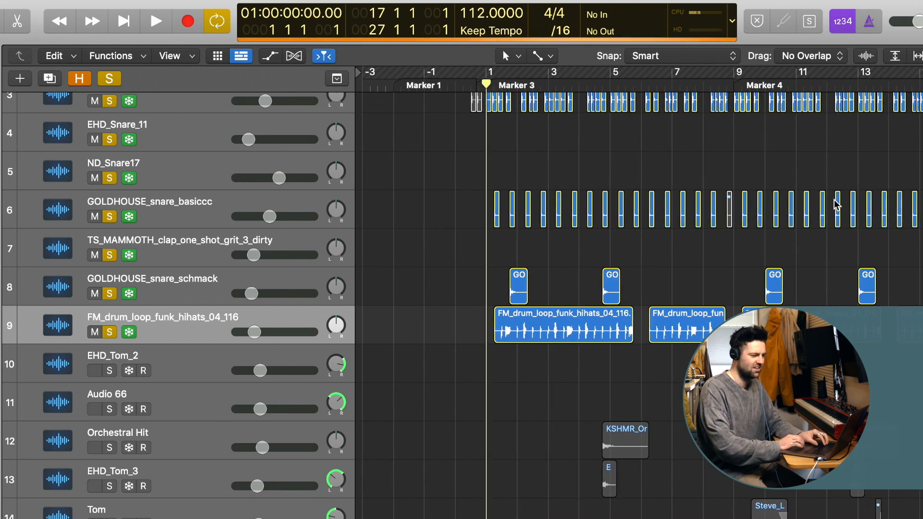
key(space)
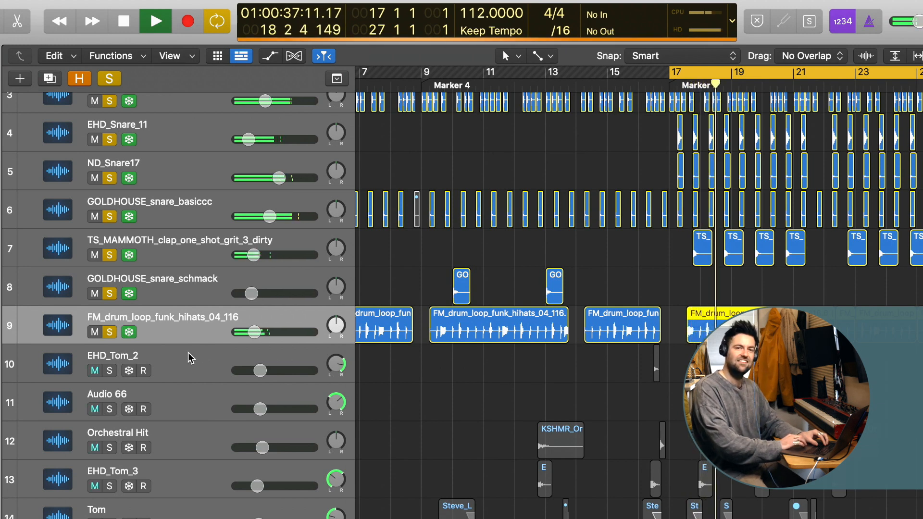
Step: Stop playback, clear all the drum solos, and play EHD_Tom_2 soloed on its own
click(110, 371)
key(space)
scroll(664, 189, left, 2)
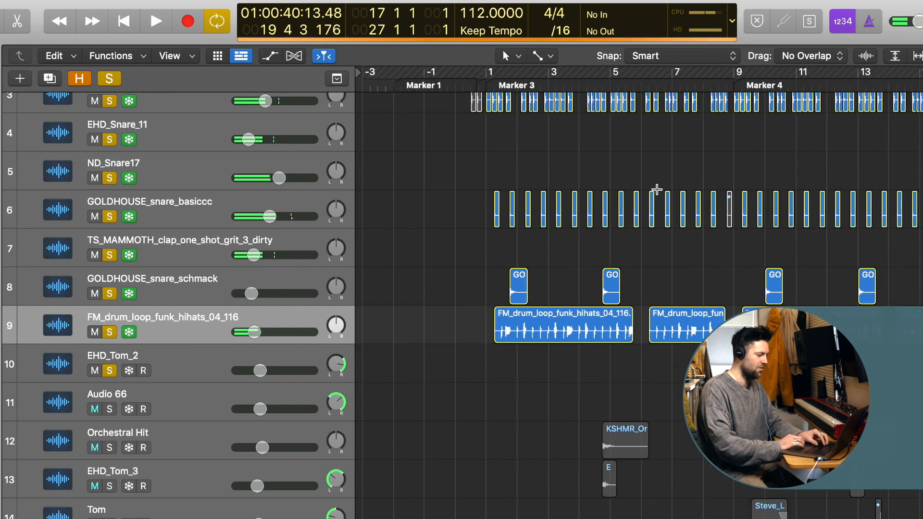
scroll(657, 189, right, 6)
click(109, 78)
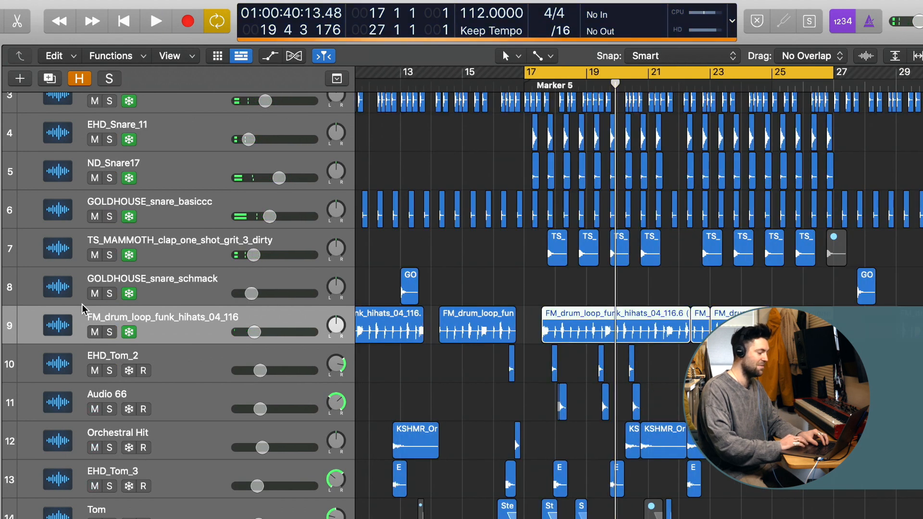
click(110, 370)
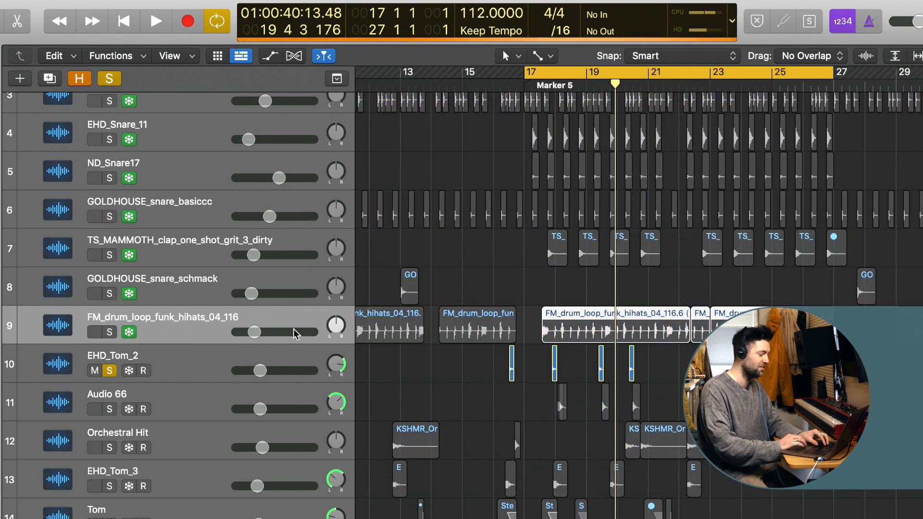
scroll(132, 397, down, 1)
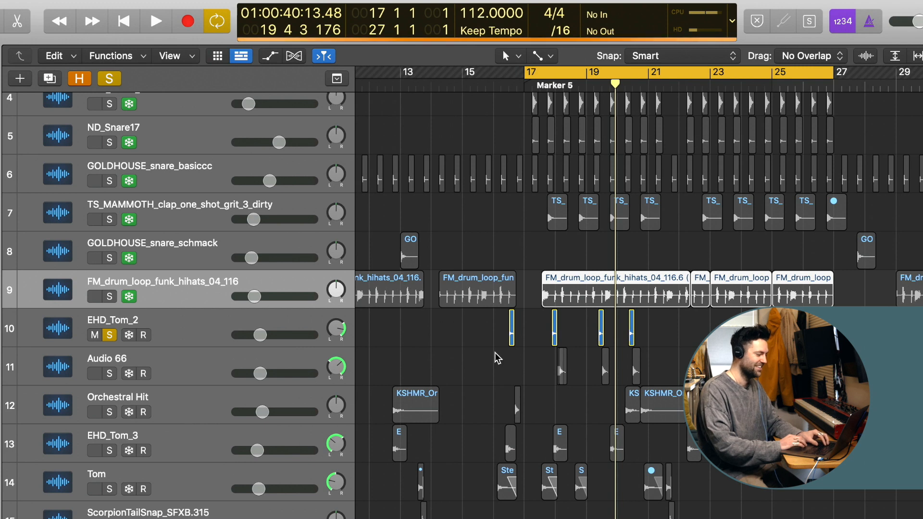
key(space)
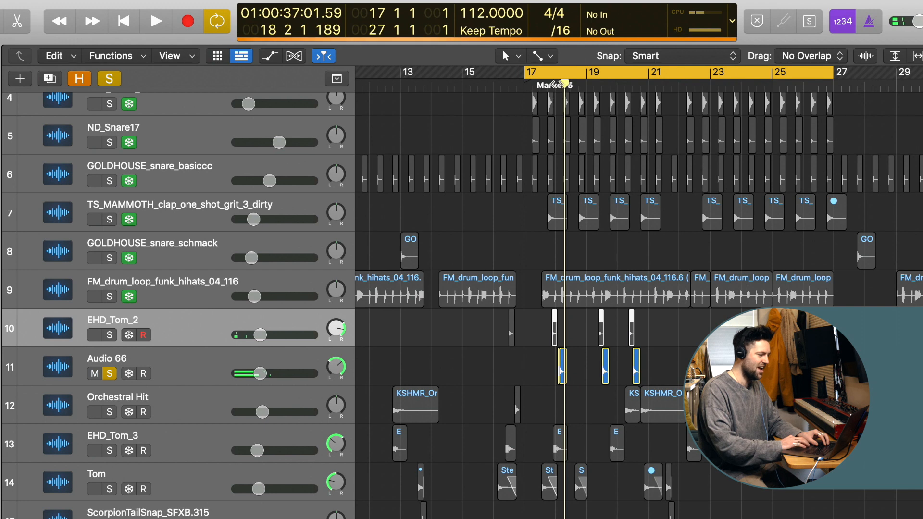
Step: Play the soloed Audio 66 from near bar 18, and replay it with EHD_Tom_2 also soloed
click(554, 85)
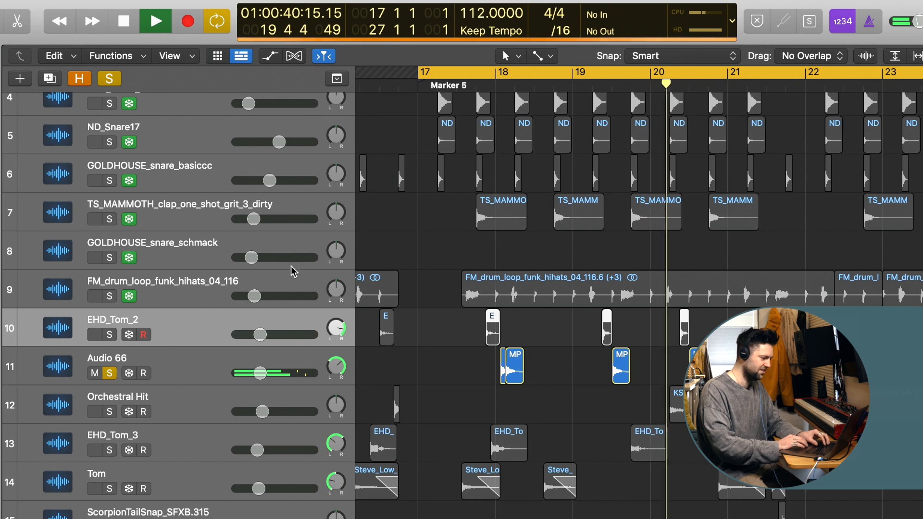
click(115, 335)
key(space)
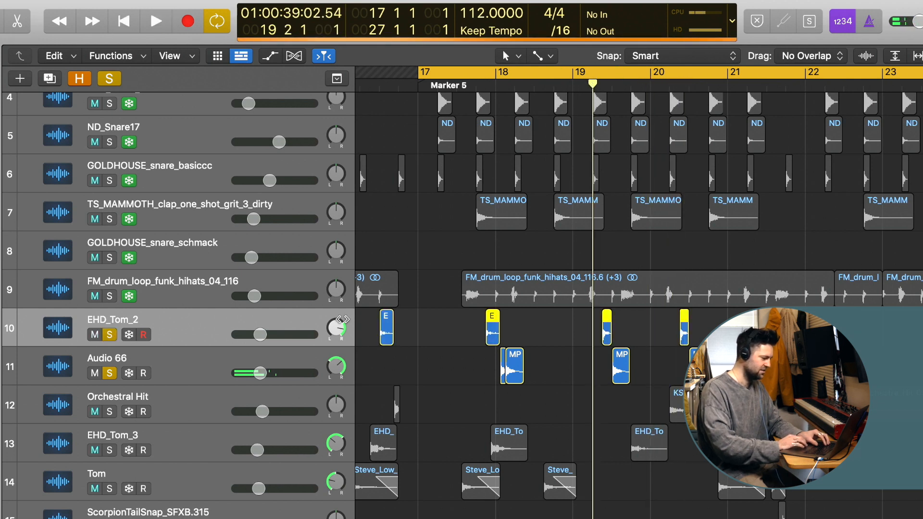
key(space)
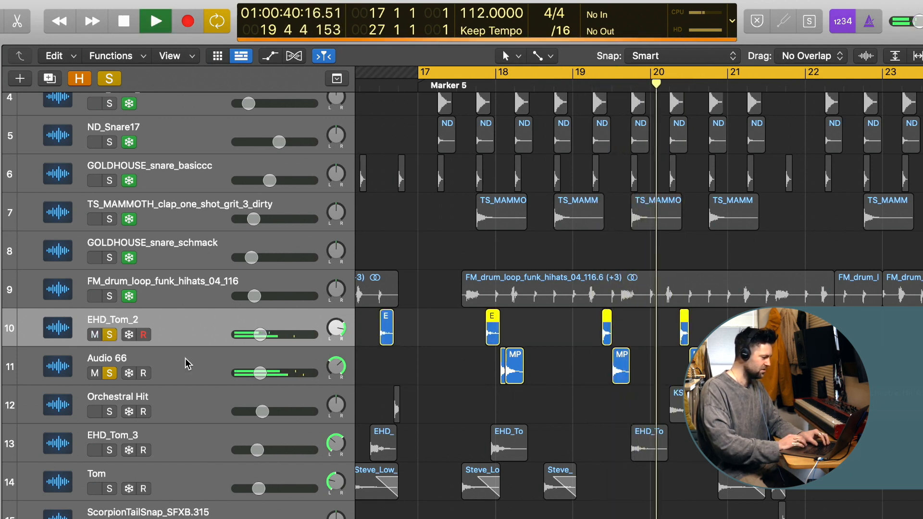
key(space)
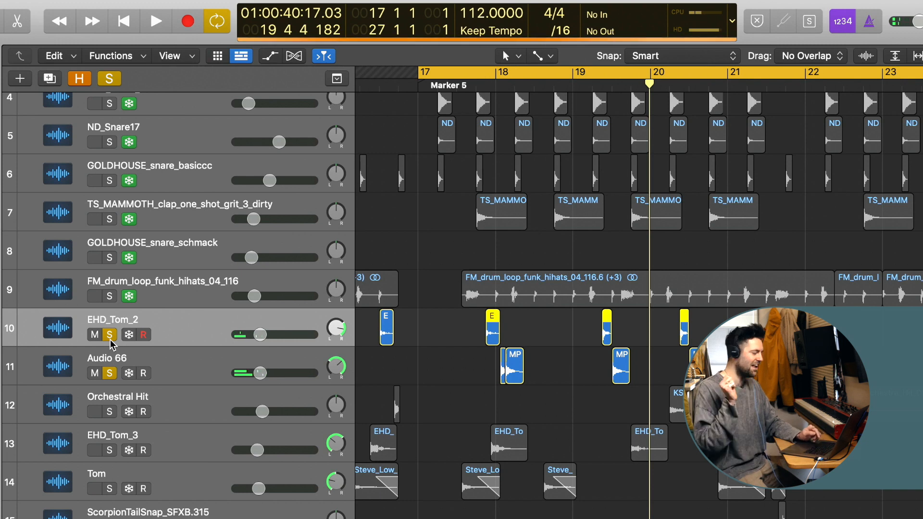
Step: Clear the EHD_Tom_2 and Audio 66 solos and solo the Orchestral Hit track instead
click(109, 335)
click(110, 373)
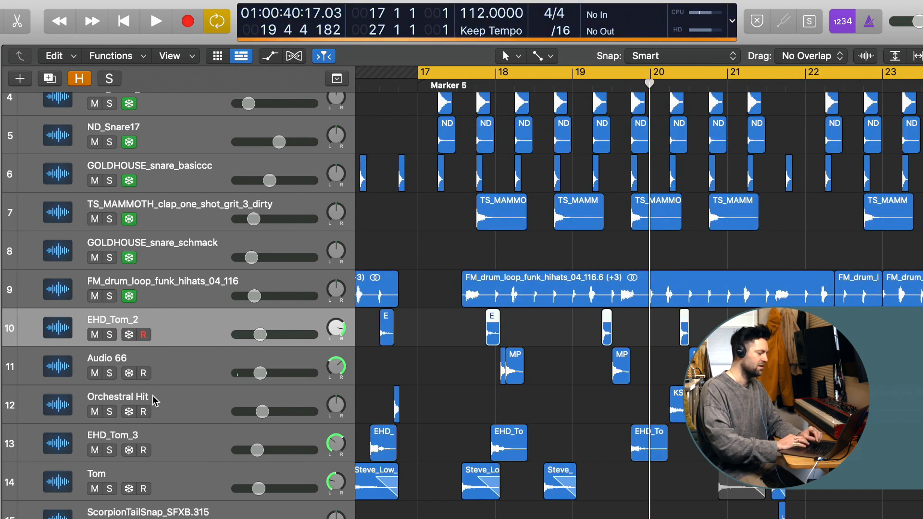
click(154, 402)
click(110, 412)
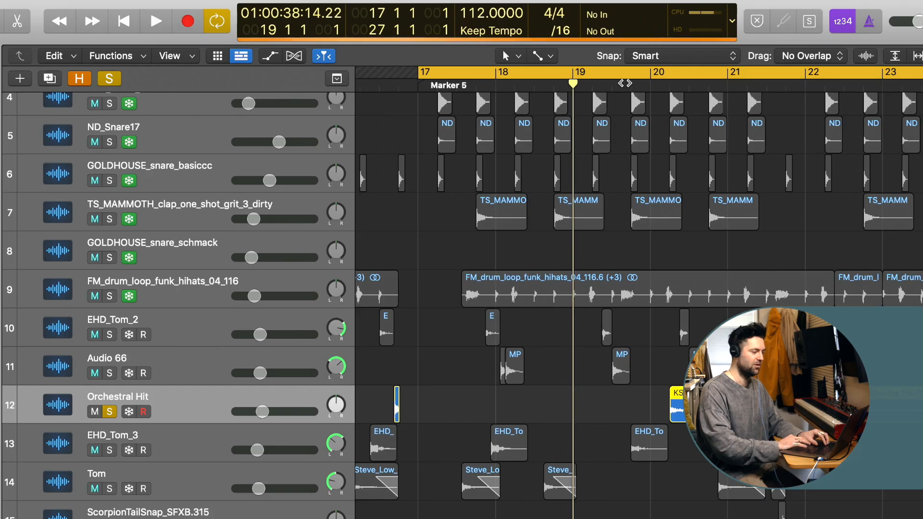
Step: Play the soloed Orchestral Hit track from bar 20 and stop playback after its hits
click(626, 83)
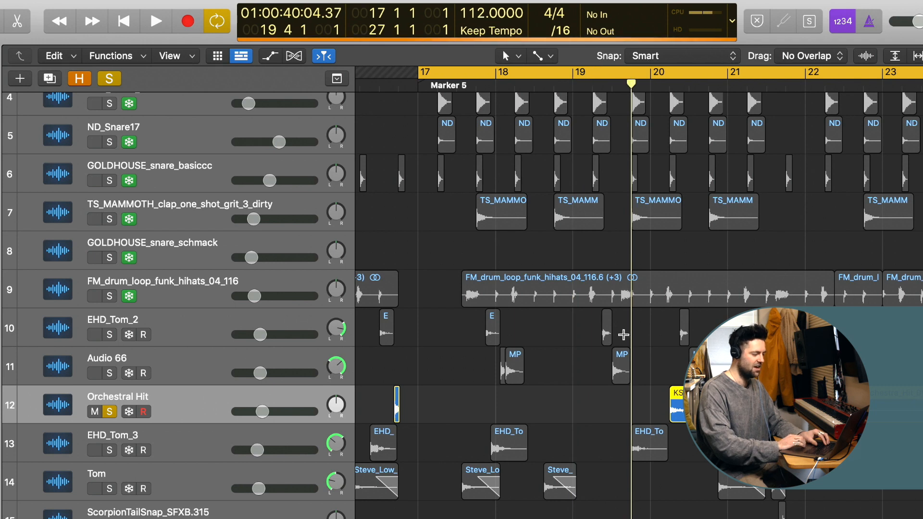
scroll(624, 334, down, 4)
scroll(624, 334, right, 4)
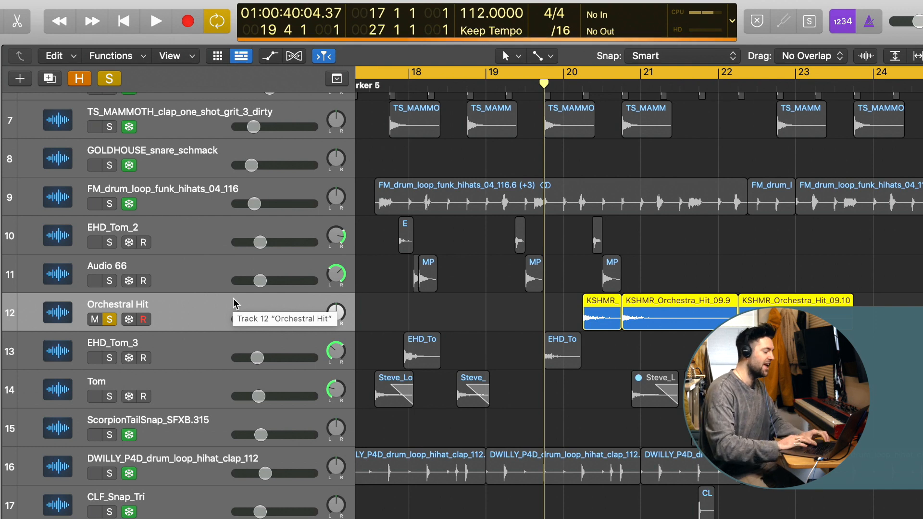
click(562, 77)
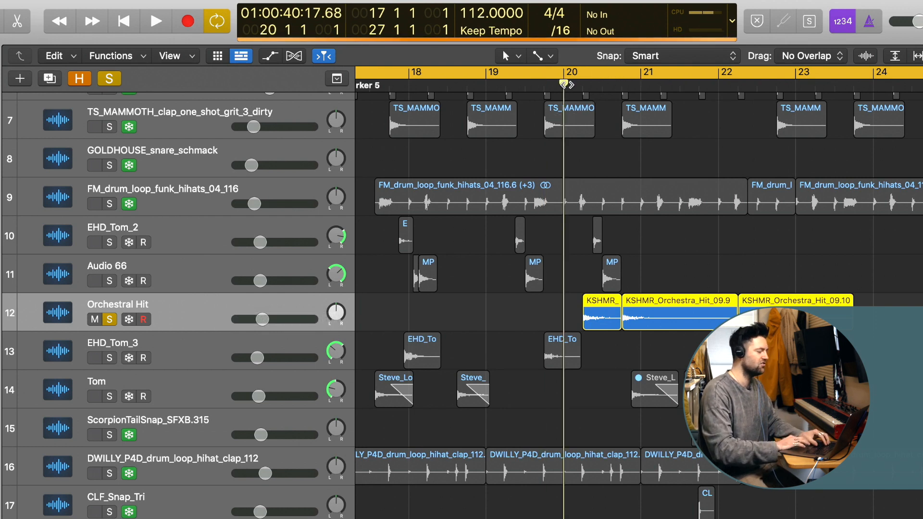
key(space)
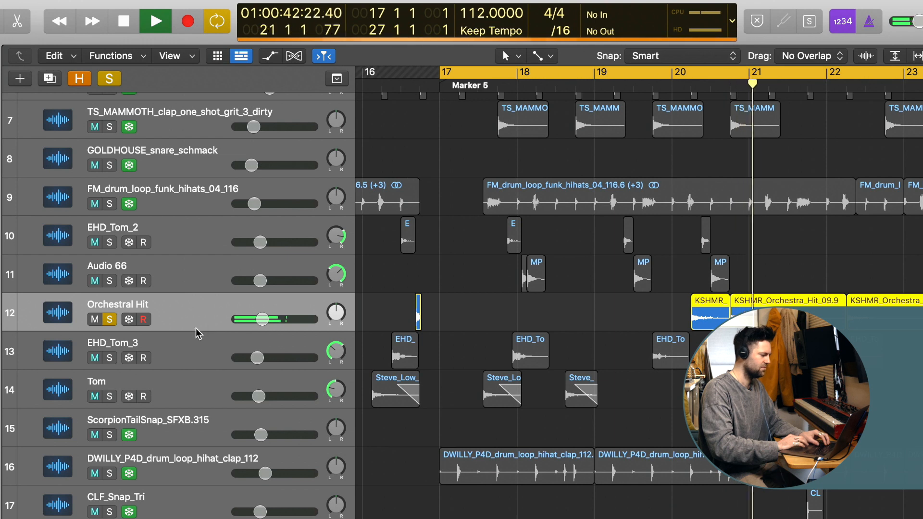
key(space)
Step: Select EHD_Tom_3, solo it alongside Orchestral Hit, and play both from midway through bar 19
click(118, 348)
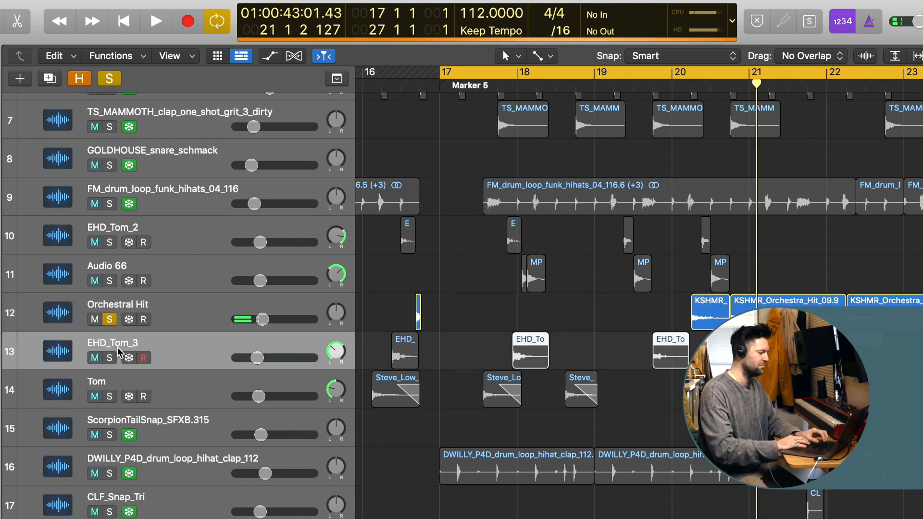
click(108, 358)
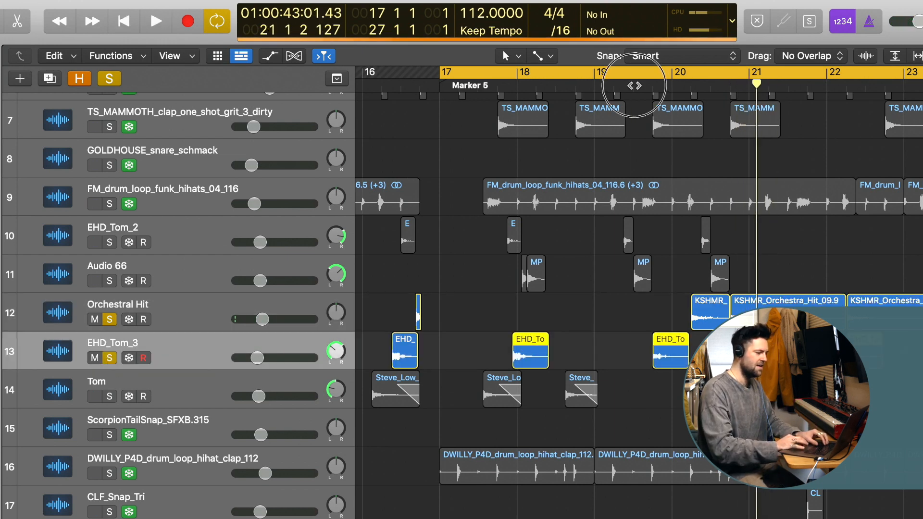
click(634, 85)
key(space)
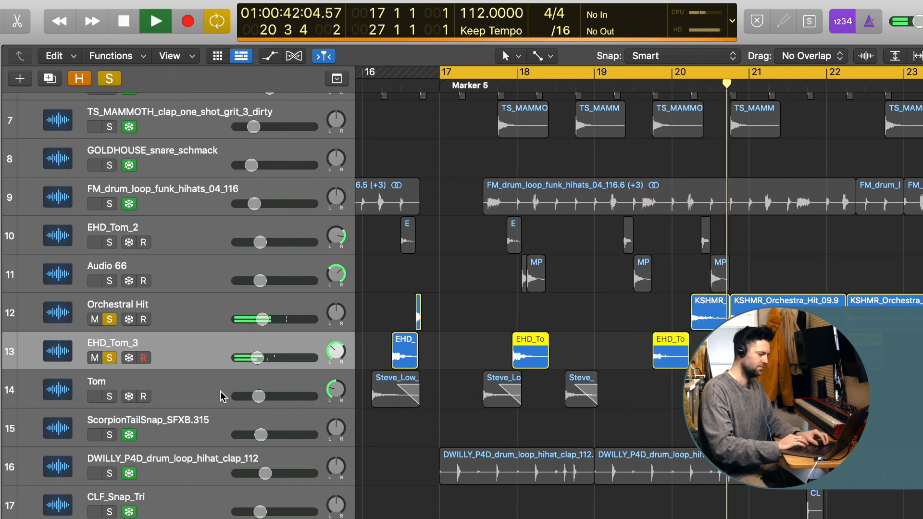
key(space)
Step: Switch the solo to the Tom track alone and play it from bar 17 beat 3 with cycle mode off
click(110, 396)
click(110, 319)
click(110, 358)
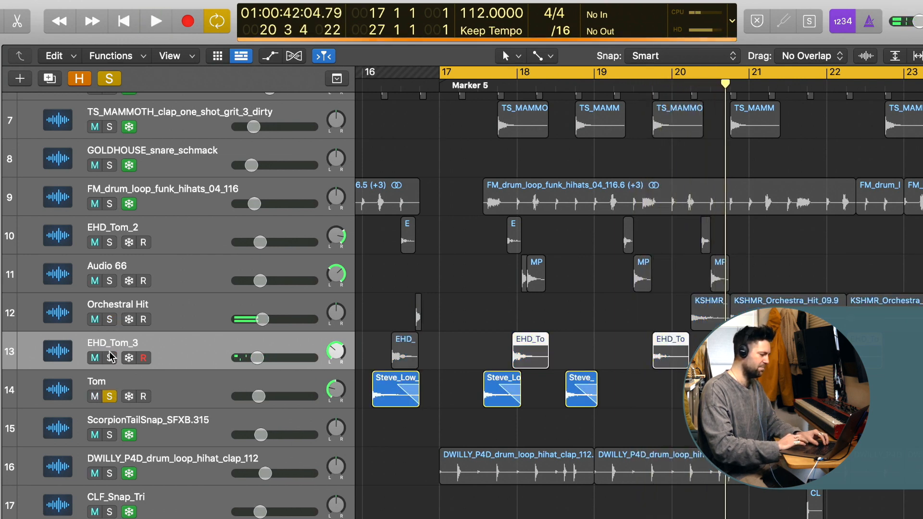
click(495, 84)
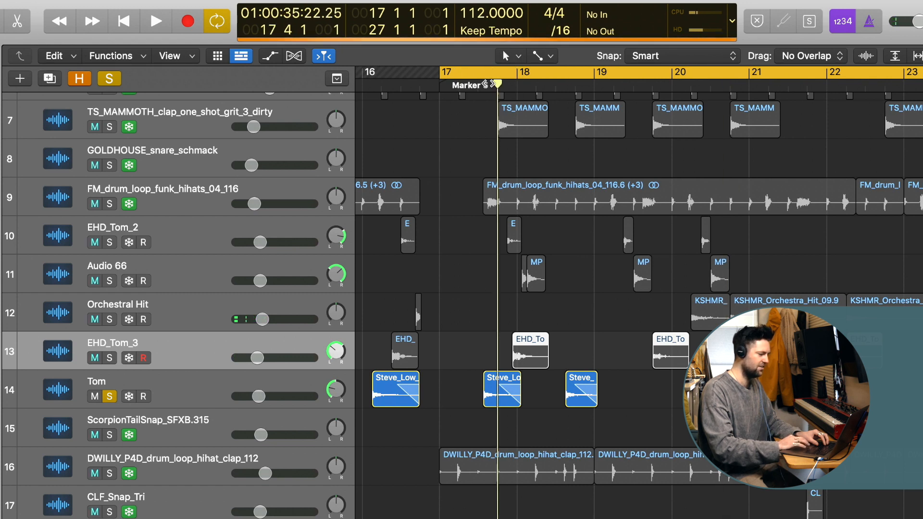
click(477, 86)
key(space)
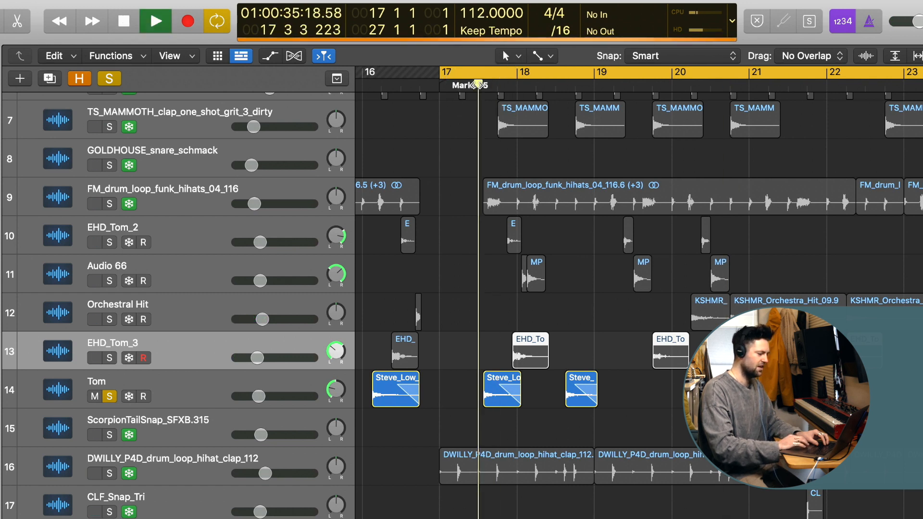
key(c)
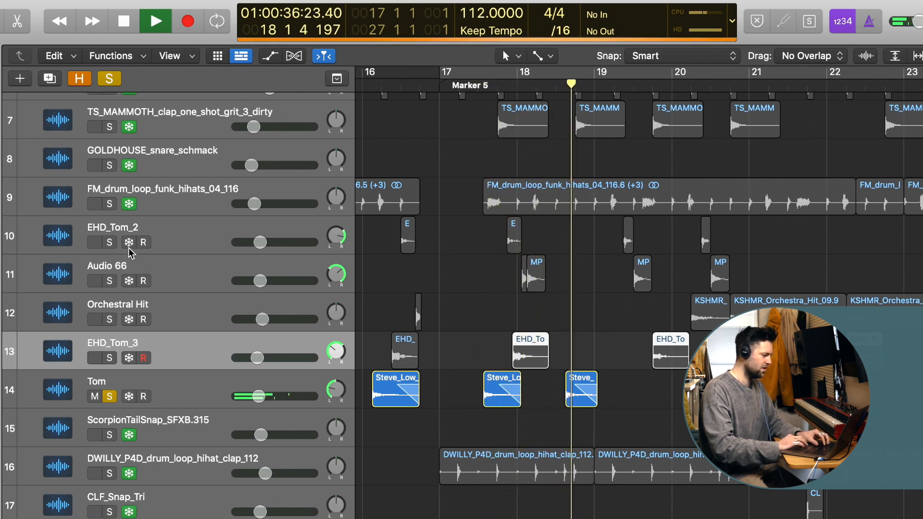
key(space)
Step: Add EHD_Tom_2, Audio 66, Orchestral Hit and EHD_Tom_3 to the Tom solo and play them together from bar 17 beat 3
click(111, 243)
drag(111, 245, 111, 362)
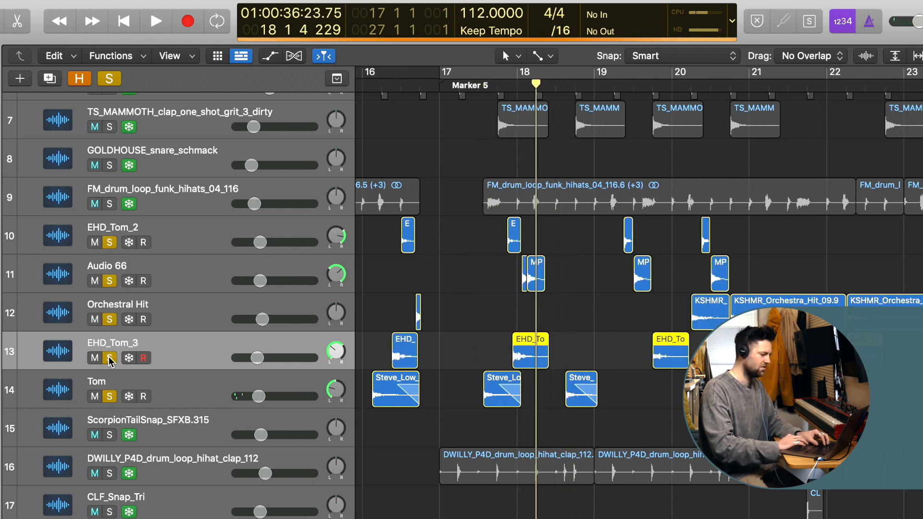
click(477, 87)
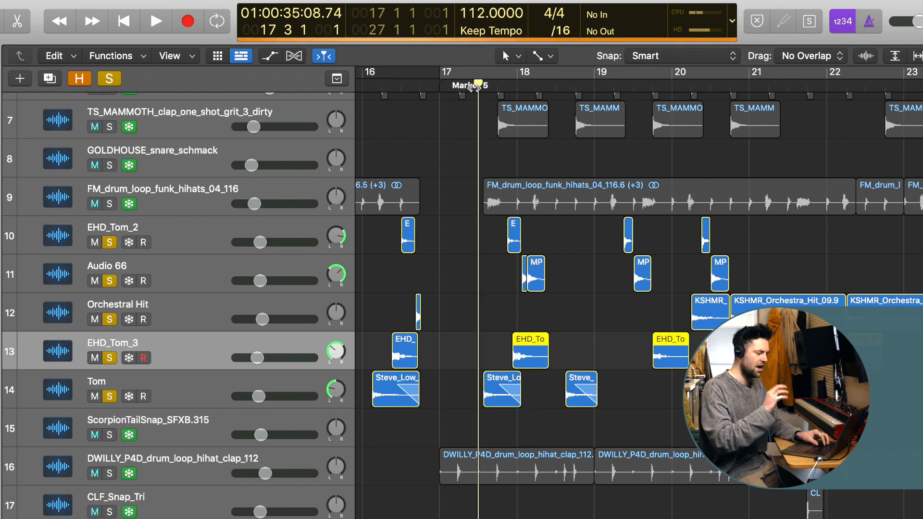
scroll(507, 268, up, 8)
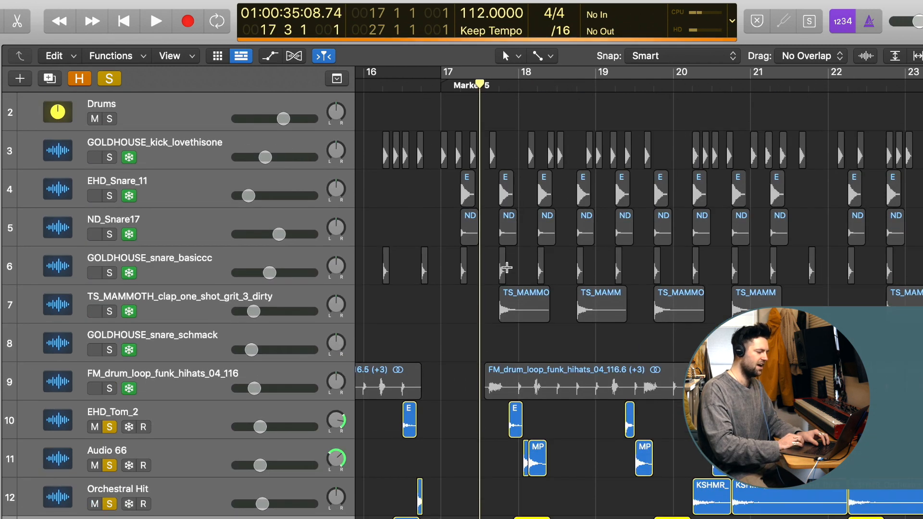
scroll(506, 267, down, 1)
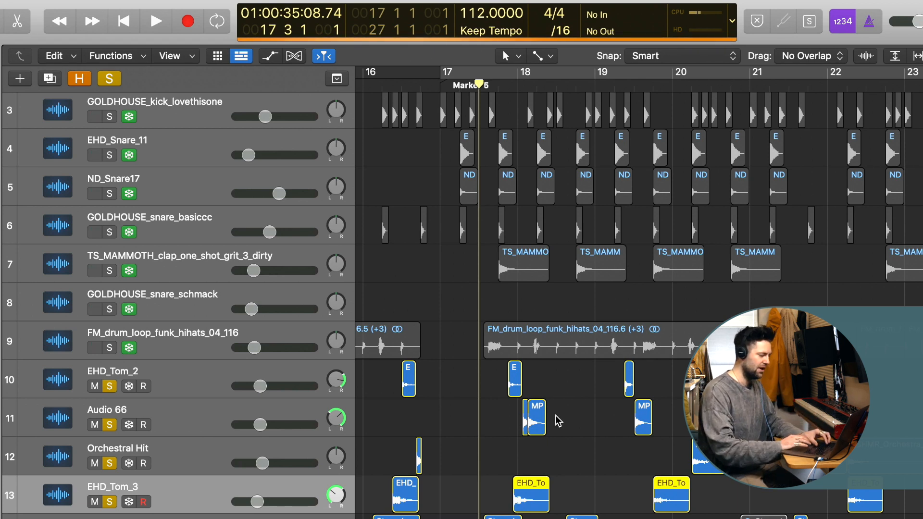
key(space)
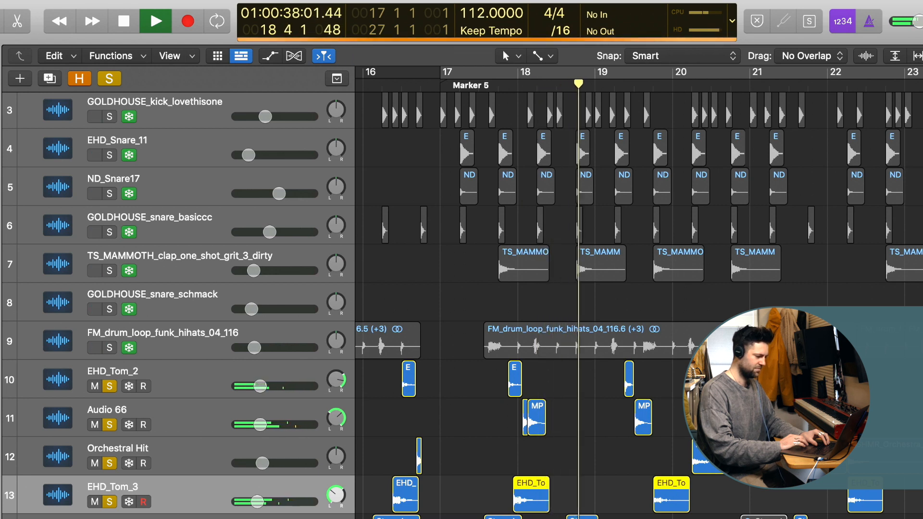
scroll(640, 288, right, 2)
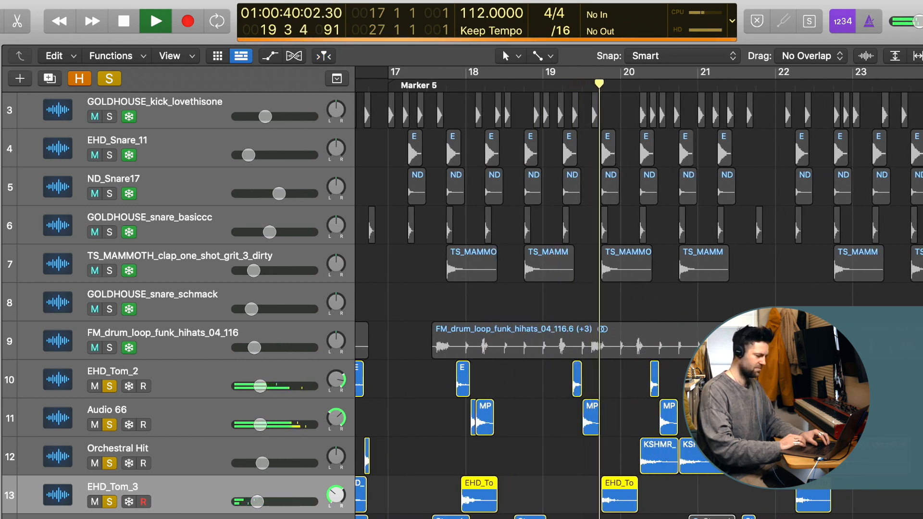
scroll(639, 289, right, 3)
scroll(640, 289, left, 3)
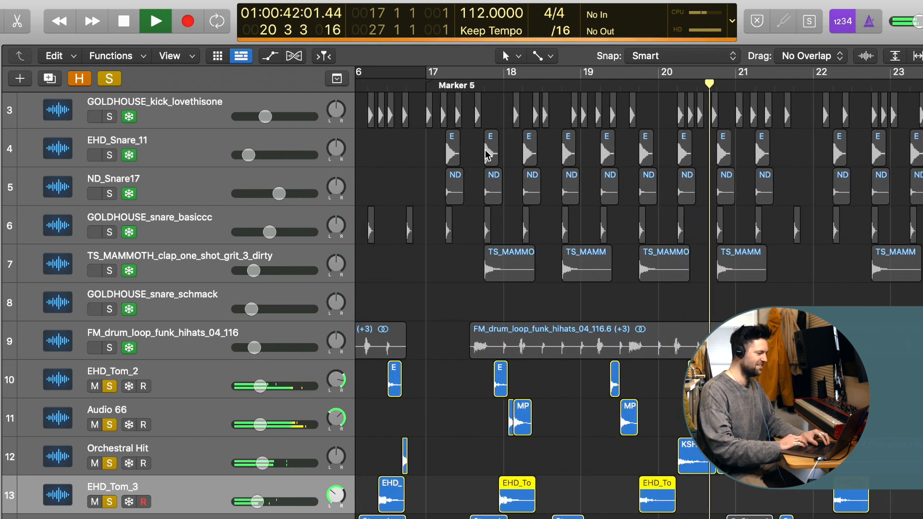
key(space)
Step: Turn cycle mode back on, also solo the kick, snare, clap and hi-hat tracks, and play all the layers from bar 17
key(c)
drag(115, 117, 119, 342)
scroll(118, 343, up, 2)
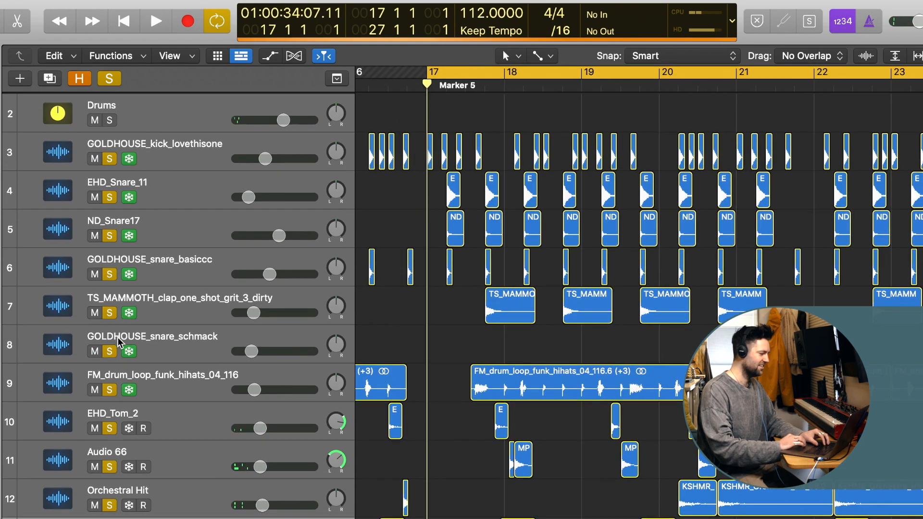
key(space)
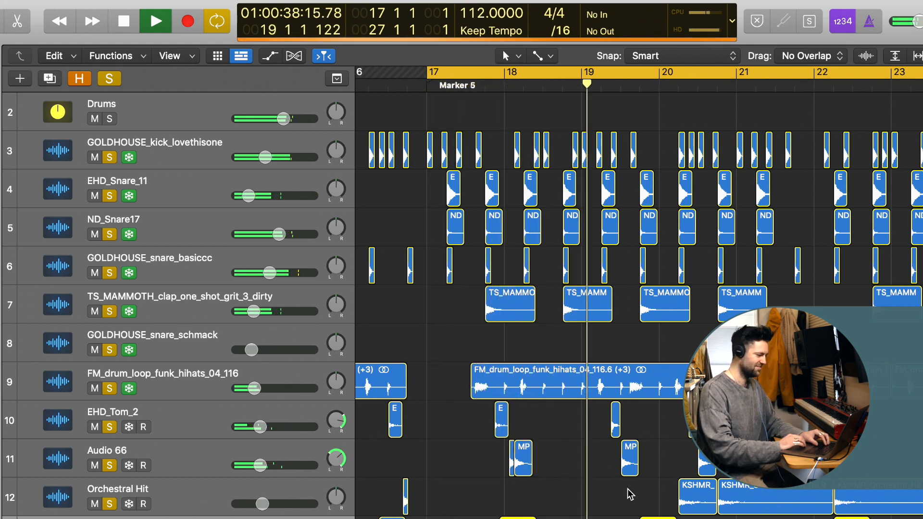
key(space)
Step: Clear the solos on all the drum tracks
drag(110, 157, 118, 518)
key(ctrl+s)
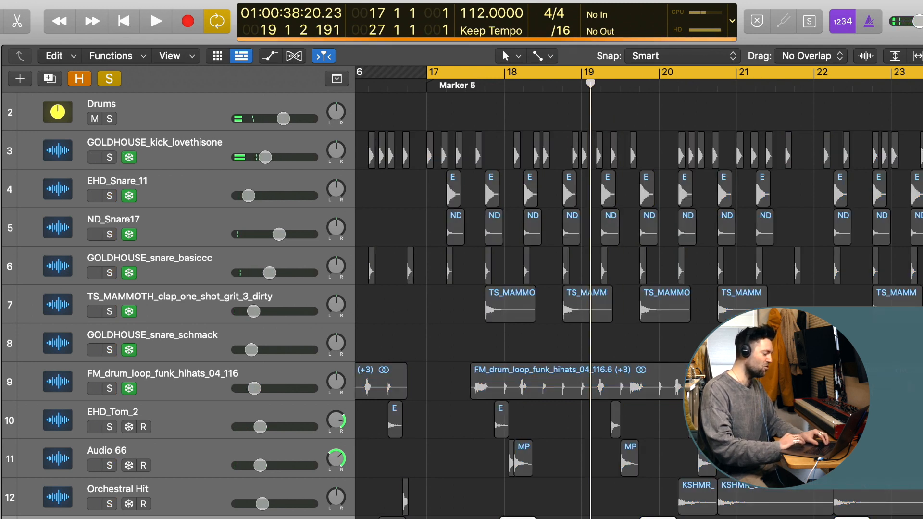
scroll(461, 306, down, 5)
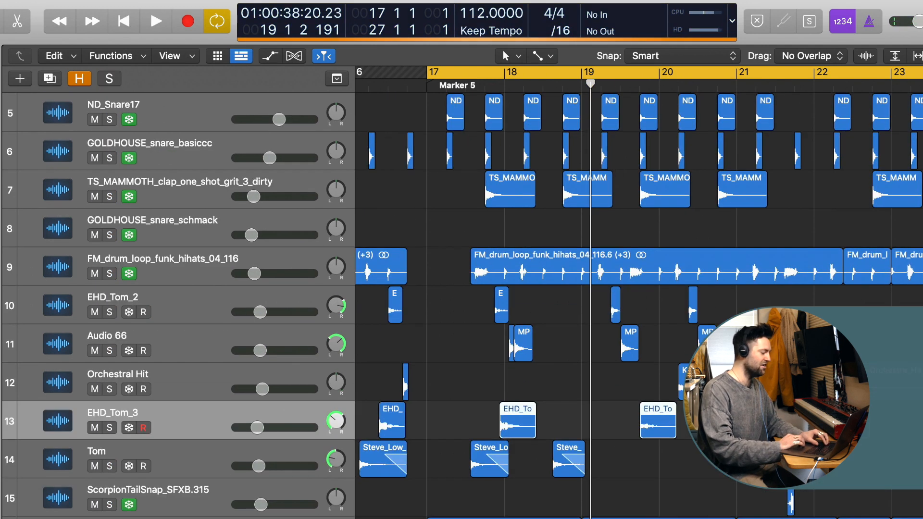
Step: Select and solo ScorpionTailSnap_SFXB.315 and play its snap region from bar 21 beat 3
click(170, 498)
key(super+Left)
key(super+Left)
scroll(169, 497, right, 5)
scroll(403, 213, right, 3)
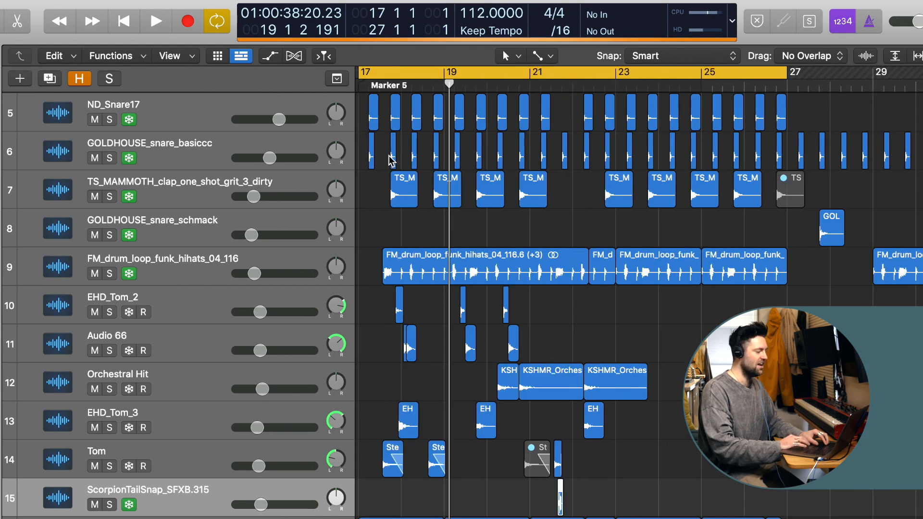
click(547, 90)
key(super+Right)
key(super+Right)
key(super+Right)
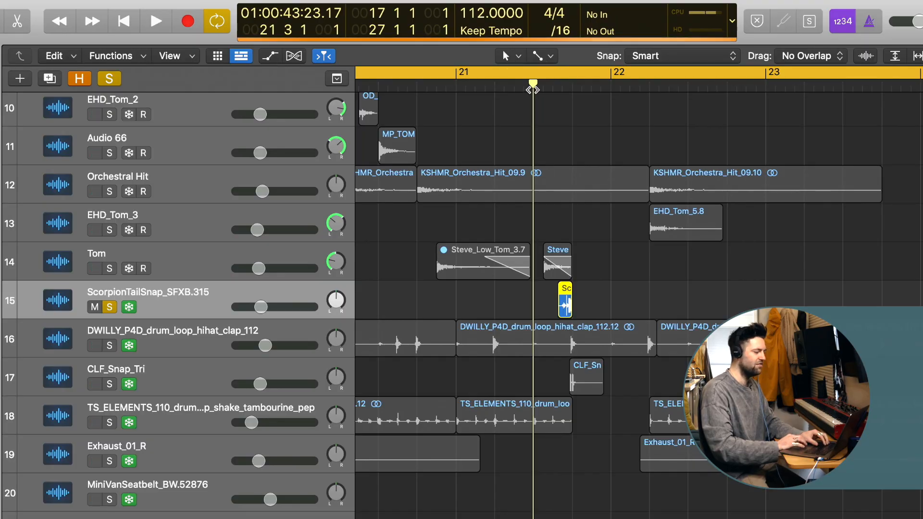
key(space)
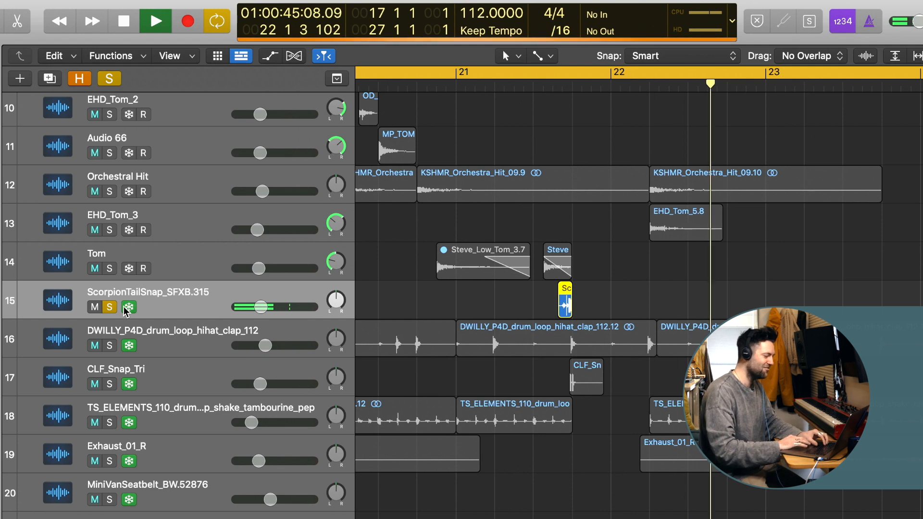
key(space)
Step: Play ScorpionTailSnap_SFXB.315 with GOLDHOUSE_snare_basiccc also soloed, and clear all solos after listening
scroll(111, 313, up, 10)
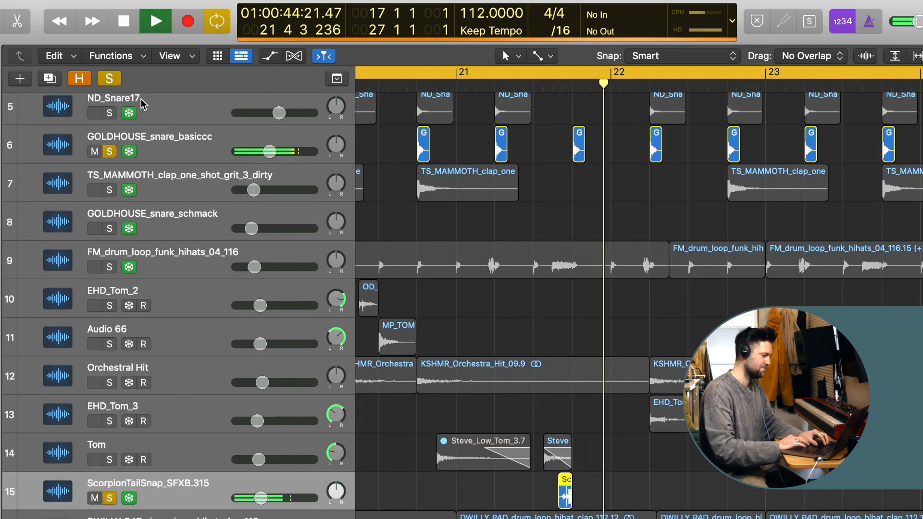
key(space)
click(112, 79)
Step: Solo DWILLY_P4D_drum_loop_hihat_clap_112, play it from bar 17, and select its track
scroll(482, 432, down, 3)
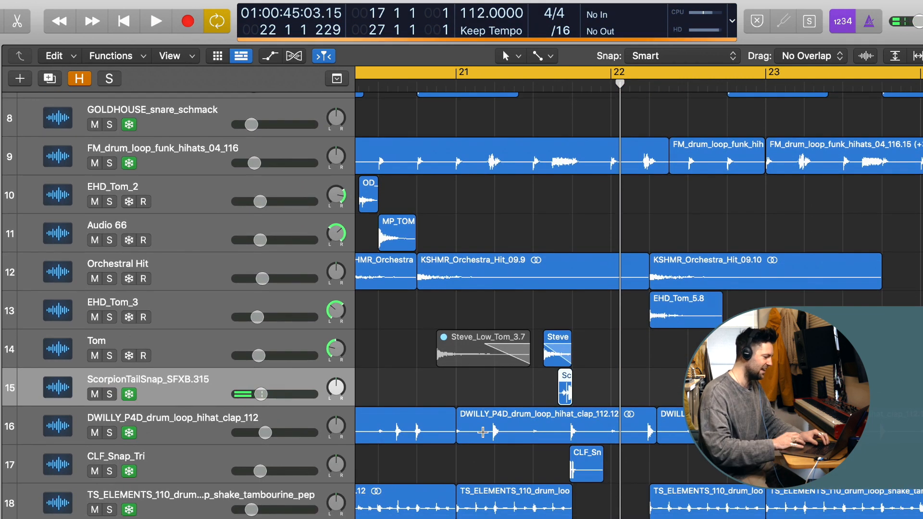
click(109, 431)
key(super+Left)
key(super+Left)
key(super+Left)
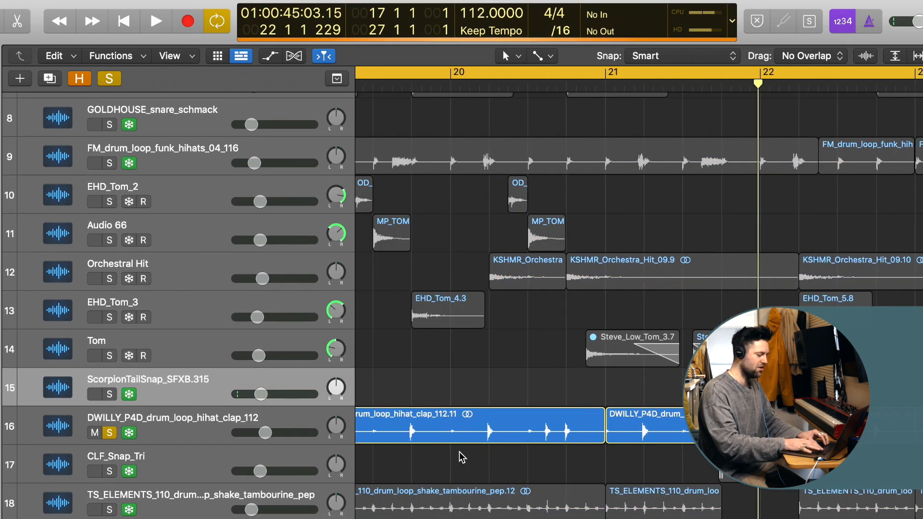
scroll(463, 457, left, 5)
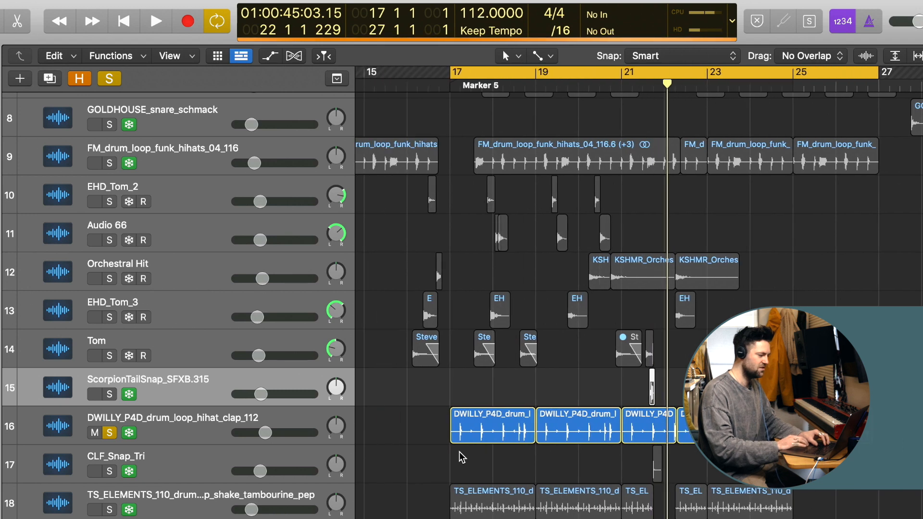
key(space)
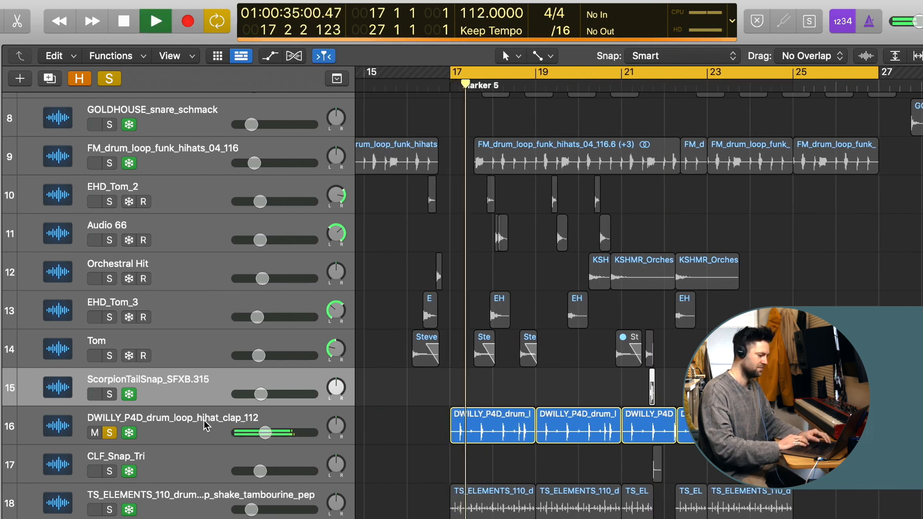
click(206, 426)
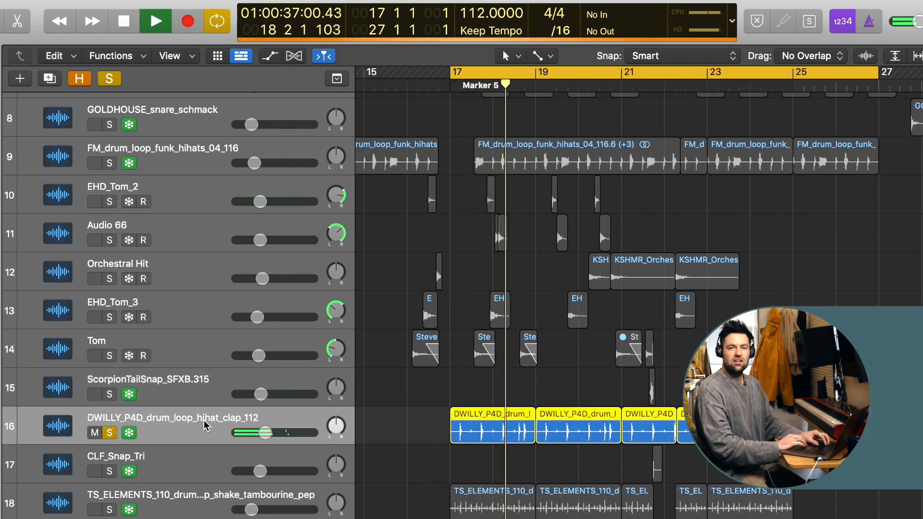
key(space)
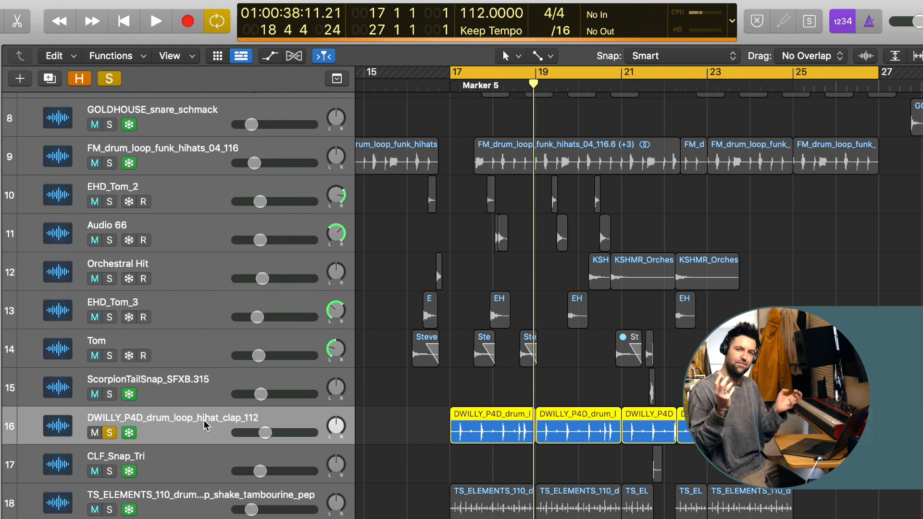
Step: Solo FM_drum_loop_funk_hihats_04_116 alongside the DWILLY hi-hat and clap loop and play both together
click(110, 163)
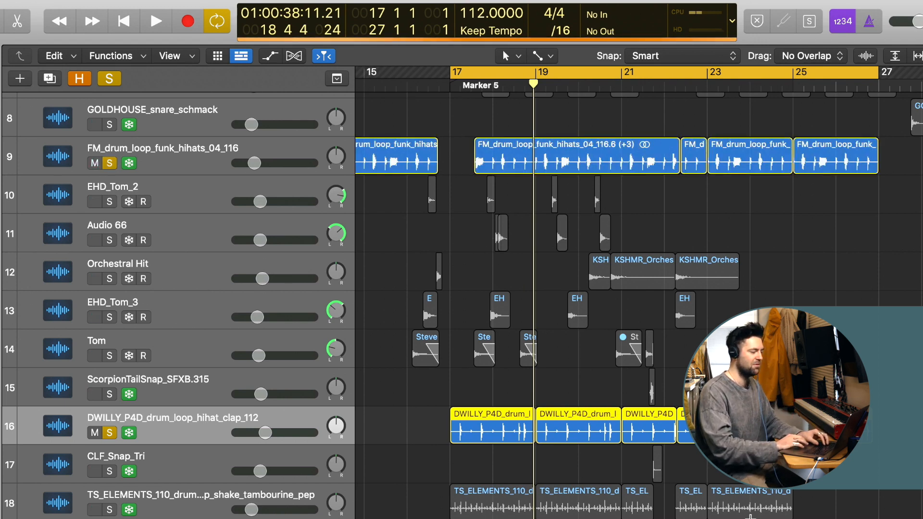
key(space)
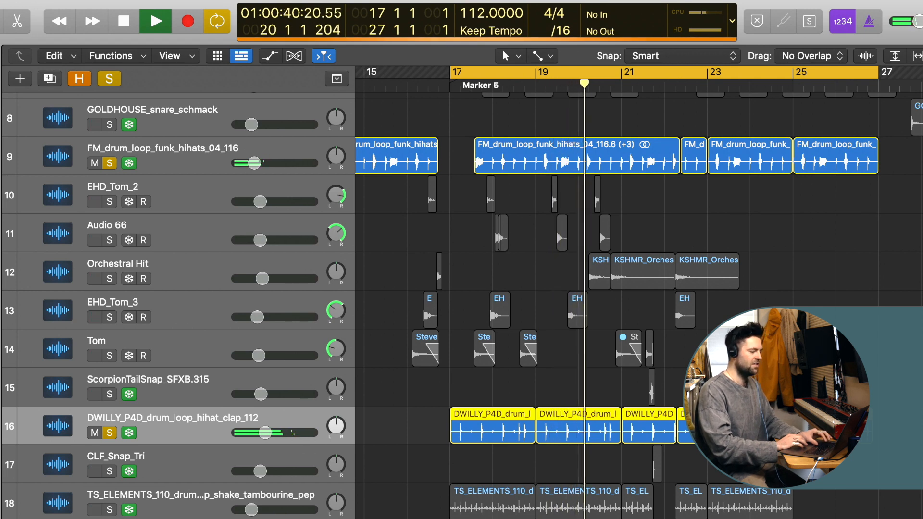
key(space)
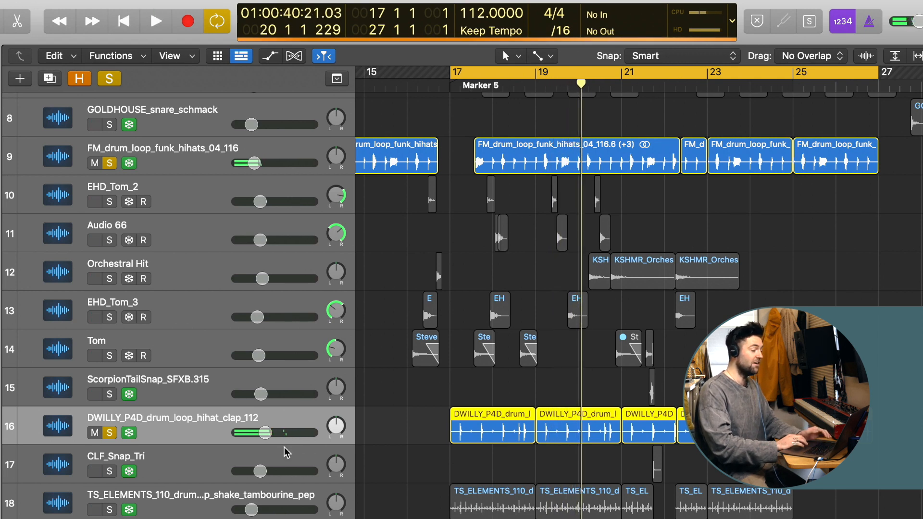
Step: Solo only CLF_Snap_Tri in place of the FM hi-hat and DWILLY loops, and play it from bar 21 beat 2
click(111, 164)
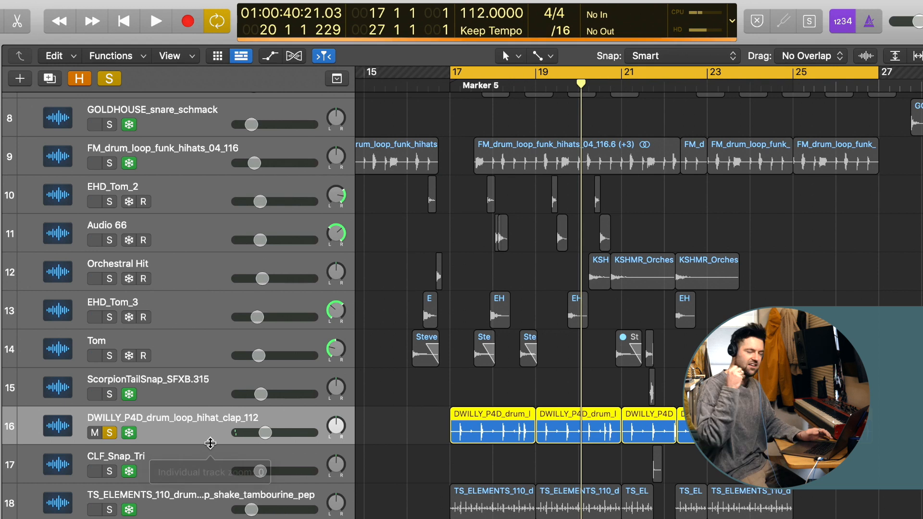
scroll(211, 443, down, 2)
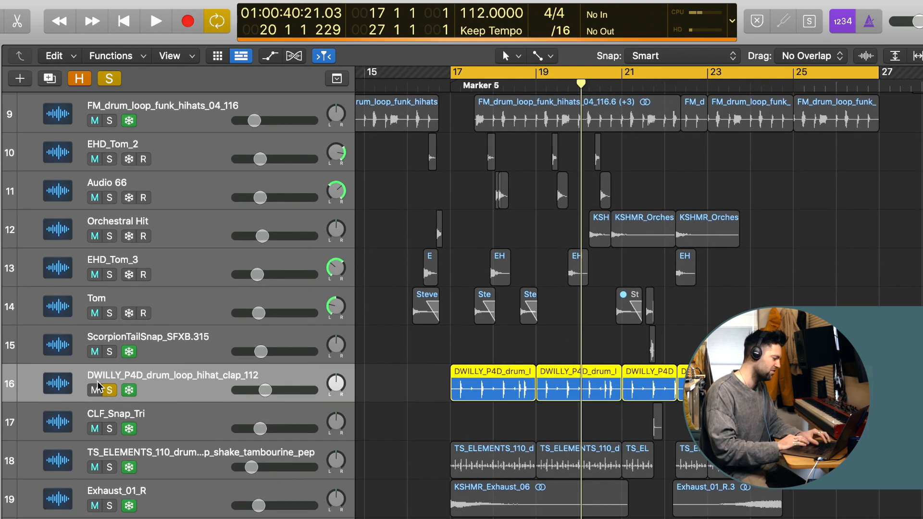
click(109, 392)
click(110, 432)
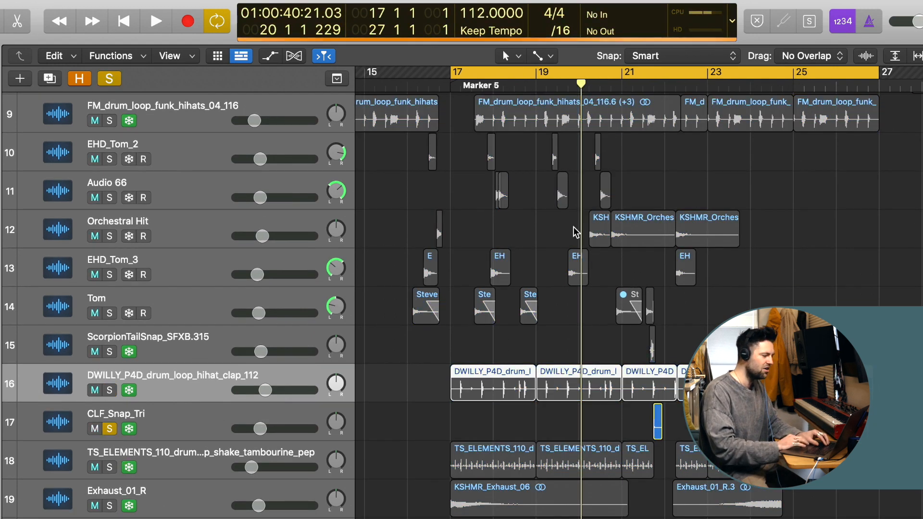
click(634, 83)
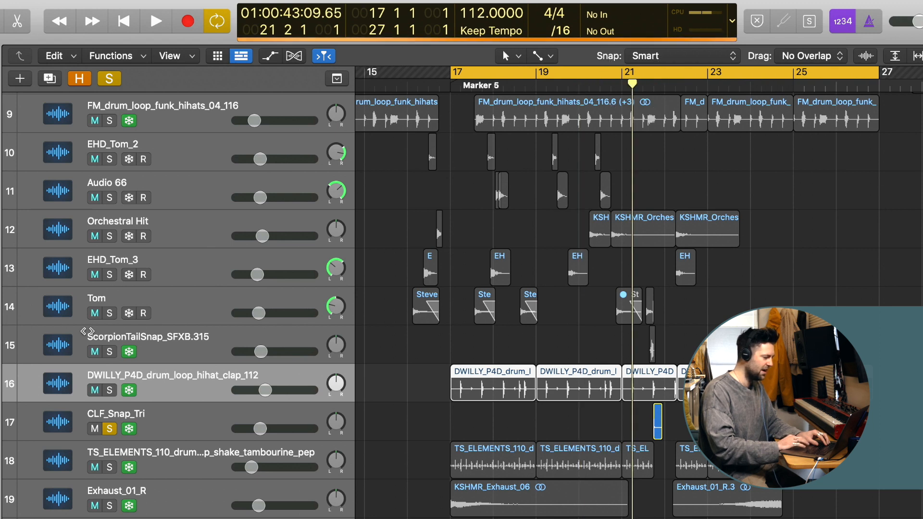
key(space)
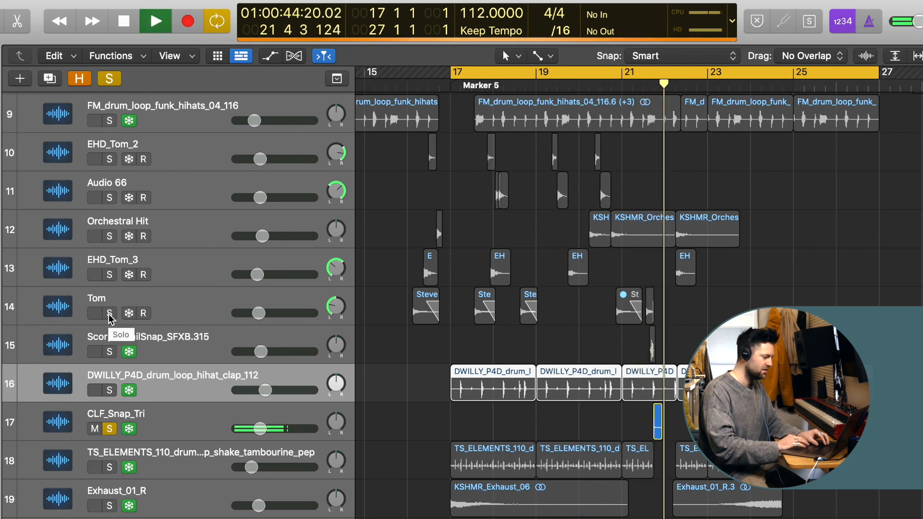
Step: Solo Tom and ScorpionTailSnap_SFXB.315 alongside CLF_Snap_Tri and play the three together from bar 21 beat 2
key(Return)
click(110, 314)
click(633, 85)
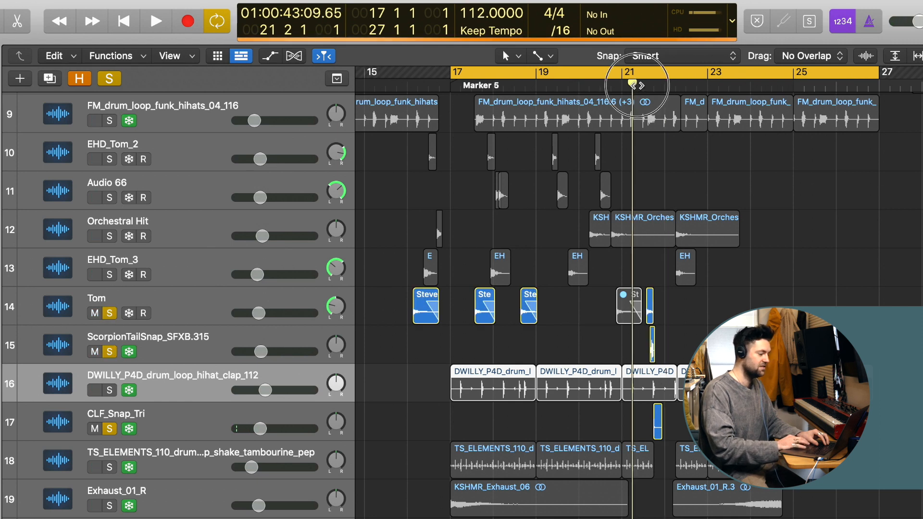
key(space)
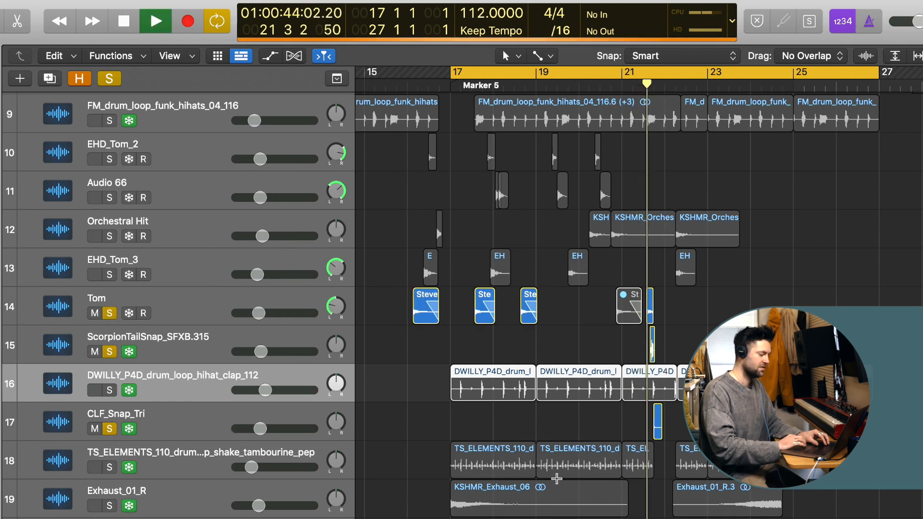
scroll(557, 478, down, 3)
key(space)
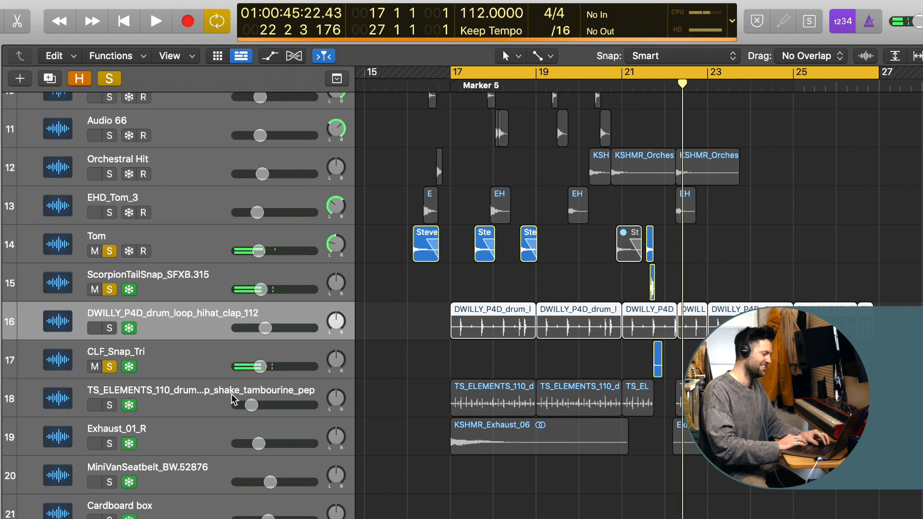
Step: Clear the solos and move the CLF_Snap_Tri track above DWILLY_P4D_drum_loop_hihat_clap_112
drag(114, 257, 121, 368)
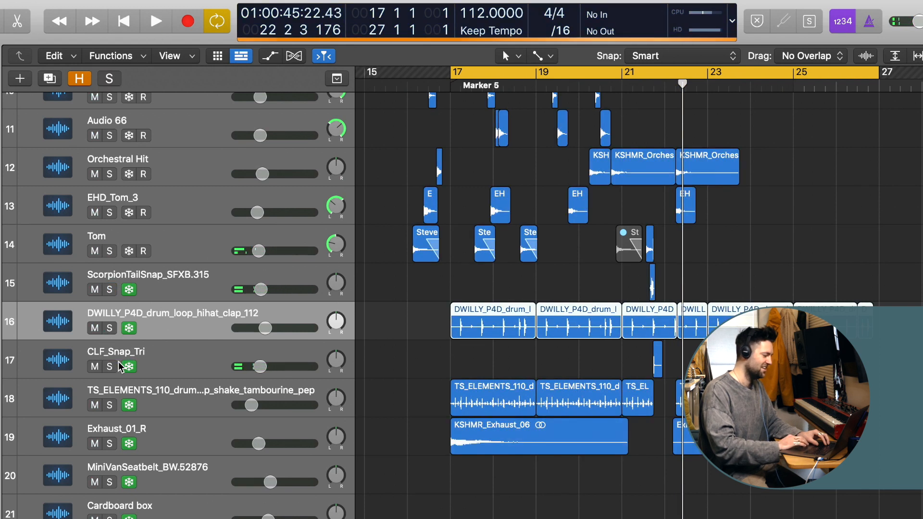
click(178, 399)
drag(176, 328, 178, 313)
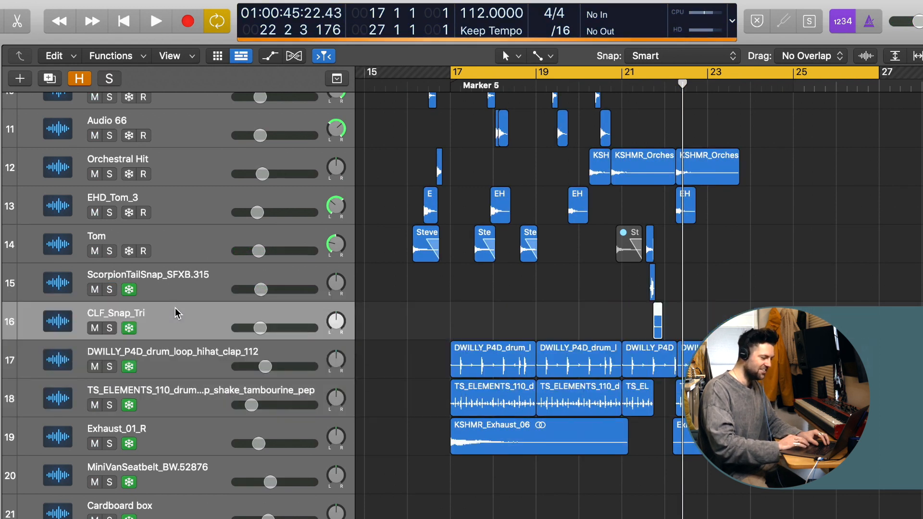
Step: Select and solo the TS_ELEMENTS_110 shaker and tambourine loop track and play it from bar 17
scroll(380, 445, down, 2)
click(174, 352)
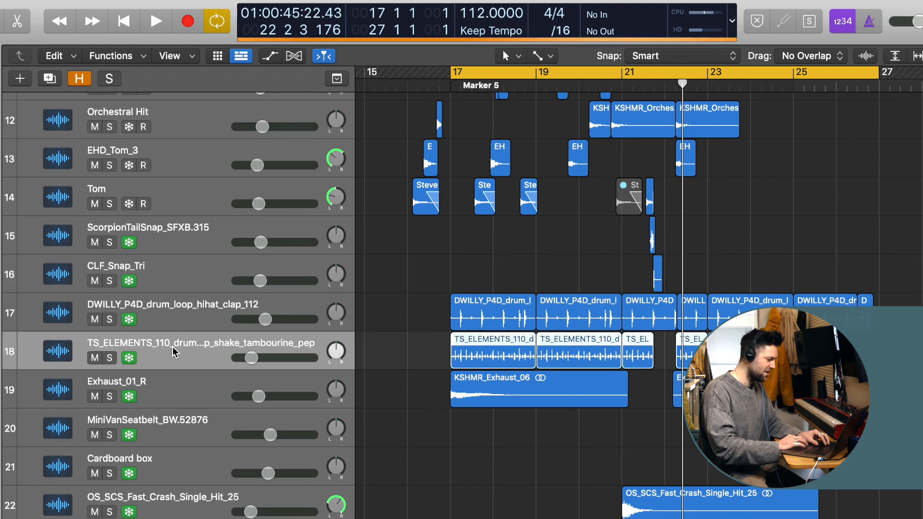
click(109, 359)
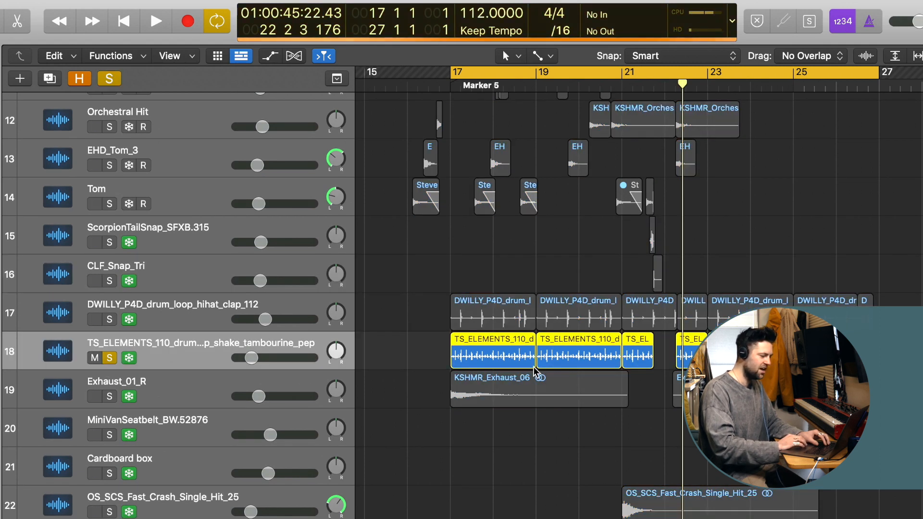
key(space)
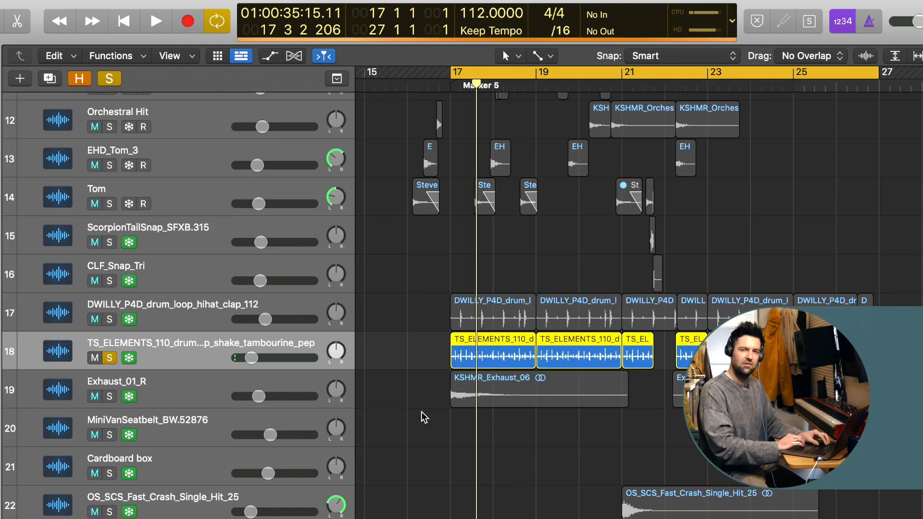
key(space)
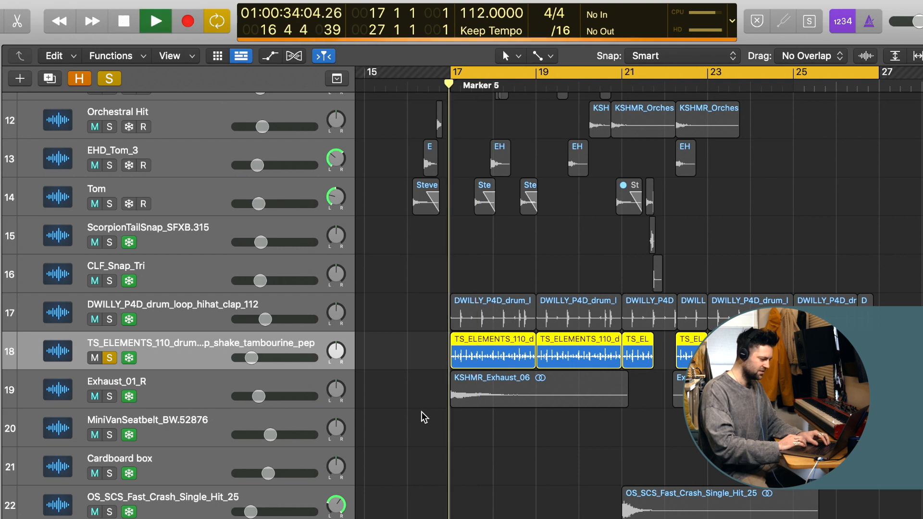
scroll(366, 399, down, 2)
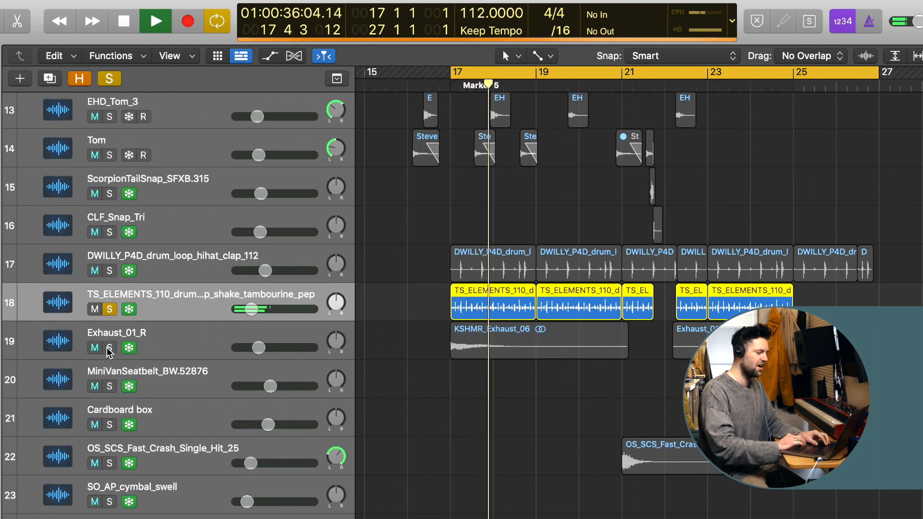
key(space)
Step: Solo Exhaust_01_R and OS_SCS_Fast_Crash_Single_Hit_25 instead, and play them from bar 17 and again from just before bar 21
click(109, 309)
click(110, 348)
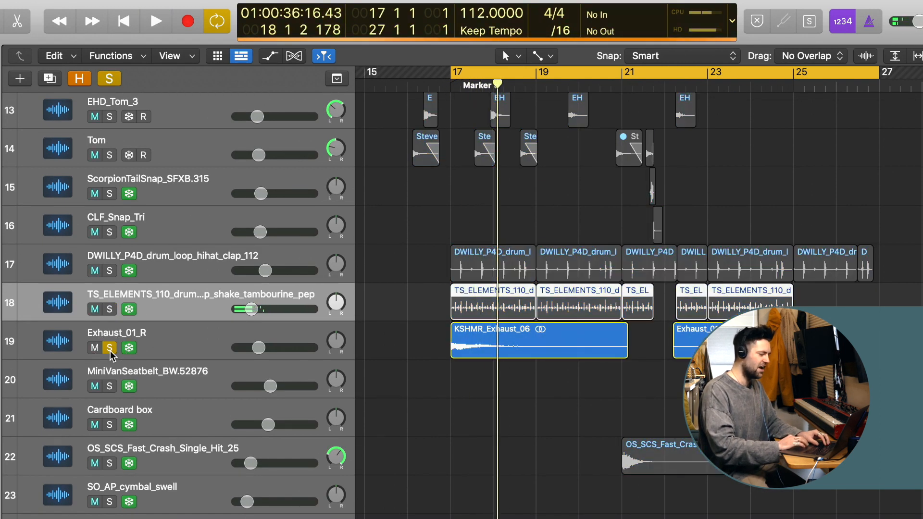
click(110, 464)
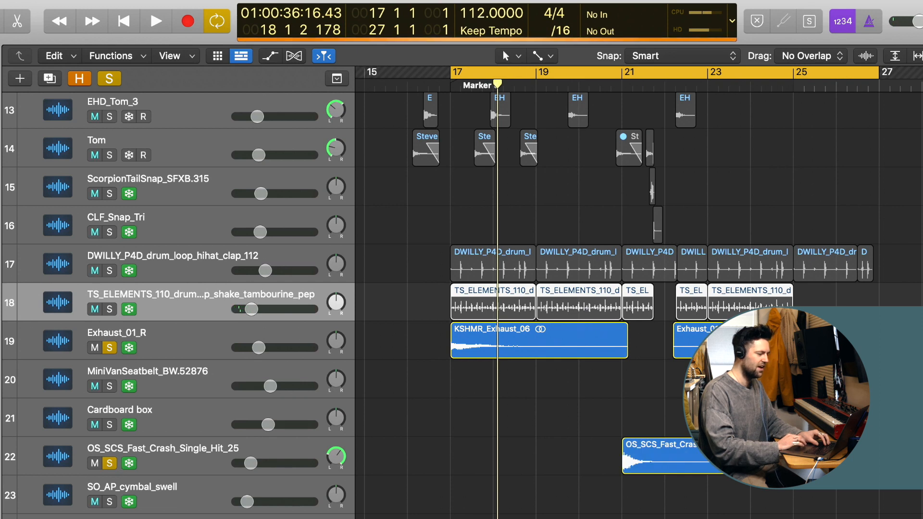
key(space)
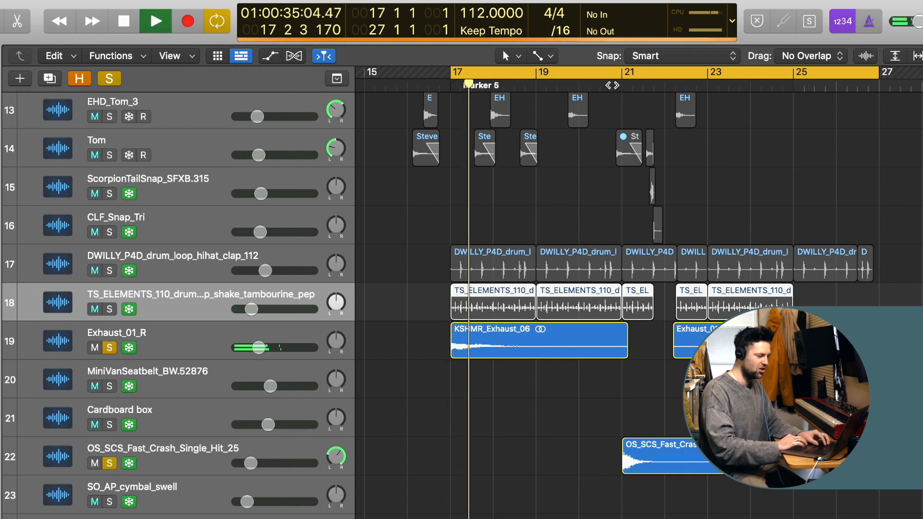
click(611, 85)
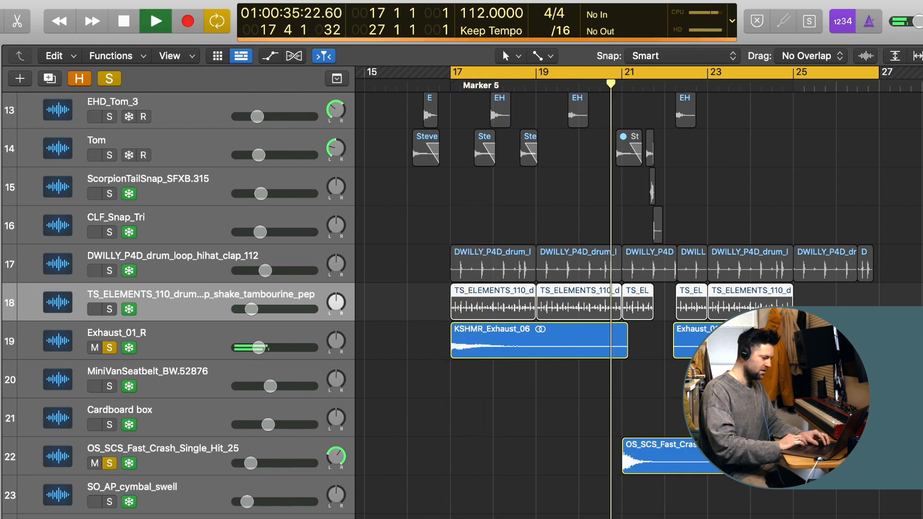
scroll(611, 289, right, 6)
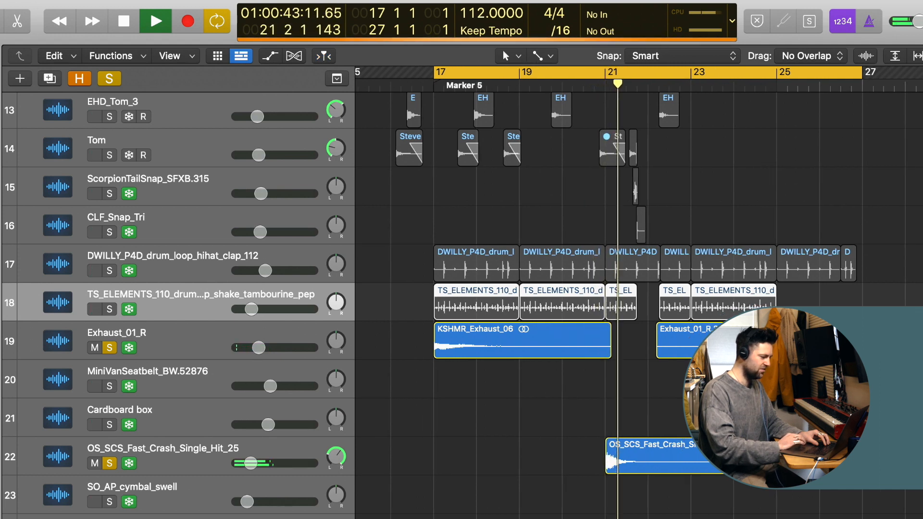
scroll(611, 289, right, 7)
key(space)
Step: Place the playhead at bar 0 beat 2, clear all solos, and select and solo MiniVanSeatbelt_BW.52876
scroll(611, 288, left, 20)
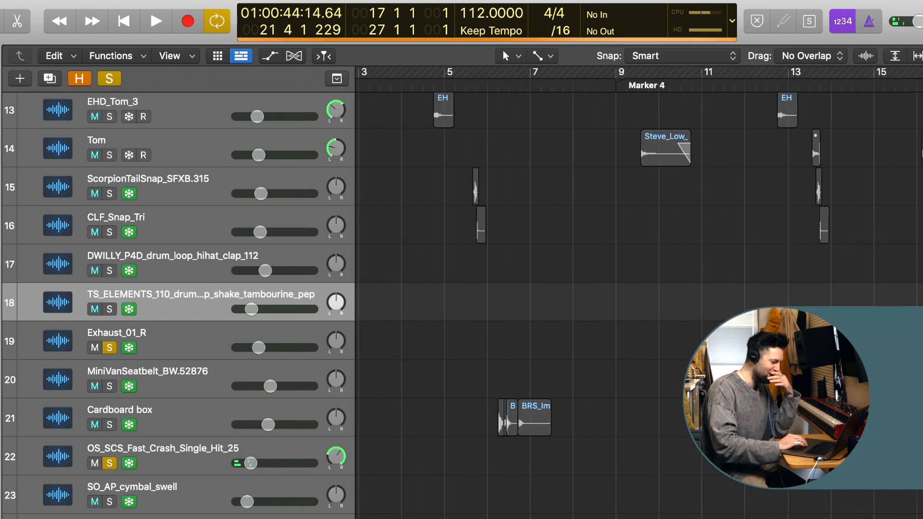
scroll(498, 133, left, 3)
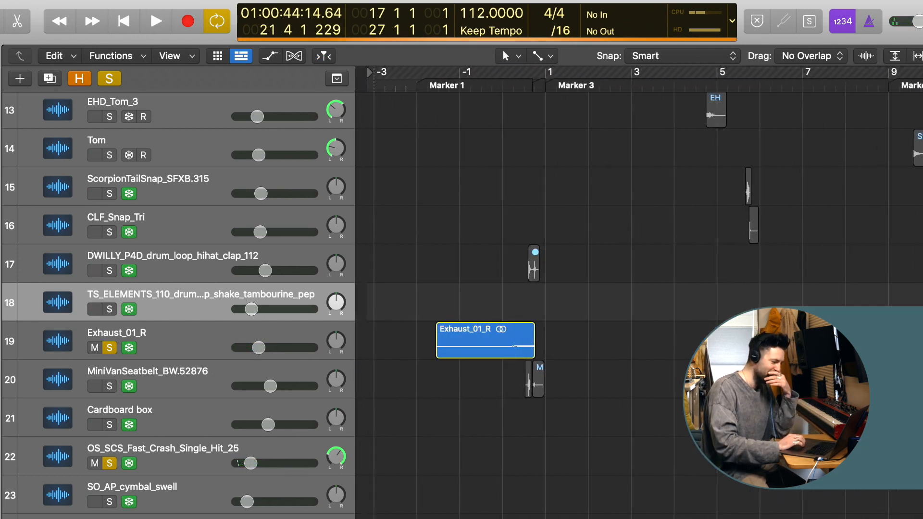
click(503, 87)
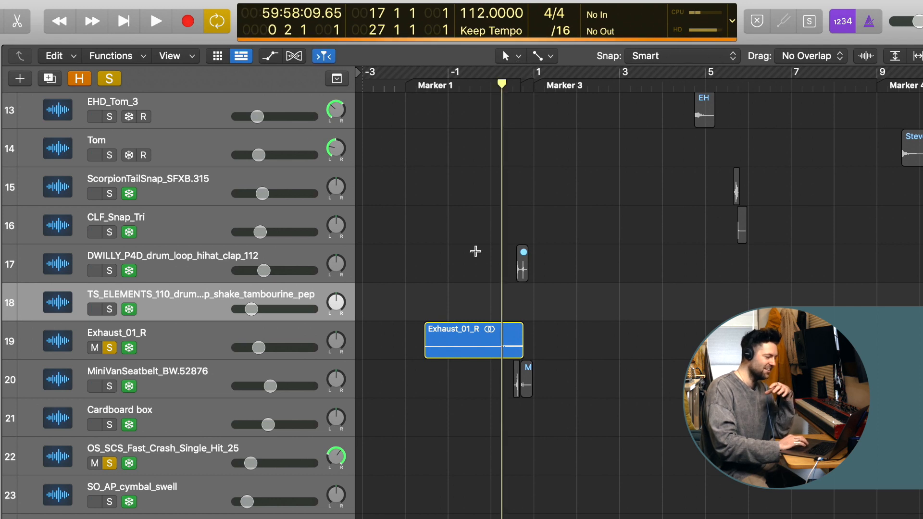
click(107, 79)
click(187, 402)
click(173, 385)
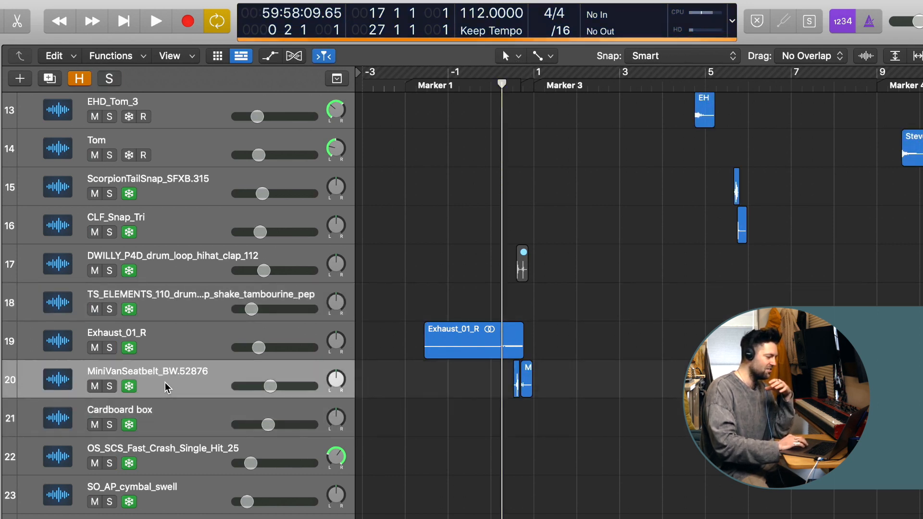
click(109, 387)
Step: Play the soloed MiniVanSeatbelt_BW.52876 regions from bar 0 beat 1 through to bar 1
scroll(502, 507, down, 5)
scroll(502, 508, down, 20)
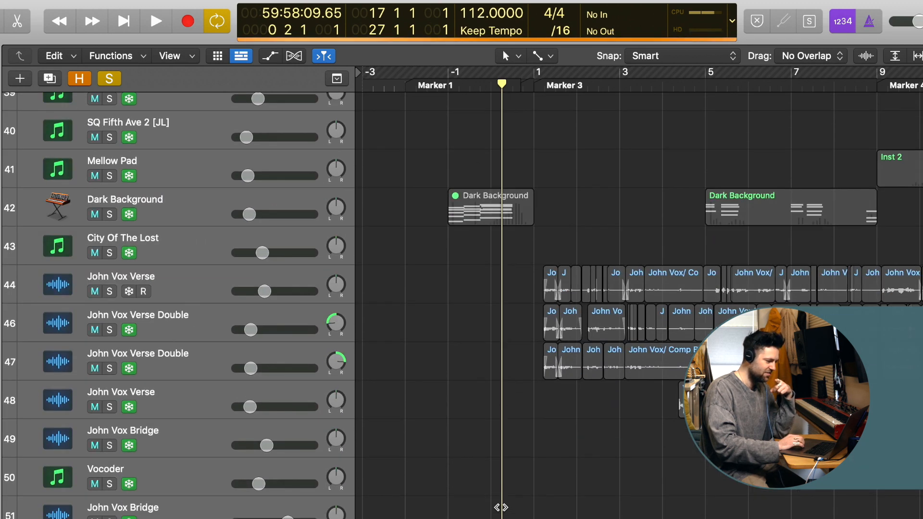
scroll(502, 507, down, 12)
scroll(501, 508, up, 20)
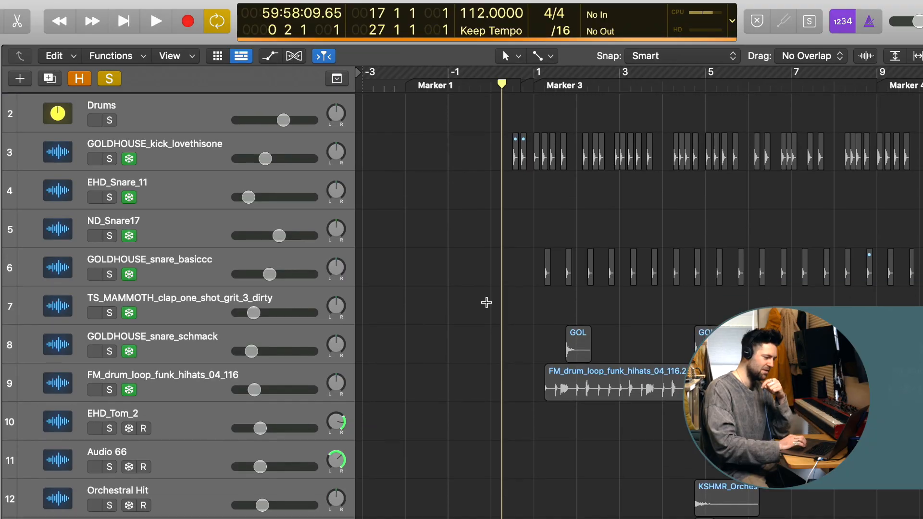
scroll(481, 265, down, 10)
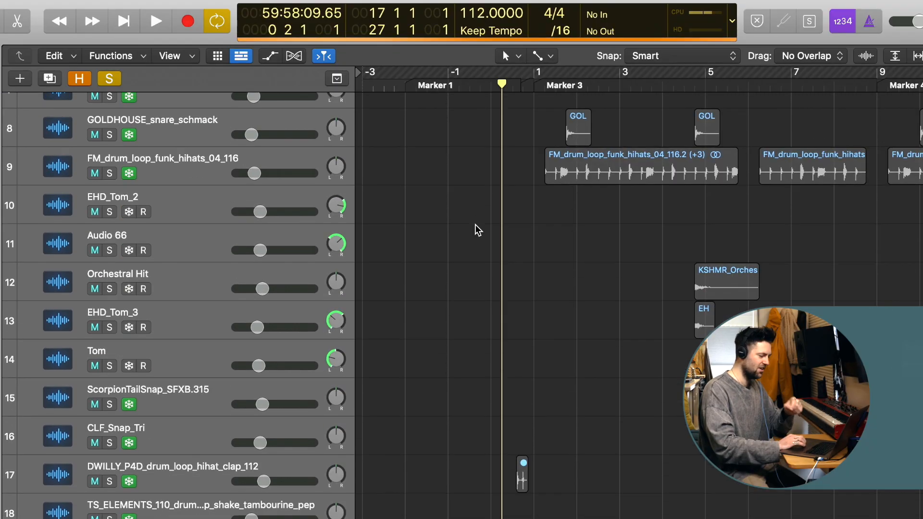
drag(509, 83, 501, 84)
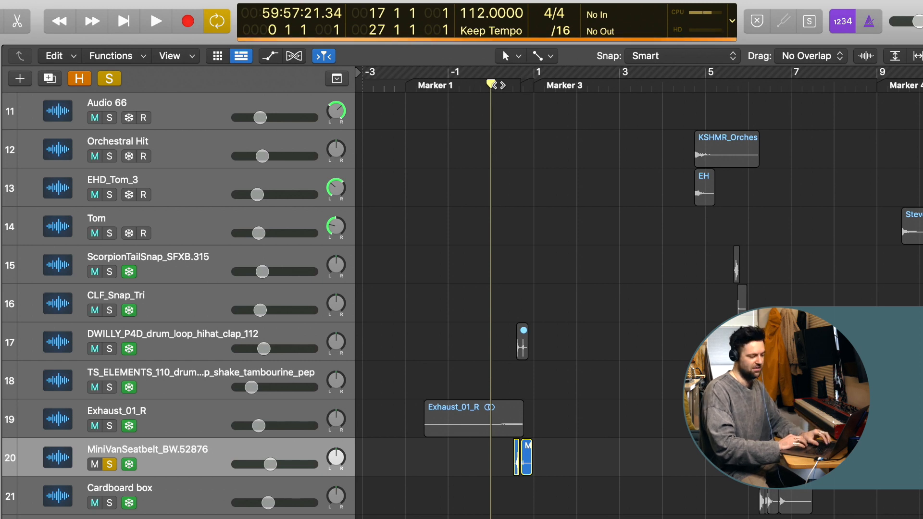
key(space)
key(super+Right)
key(super+Right)
key(super+Right)
key(super+Right)
key(super+Right)
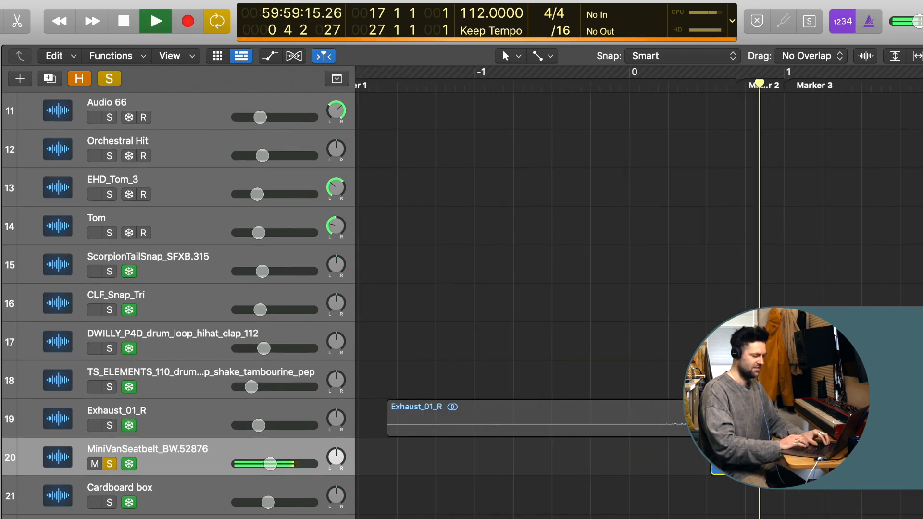
key(space)
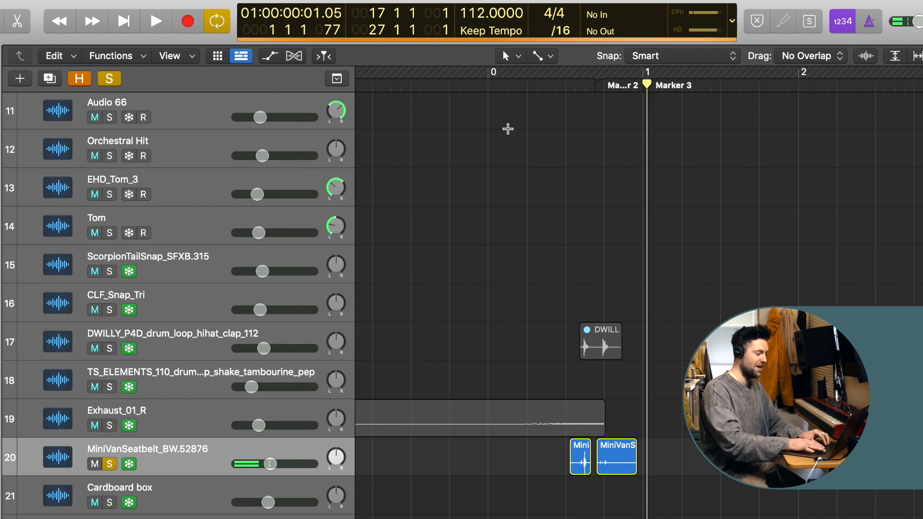
Step: Solo DWILLY_P4D_drum_loop_hihat_clap_112 alongside the seatbelt track and play both from bar 0 beat 3
key(super+Left)
key(super+Left)
key(super+Left)
click(157, 351)
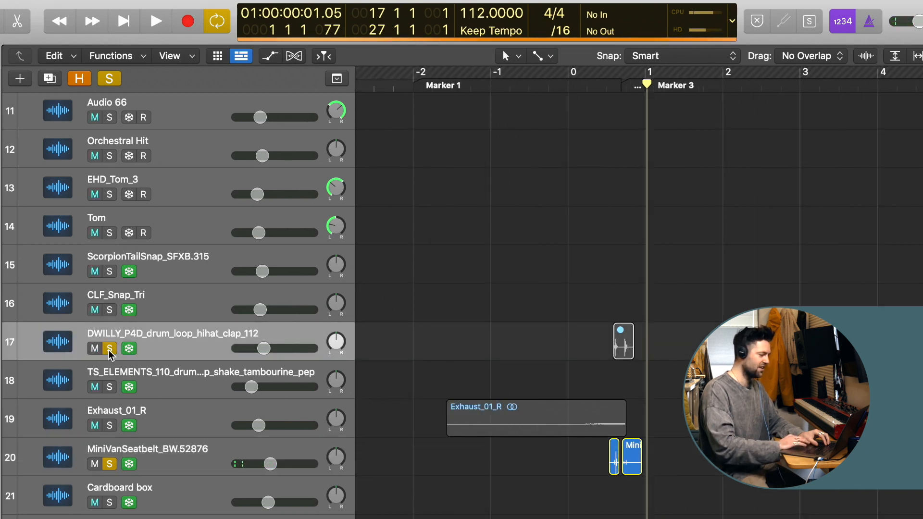
click(599, 87)
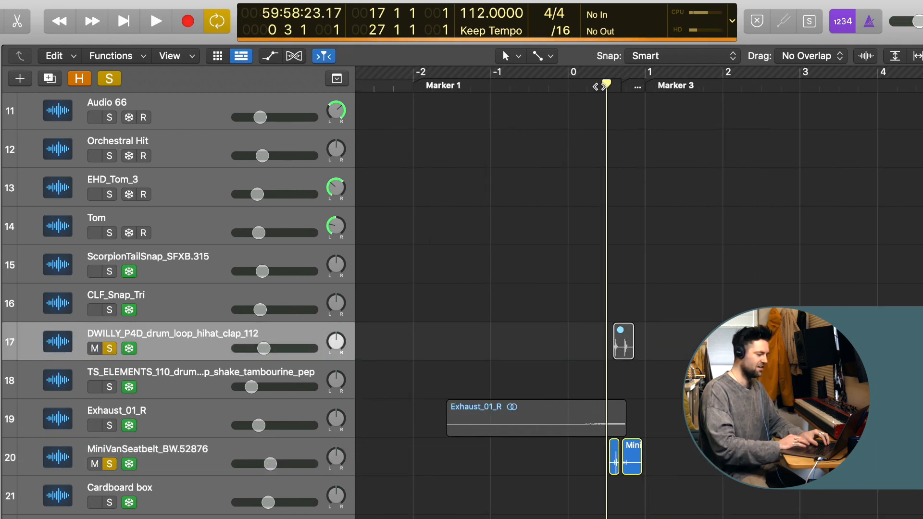
key(space)
key(super+Left)
key(super+Left)
key(super+Left)
key(super+Left)
key(super+Left)
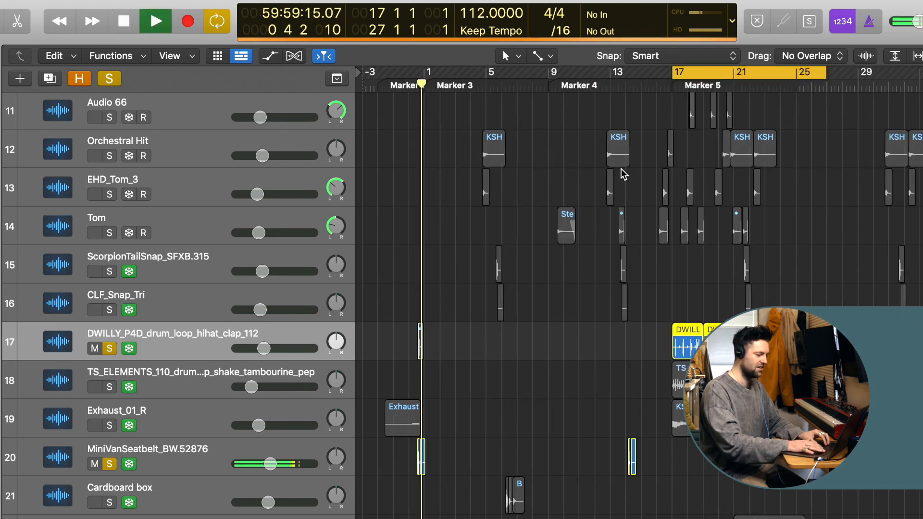
Step: Unfreeze DWILLY_P4D_drum_loop_hihat_clap_112, temporarily unmute its region just before bar 1, and play it with the seatbelt hits
key(super+Right)
key(super+Right)
key(super+Right)
key(super+Right)
key(super+Right)
click(651, 331)
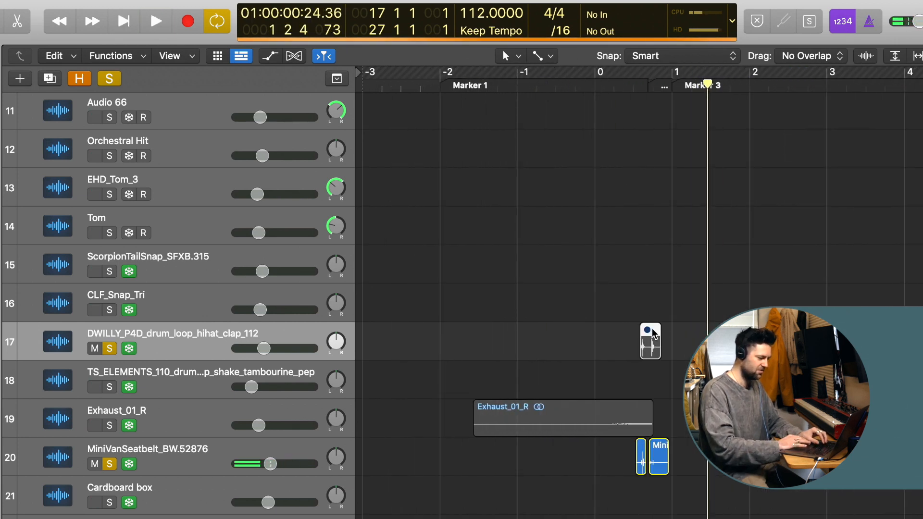
click(483, 252)
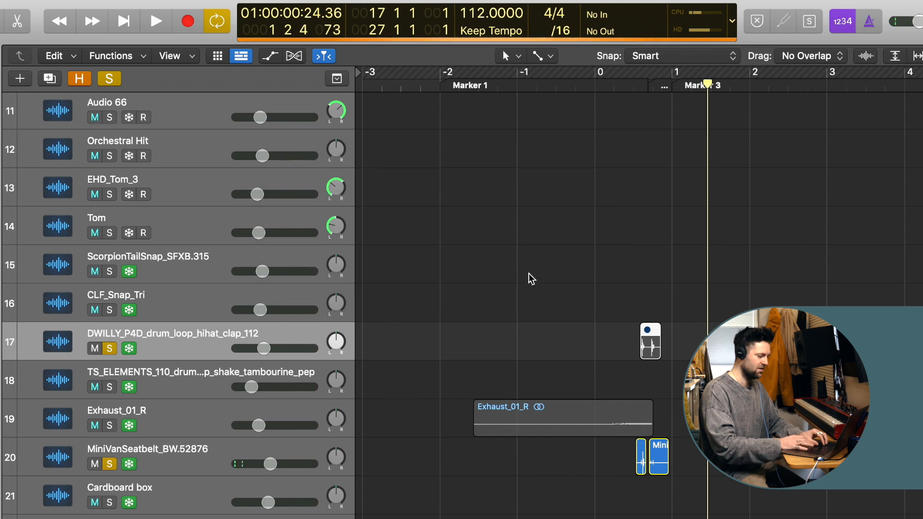
key(super+Left)
scroll(491, 303, down, 3)
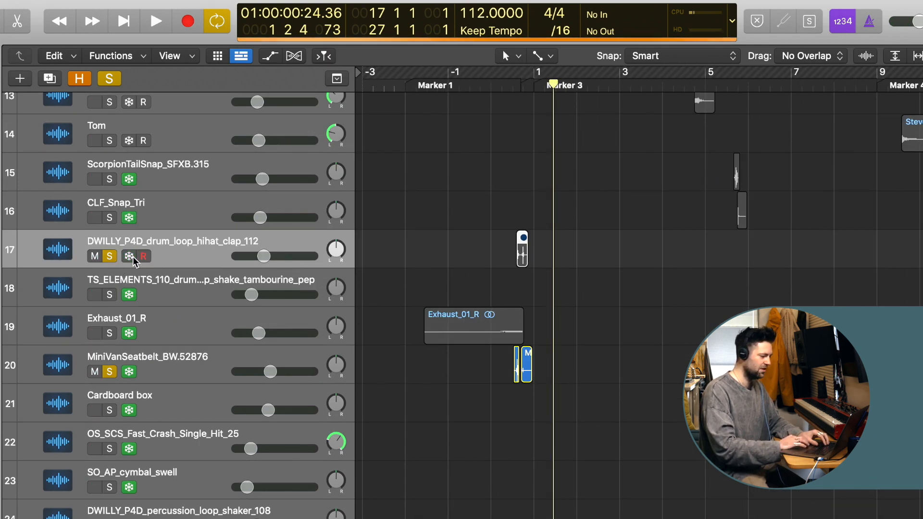
key(space)
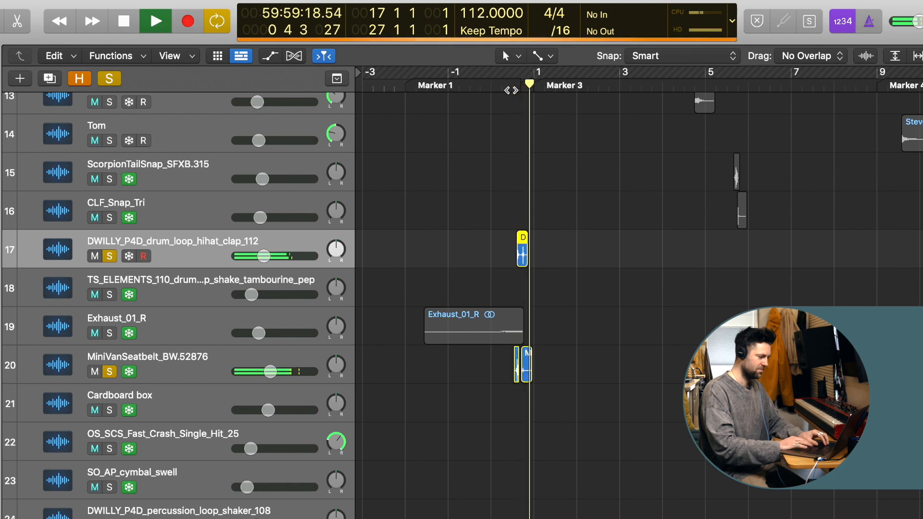
key(space)
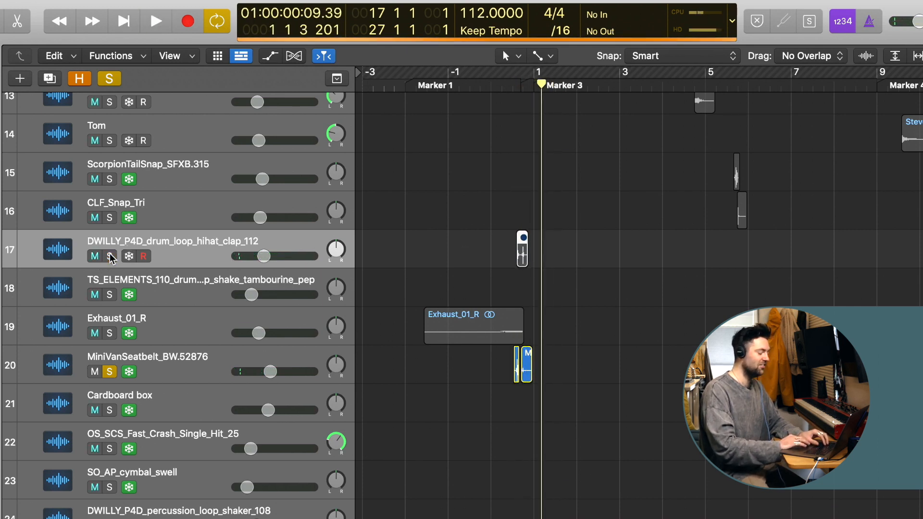
Step: Clear the solo on MiniVanSeatbelt_BW.52876 and select the Cardboard box track
click(171, 378)
click(110, 374)
scroll(516, 401, up, 5)
key(super+Left)
scroll(513, 432, right, 5)
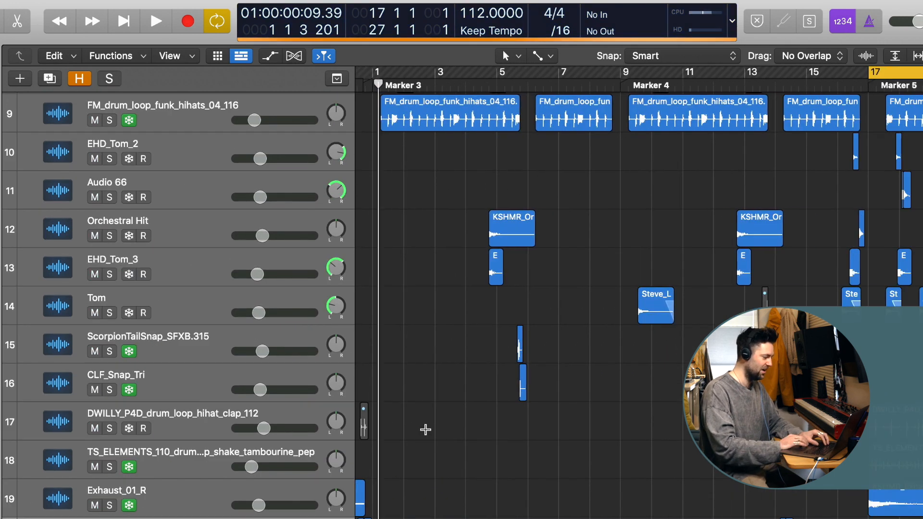
scroll(205, 443, down, 4)
click(184, 454)
Step: Play the full mix from about bar 6 through the Cardboard box hits
click(528, 85)
key(space)
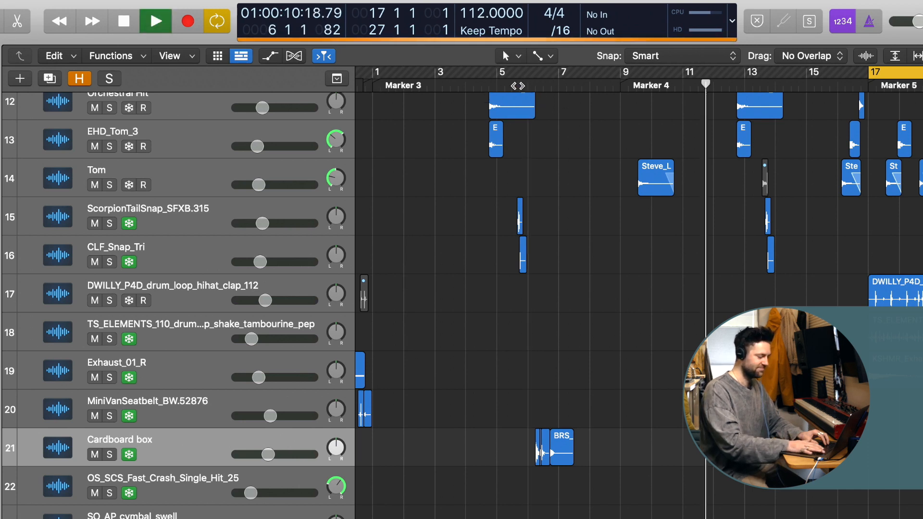
key(super+Right)
key(super+Right)
key(super+Right)
key(super+Right)
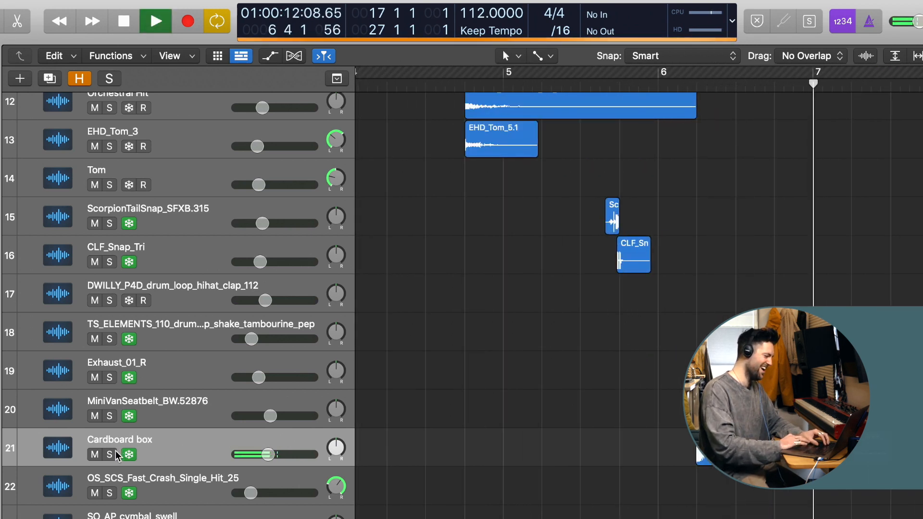
Step: Solo the Cardboard box track and play its hits from the start of bar 6
key(s)
key(space)
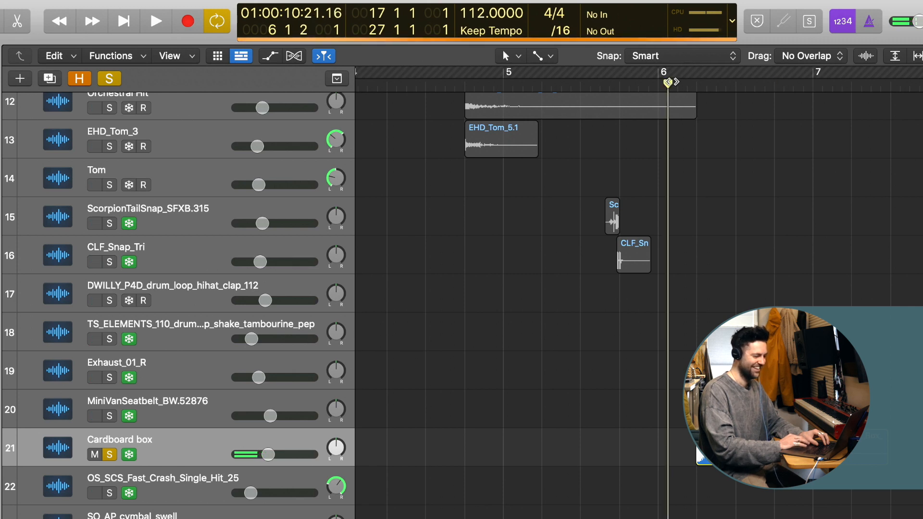
key(space)
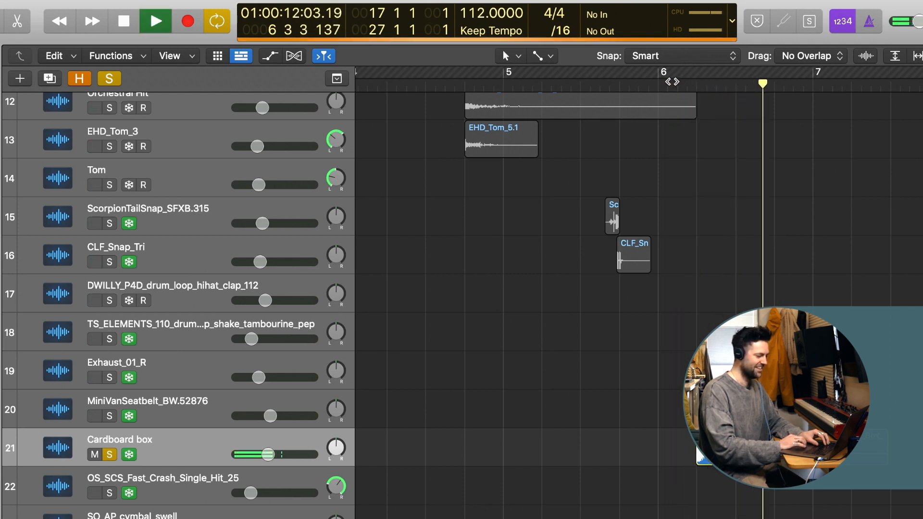
key(space)
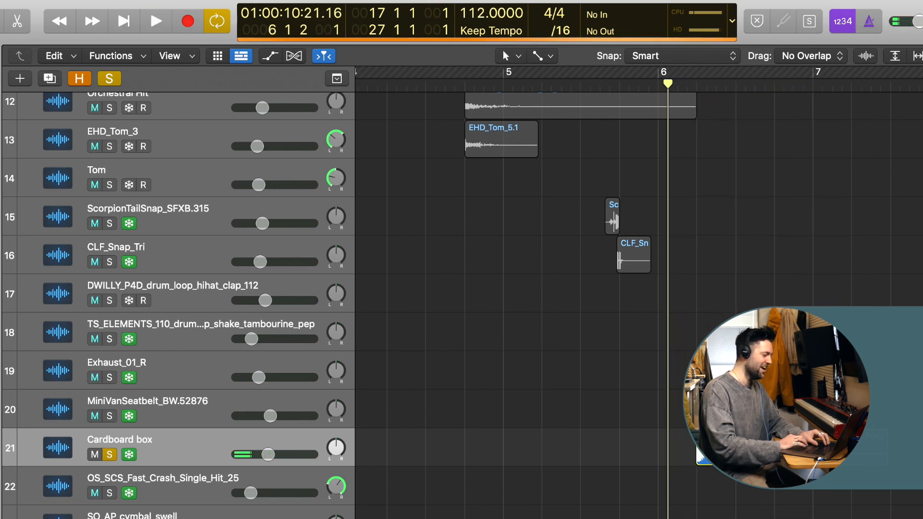
Step: With the Cardboard box track unsoloed and cycle mode turned off, play the full mix twice from bar 6
click(116, 453)
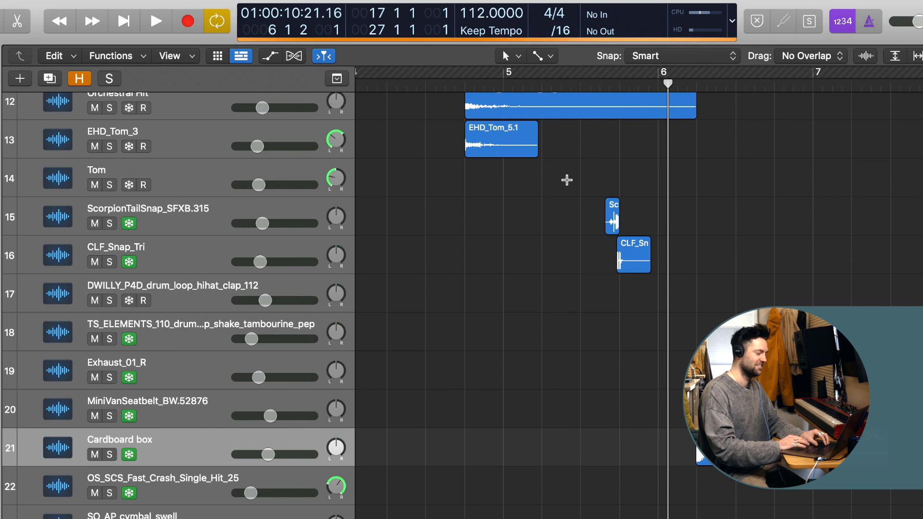
key(c)
key(space)
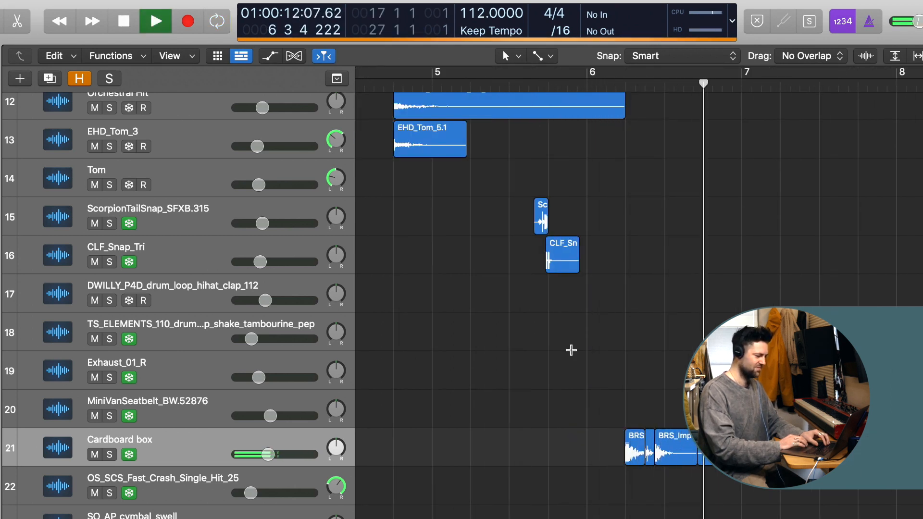
key(space)
click(587, 85)
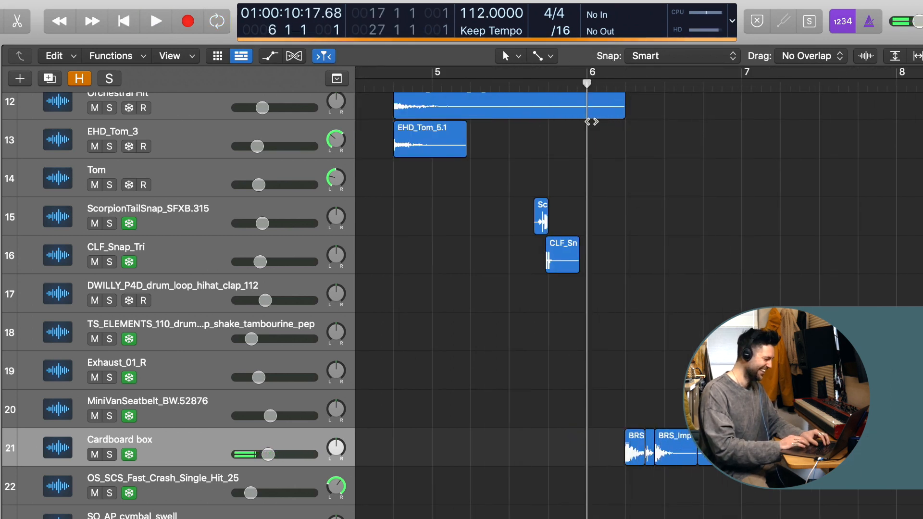
key(space)
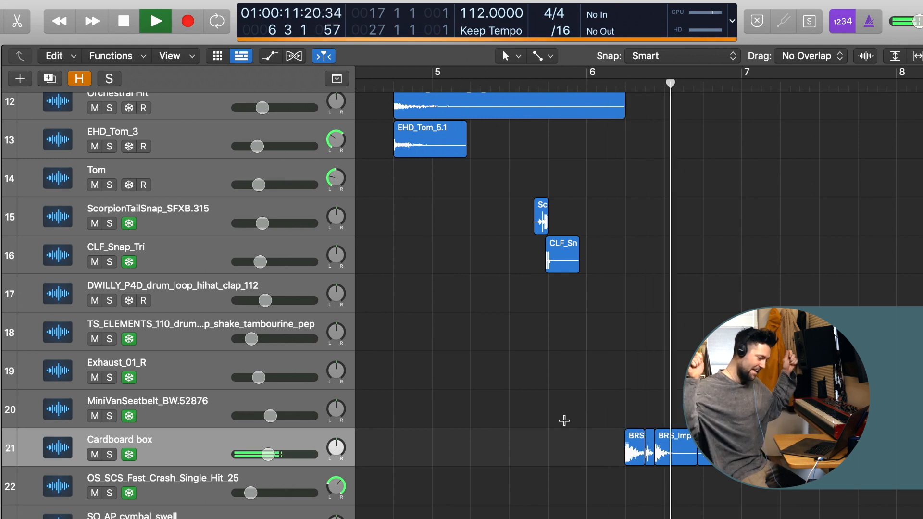
key(space)
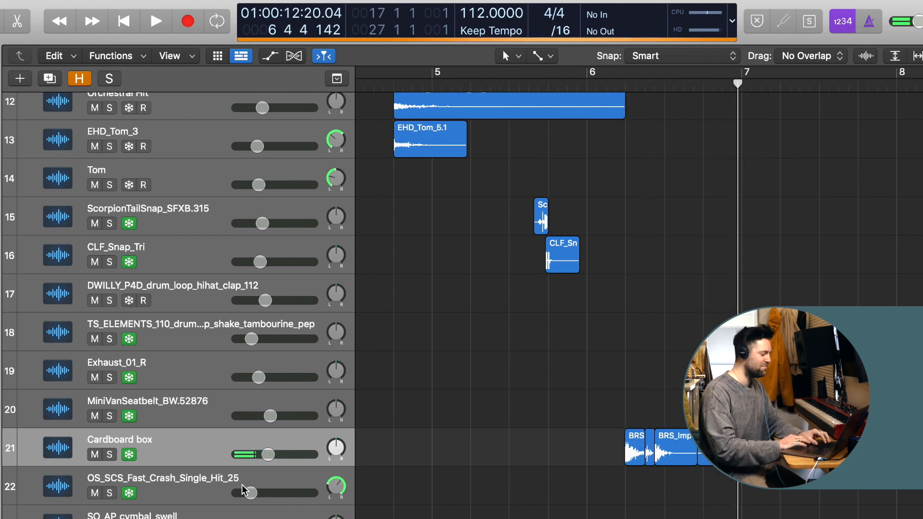
Step: Select and solo the SO_AP_cymbal_swell_reverse_verse track
scroll(529, 289, down, 3)
scroll(529, 289, right, 15)
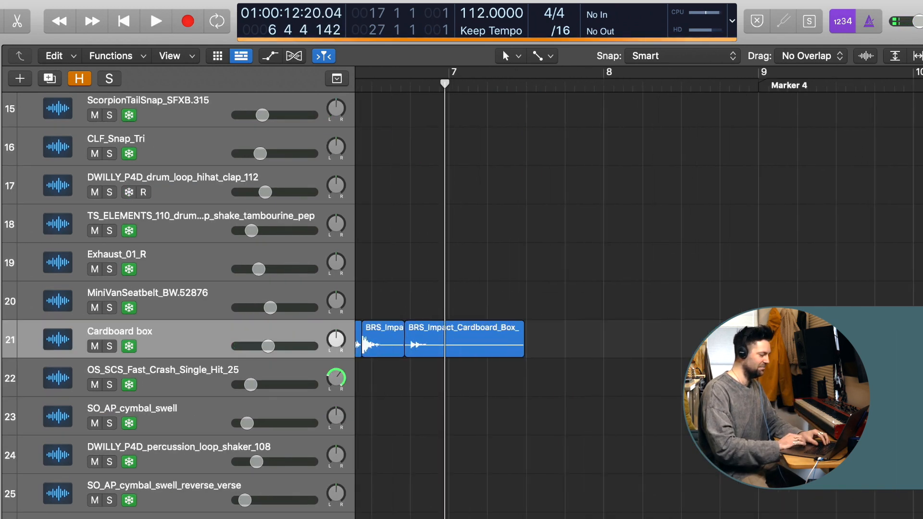
scroll(640, 288, right, 10)
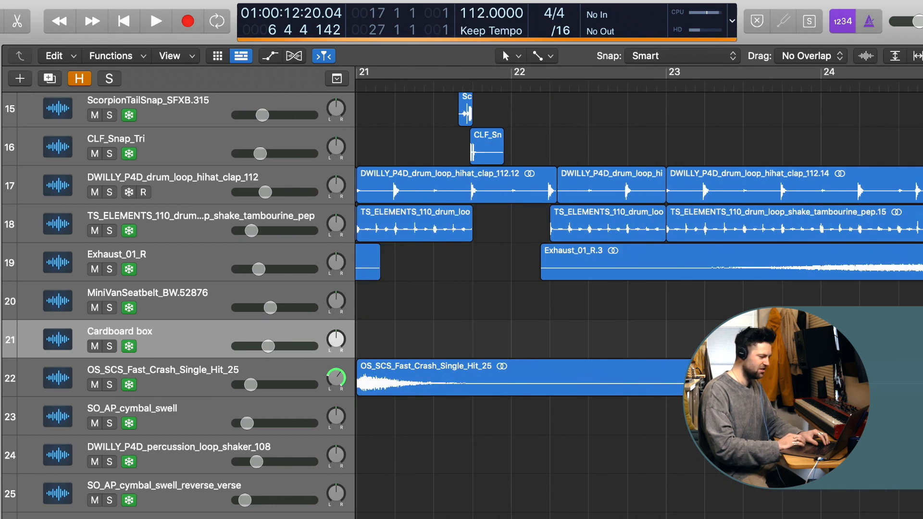
scroll(639, 293, right, 1)
scroll(149, 342, down, 1)
click(170, 370)
scroll(169, 370, right, 12)
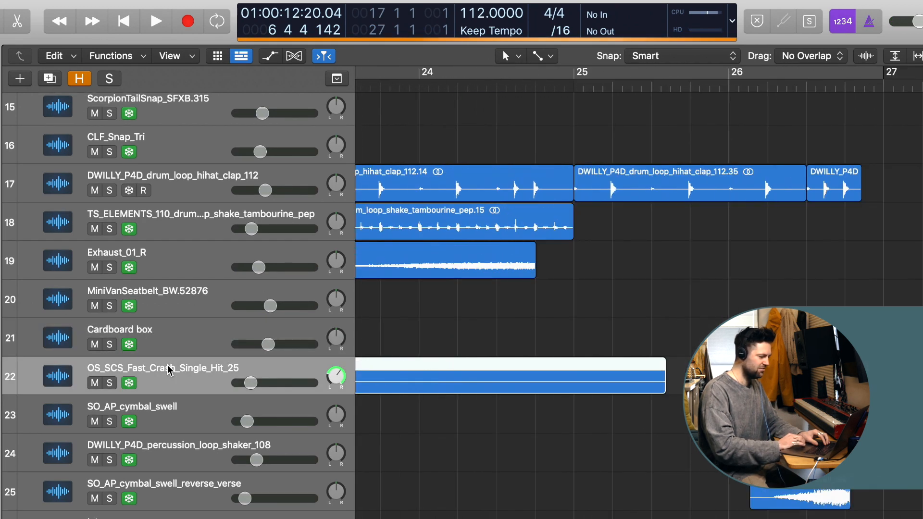
click(158, 508)
click(110, 499)
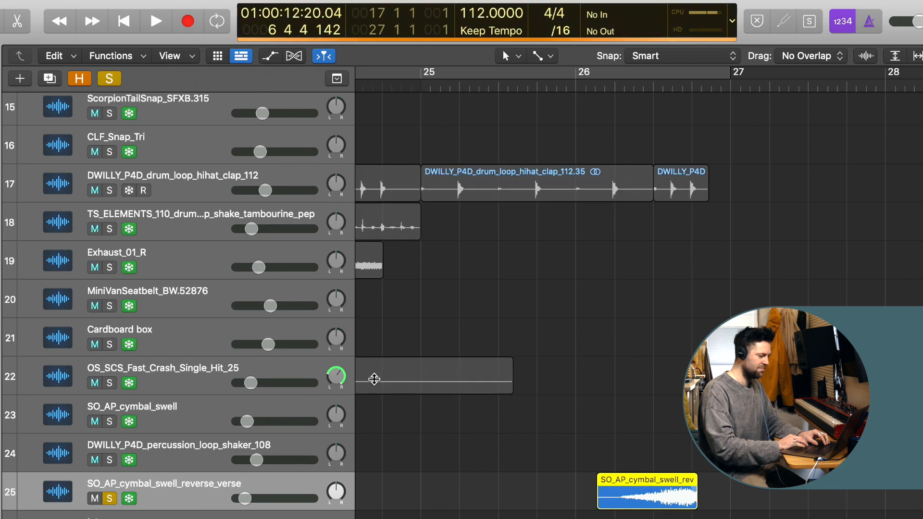
Step: Play the soloed reverse cymbal swell from bar 26 through to bar 27
click(580, 88)
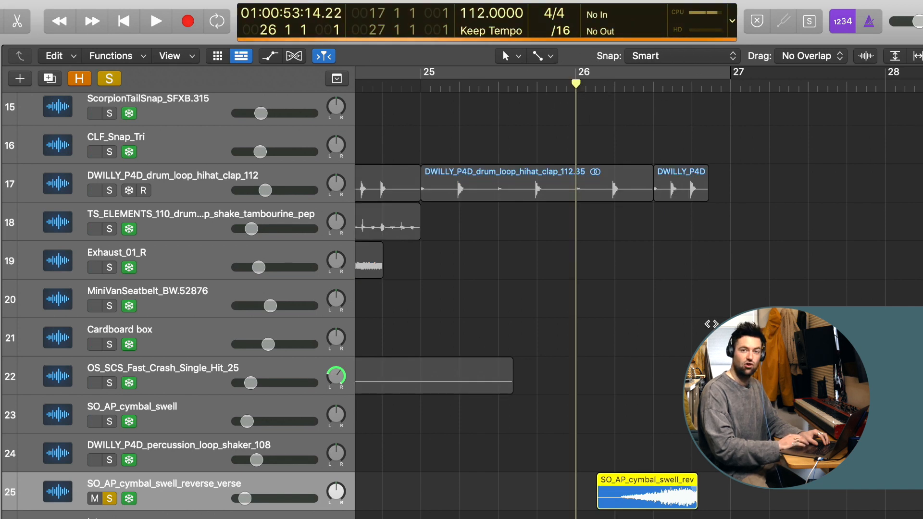
key(space)
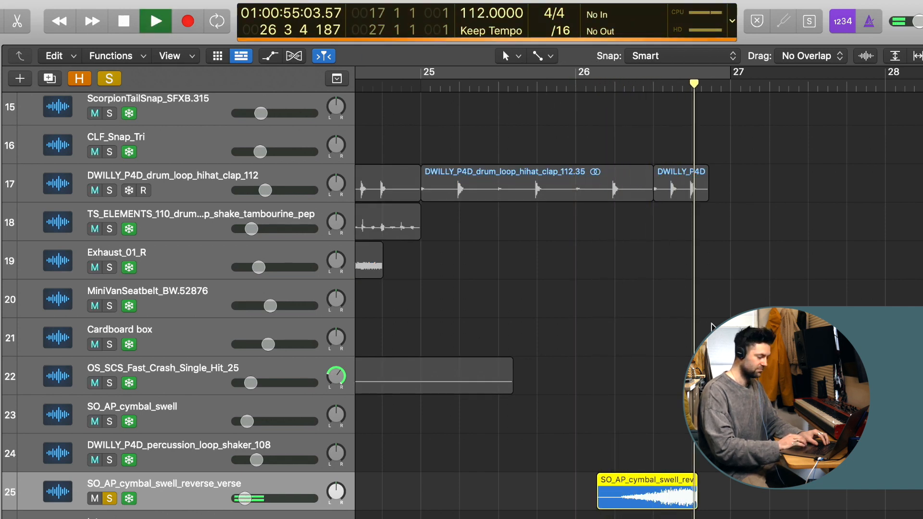
key(space)
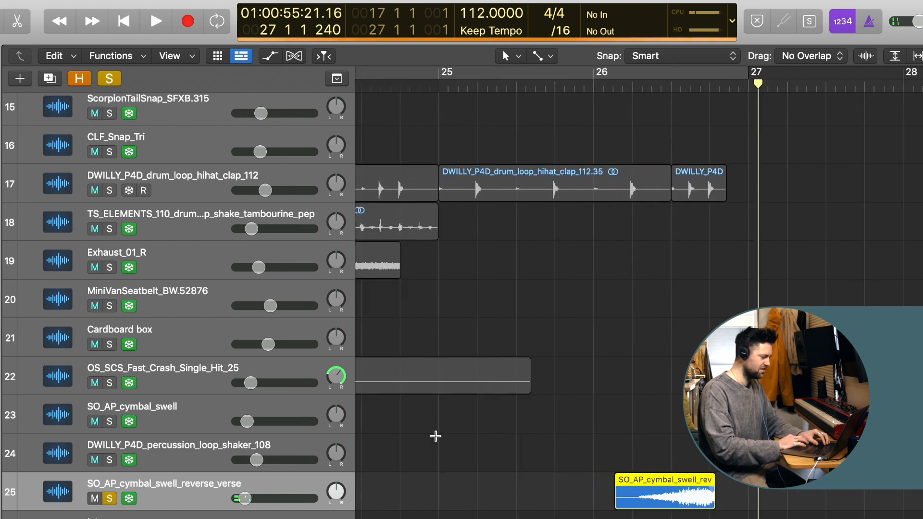
Step: Clear the reverse cymbal swell's solo and place the playhead at bar 35, where the shaker loop starts
click(112, 499)
key(super+Left)
key(super+Left)
key(super+Left)
key(super+Left)
key(super+Left)
key(super+Left)
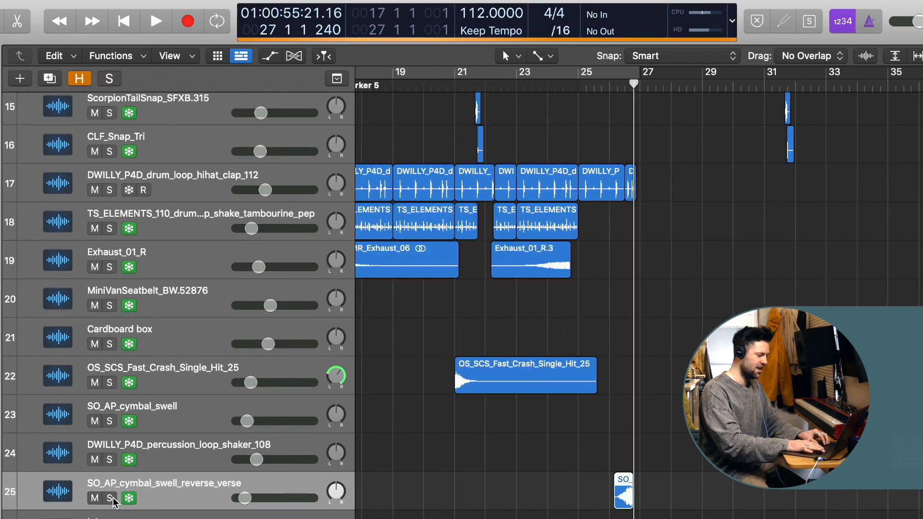
scroll(671, 417, right, 10)
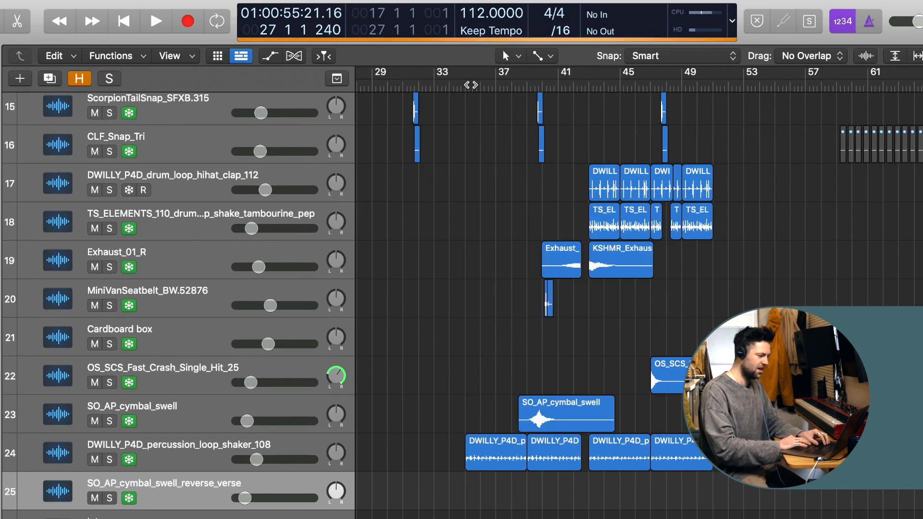
scroll(639, 293, left, 2)
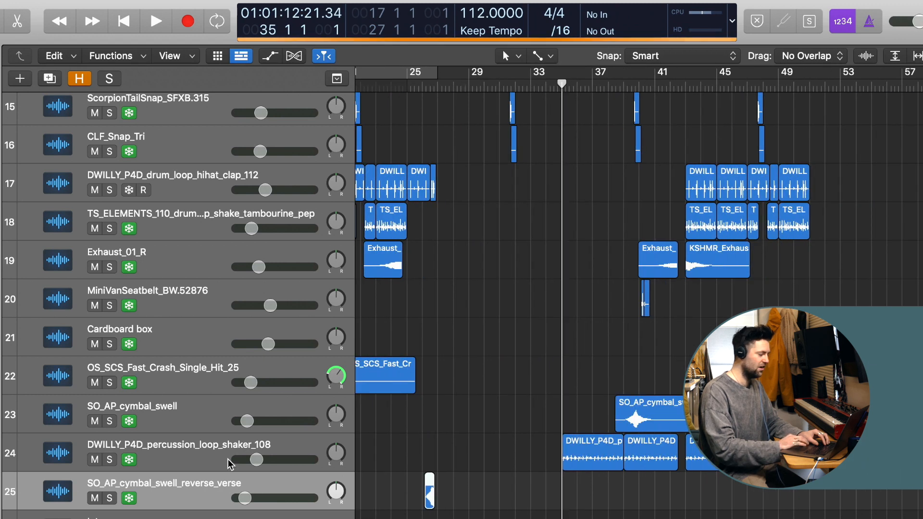
Step: Solo DWILLY_P4D_percussion_loop_shaker_108 and play it from bar 35 to bar 38
click(144, 458)
key(s)
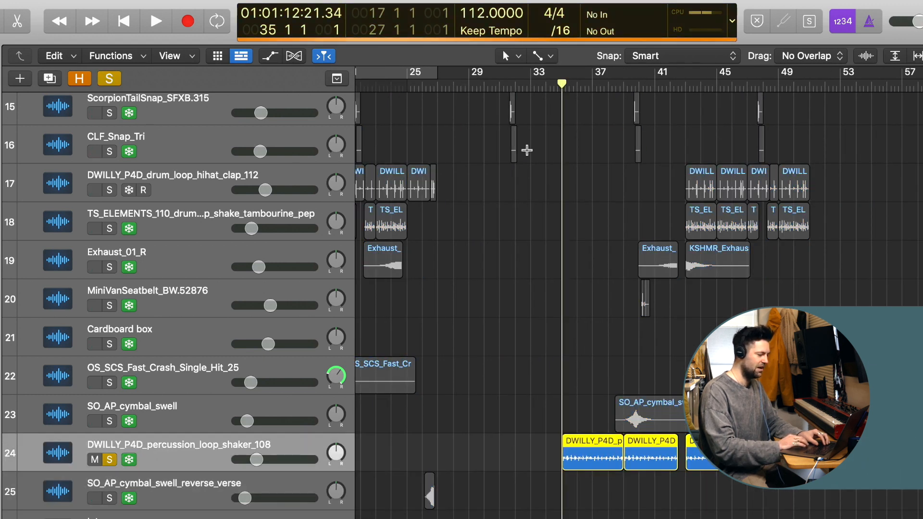
key(space)
scroll(652, 402, right, 20)
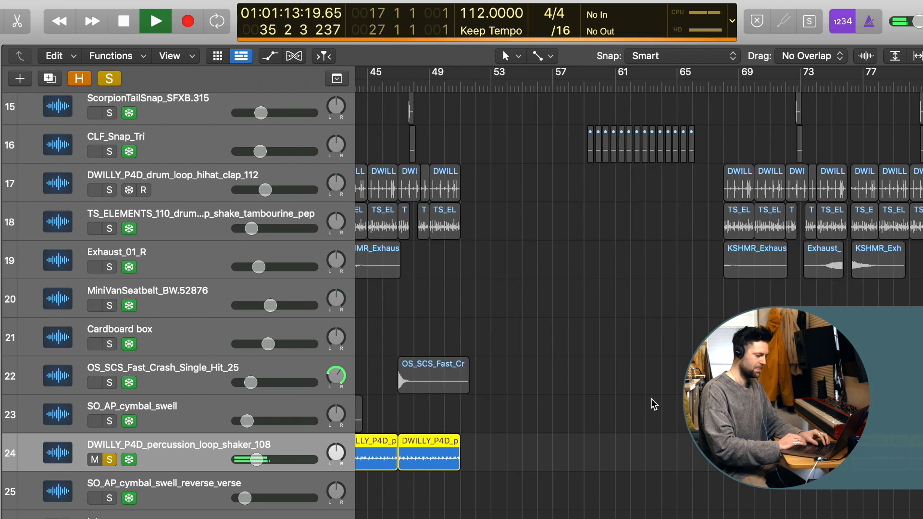
scroll(652, 401, left, 20)
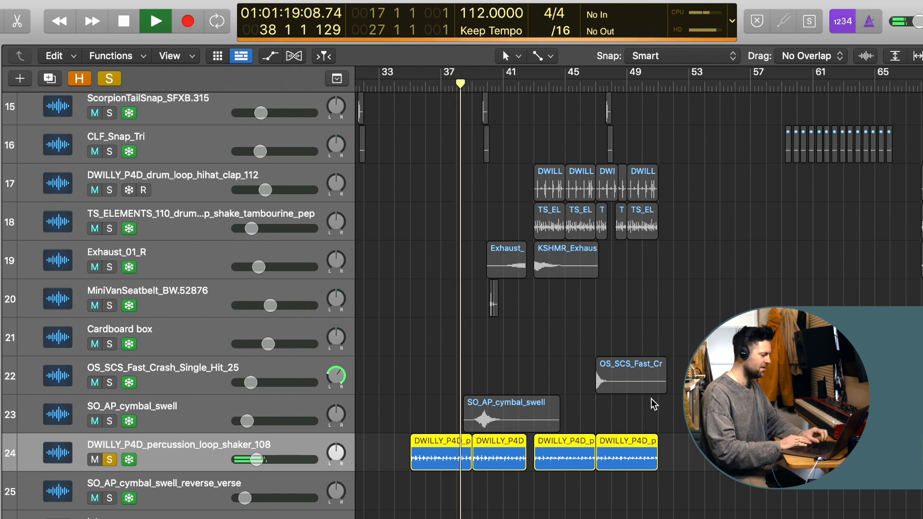
key(space)
Step: Clear the percussion shaker loop's solo and select the I'm Not Lost Day track below the reverse cymbal swell
click(110, 459)
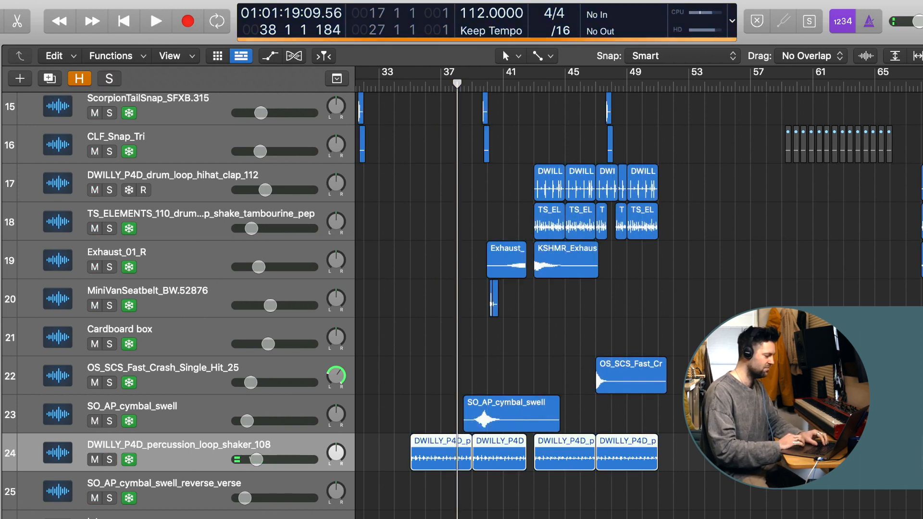
key(Down)
key(Down)
scroll(639, 294, left, 12)
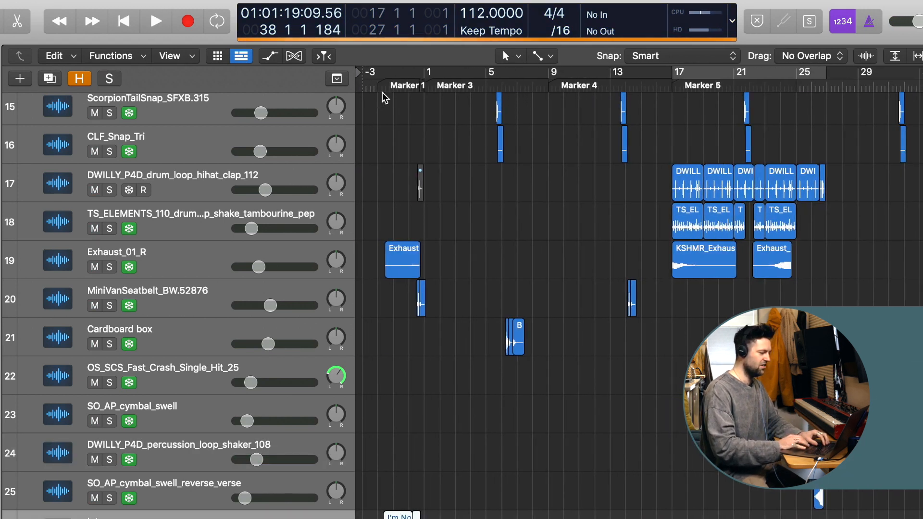
Step: Solo the I'm Not Lost Day track and play it from midway through bar -2 to just before bar 1
click(383, 93)
click(382, 87)
key(super+Right)
key(super+Right)
key(super+Right)
key(super+Right)
key(super+Right)
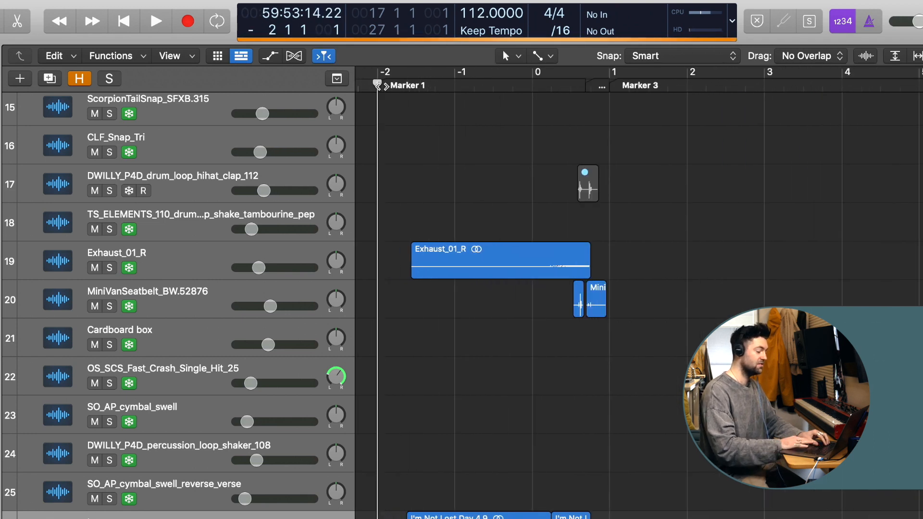
key(s)
click(414, 80)
key(space)
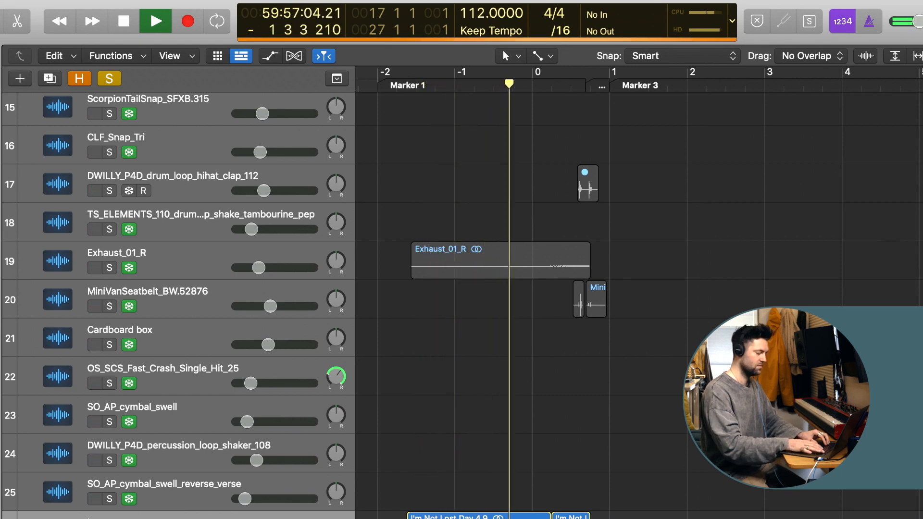
key(super+Right)
scroll(639, 288, right, 2)
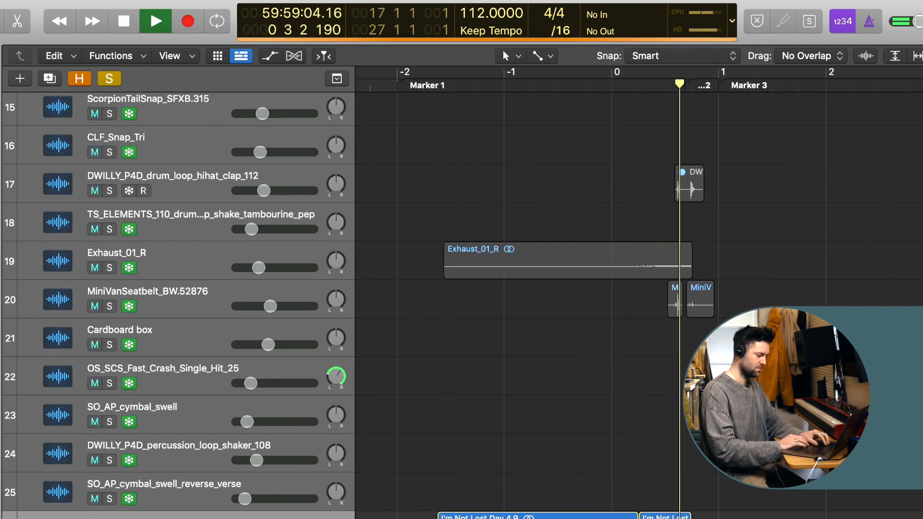
key(space)
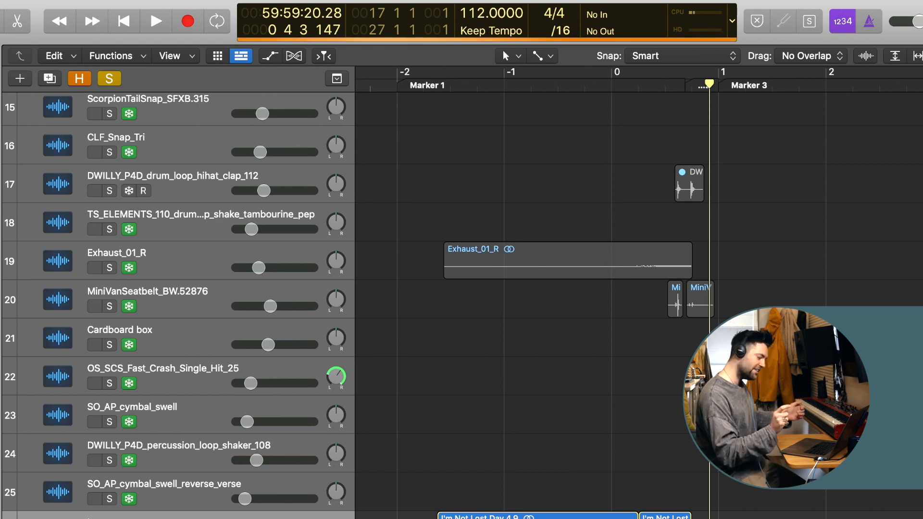
Step: Clear the Intro track's solo and place the playhead at the start of bar 1
key(super+Left)
key(super+Left)
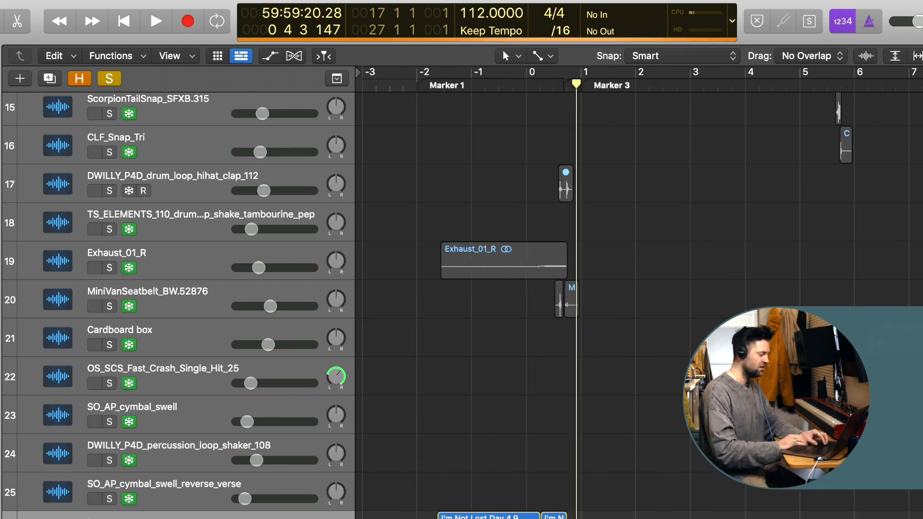
scroll(222, 367, down, 5)
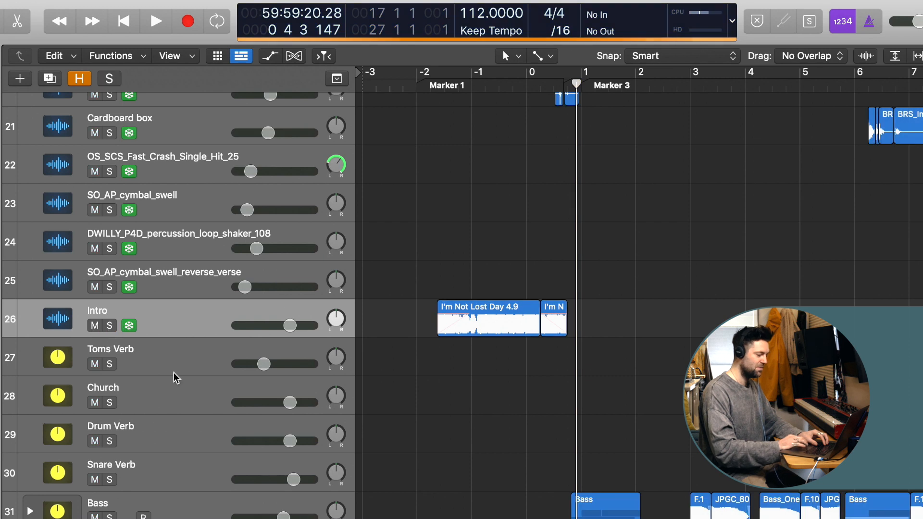
click(109, 326)
scroll(358, 464, down, 4)
click(575, 81)
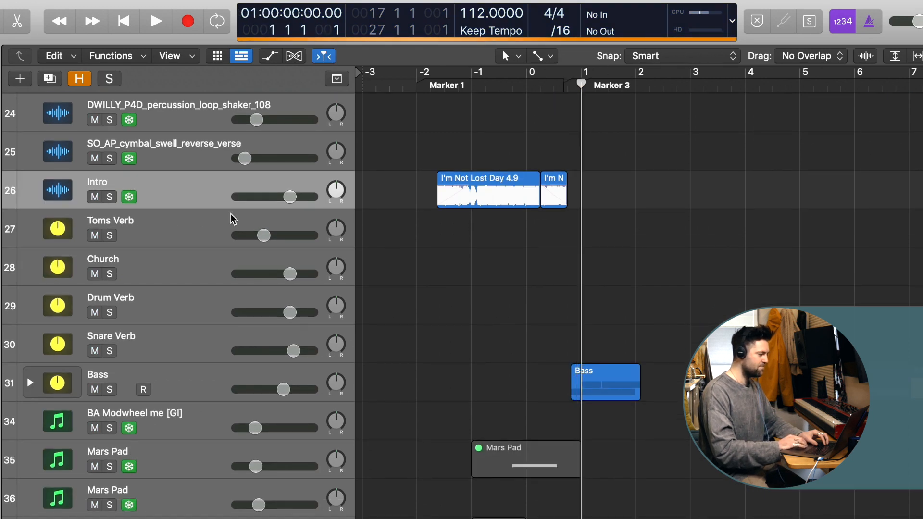
Step: Solo the Drums track and play the full drum section from bar 1 into bar 7, following its layers, and dismiss the overload alert
scroll(231, 218, up, 18)
click(109, 119)
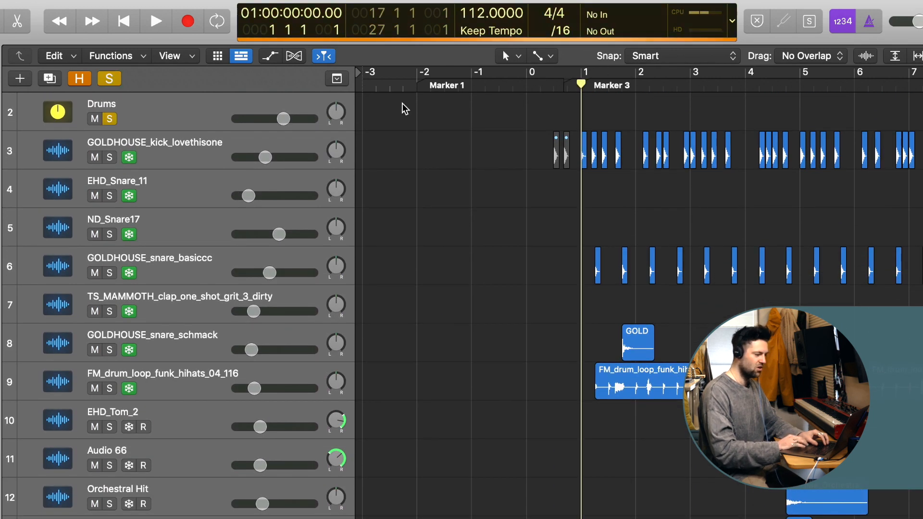
key(space)
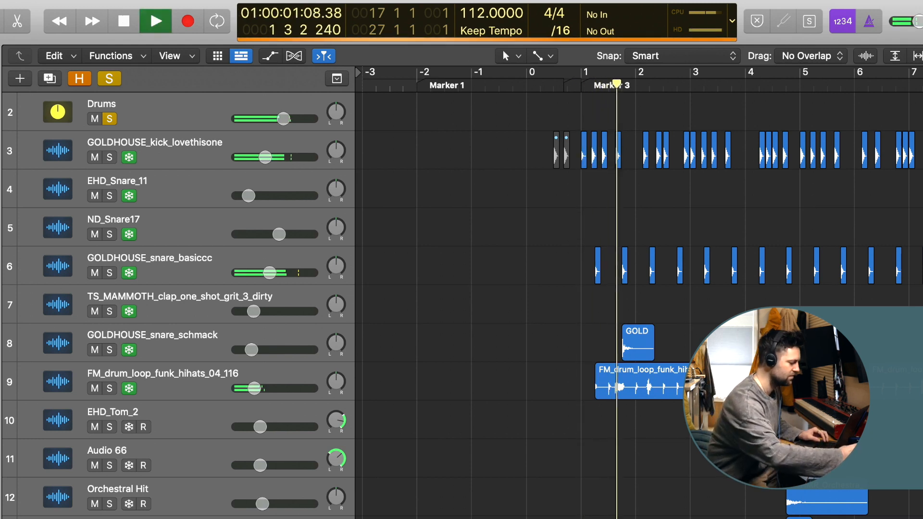
scroll(461, 289, down, 3)
scroll(520, 288, right, 9)
scroll(519, 289, down, 1)
scroll(519, 288, left, 4)
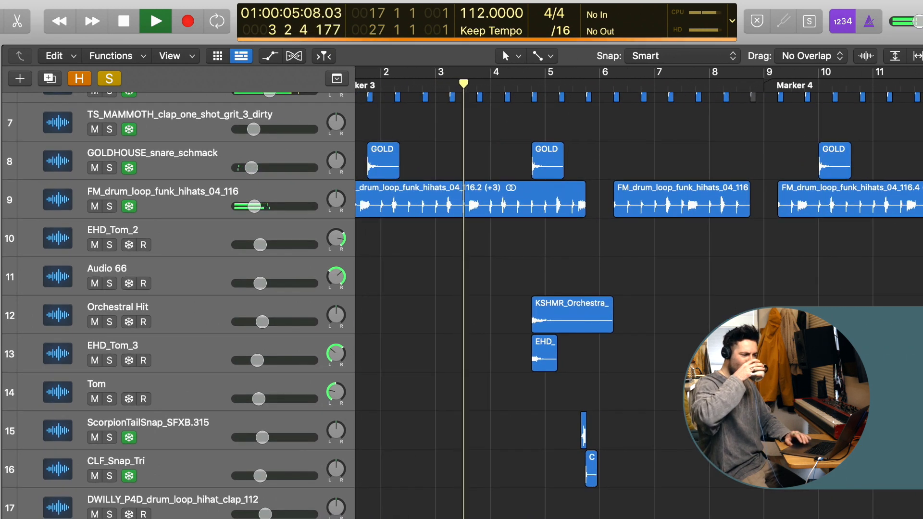
scroll(519, 289, up, 3)
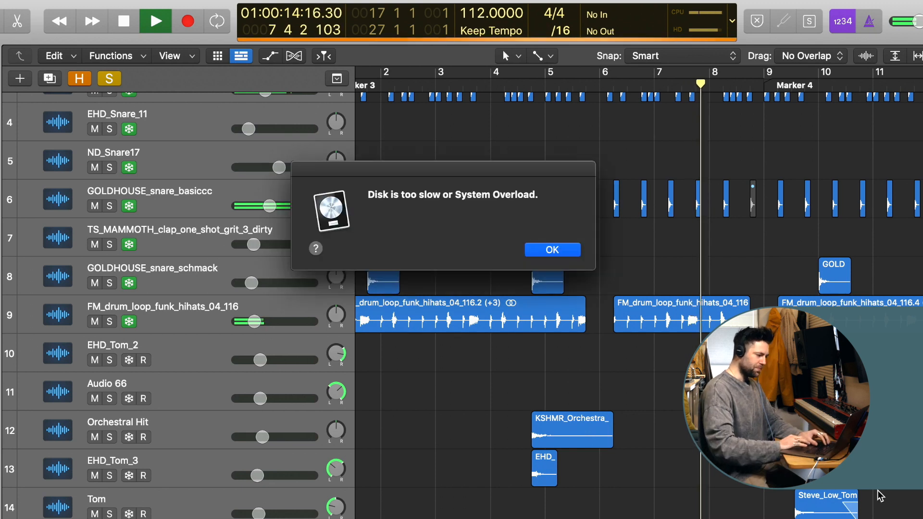
click(567, 253)
Step: Play the soloed drums from beat 4 of bar 4 into bar 5 to hear the orchestral hit and EHD_Tom_3 together
scroll(625, 289, left, 3)
scroll(626, 288, down, 3)
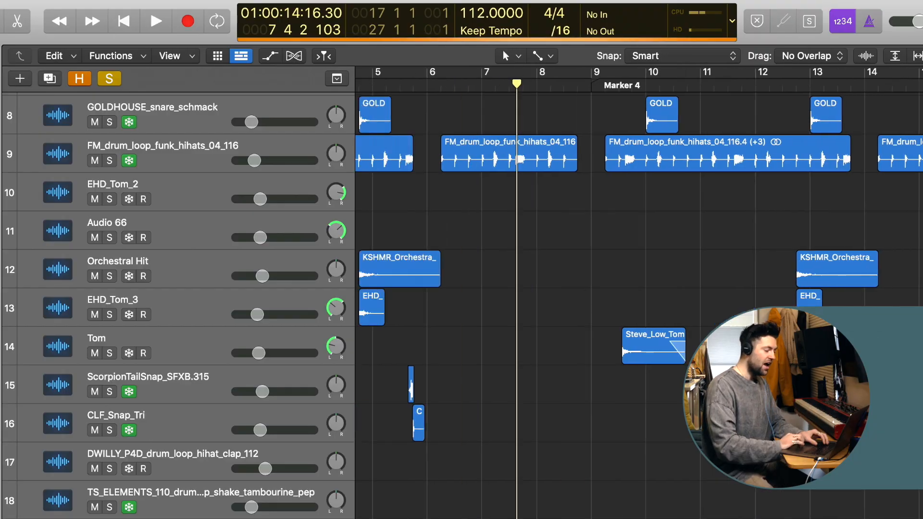
scroll(428, 191, left, 1)
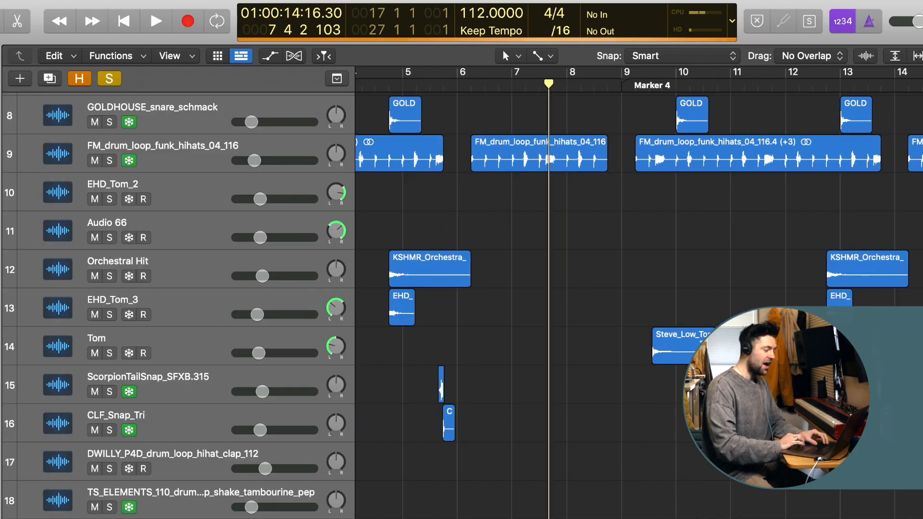
click(386, 88)
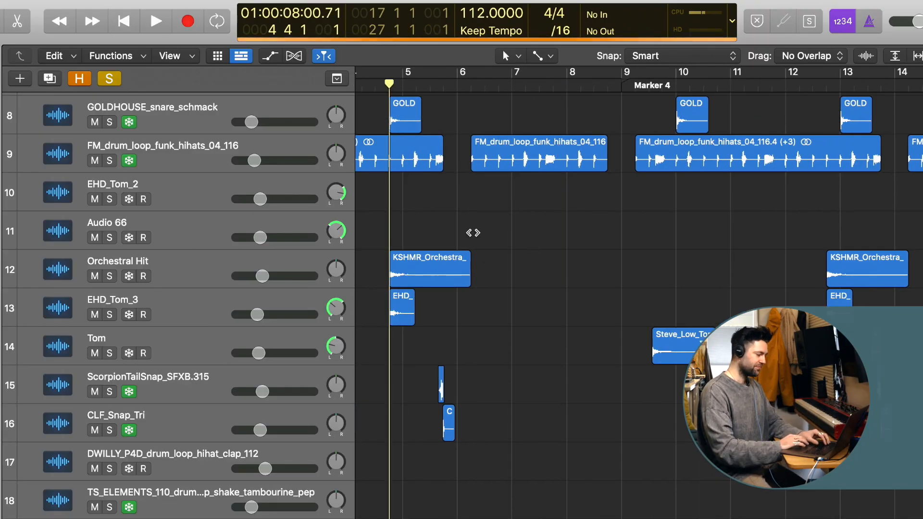
key(space)
scroll(492, 264, left, 4)
key(space)
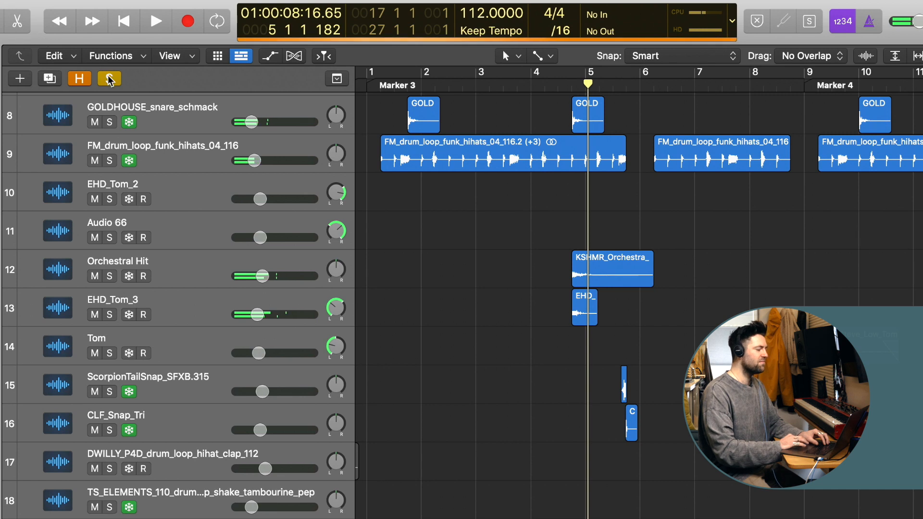
Step: Clear the drum solo and play the full mix from bar 4 to the beginning of bar 5
click(110, 79)
click(531, 89)
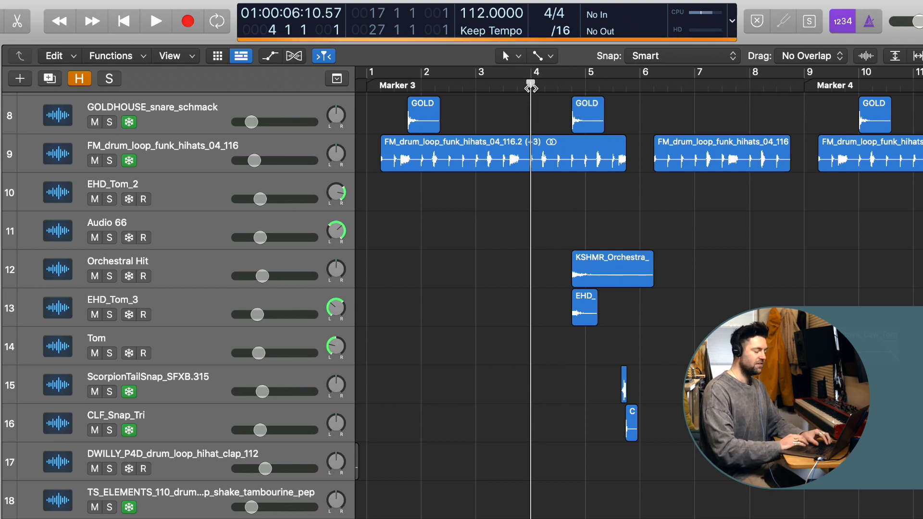
key(space)
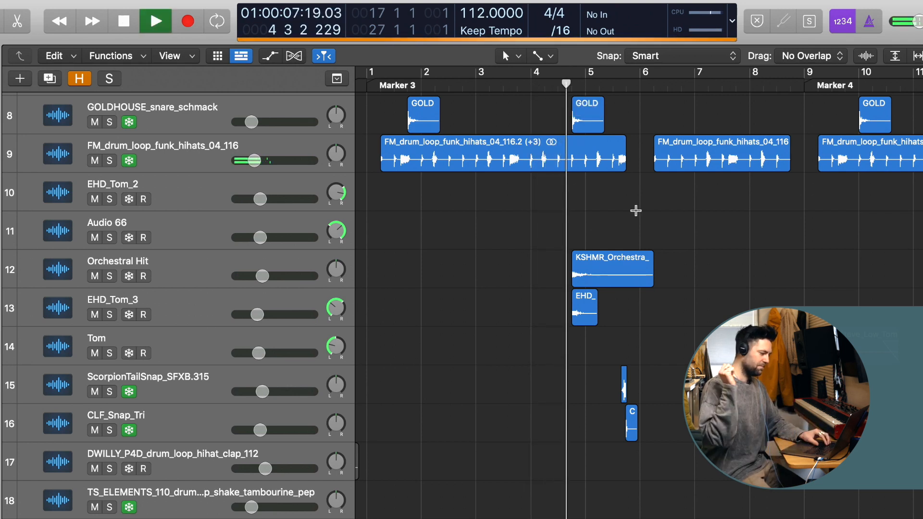
key(space)
Step: Solo the Bass track stack below Snare Verb and expand it to show its subtracks
scroll(573, 399, down, 5)
scroll(572, 401, up, 10)
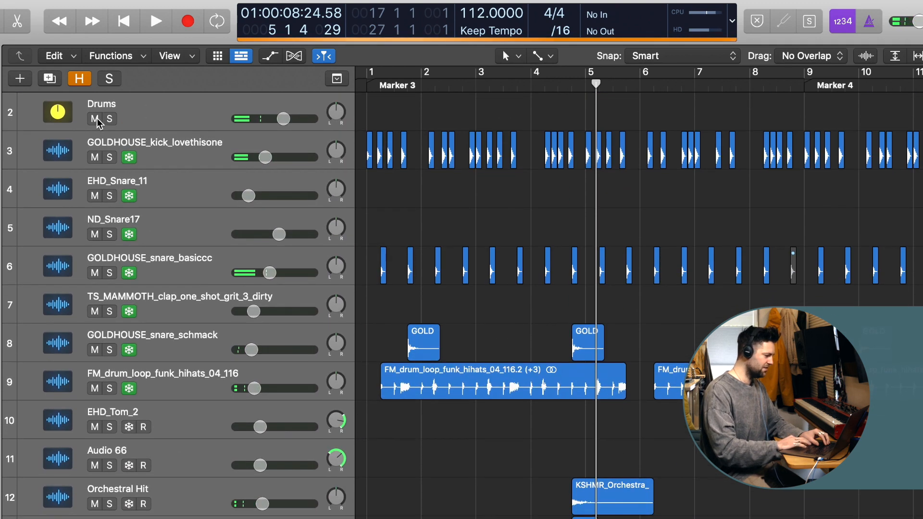
scroll(260, 310, down, 10)
scroll(127, 488, down, 3)
scroll(135, 481, down, 5)
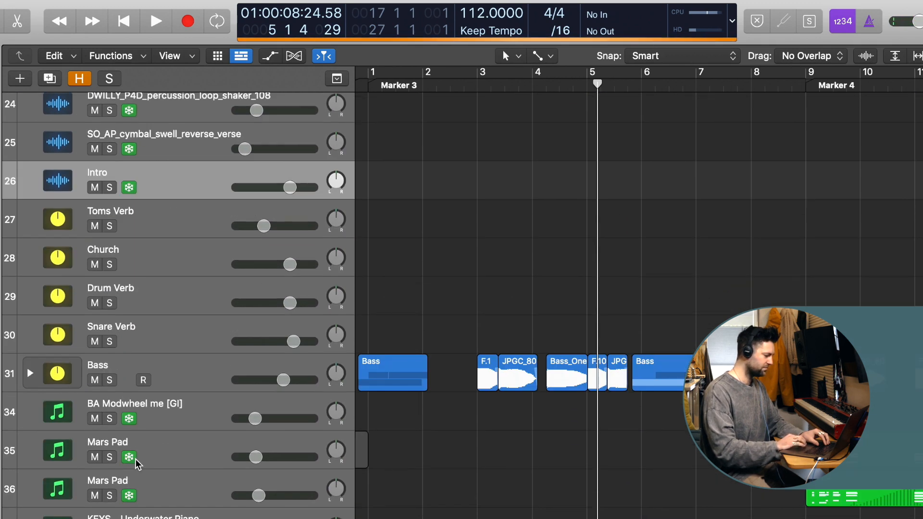
click(117, 370)
key(s)
click(31, 373)
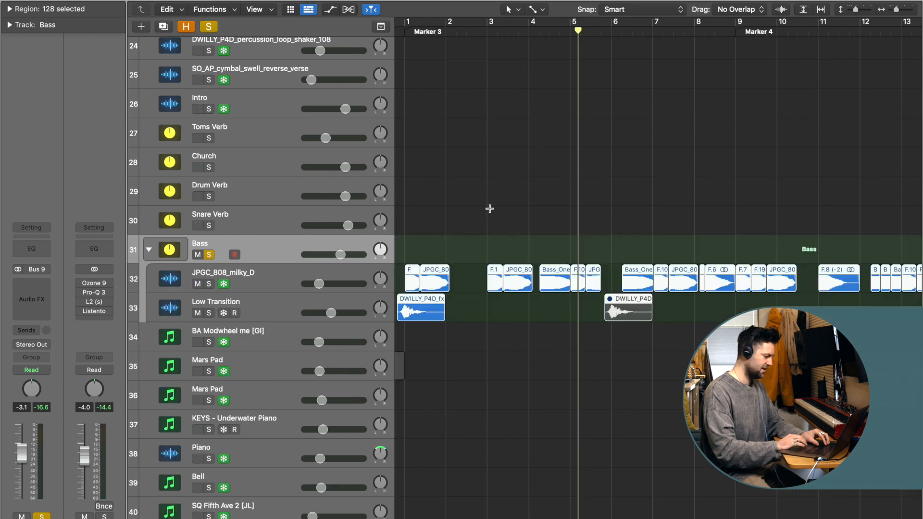
Step: Place the playhead just before bar 1 and select the Low Transition track in the Bass stack
scroll(500, 332, down, 2)
scroll(507, 217, down, 1)
scroll(507, 218, left, 3)
click(474, 30)
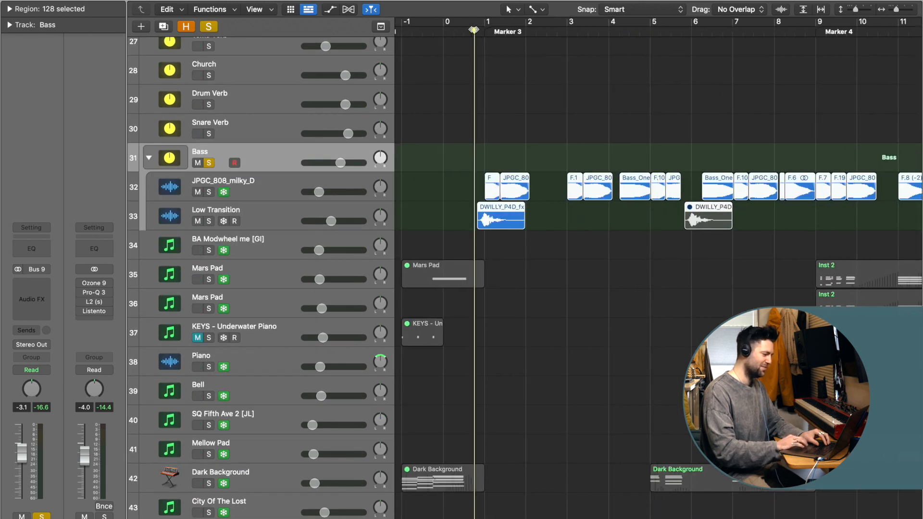
click(247, 200)
click(250, 214)
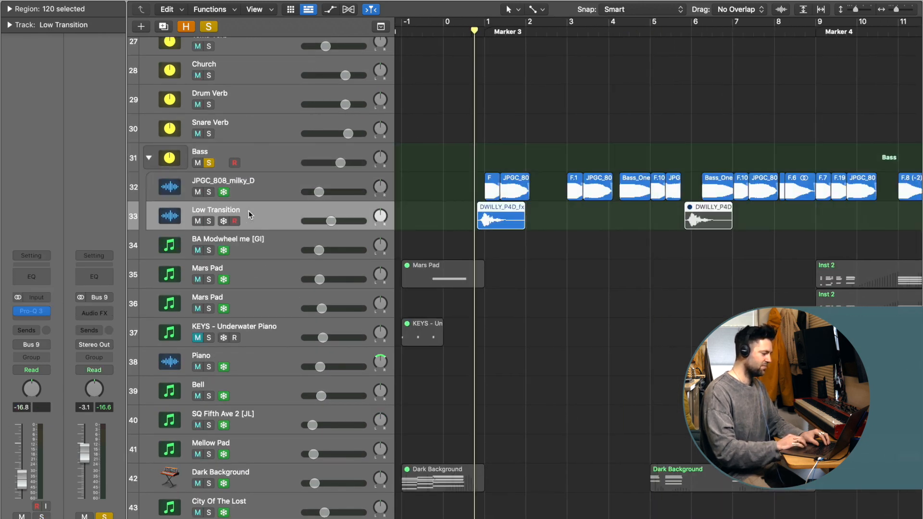
Step: Select the region F at bar 1 on the JPGC_808_milky_D track and expand its region parameters
scroll(263, 215, right, 2)
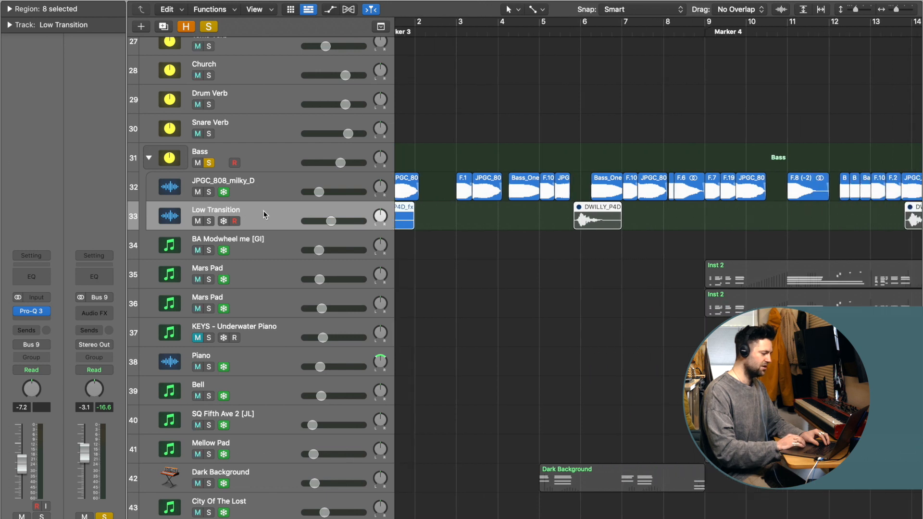
scroll(264, 215, left, 3)
key(super+Left)
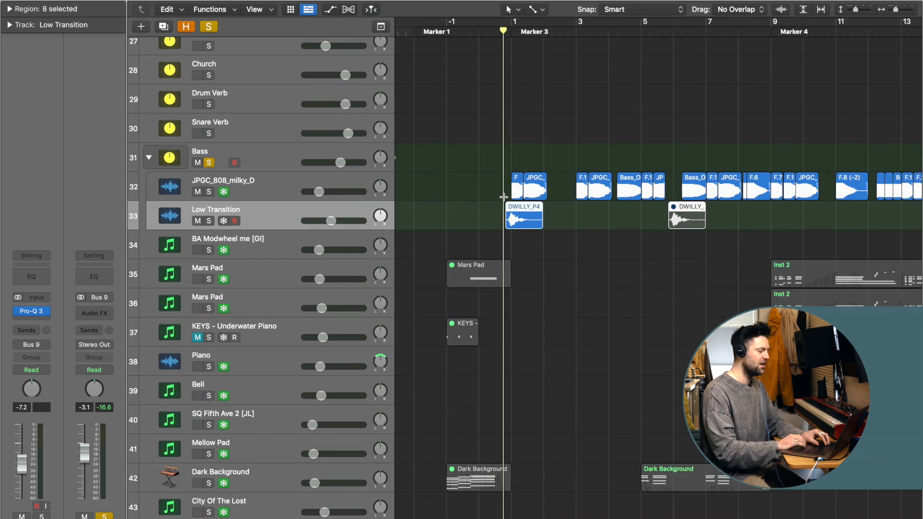
scroll(504, 197, right, 3)
scroll(504, 197, left, 4)
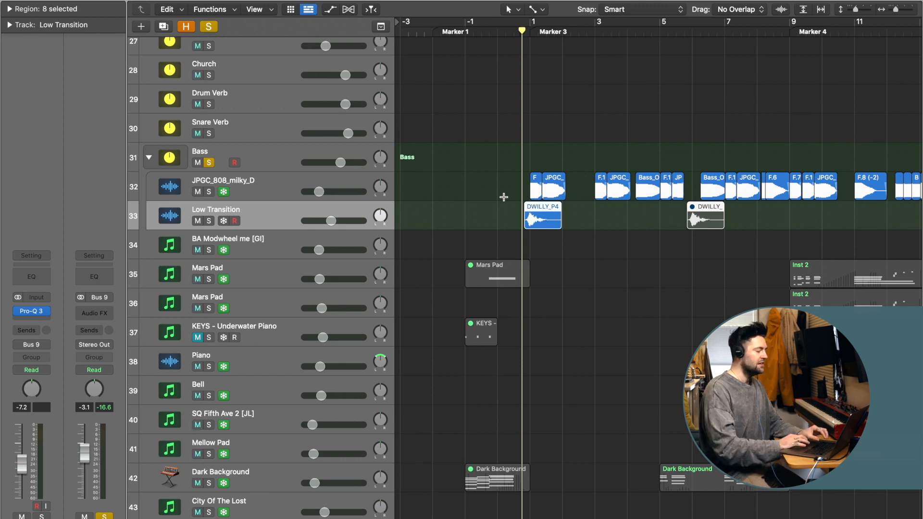
key(super+Right)
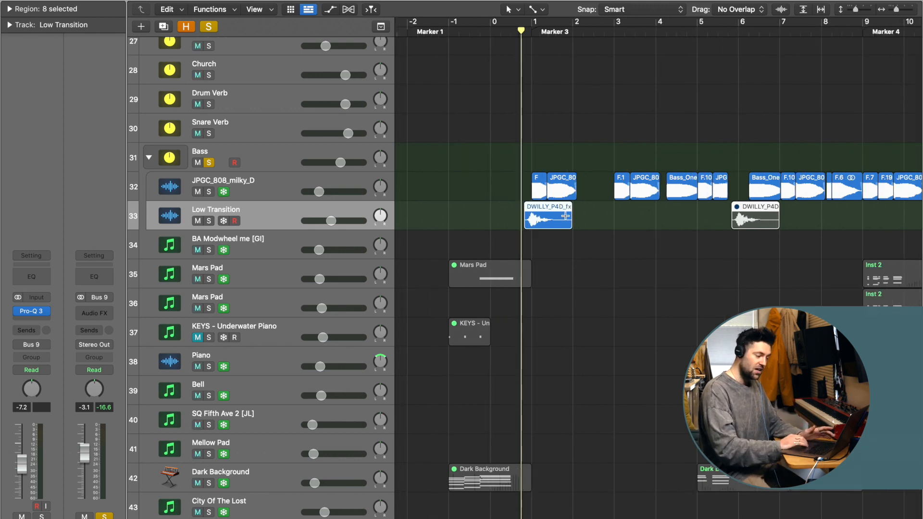
scroll(566, 216, right, 3)
click(458, 184)
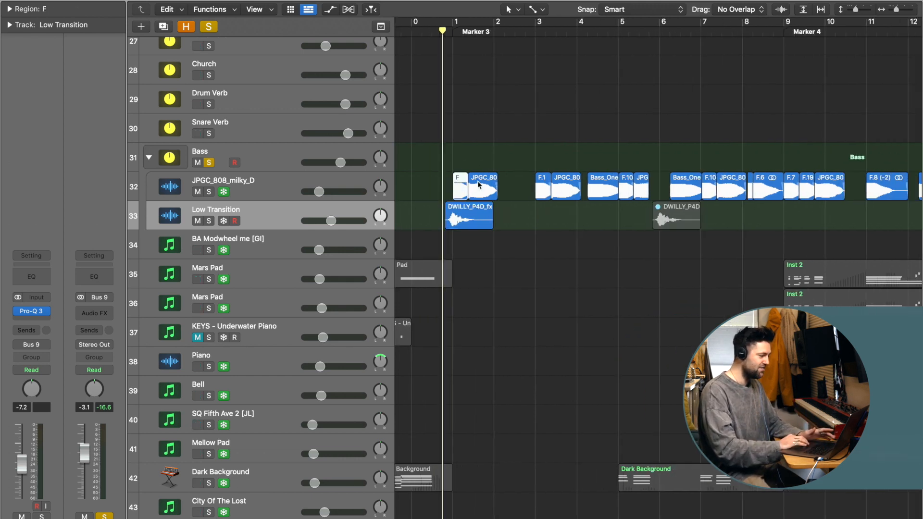
click(10, 9)
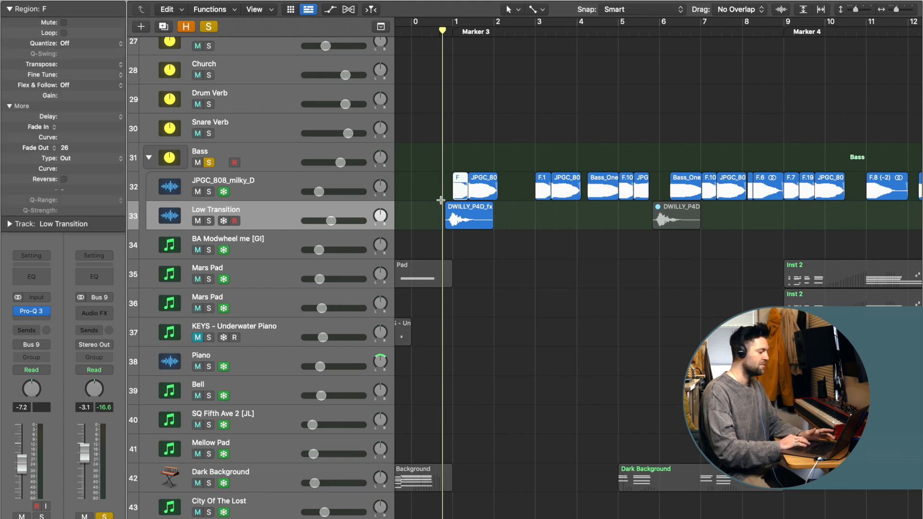
Step: Inspect the region parameters of the JPGC_808_milky_D bass regions between bars 1 and 5, keeping the track frozen
click(479, 189)
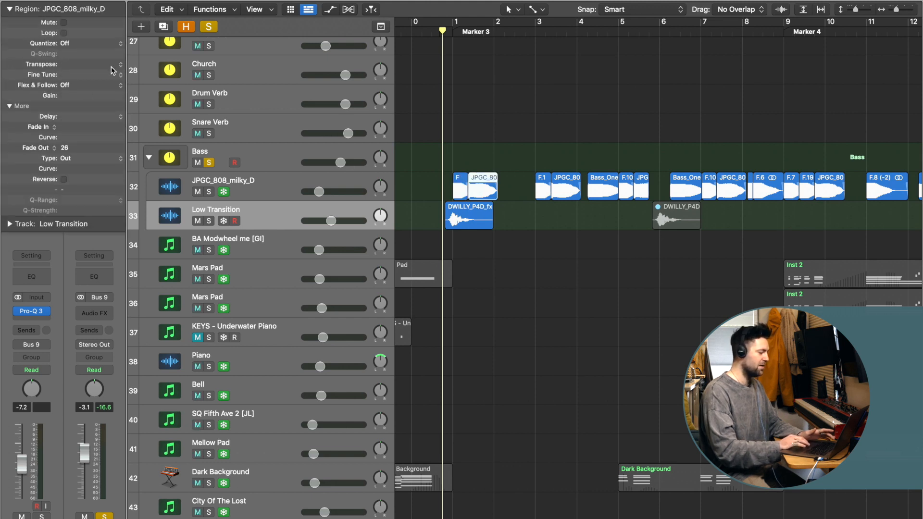
click(544, 185)
double_click(568, 183)
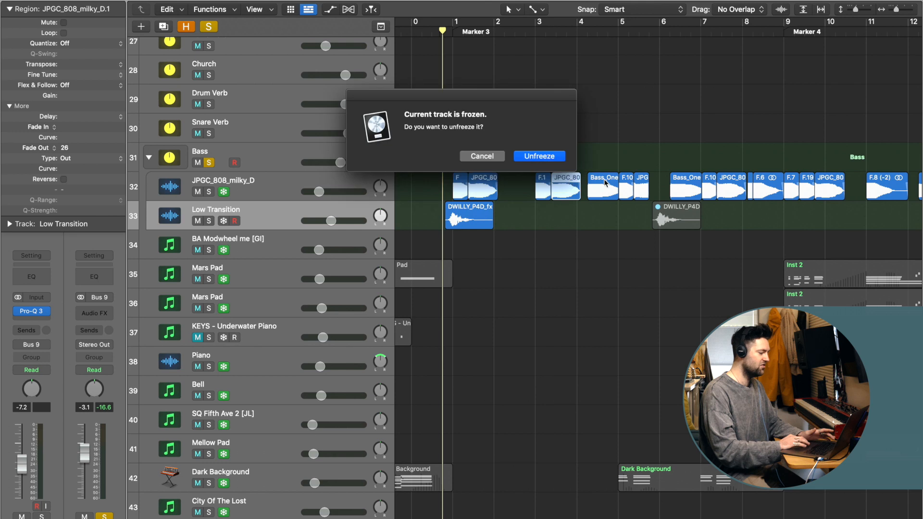
click(490, 159)
click(607, 185)
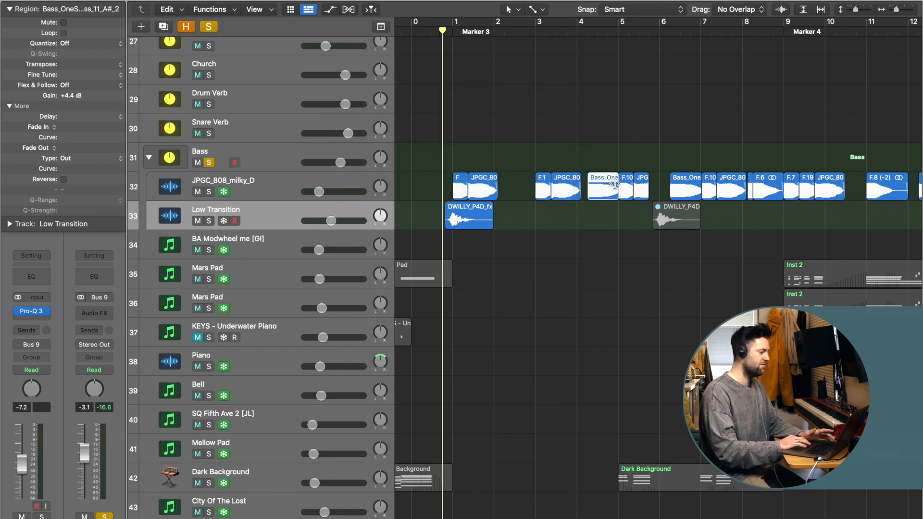
click(628, 185)
click(641, 187)
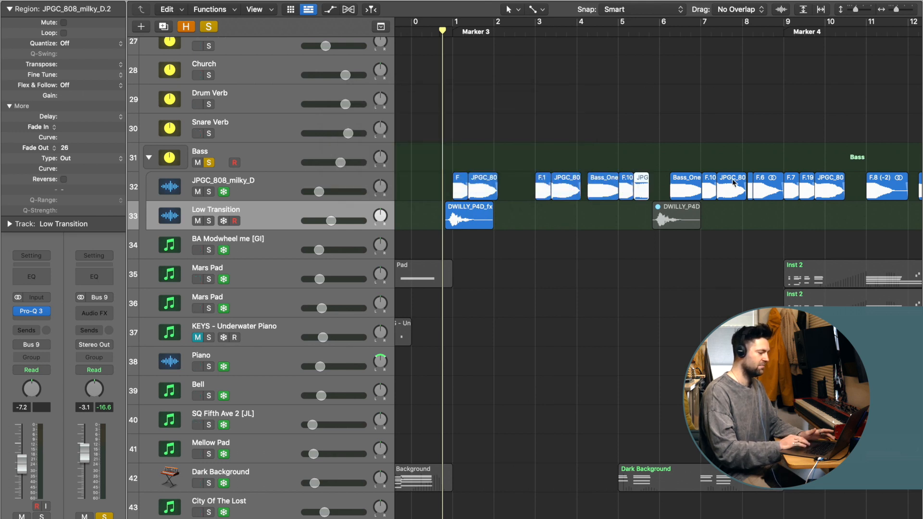
Step: Inspect the parameters of the bass regions from bar 6 up to region F.27 at bar 15, keeping the track frozen
click(728, 185)
click(699, 182)
click(715, 185)
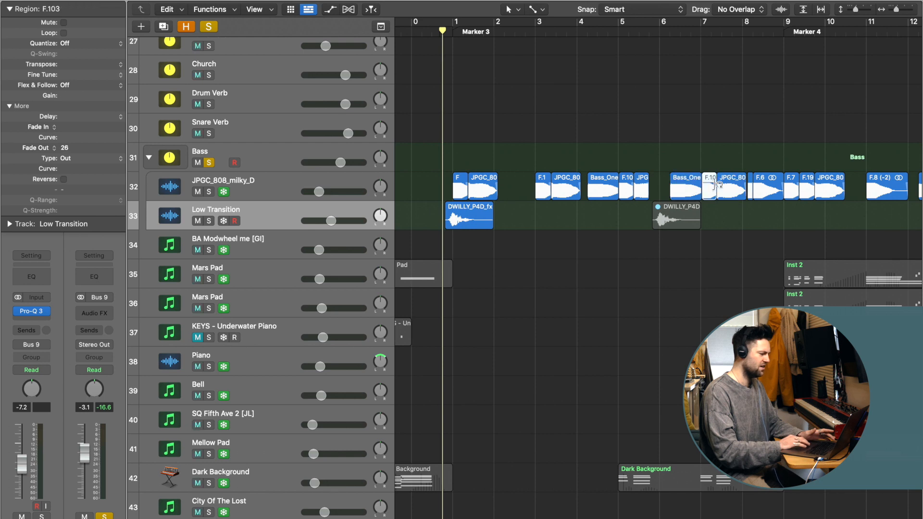
click(779, 186)
scroll(774, 185, right, 10)
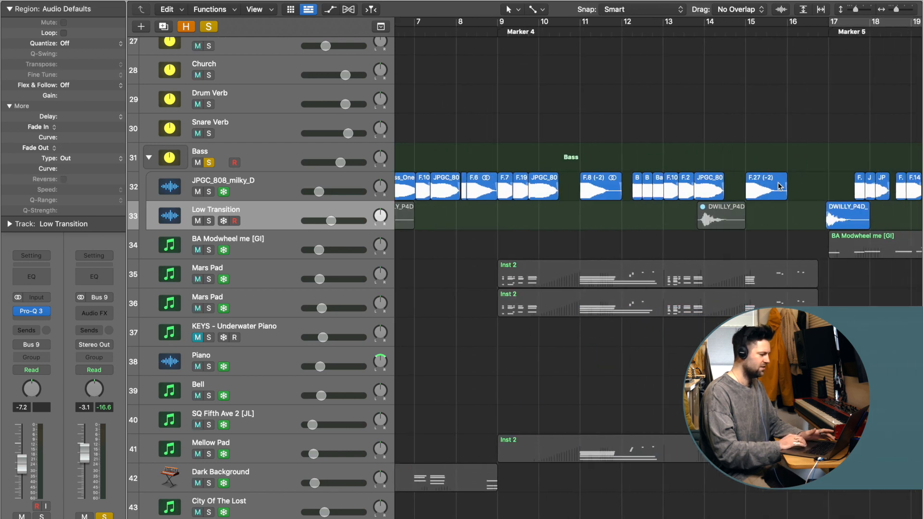
click(765, 182)
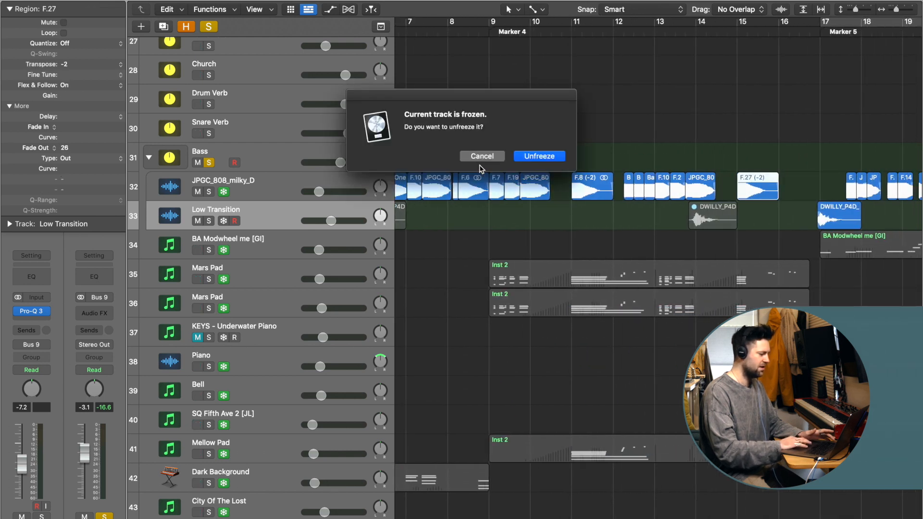
click(481, 157)
Step: Check the transpose settings of the bass regions around bars 17 to 19 in the Marker 5 section without unfreezing the track
scroll(594, 197, right, 8)
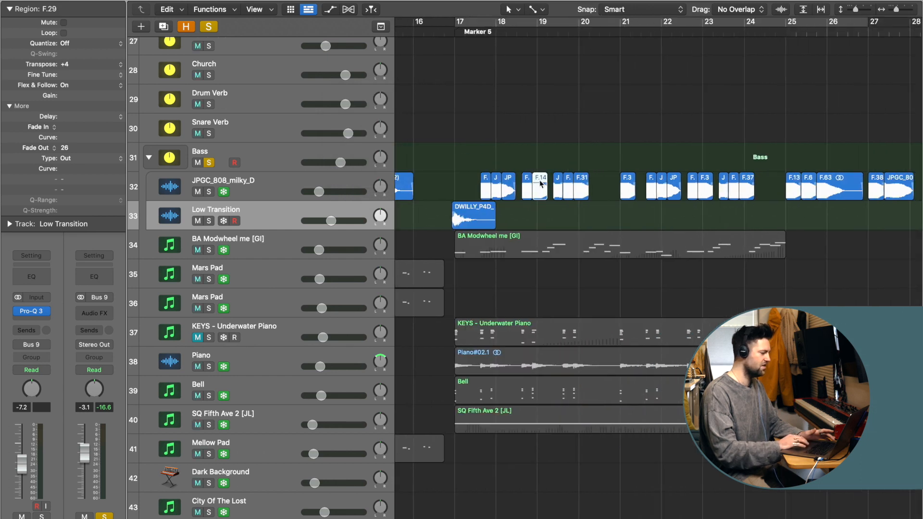
click(541, 183)
click(500, 160)
click(528, 179)
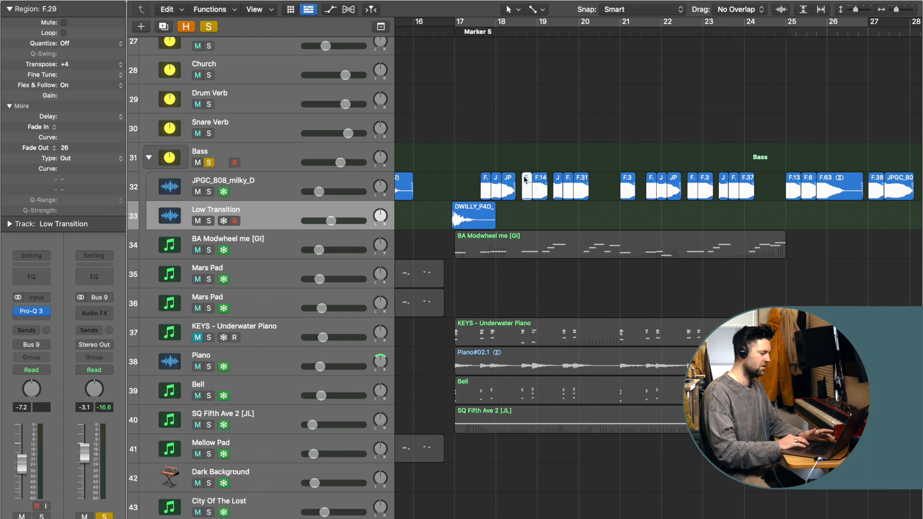
click(512, 180)
click(481, 156)
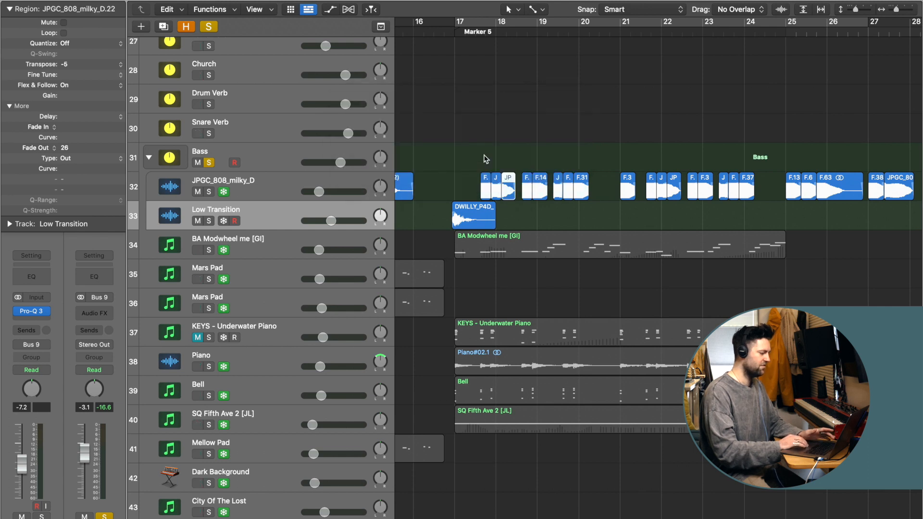
key(Return)
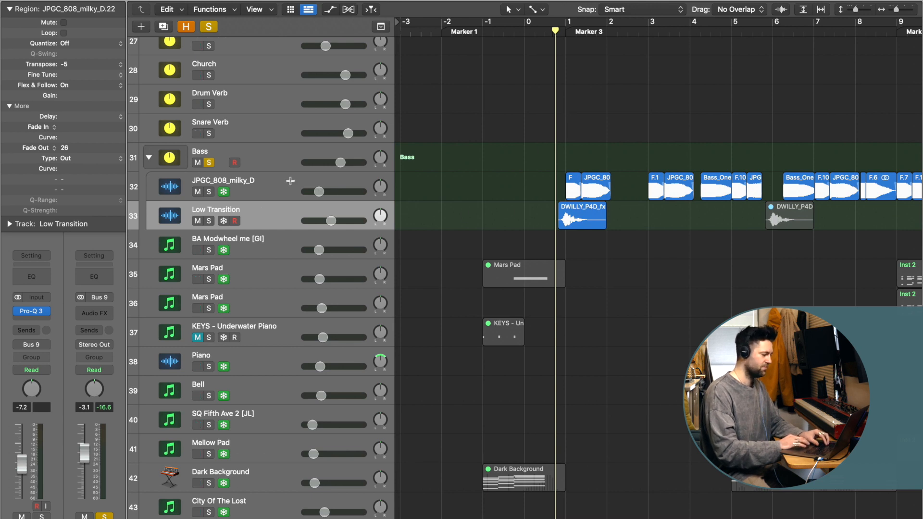
Step: Collapse the region parameters with the JPGC_808_milky_D track selected and play the soloed bass, returning the playhead to bar 1
click(304, 190)
click(8, 9)
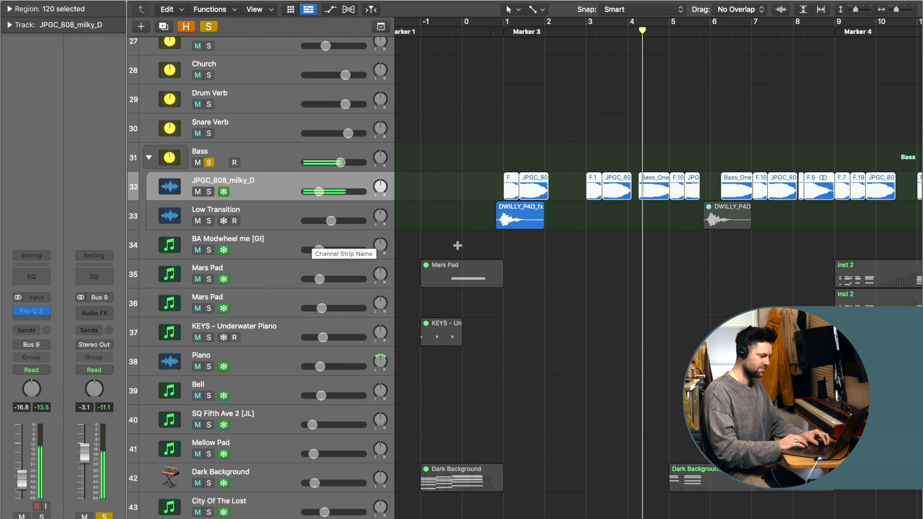
click(504, 31)
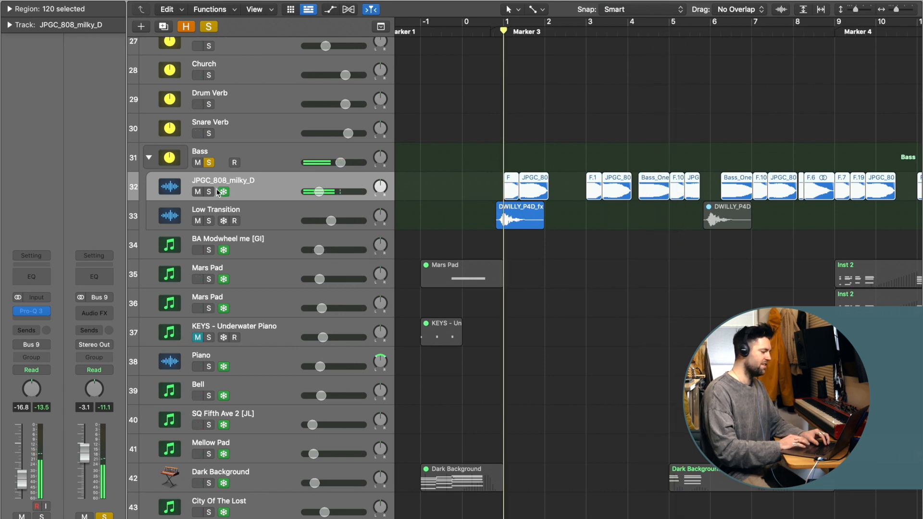
Step: Unfreeze the JPGC_808_milky_D track and set its Pro-Q 3 side chain to the GOLDHOUSE kick
click(33, 313)
click(530, 197)
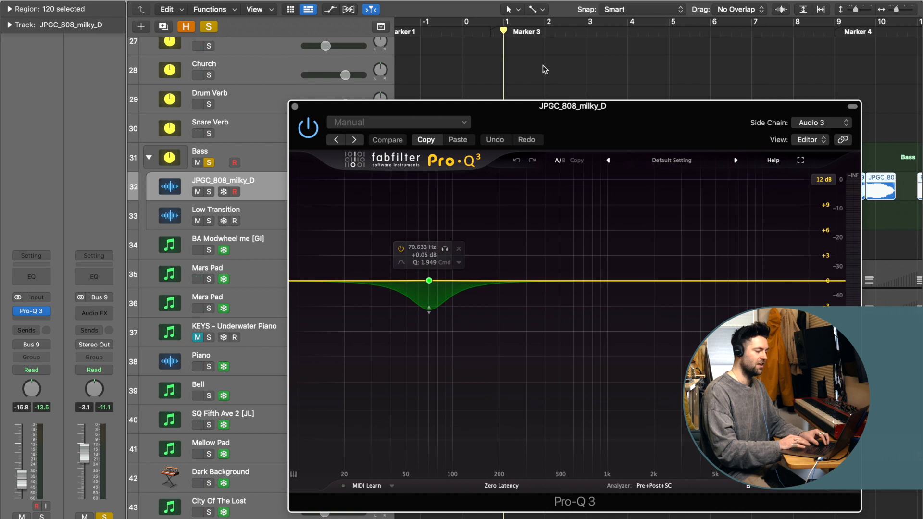
click(821, 123)
click(668, 121)
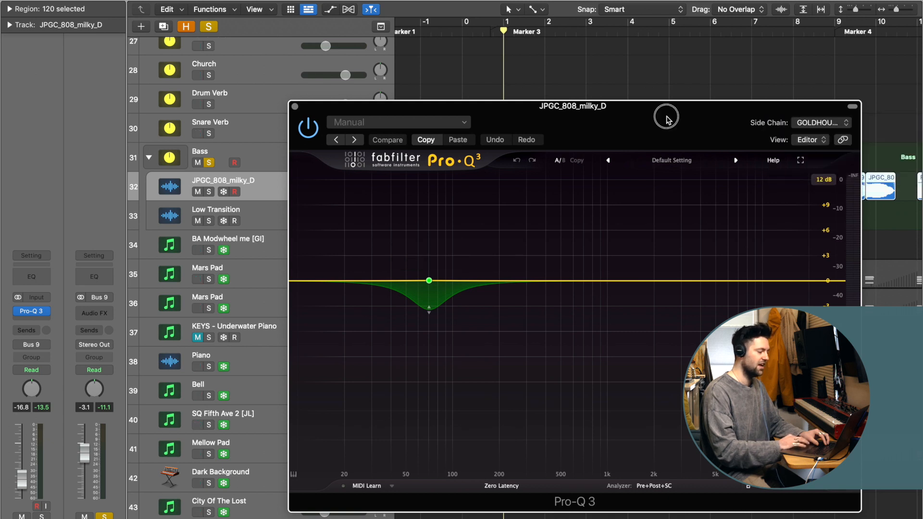
click(295, 106)
Step: Solo the GOLDHOUSE_kick_lovethisone track alongside the Bass stack and play both from just before Marker 3
scroll(491, 70, up, 12)
shift+click(495, 62)
scroll(481, 72, up, 4)
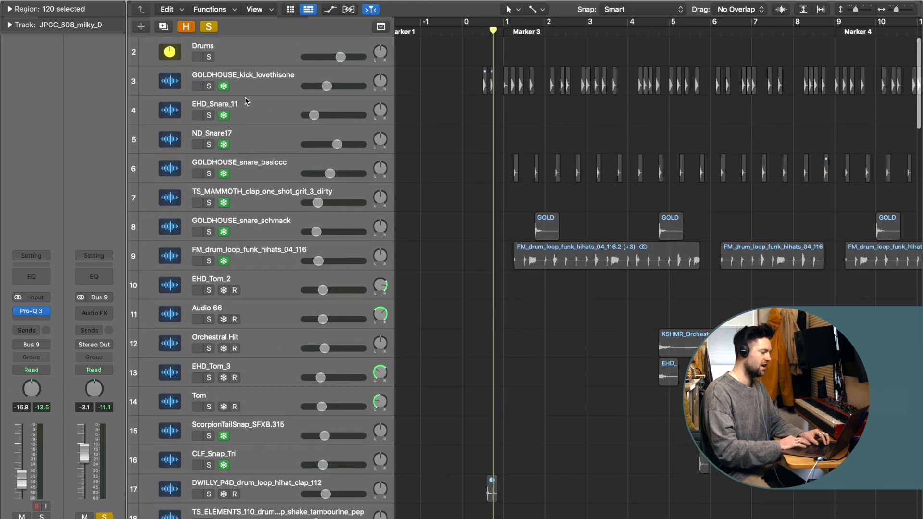
click(209, 87)
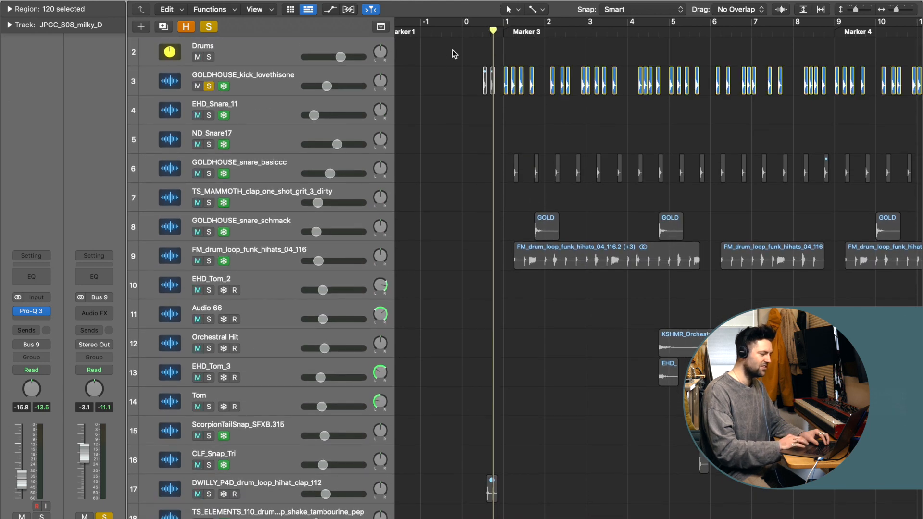
double_click(489, 32)
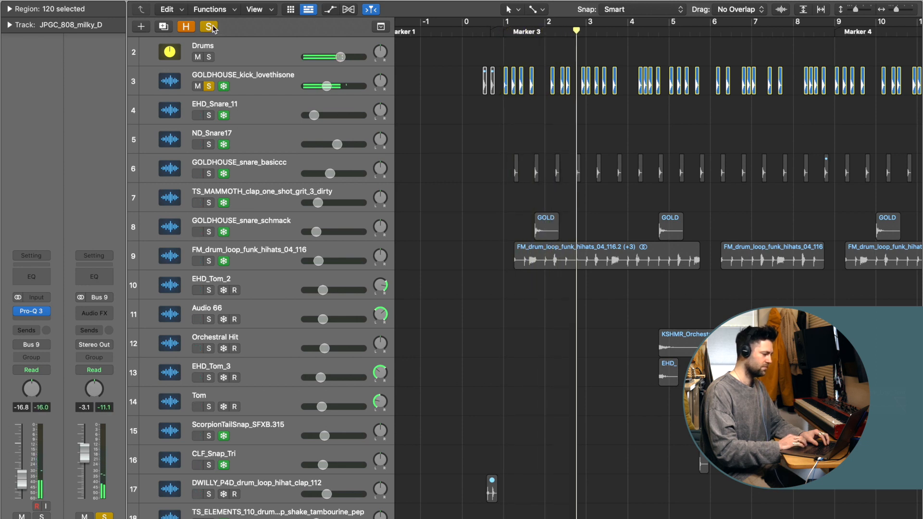
scroll(416, 227, down, 10)
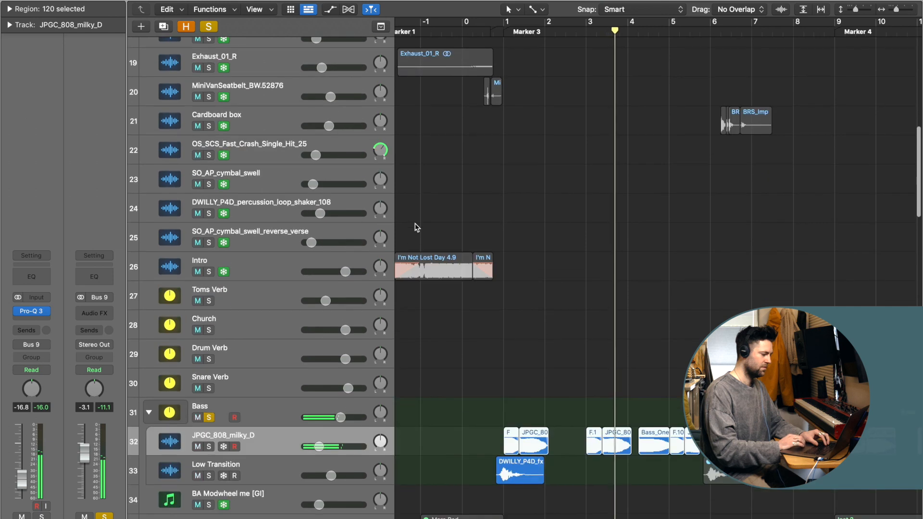
Step: Replace the Bass stack's solo with the Low Transition track's, play it from just before bar 1, and unsolo it
scroll(415, 228, down, 4)
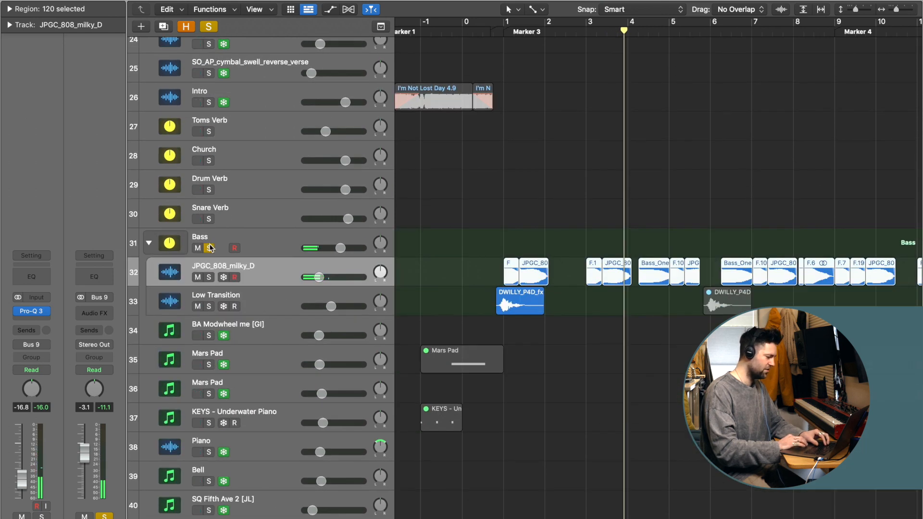
click(210, 248)
click(209, 306)
click(495, 30)
key(space)
scroll(281, 322, down, 2)
click(209, 263)
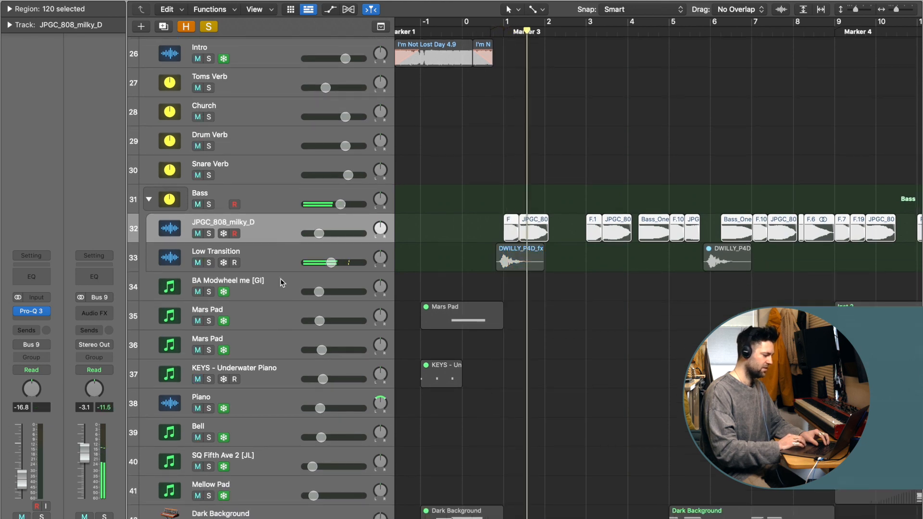
Step: Solo the Bass and Drums stacks instead of the kick alone and play them together
scroll(281, 282, down, 2)
click(254, 244)
scroll(254, 244, right, 4)
click(209, 153)
scroll(247, 116, up, 16)
click(208, 57)
click(209, 85)
key(space)
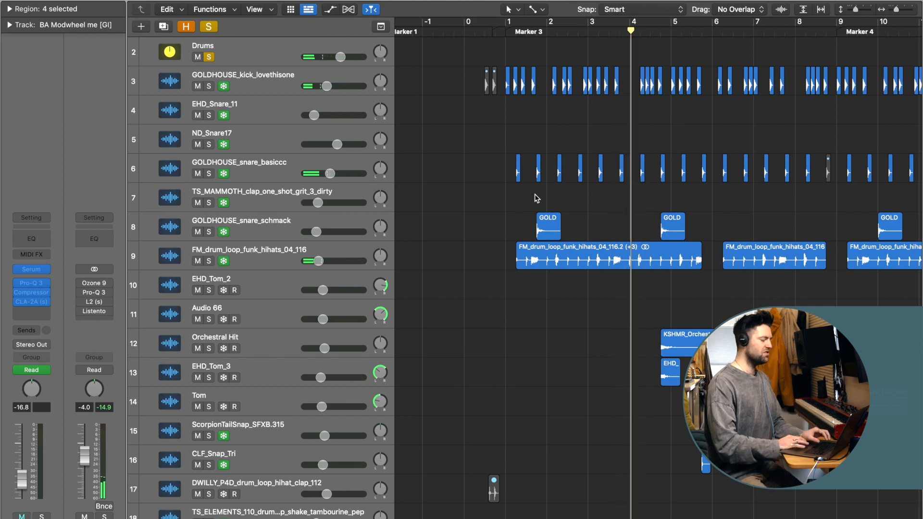
Step: Replay the soloed drums and bass from bar 1, keeping the Smart Controls and editor areas closed
click(515, 30)
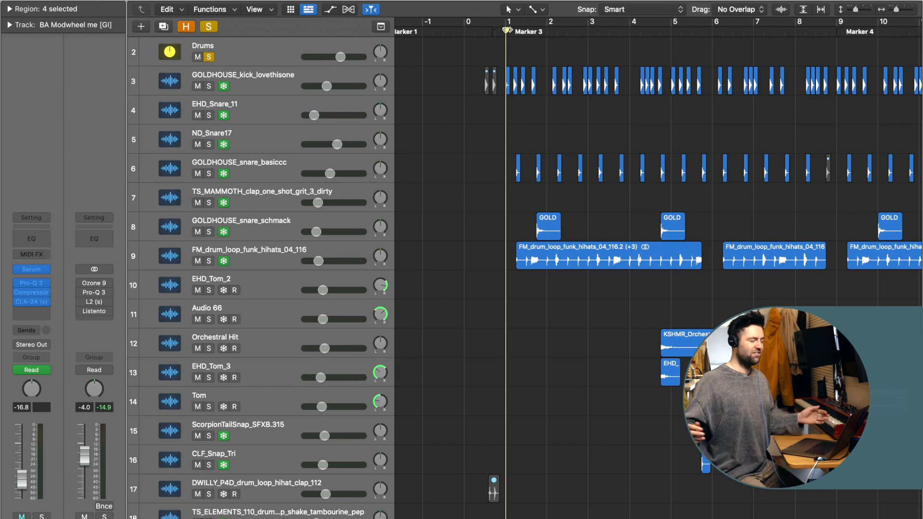
key(b)
key(space)
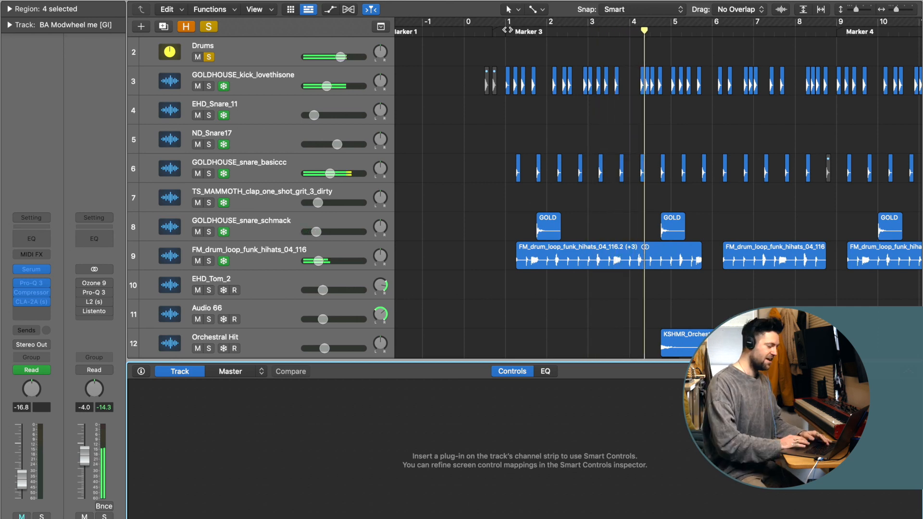
key(p)
key(p)
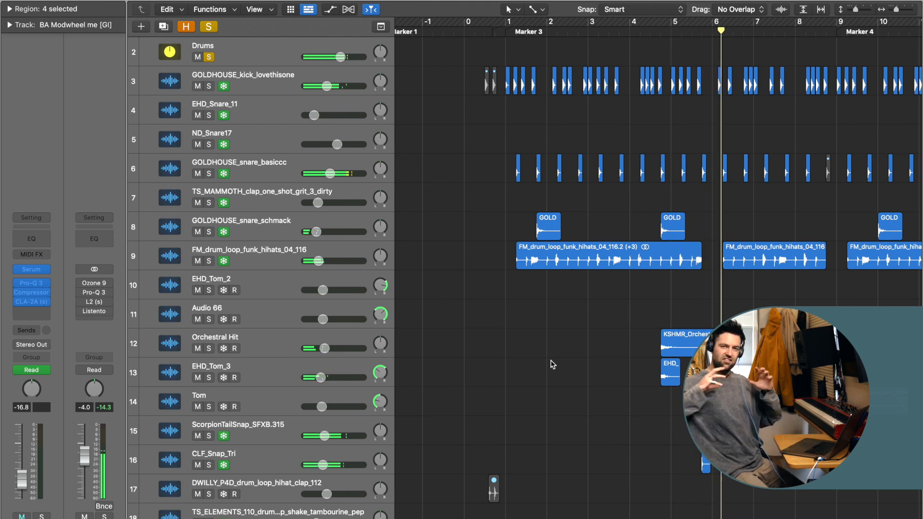
Step: Clear all solos, solo the BA Modwheel me [GI] track, and play its region in the Marker 5 section
scroll(550, 363, down, 10)
scroll(187, 128, up, 10)
scroll(286, 137, down, 15)
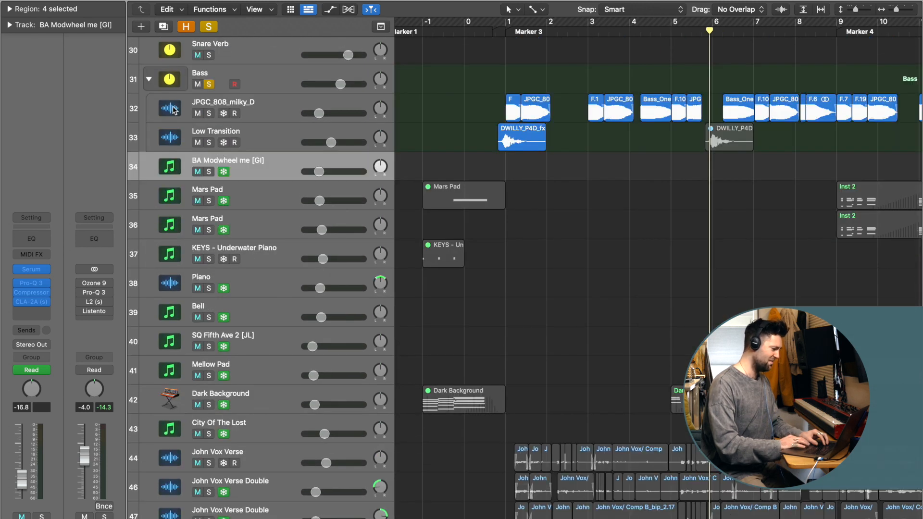
click(207, 29)
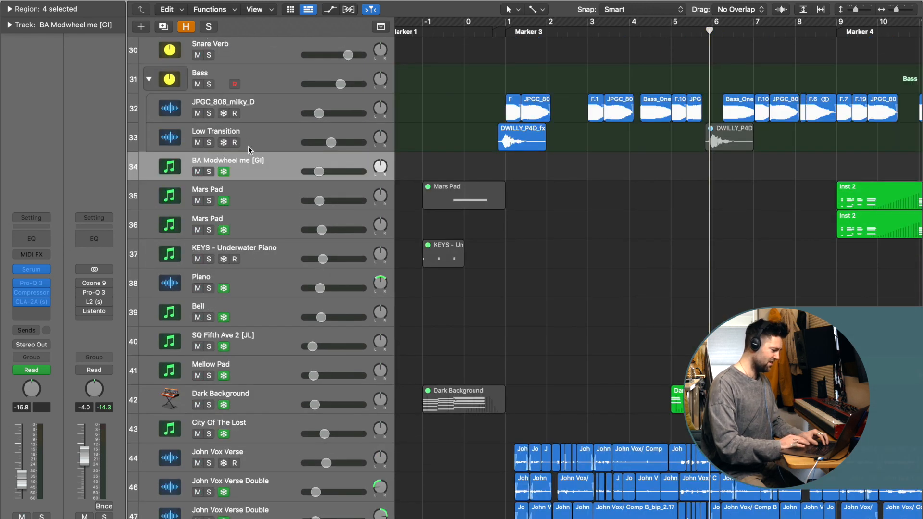
click(250, 164)
click(211, 172)
scroll(509, 157, right, 13)
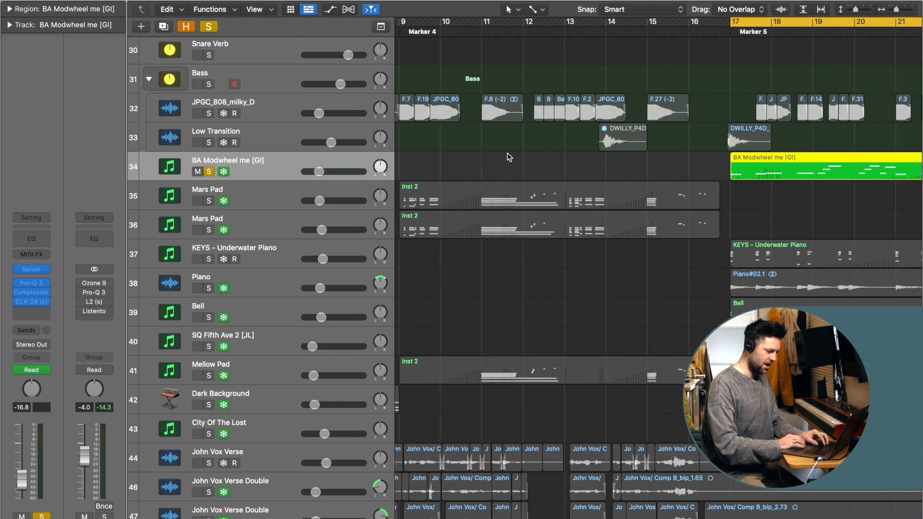
scroll(509, 157, right, 5)
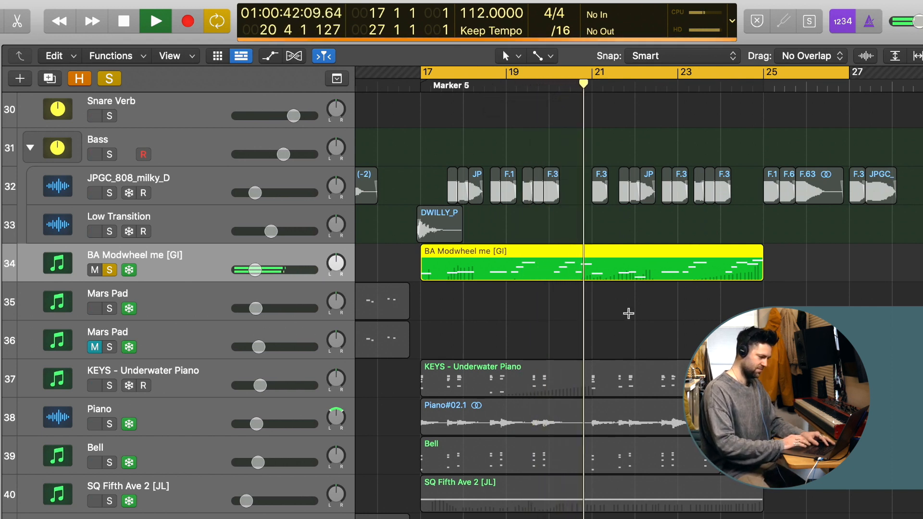
key(space)
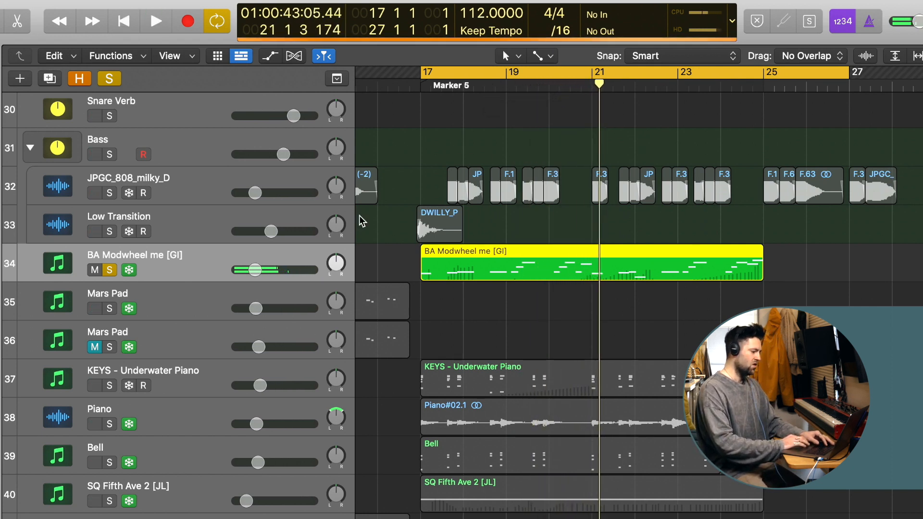
Step: Replay a short passage of the soloed BA Modwheel me [GI] part from bar 19
click(409, 254)
scroll(409, 259, left, 3)
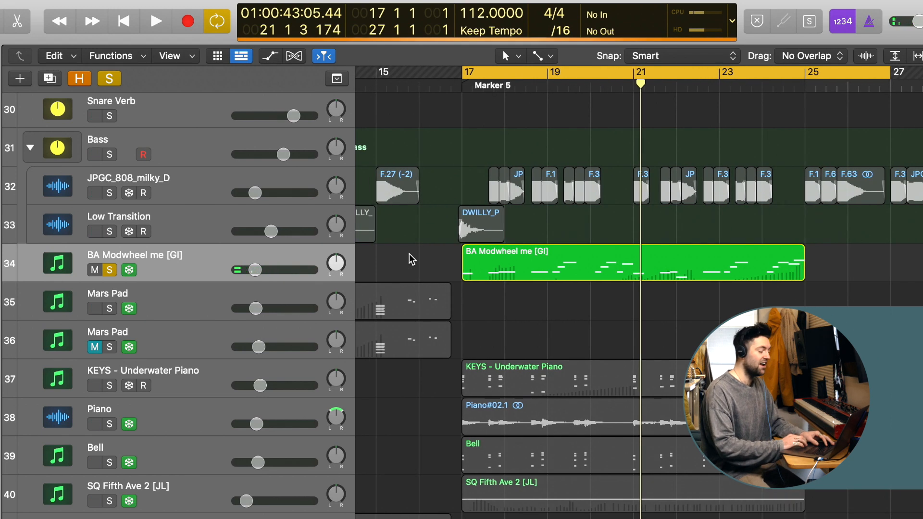
scroll(409, 253, left, 1)
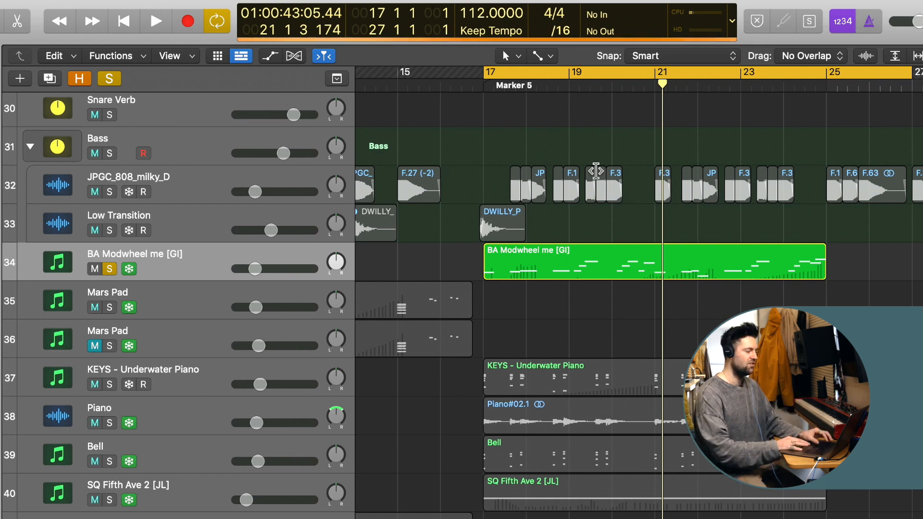
click(567, 85)
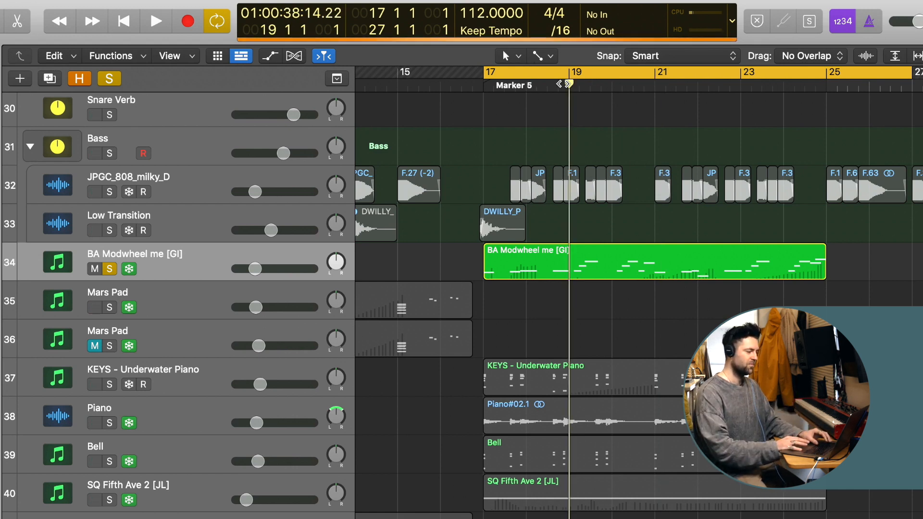
key(space)
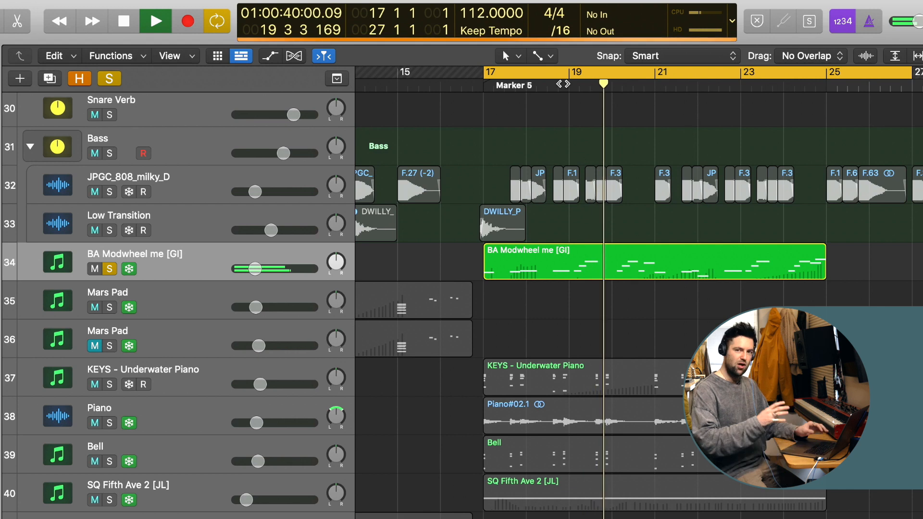
key(space)
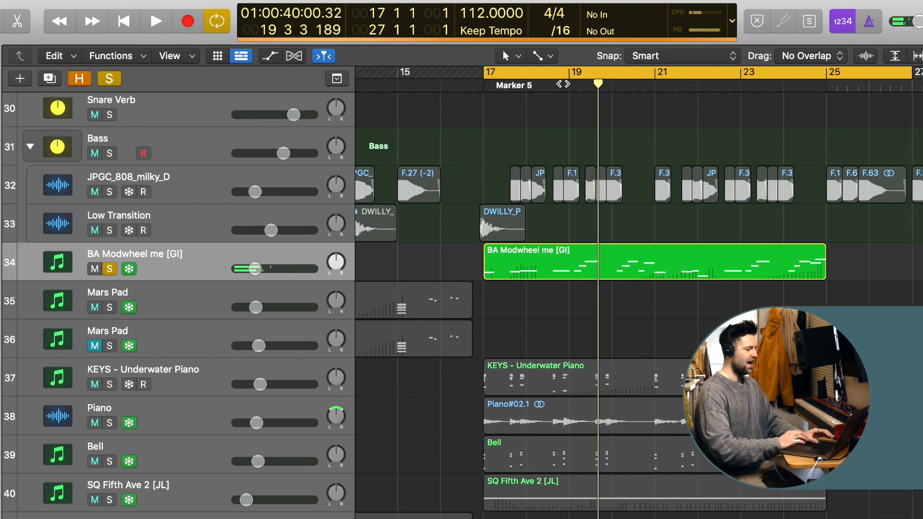
Step: Solo the JPGC_808_milky_D and Low Transition tracks as well and play them with the BA Modwheel me [GI] part
click(109, 192)
click(111, 231)
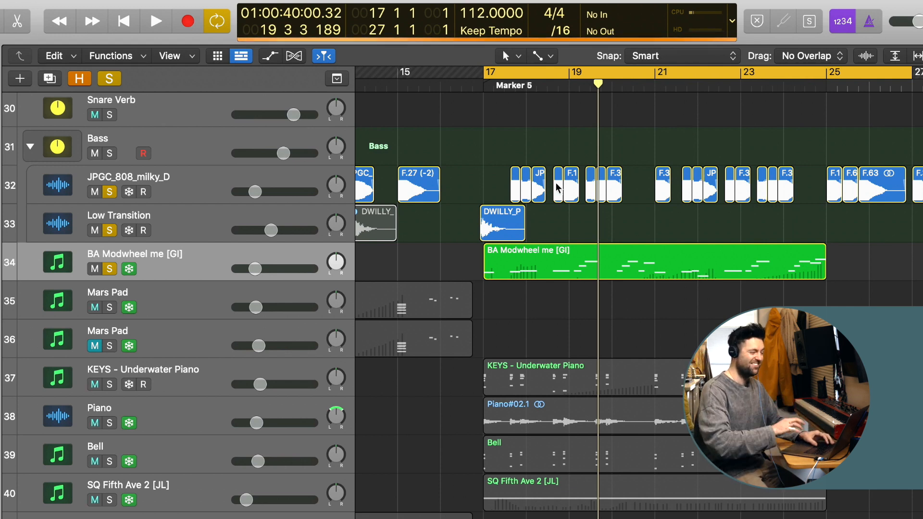
key(space)
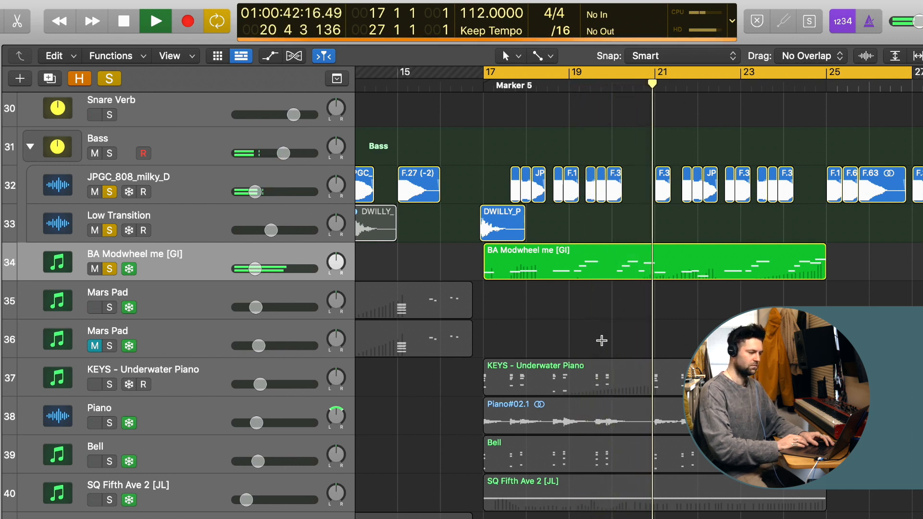
key(space)
Step: Clear all solos, place the playhead at bar 9 in Marker 4, and turn off Cycle with Mars Pad track 35 selected
key(s)
scroll(519, 330, down, 1)
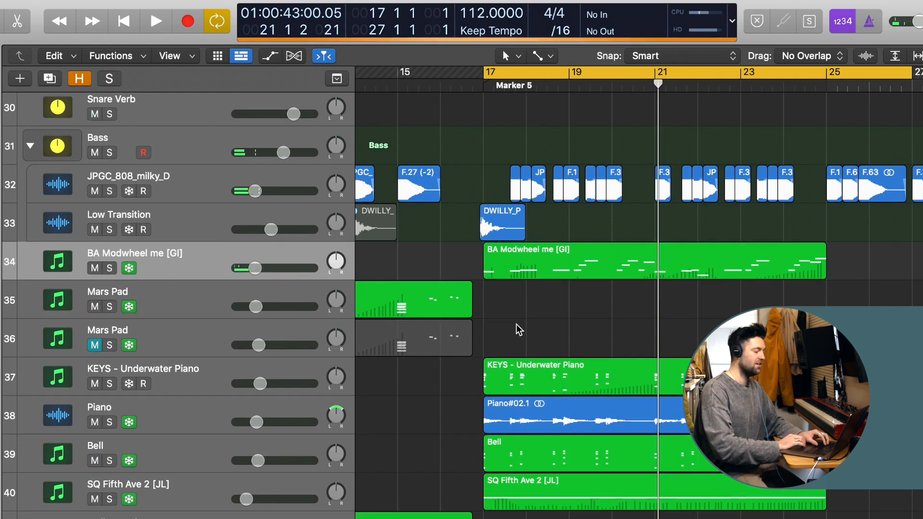
scroll(520, 330, down, 2)
scroll(480, 294, left, 10)
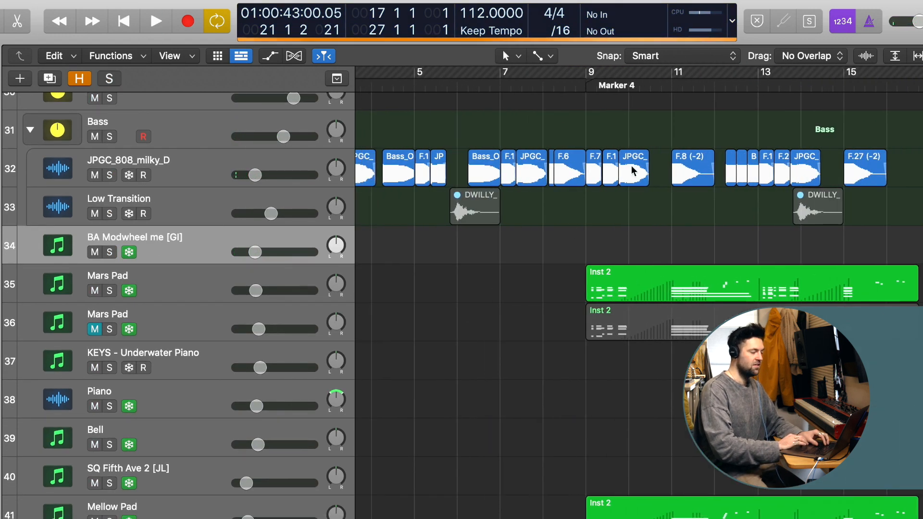
click(585, 84)
click(178, 289)
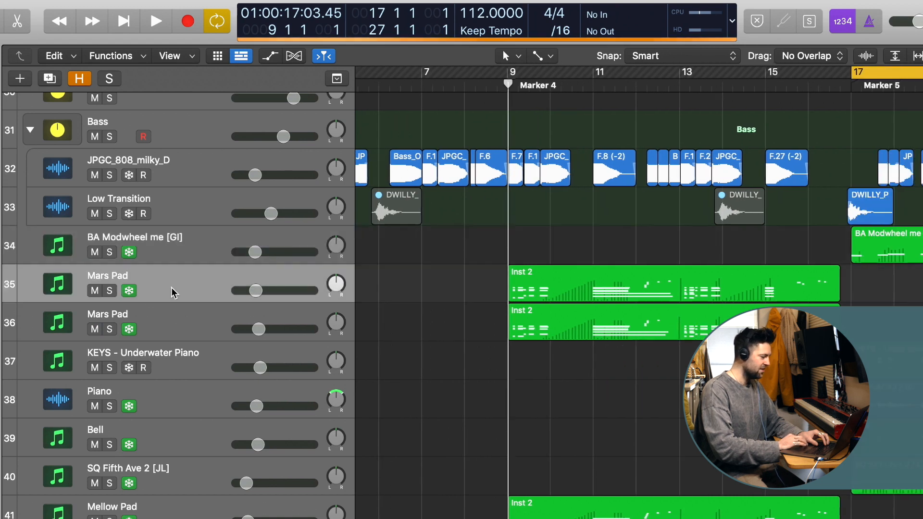
key(c)
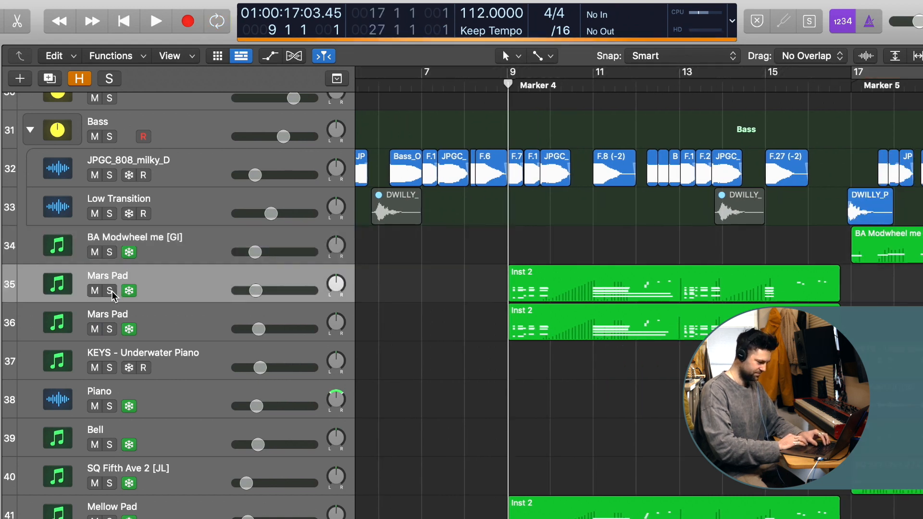
Step: Solo Mars Pad track 35 and play its Inst 2 region from bar 9
click(110, 291)
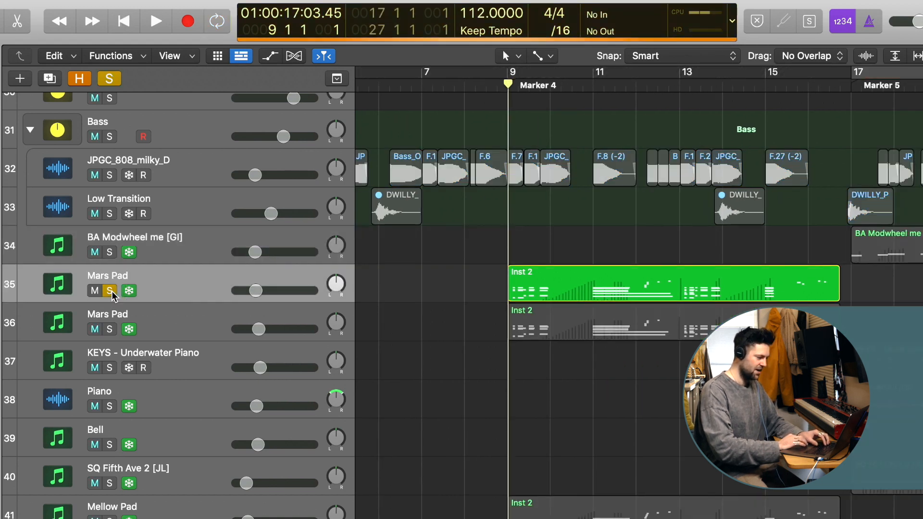
click(145, 322)
click(163, 286)
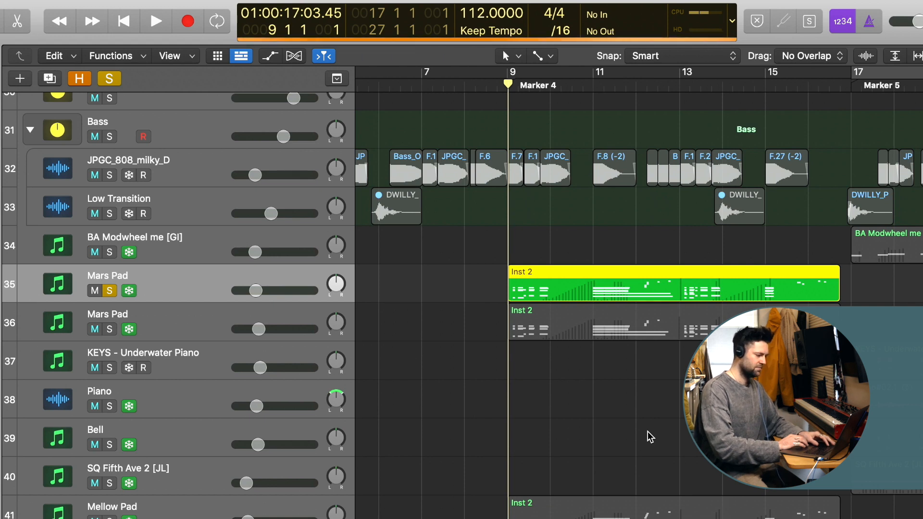
key(space)
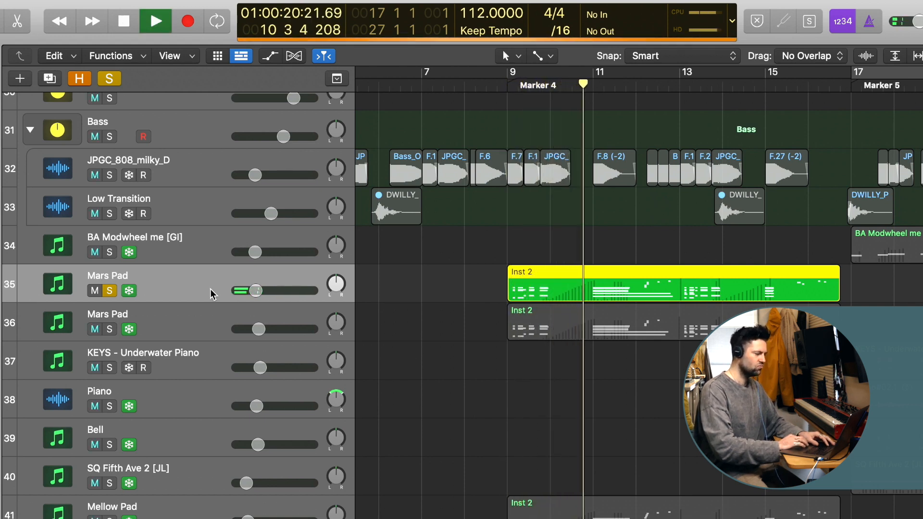
click(187, 255)
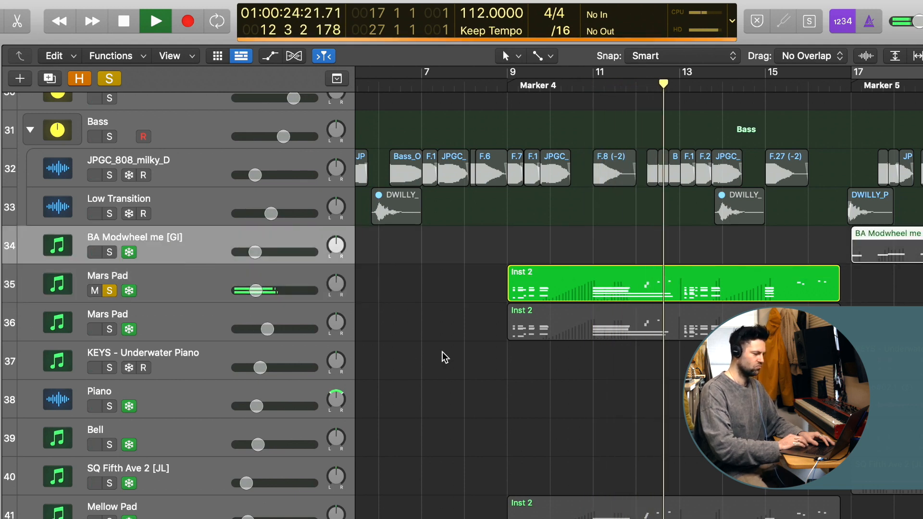
scroll(542, 371, right, 3)
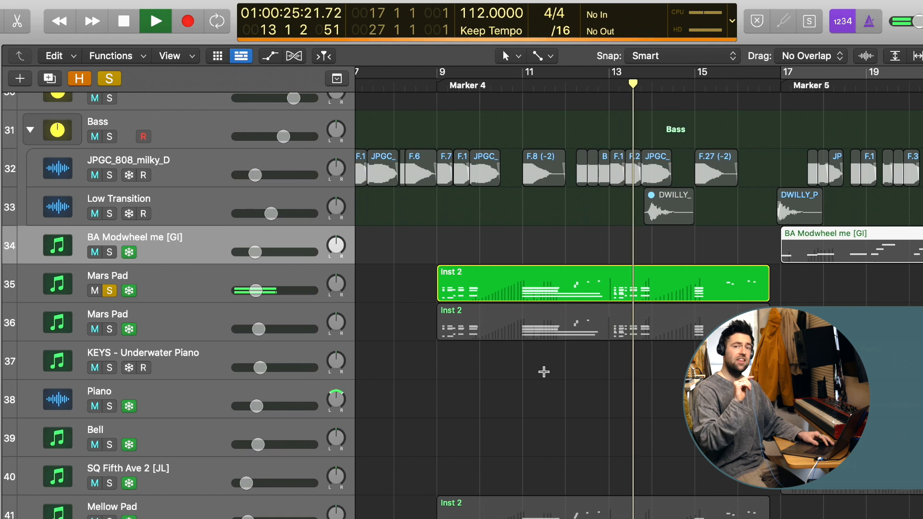
Step: Select Mars Pad track 35, return the playhead to bar 9, and replay its soloed Inst 2 region
key(space)
click(174, 251)
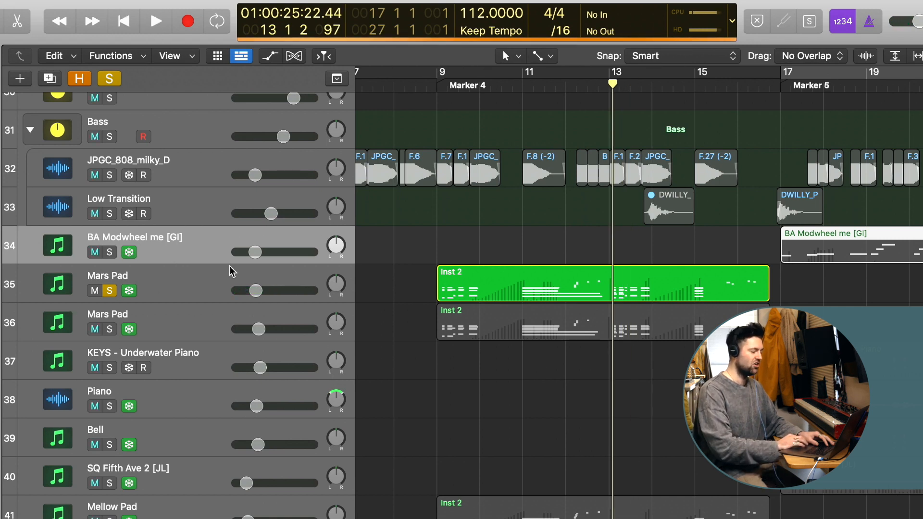
click(196, 282)
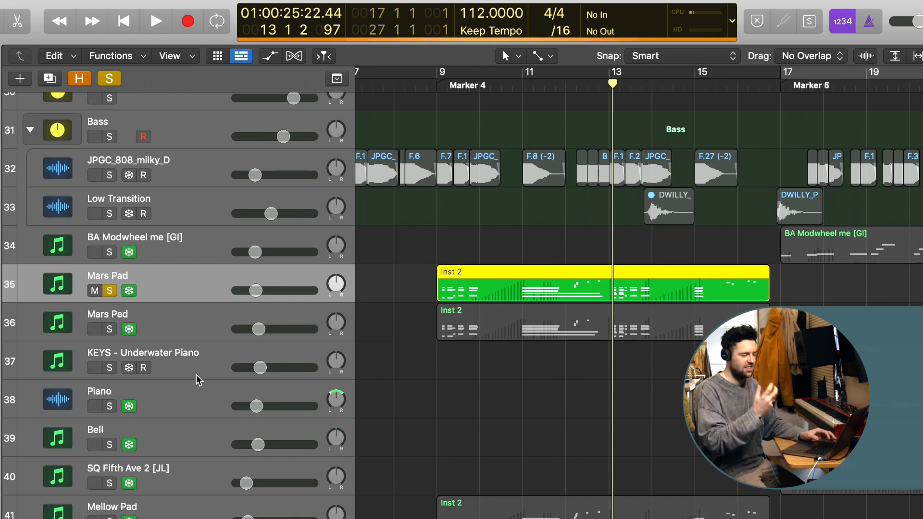
click(437, 84)
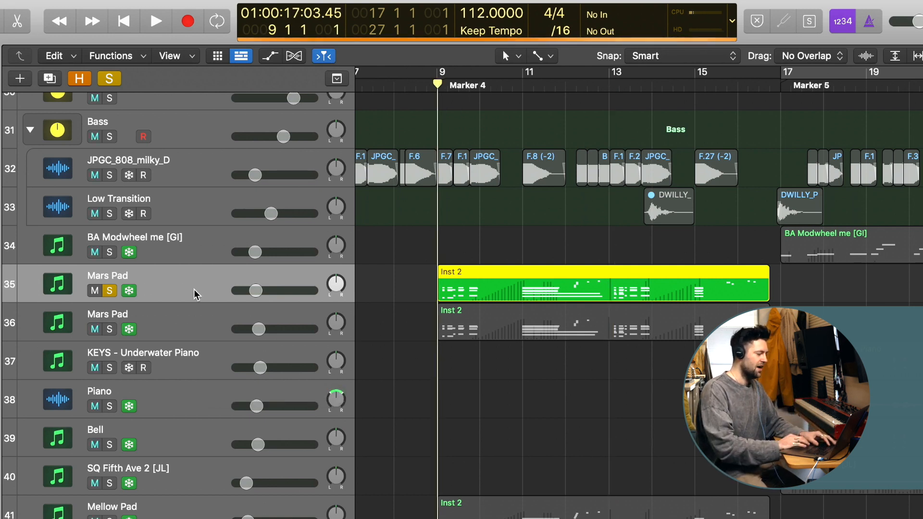
click(163, 331)
click(188, 289)
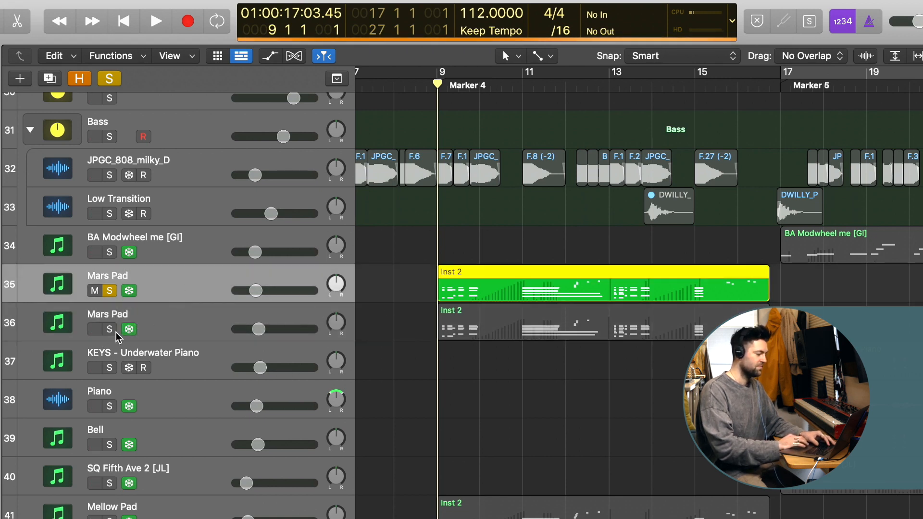
key(space)
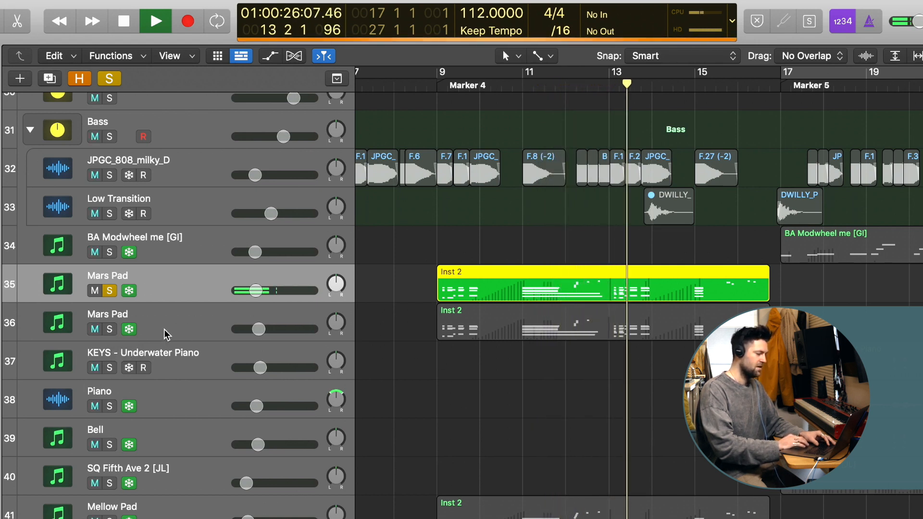
Step: Solo Mars Pad track 36 as well and play both Mars Pad tracks together from bar 9
click(145, 332)
key(space)
click(110, 330)
click(435, 87)
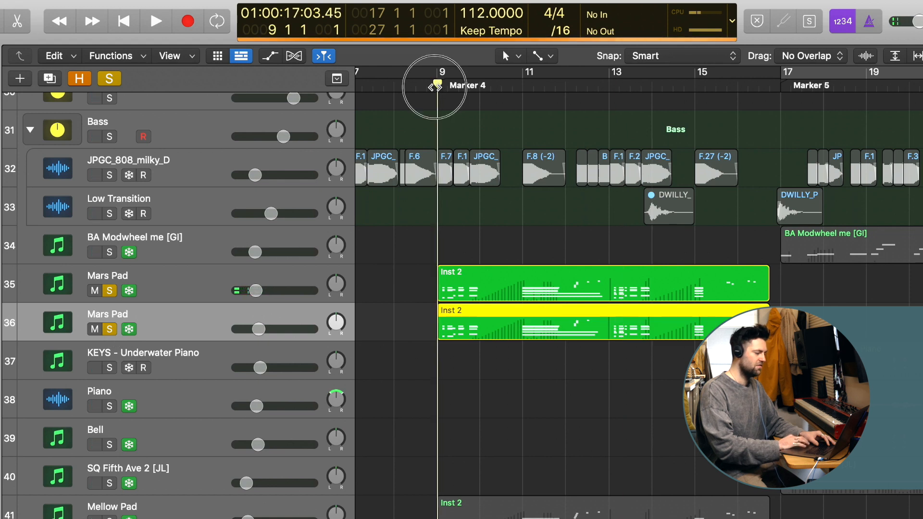
key(space)
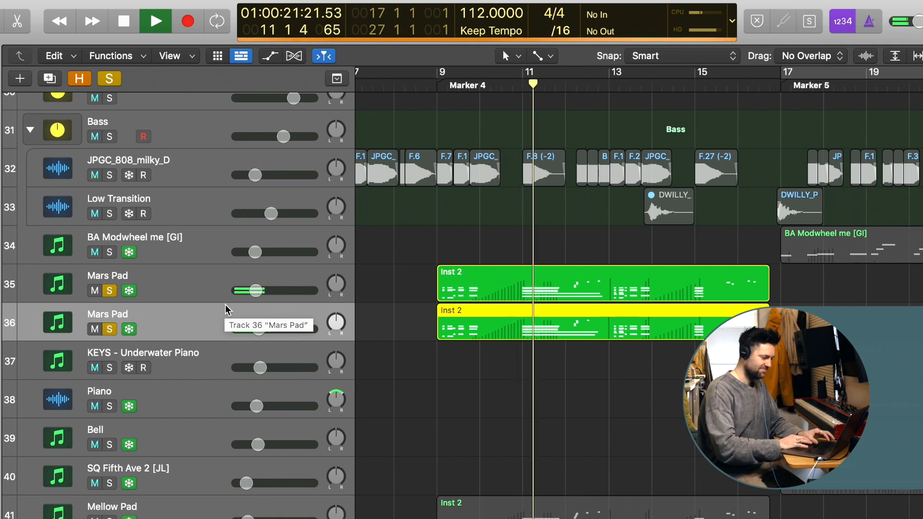
scroll(514, 311, left, 3)
scroll(513, 311, right, 5)
scroll(514, 312, left, 4)
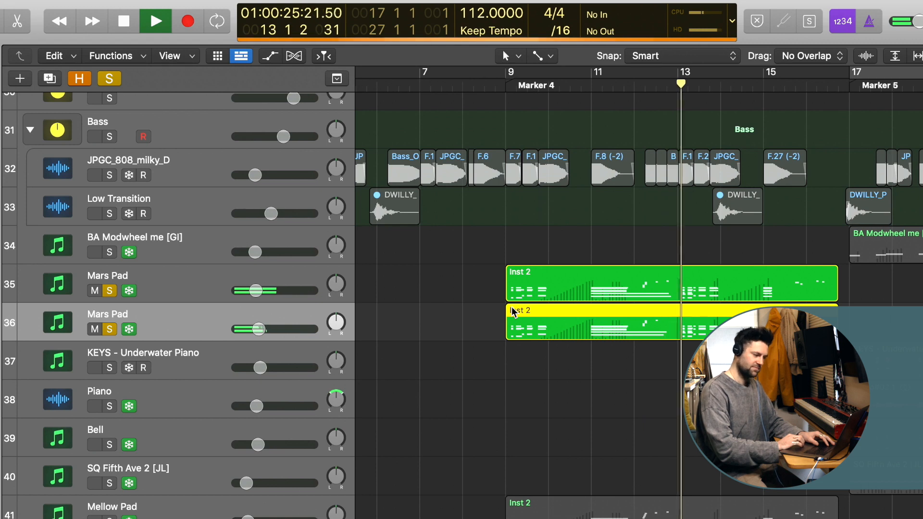
key(space)
Step: Clear both Mars Pad solos and play the full arrangement from bar 9 at Marker 4
click(112, 292)
click(110, 330)
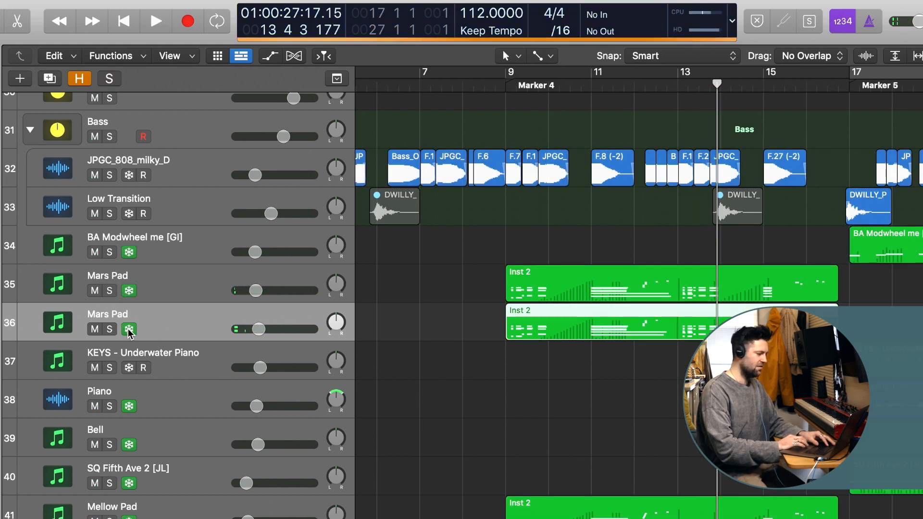
click(505, 85)
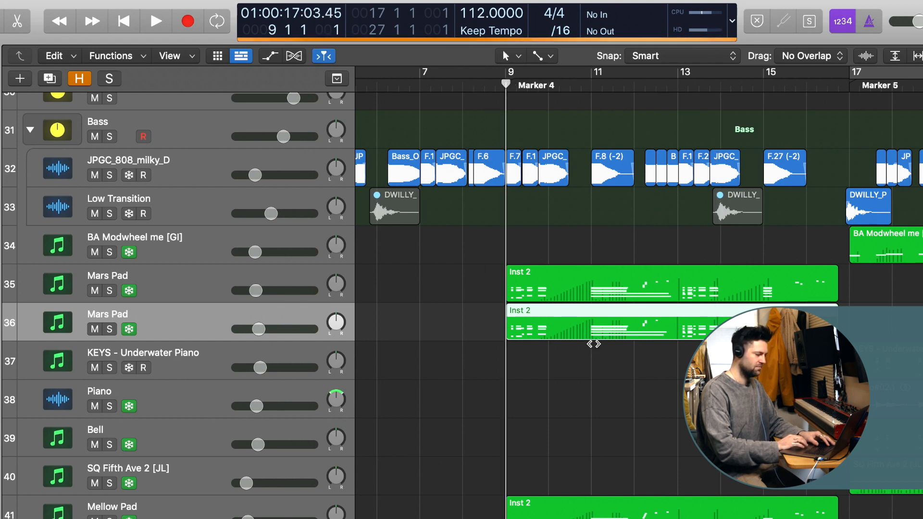
key(space)
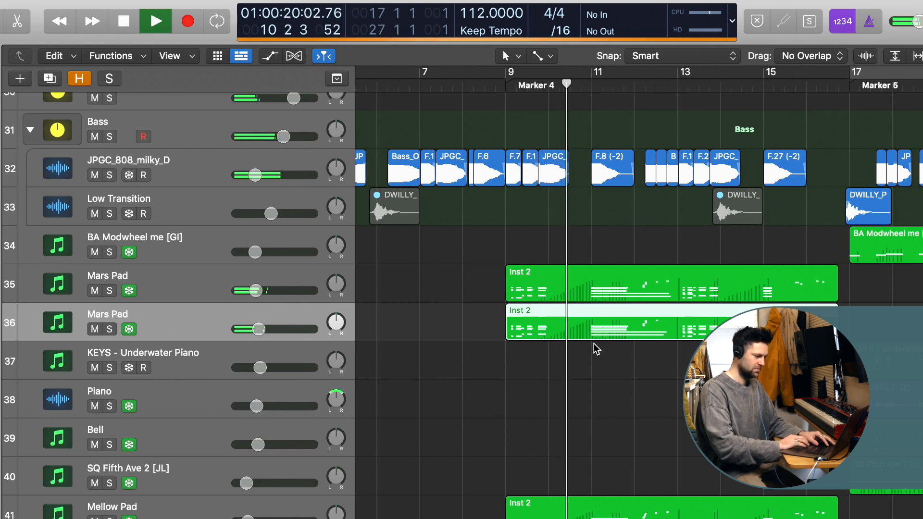
scroll(596, 349, right, 1)
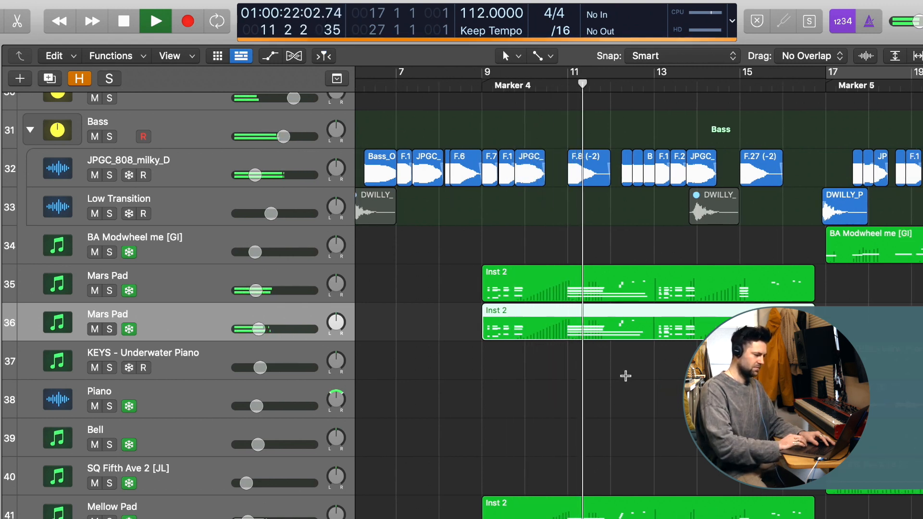
scroll(626, 376, right, 3)
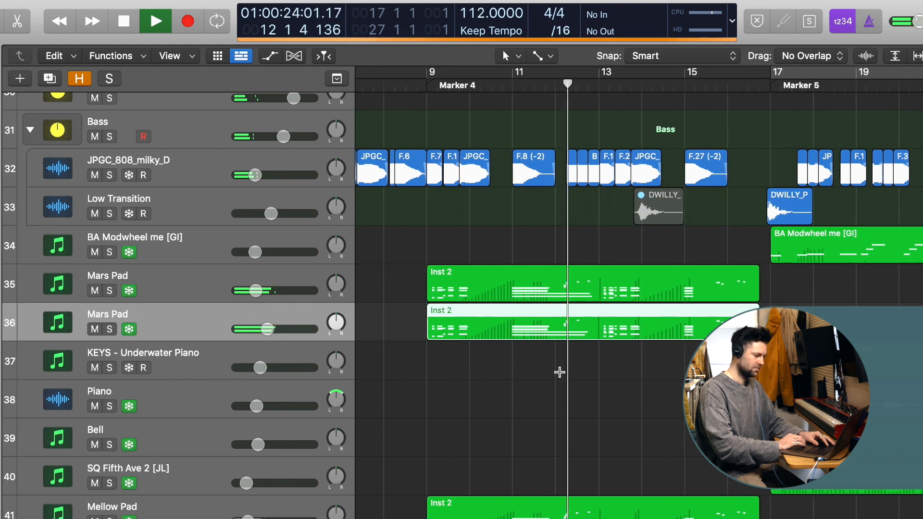
Step: Solo Mars Pad track 35 again, play it from about bar 12, and remove its solo
click(106, 291)
key(space)
click(554, 89)
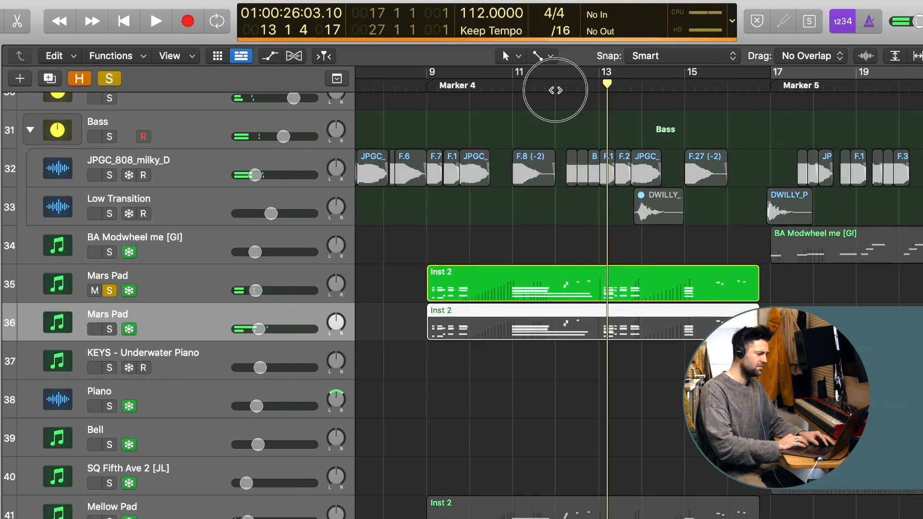
key(space)
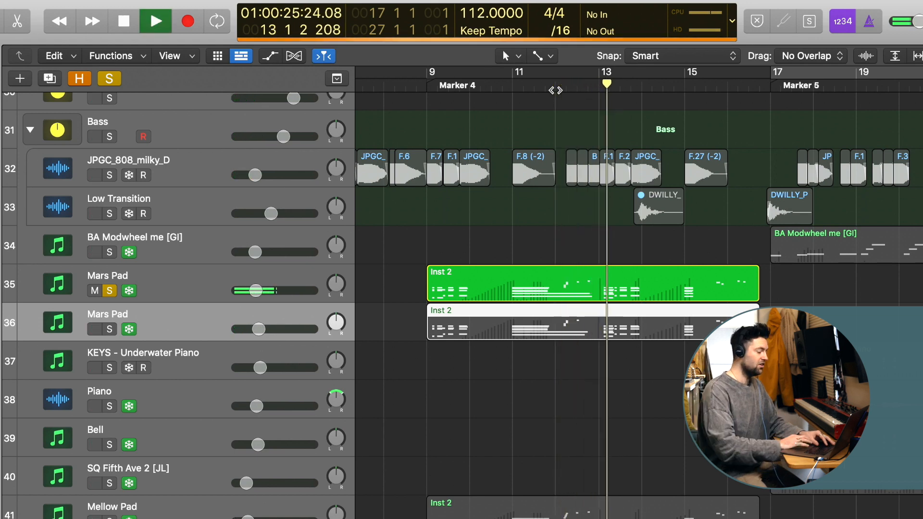
key(space)
click(110, 290)
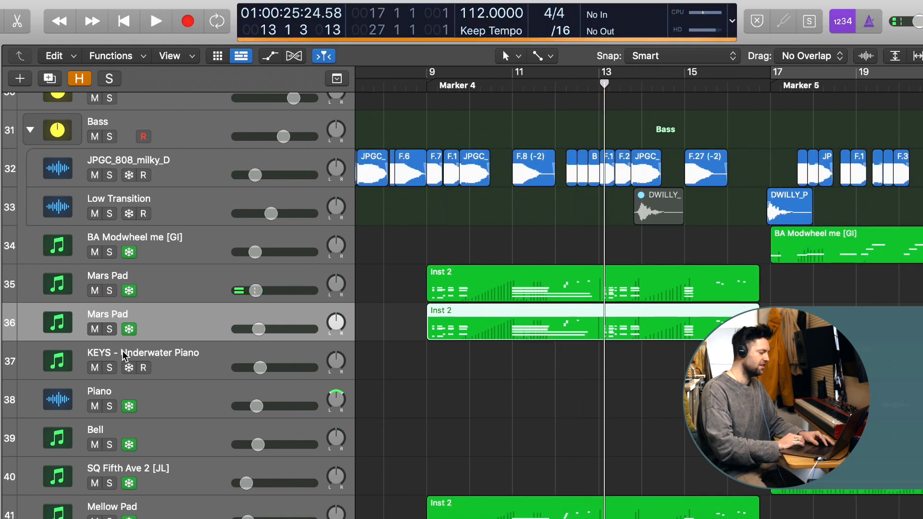
Step: Solo the KEYS - Underwater Piano track and play its region from bar 17 at Marker 5
scroll(126, 356, down, 2)
click(155, 331)
click(110, 339)
scroll(509, 334, left, 10)
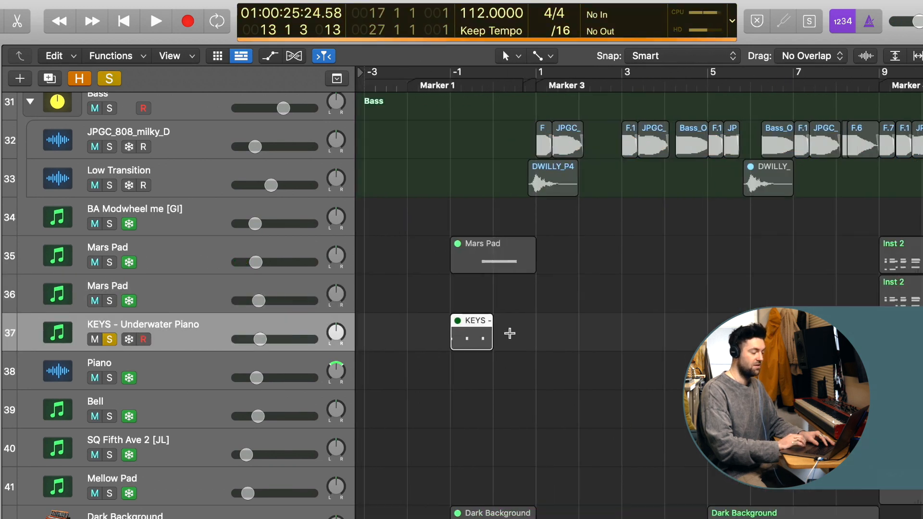
scroll(509, 333, right, 15)
scroll(510, 333, right, 3)
click(458, 85)
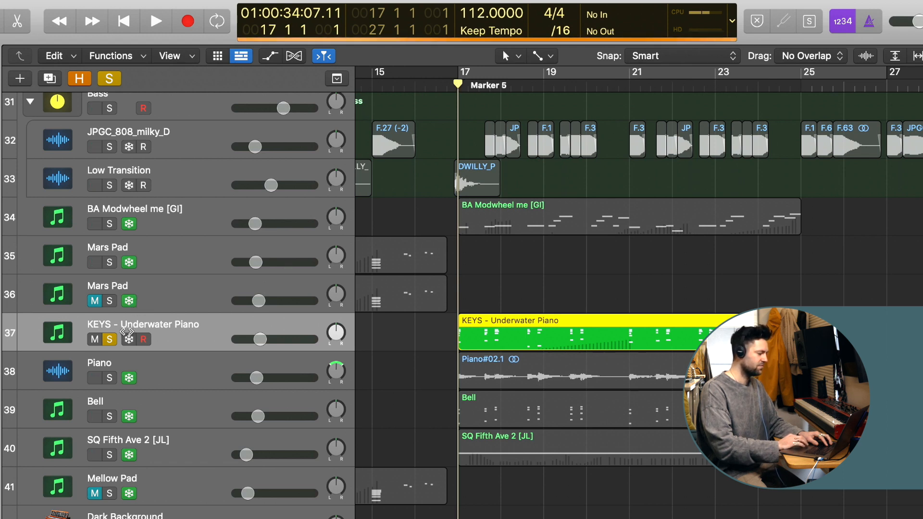
key(space)
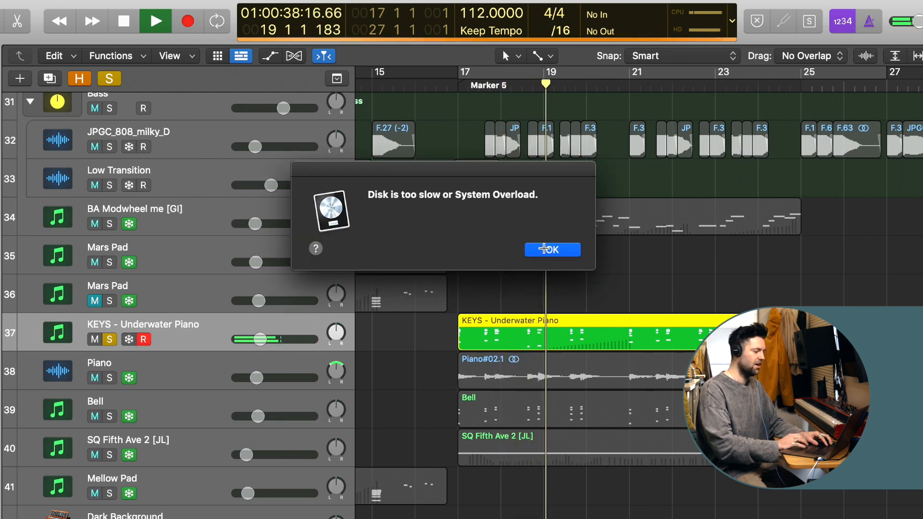
click(544, 248)
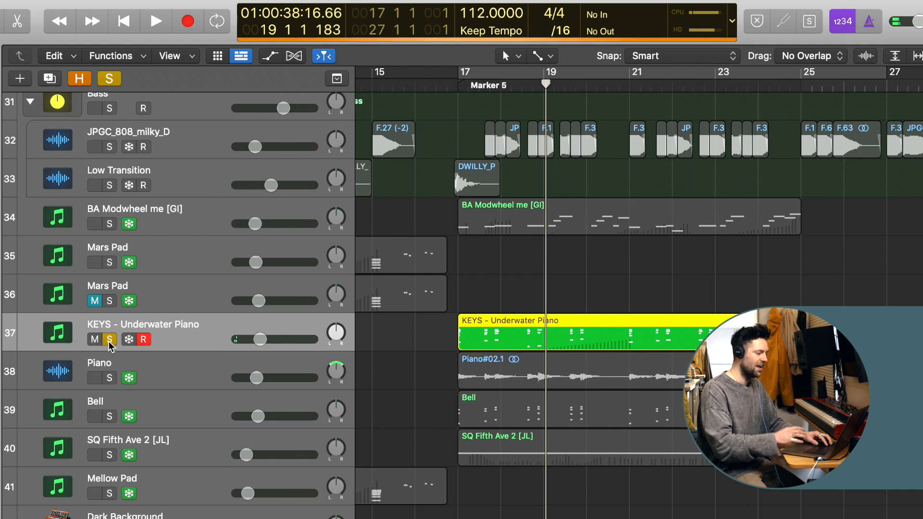
Step: Clear the solo on KEYS - Underwater Piano and place the playhead just before Marker 5, at bar 16 beat 3
click(110, 340)
scroll(207, 435, down, 2)
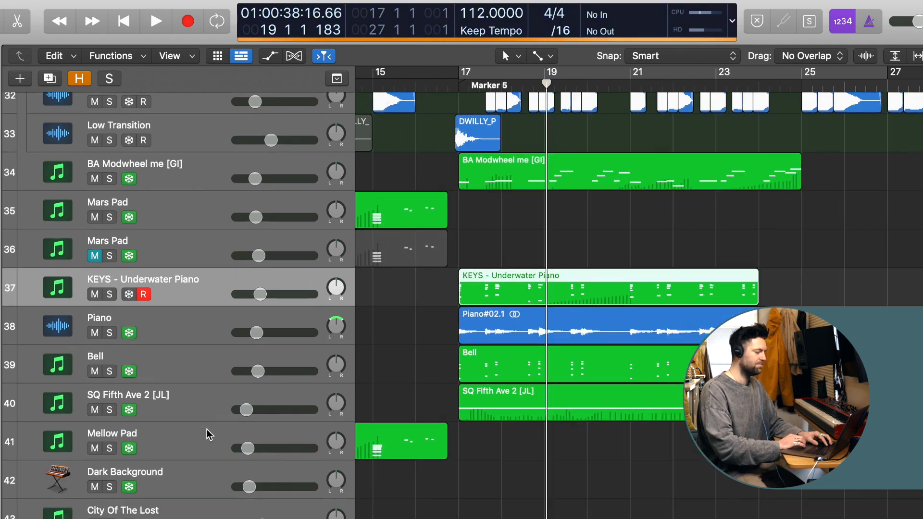
click(114, 294)
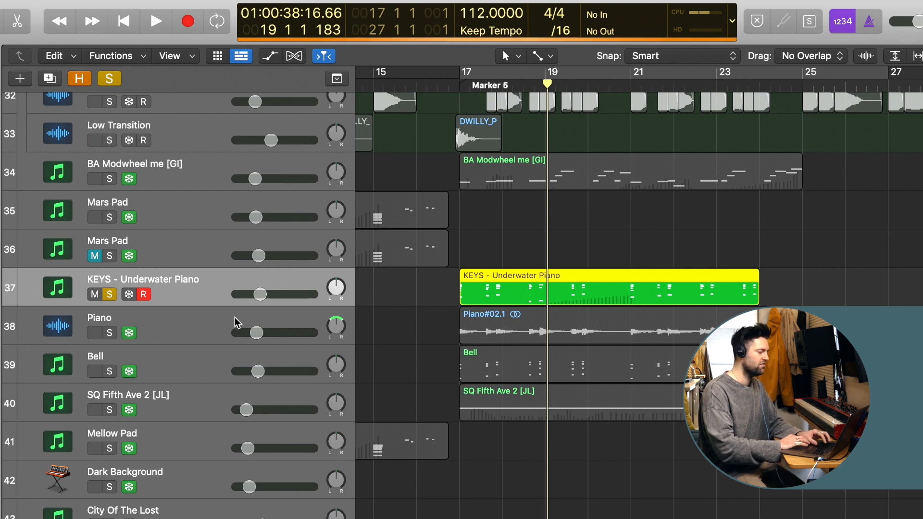
scroll(212, 318, left, 6)
click(627, 86)
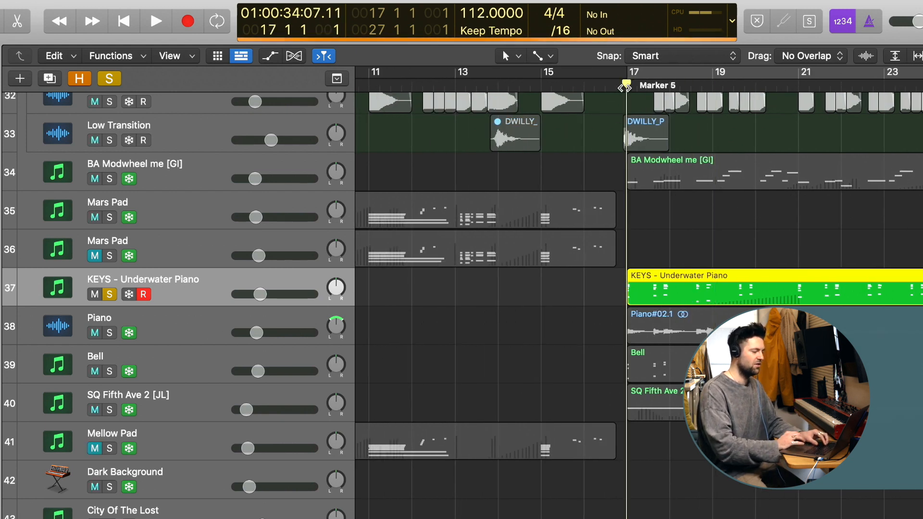
click(110, 294)
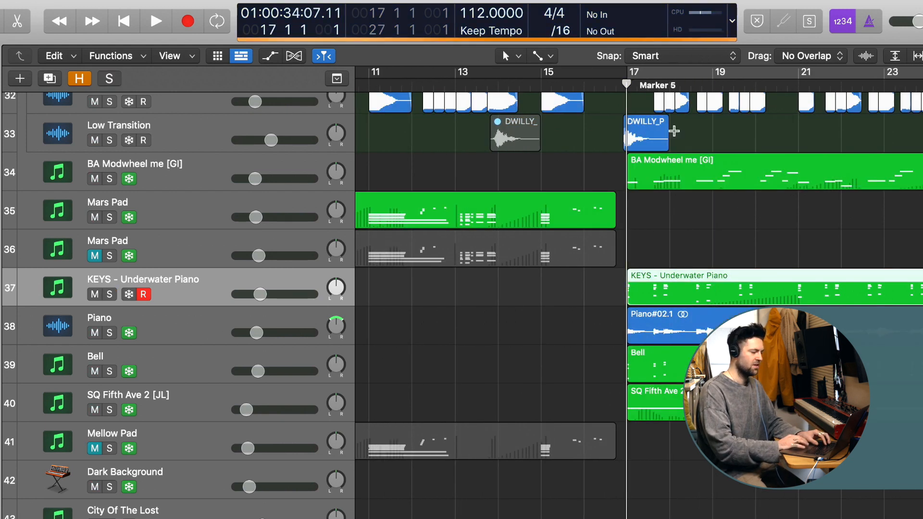
click(604, 83)
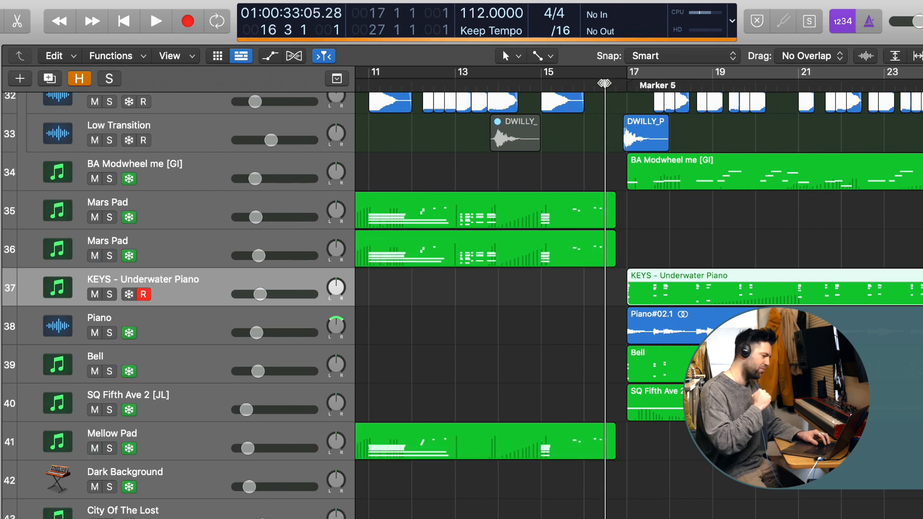
Step: Play the full mix from just before bar 17 through the transition into the Marker 5 section
key(space)
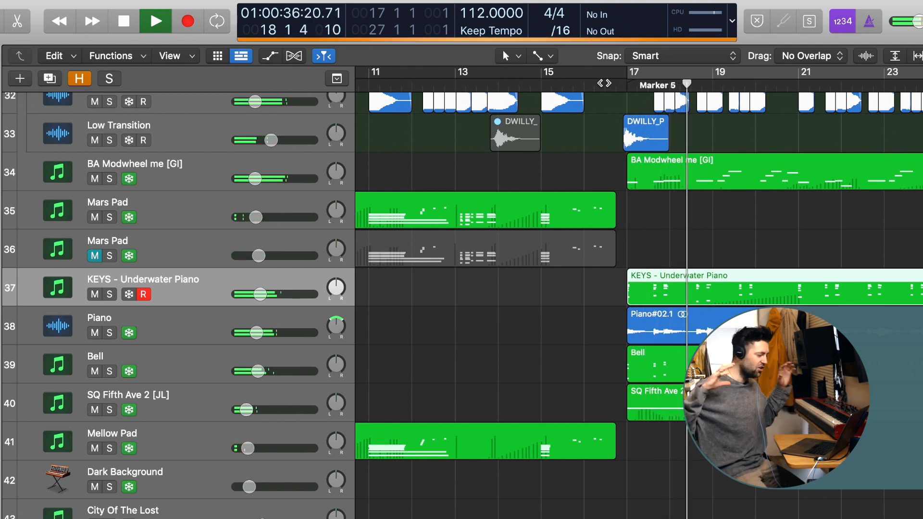
key(space)
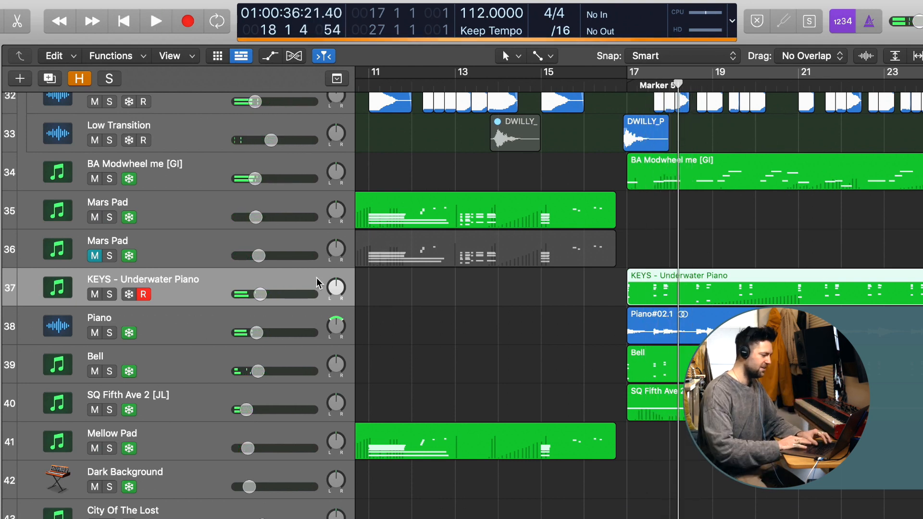
Step: Solo the Piano audio track and audition it from bar 17, restarting the passage once
click(110, 333)
click(626, 89)
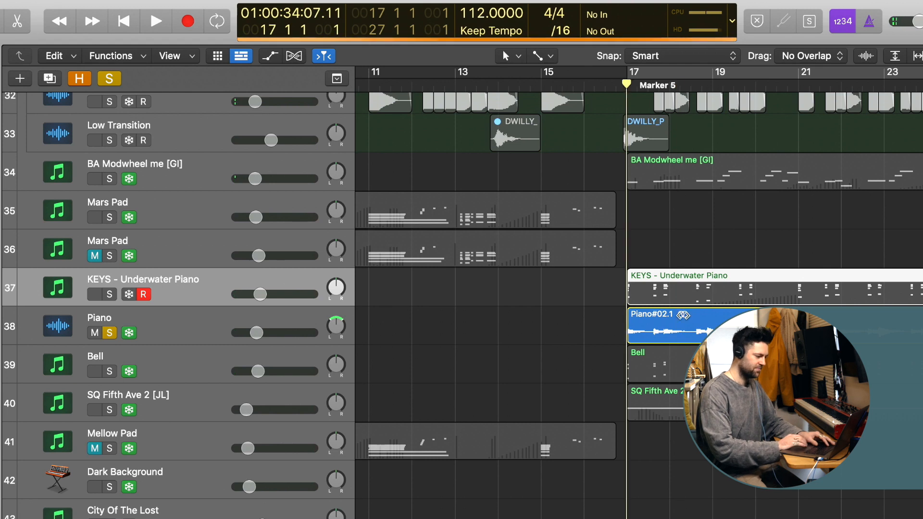
key(space)
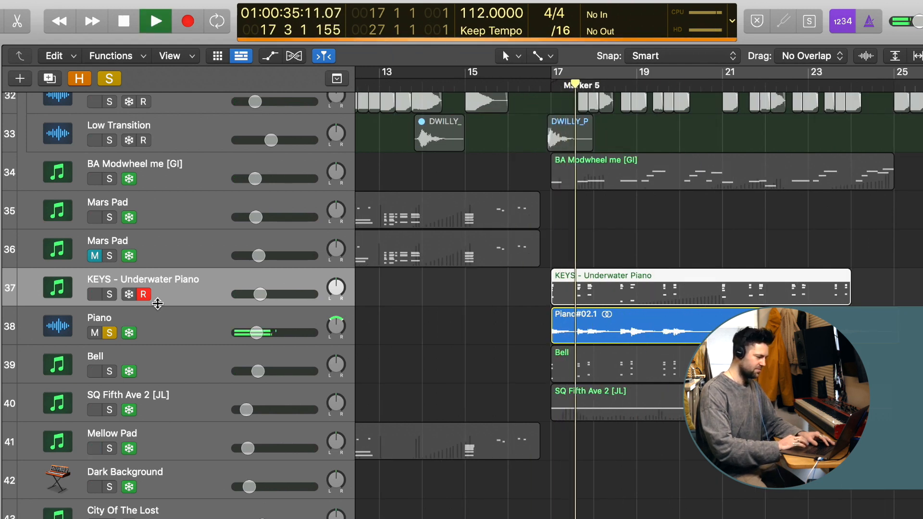
key(Return)
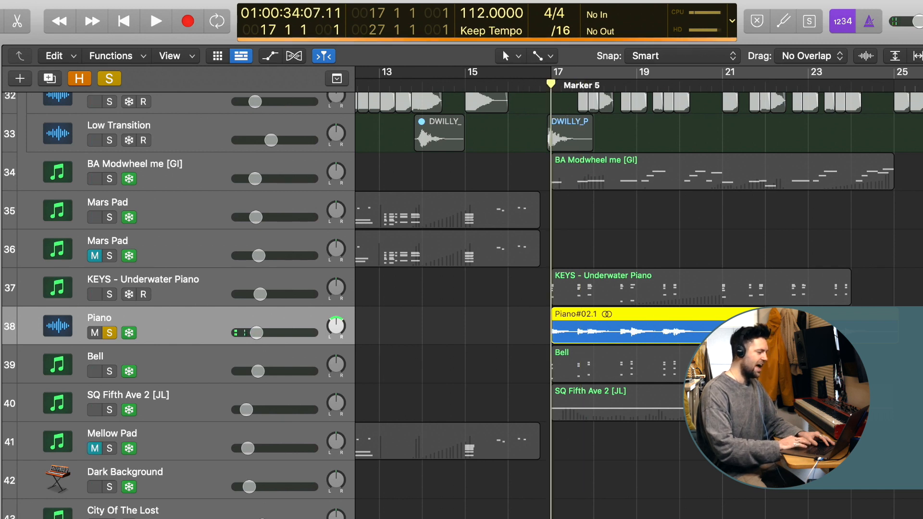
key(space)
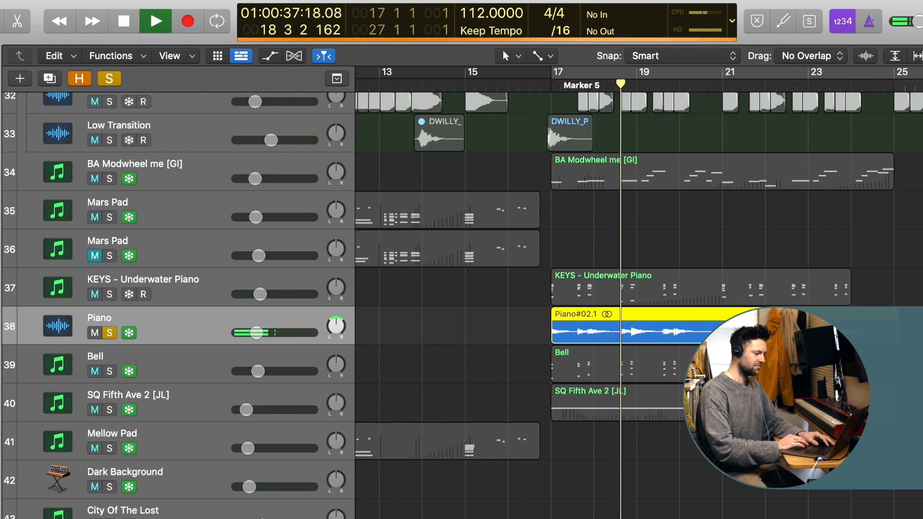
key(Return)
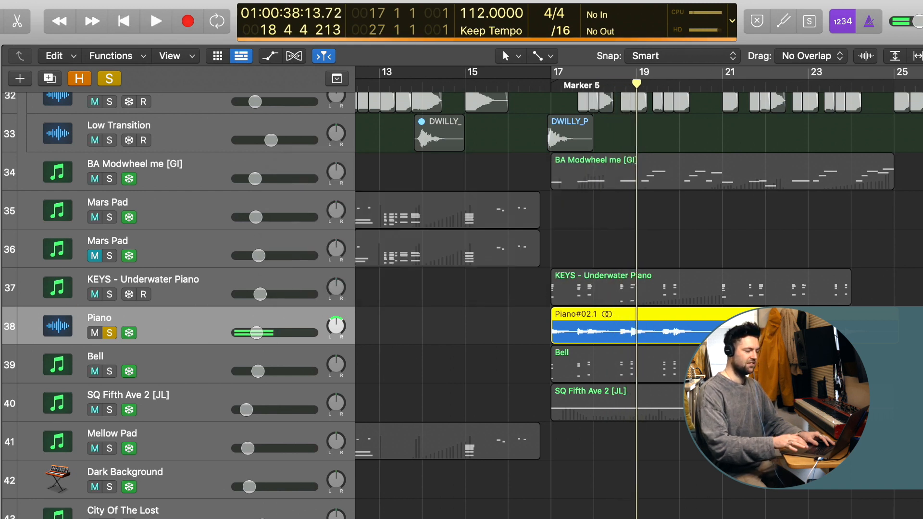
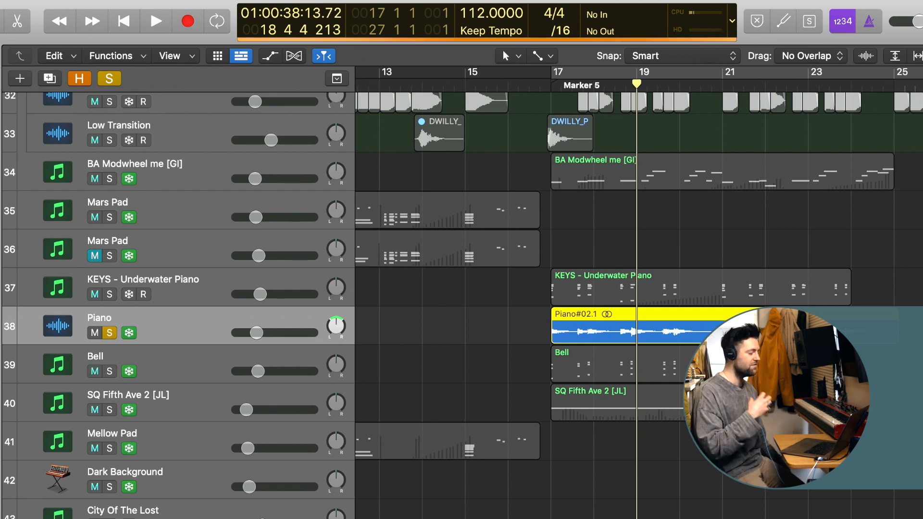
Step: Solo the KEYS - Underwater Piano and Piano tracks together, turn on cycle mode, and audition both from bar 17
click(110, 335)
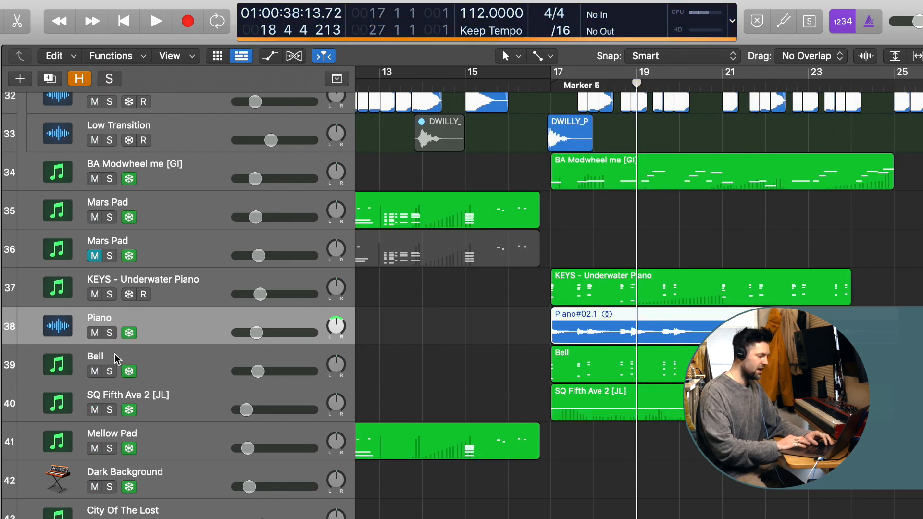
click(110, 295)
click(110, 332)
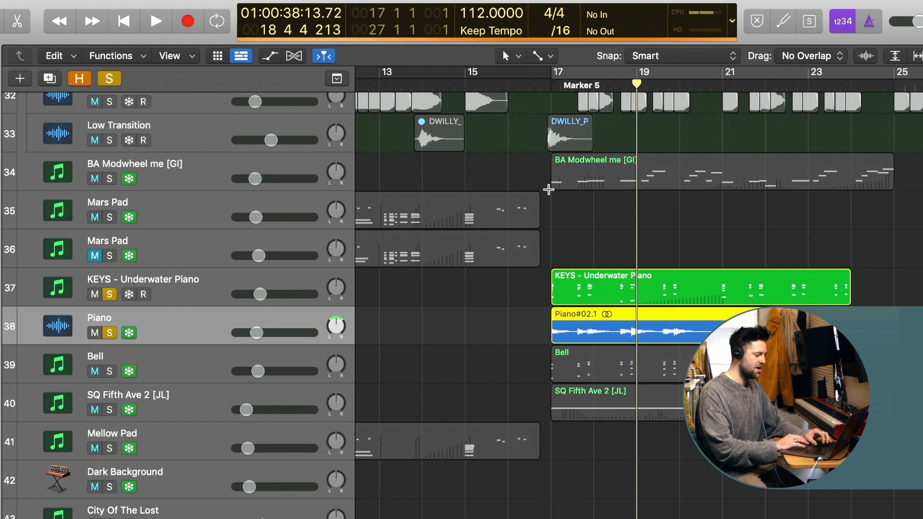
key(c)
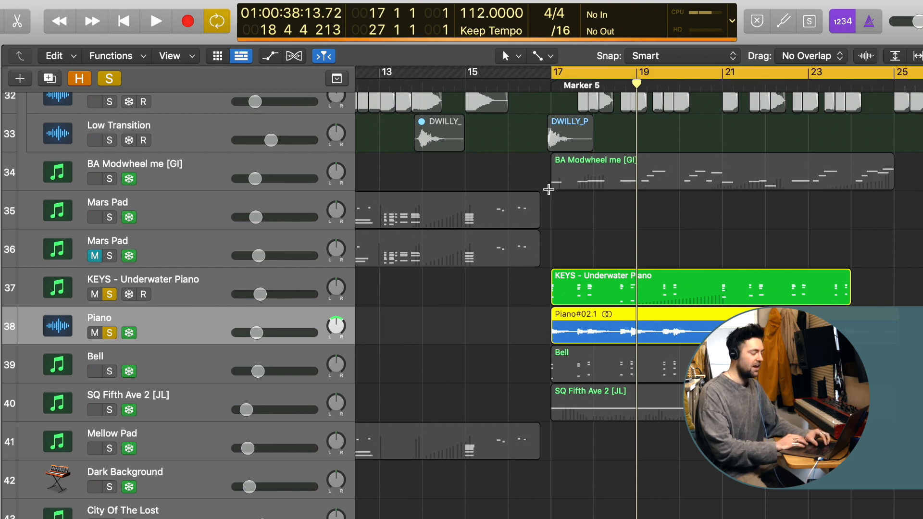
key(space)
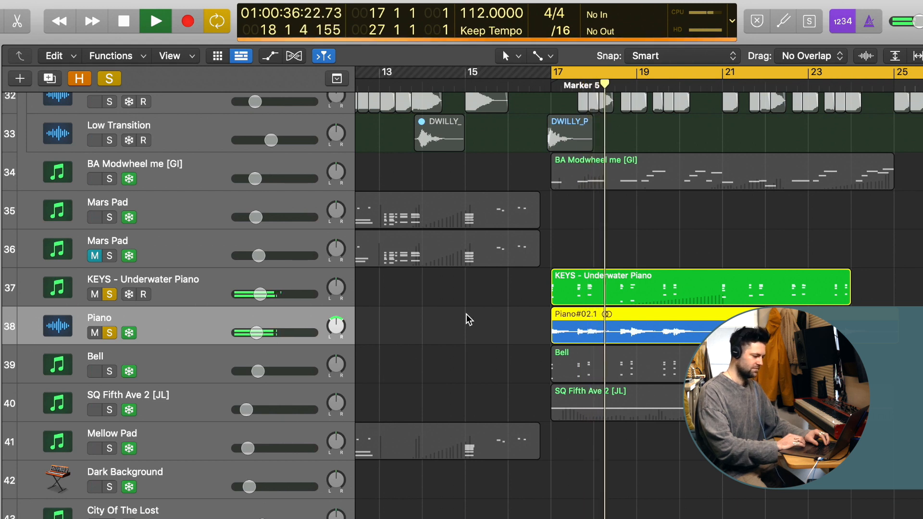
scroll(468, 320, right, 3)
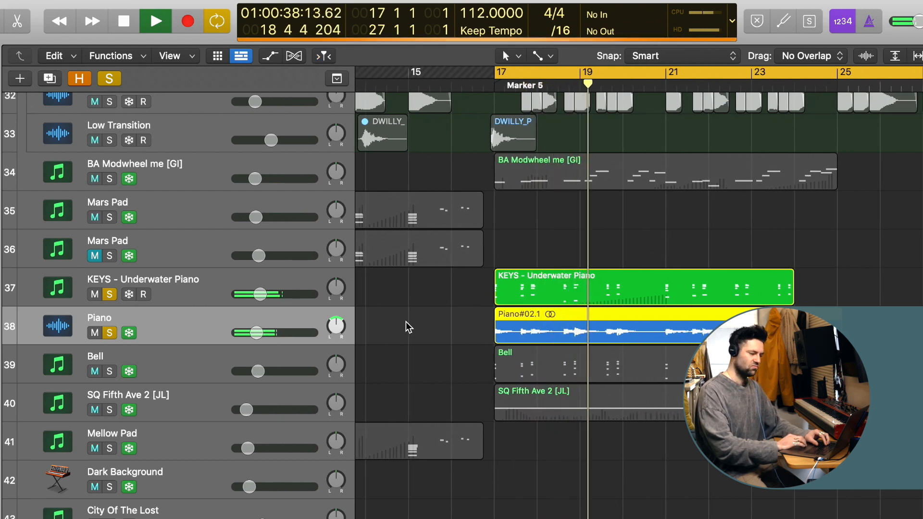
key(Return)
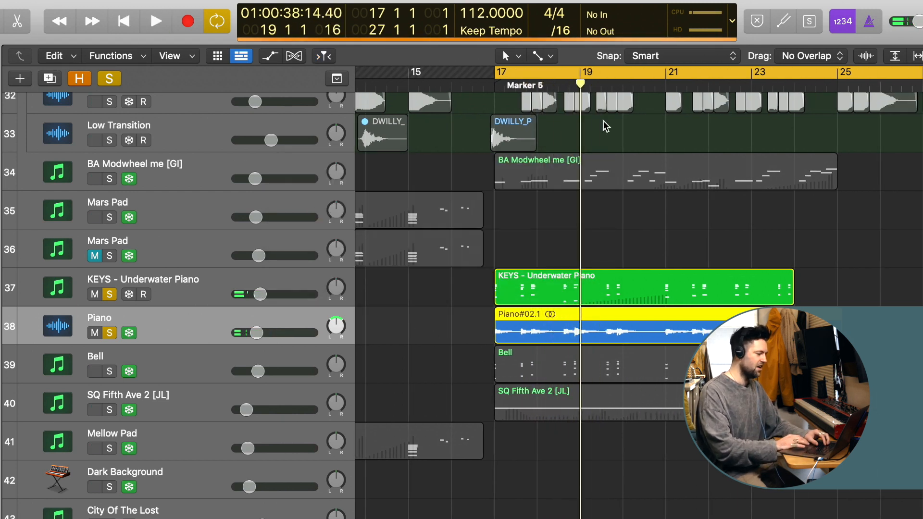
Step: Solo only the Bell track in place of the two piano tracks and audition it from bar 17
click(172, 356)
click(110, 293)
click(110, 330)
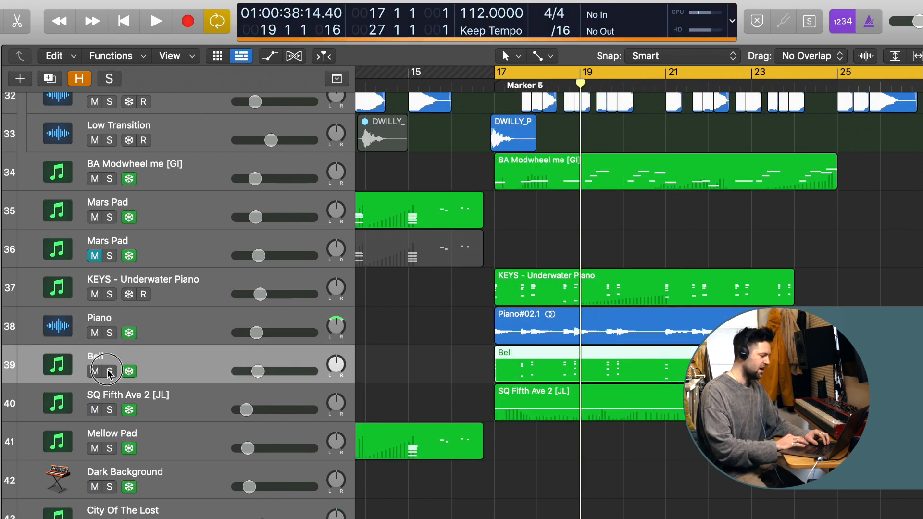
click(110, 371)
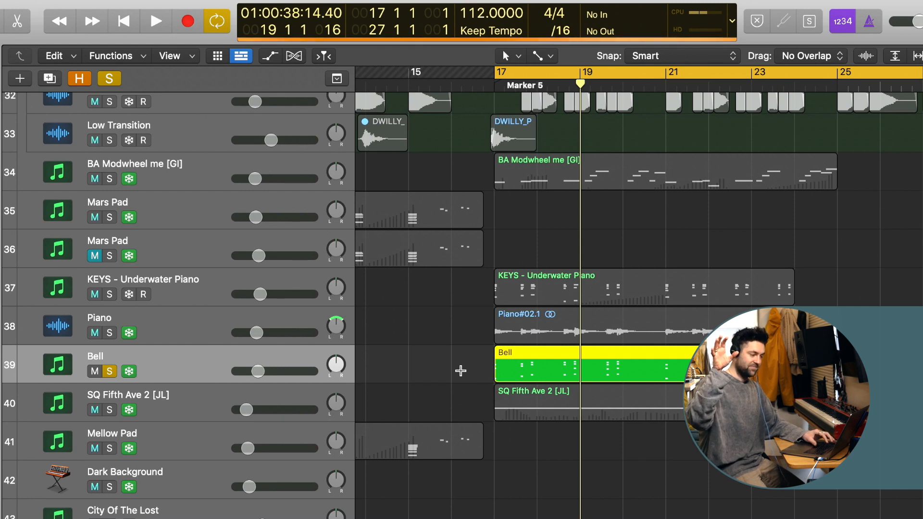
key(space)
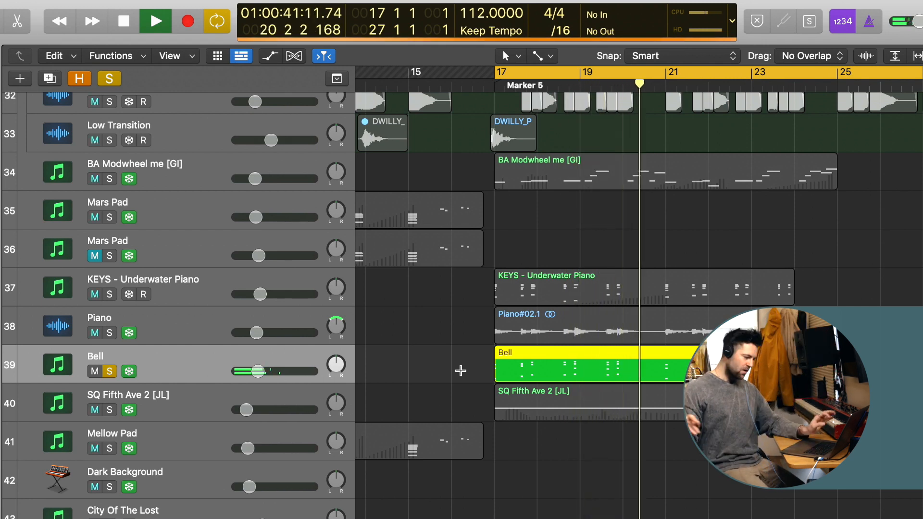
key(space)
Step: Solo the SQ Fifth Ave 2 [JL] track in place of Bell and audition it from bar 17
click(110, 371)
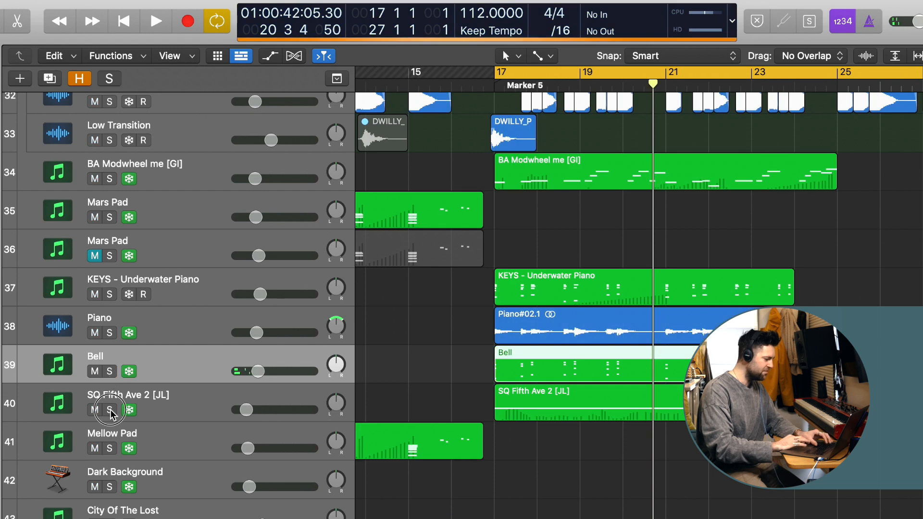
click(110, 410)
key(space)
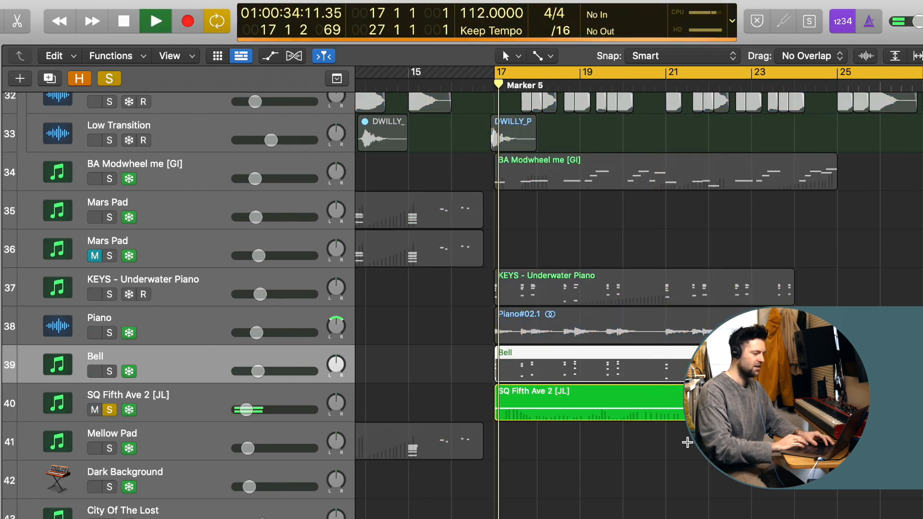
click(191, 400)
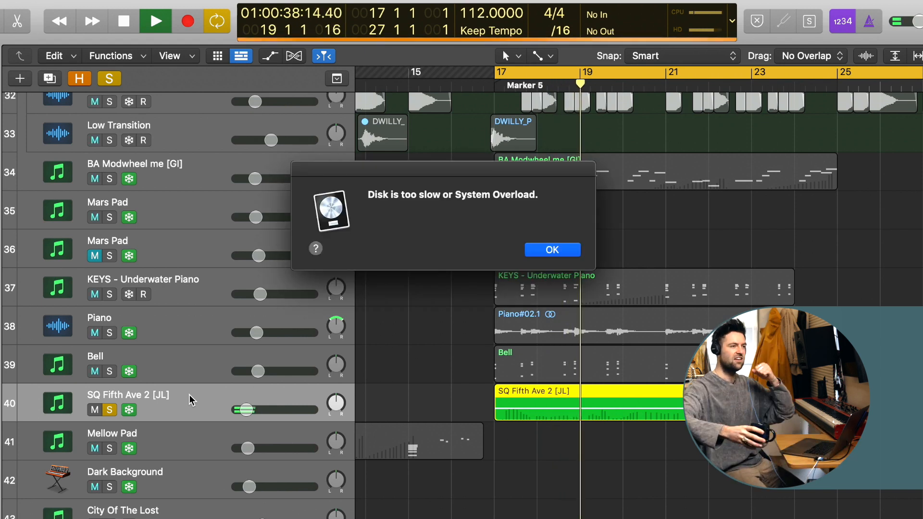
key(Return)
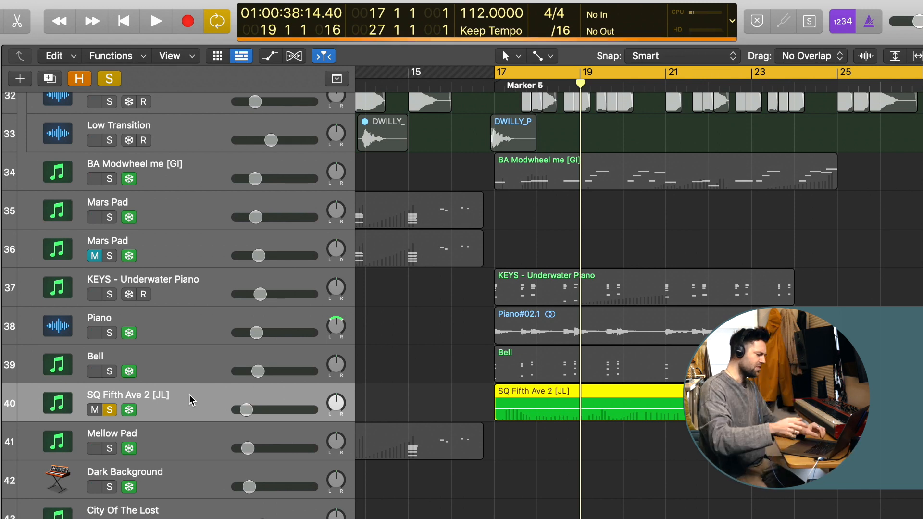
Step: Solo the Mellow Pad track in place of SQ Fifth Ave 2 [JL] and audition it from bar 10 in the Marker 4 section
scroll(478, 440, left, 10)
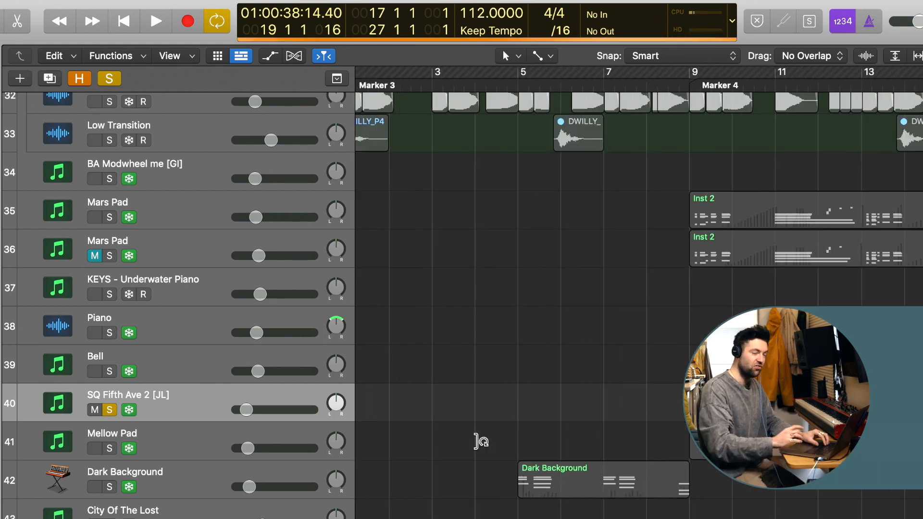
click(743, 86)
click(110, 411)
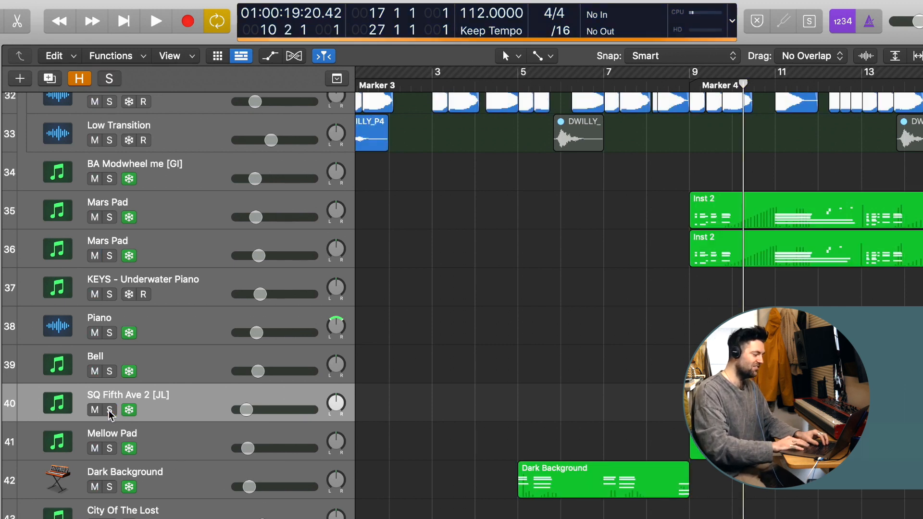
click(110, 449)
click(186, 447)
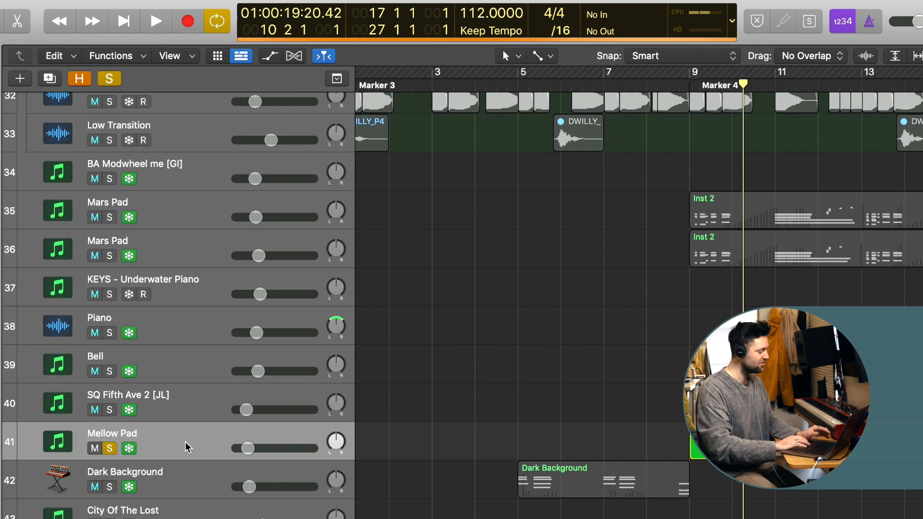
scroll(662, 452, right, 5)
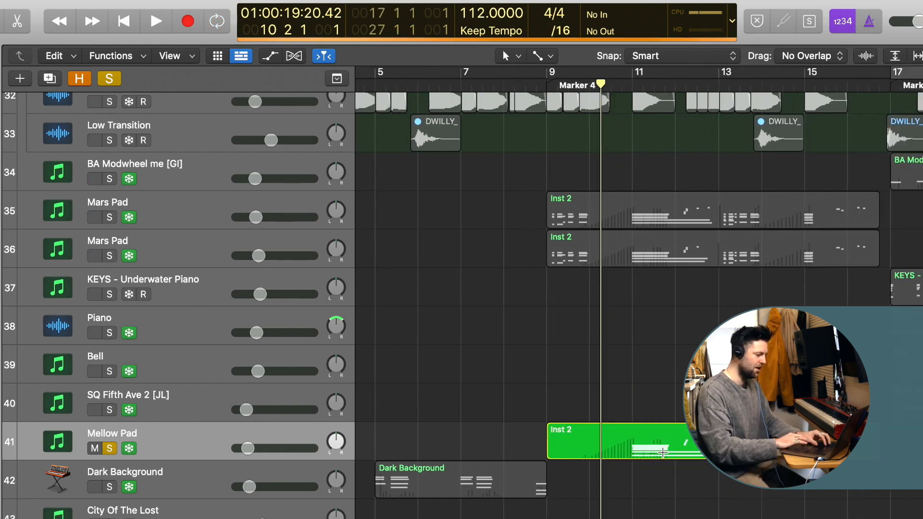
key(space)
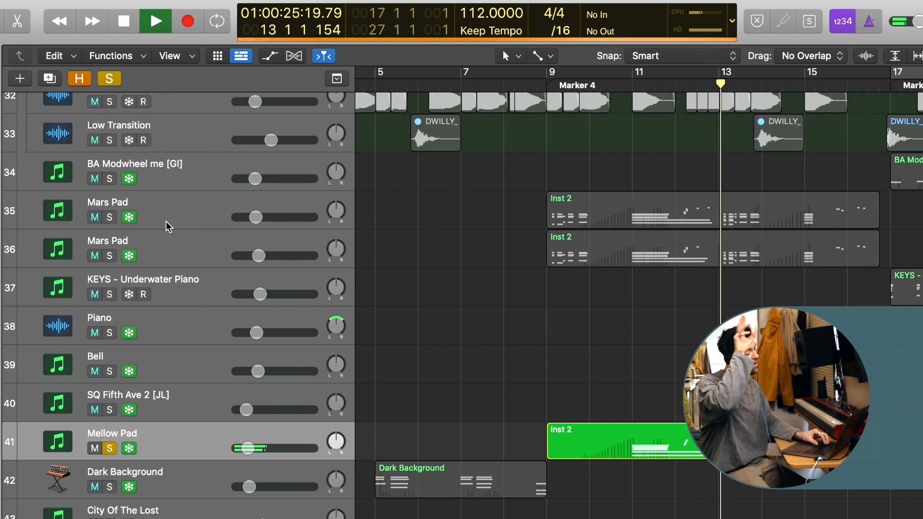
key(space)
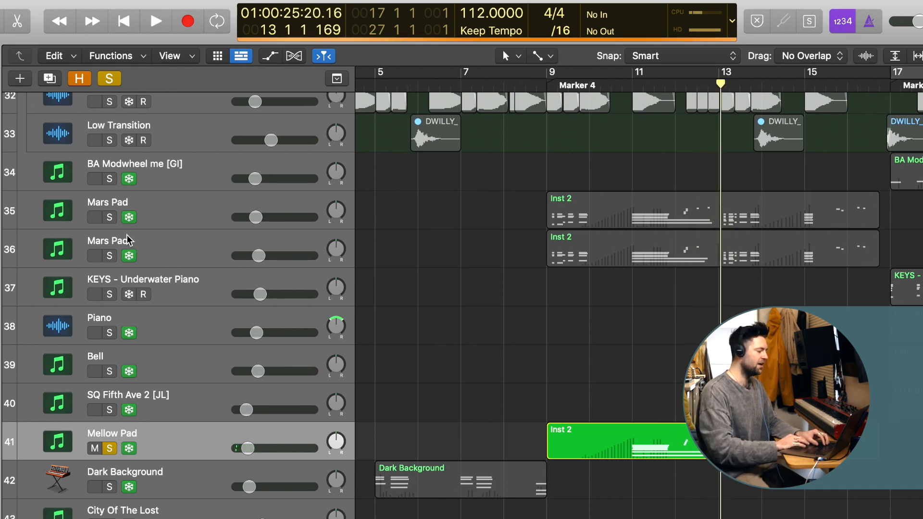
Step: Solo both Mars Pad tracks alongside Mellow Pad, play from bar 9, and take Mellow Pad out of the solo during playback
click(110, 218)
click(111, 256)
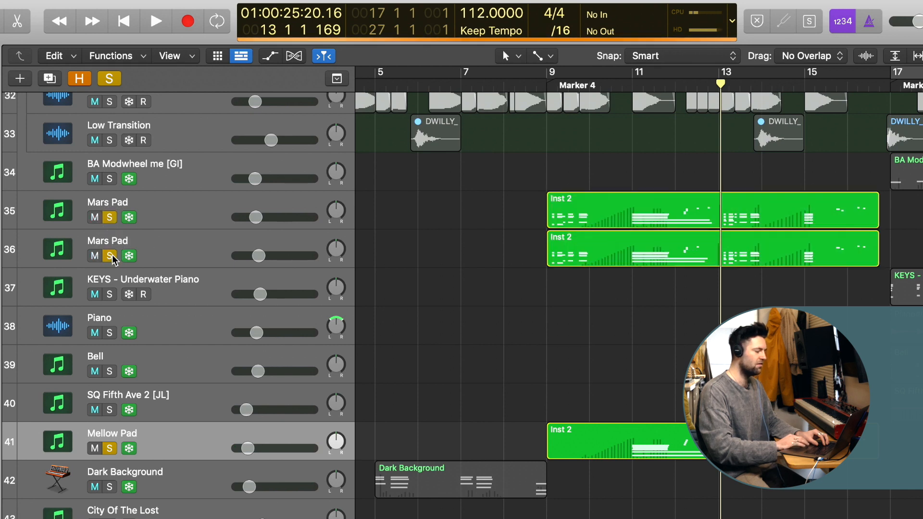
click(664, 86)
scroll(660, 88, right, 2)
click(575, 87)
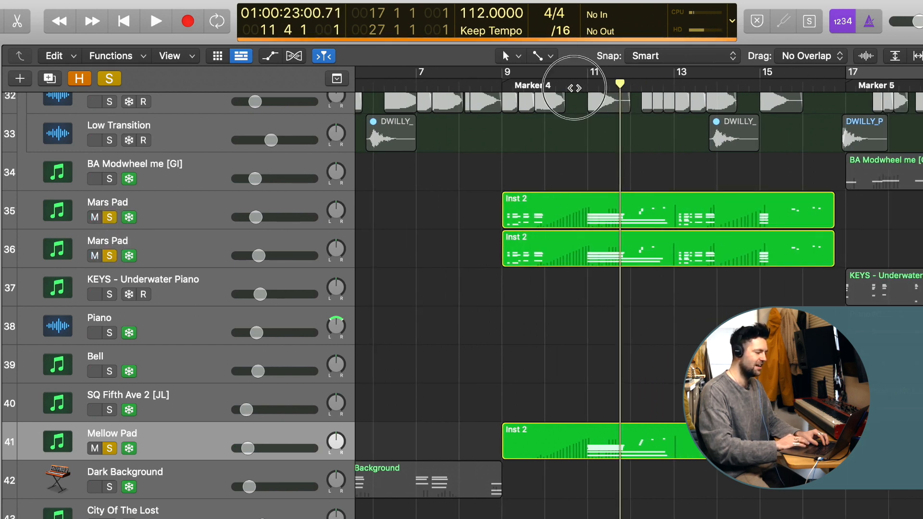
click(502, 86)
key(space)
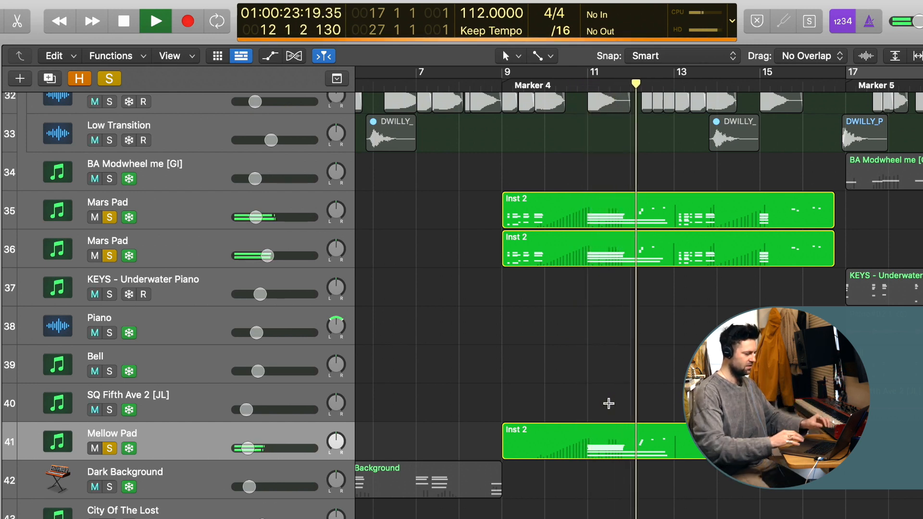
click(110, 449)
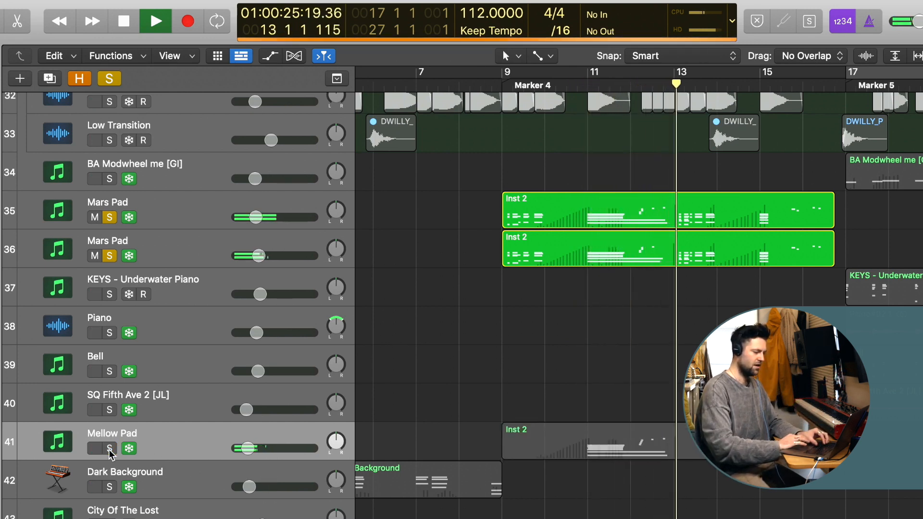
key(space)
Step: Clear all solos, solo the Dark Background track, and audition it from around bar 5
scroll(447, 399, down, 5)
scroll(447, 399, left, 5)
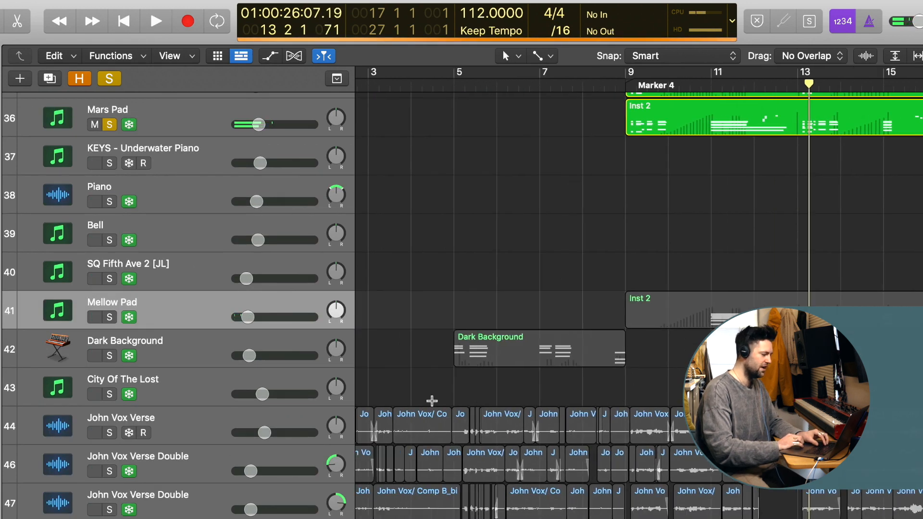
click(109, 78)
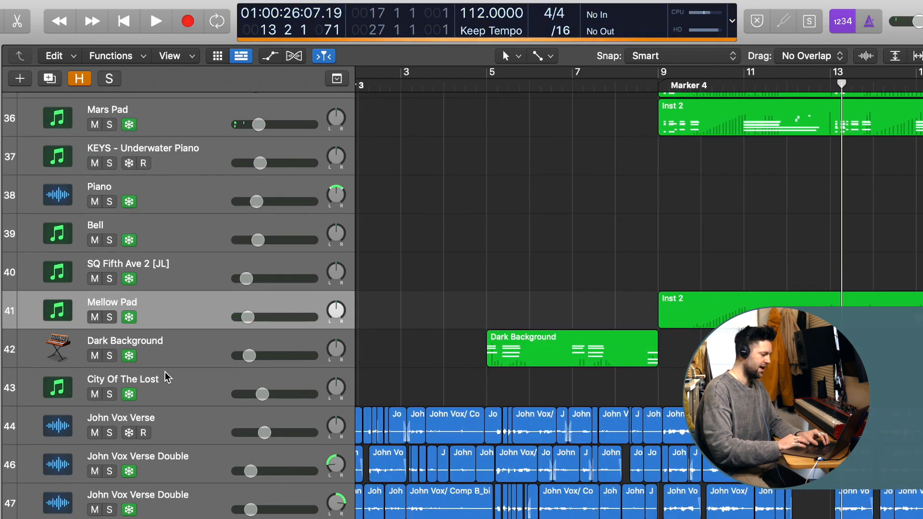
click(162, 356)
click(111, 356)
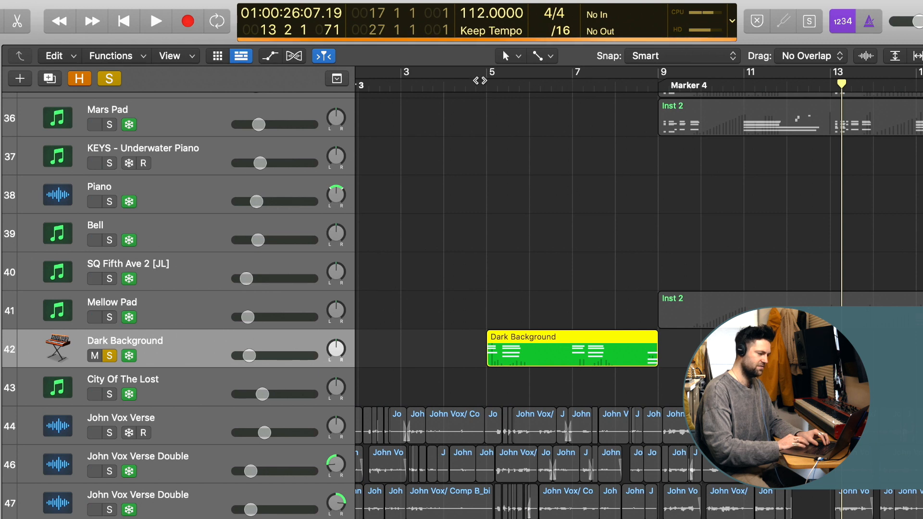
click(483, 86)
scroll(597, 358, left, 3)
key(space)
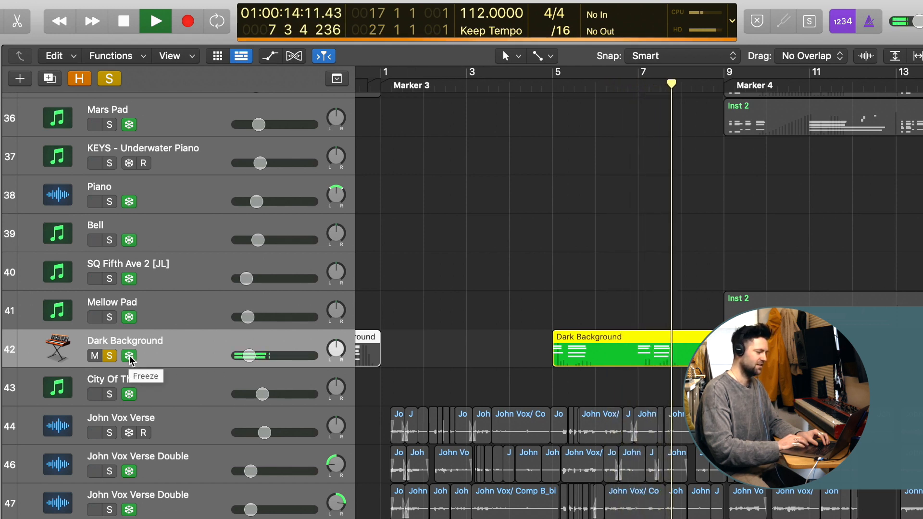
Step: Stop playback, show track automation, look at Dark Background's automation parameter choices, and unfreeze that track
key(Return)
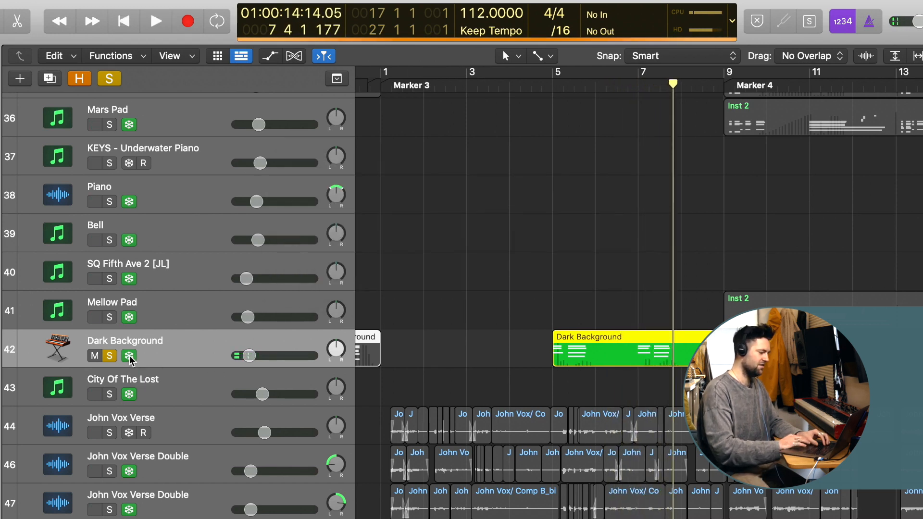
key(a)
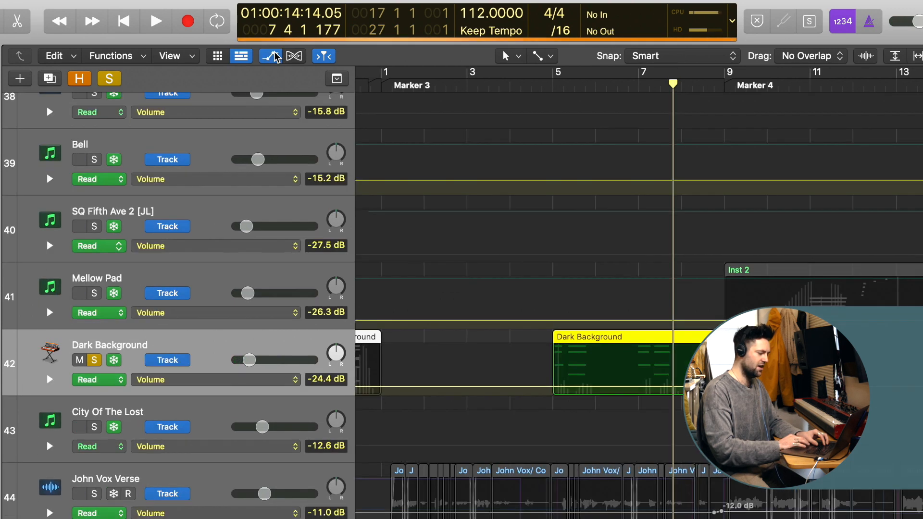
click(269, 380)
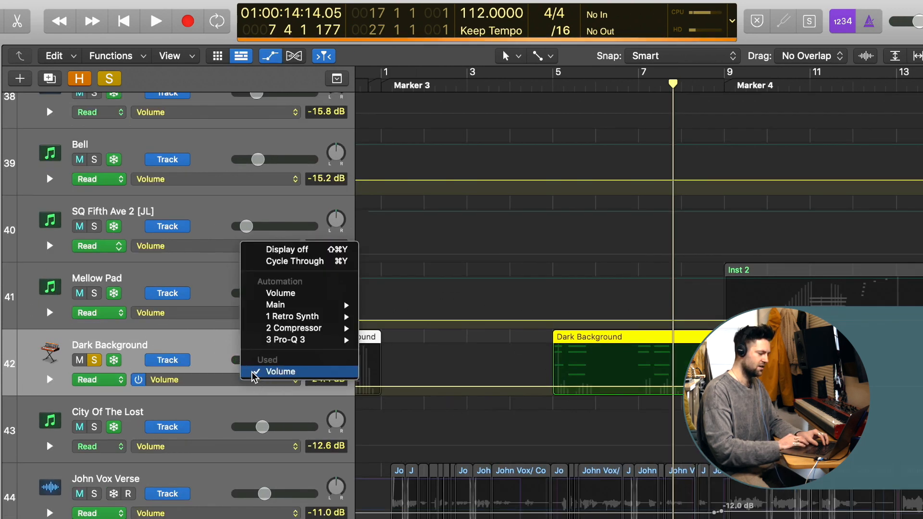
click(226, 349)
click(112, 359)
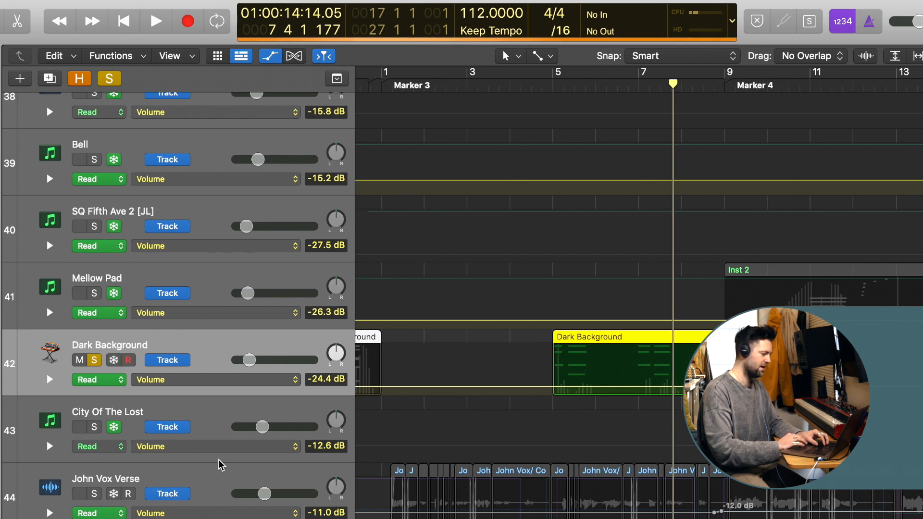
Step: Open the Dark Background synth and play from just before bar 5 while sweeping the filter's Env amount
key(v)
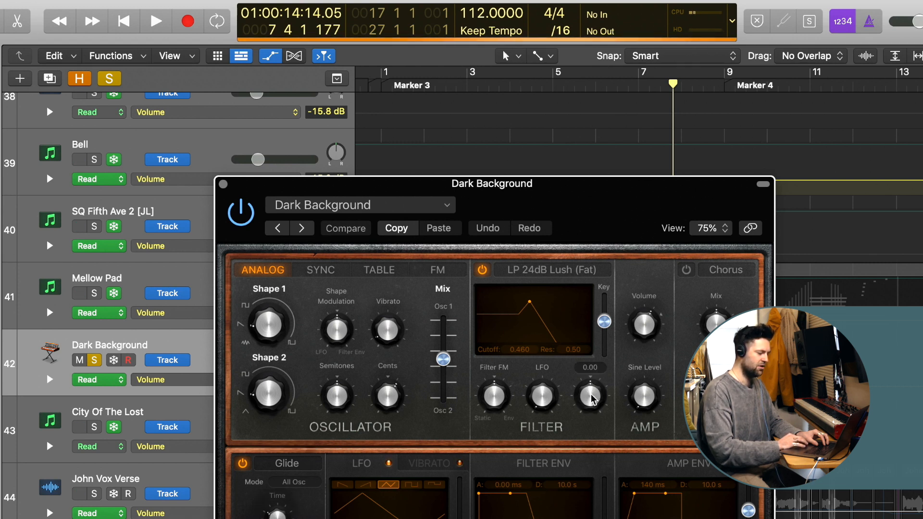
drag(553, 184, 639, 457)
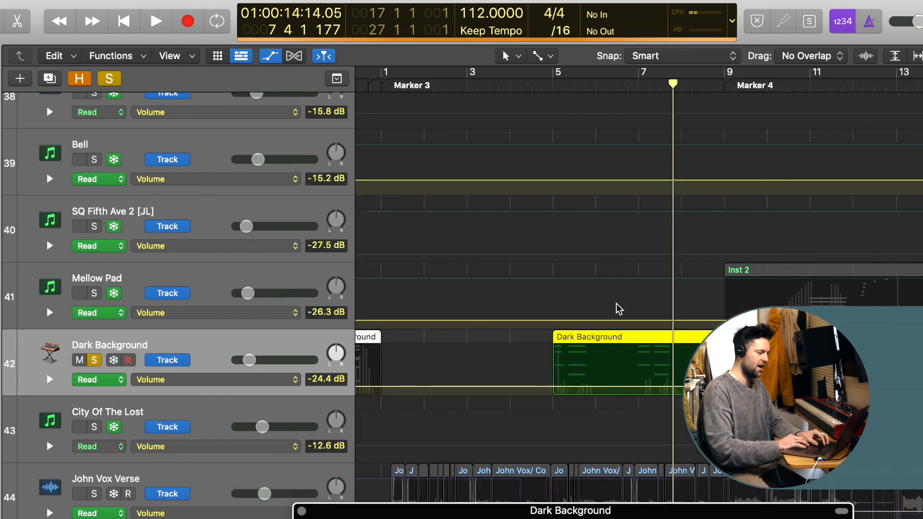
click(526, 86)
drag(648, 511, 517, 226)
key(space)
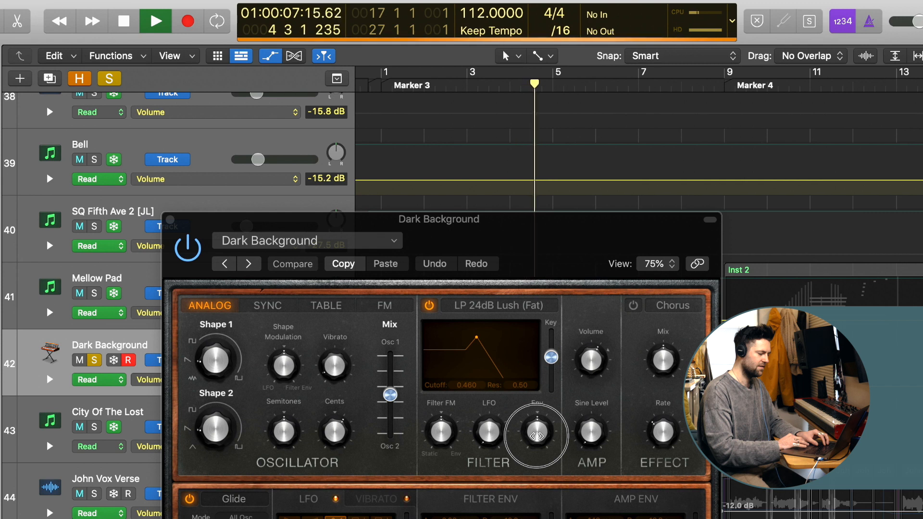
mouse_move(534, 422)
mouse_down()
mouse_move(529, 367)
mouse_move(533, 434)
mouse_move(522, 392)
mouse_move(517, 437)
mouse_move(536, 439)
mouse_move(535, 430)
mouse_up()
Step: Replay from around bar 5 while lowering the filter's Env amount to -0.01, then stop, close the synth and unsolo Dark Background
key(Return)
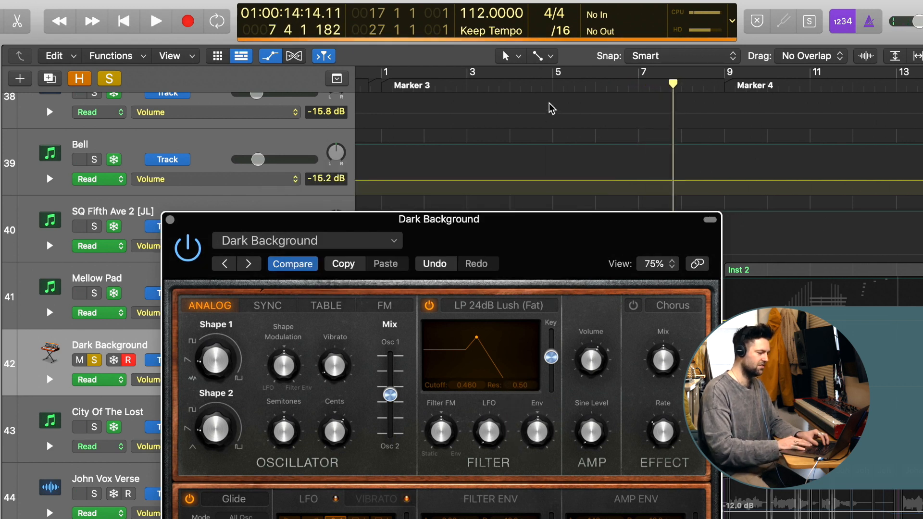
click(552, 82)
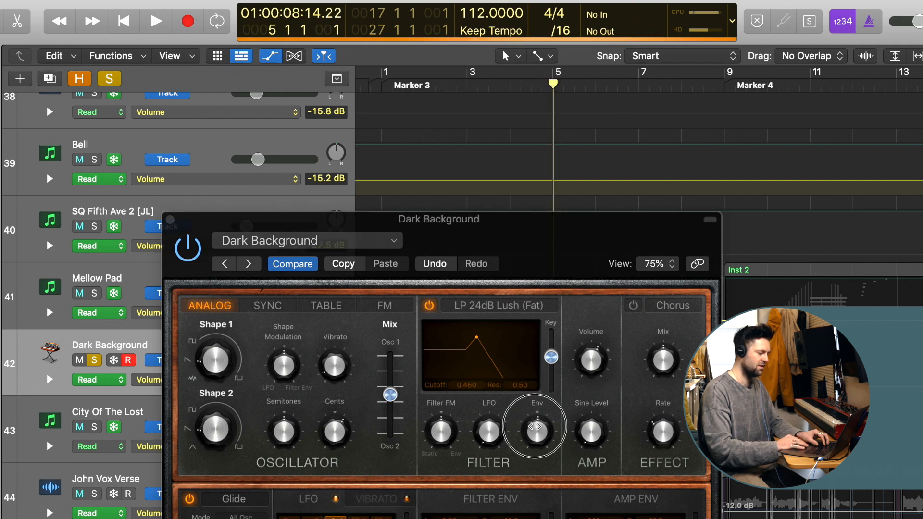
key(space)
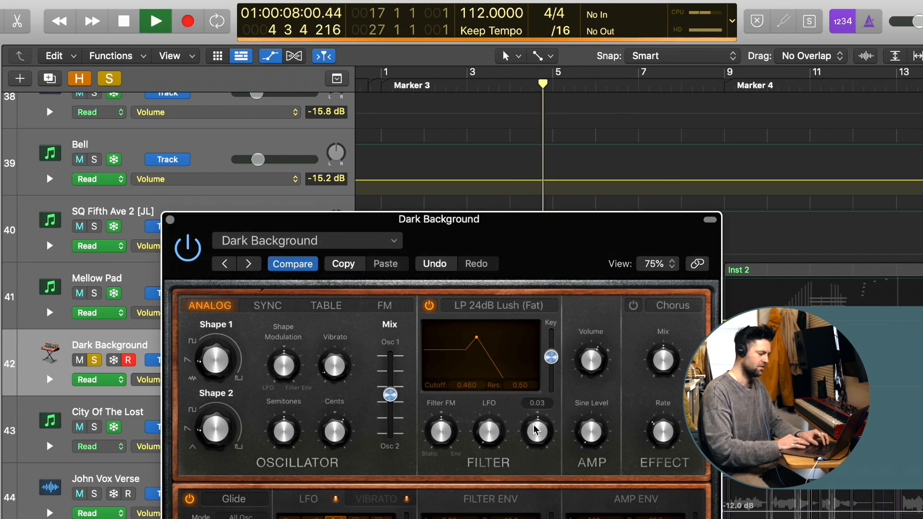
drag(536, 430, 510, 430)
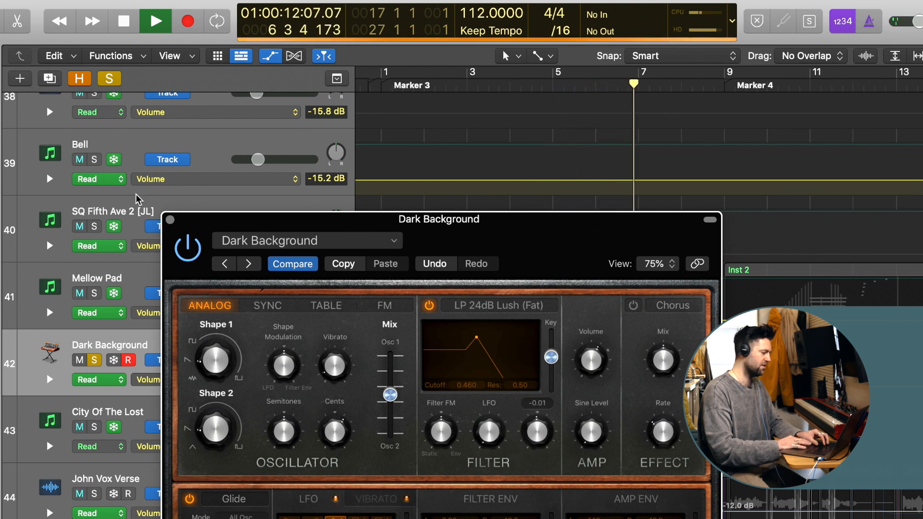
key(space)
click(169, 219)
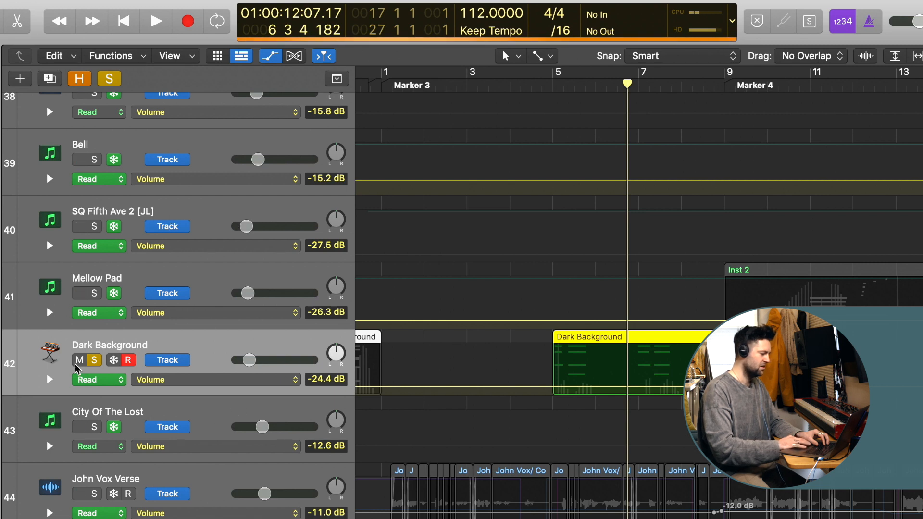
click(94, 361)
Step: Solo the City Of The Lost track and audition its Inst 8 region from bar 51
key(super+Left)
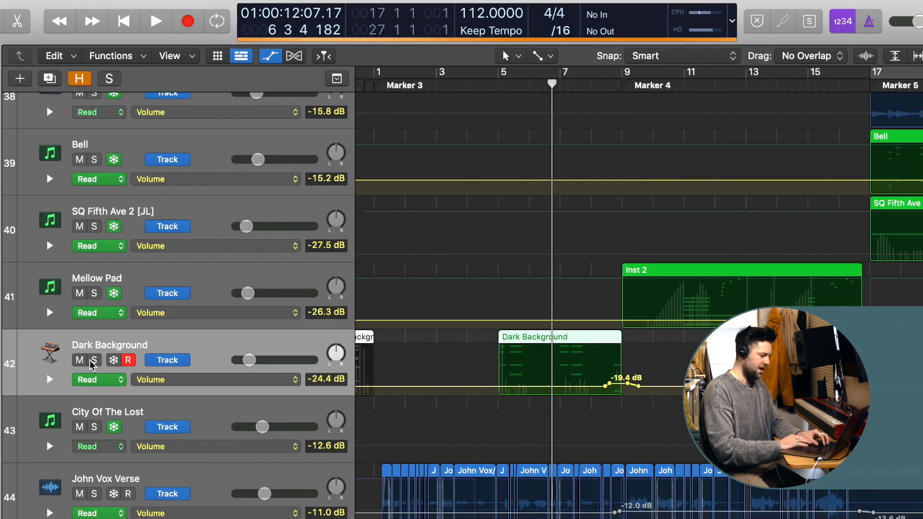
click(95, 427)
scroll(416, 416, right, 10)
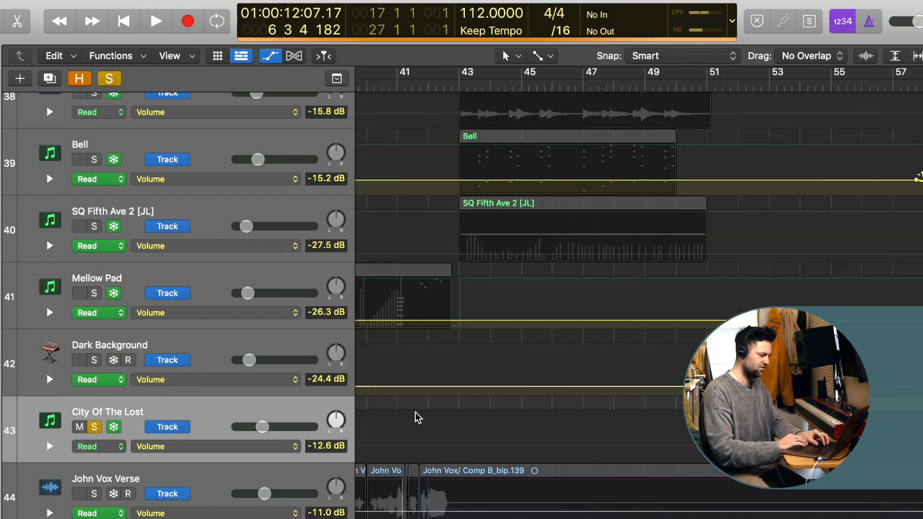
scroll(417, 417, right, 5)
click(400, 87)
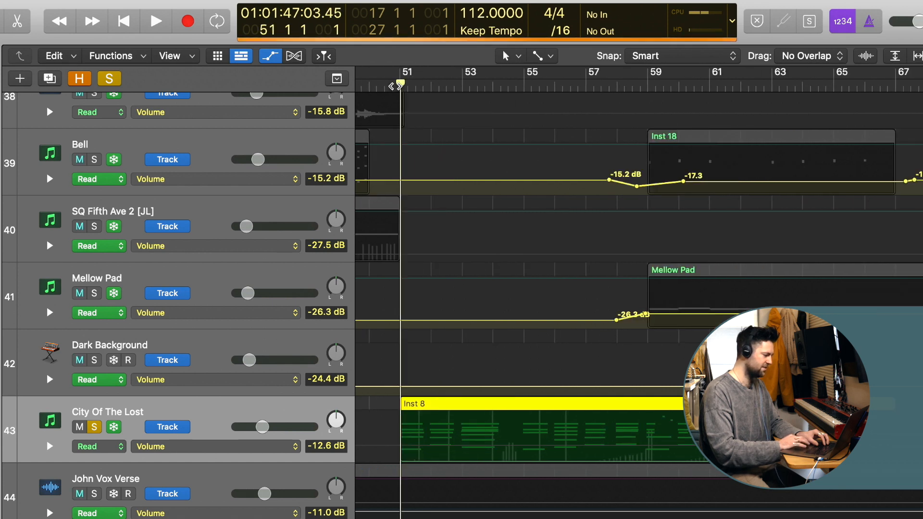
key(space)
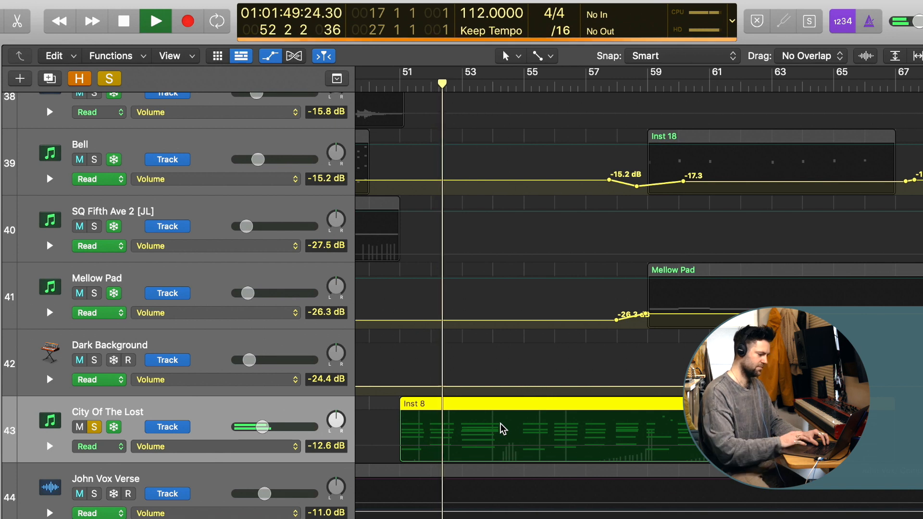
scroll(500, 429, left, 1)
scroll(503, 430, left, 2)
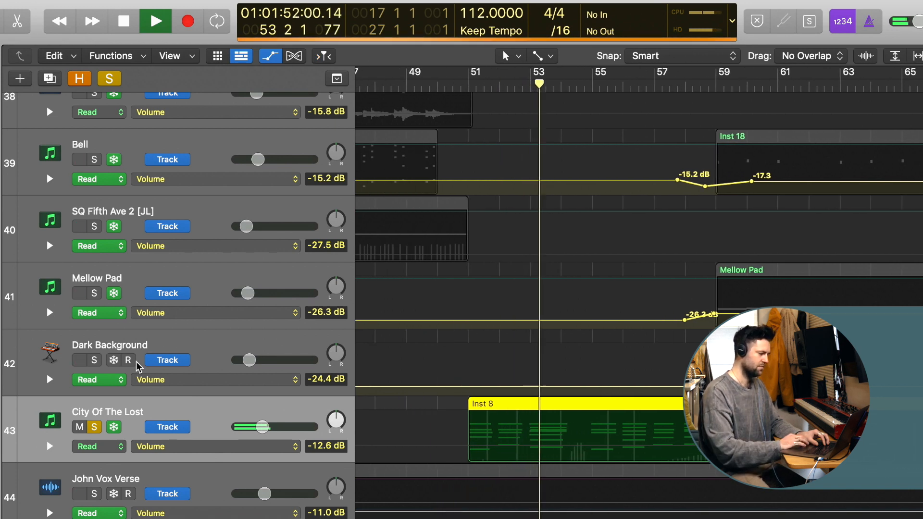
Step: Compare City Of The Lost in the full mix and soloed during playback, then leave it unsoloed and stop
click(110, 79)
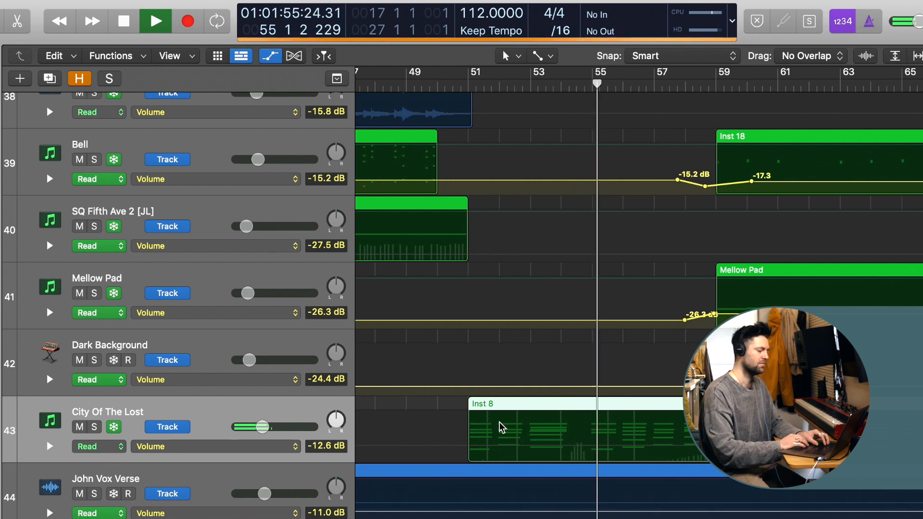
scroll(501, 427, right, 1)
scroll(501, 427, left, 3)
scroll(501, 427, right, 3)
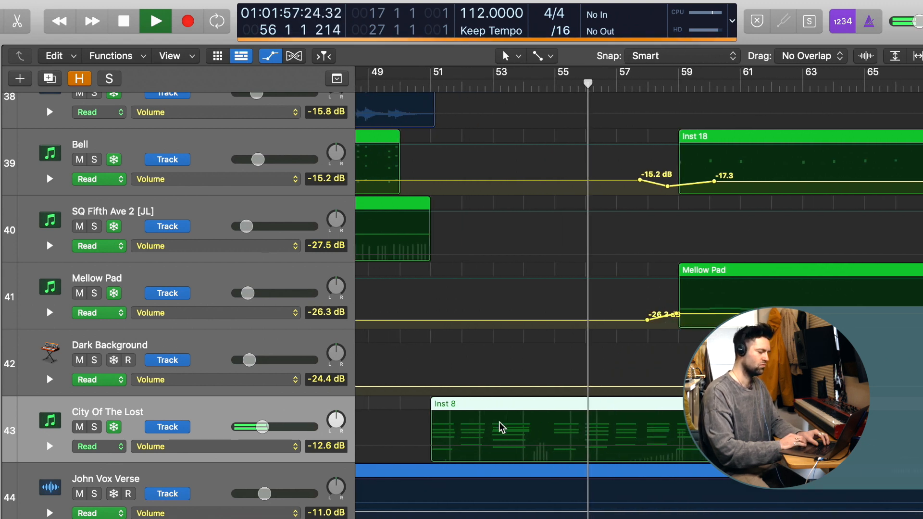
click(94, 427)
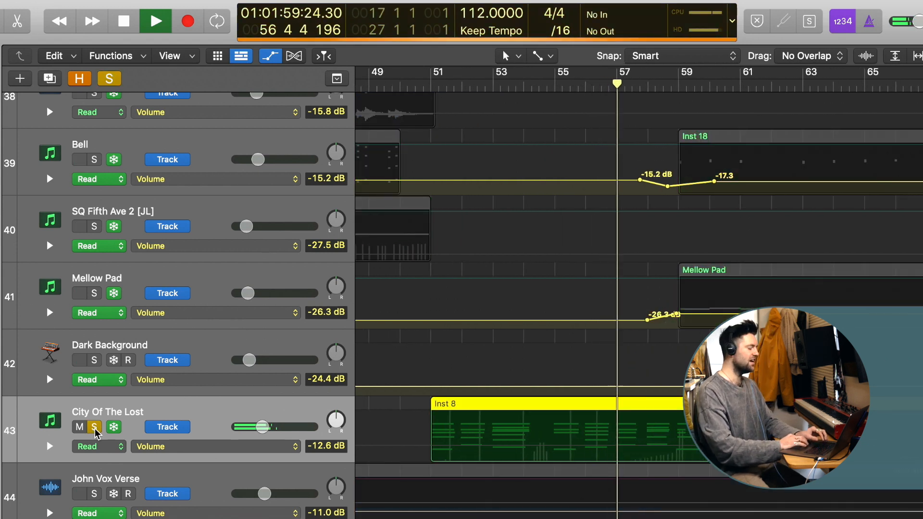
click(94, 427)
key(space)
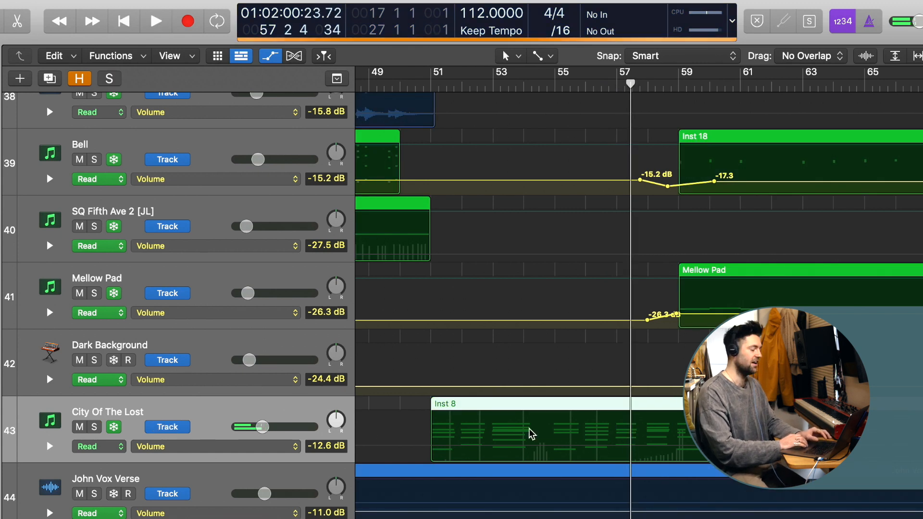
Step: Hide track automation and move the playhead back to bar 1 of the arrangement
scroll(529, 433, left, 5)
click(271, 63)
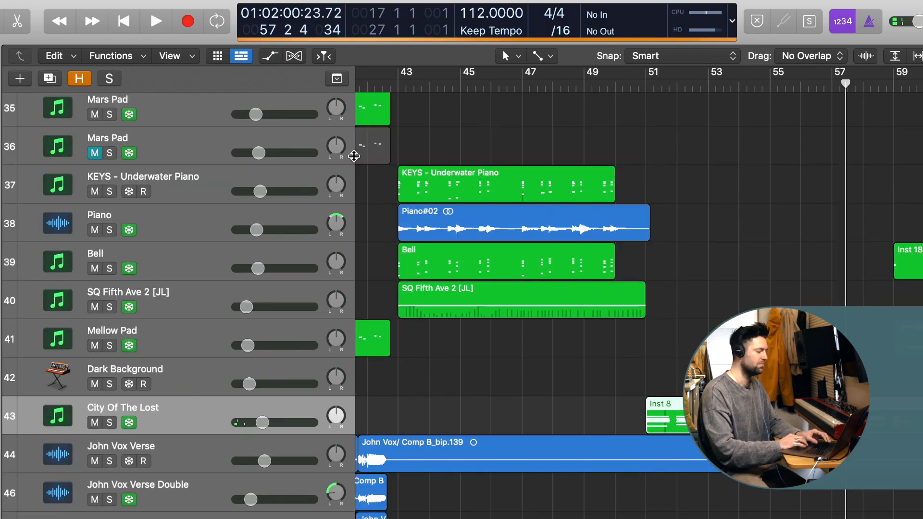
key(super+Left)
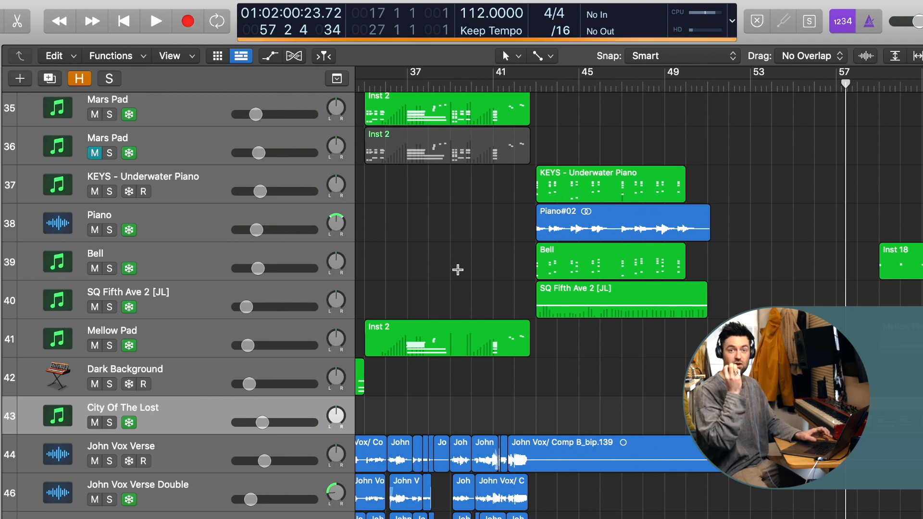
scroll(458, 269, left, 5)
scroll(458, 270, left, 15)
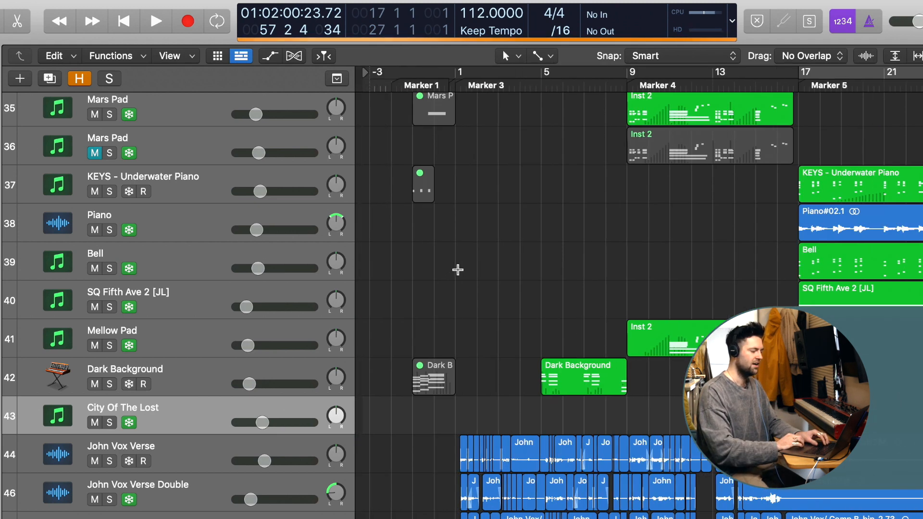
click(453, 85)
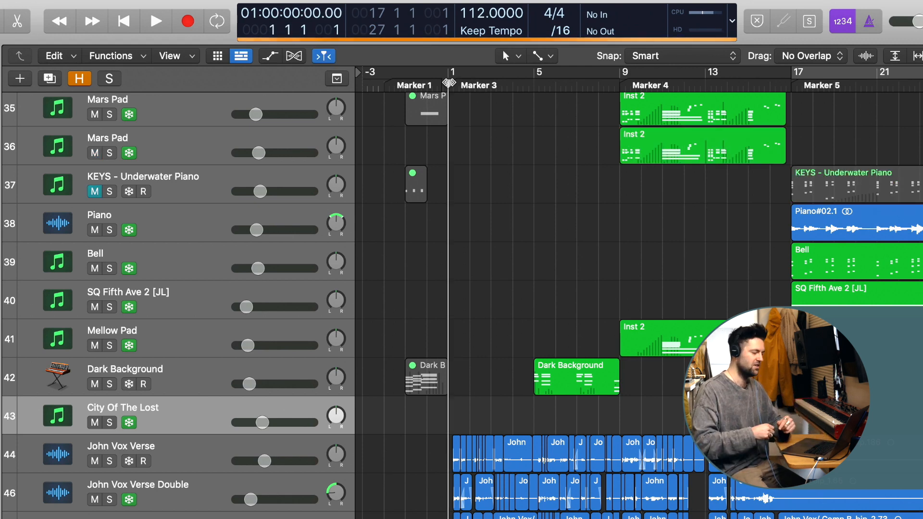
key(super+Left)
Step: Look over the keyboard and vocal layers around Markers 3 to 5, then solo the lead verse vocal on track 44
scroll(664, 301, right, 3)
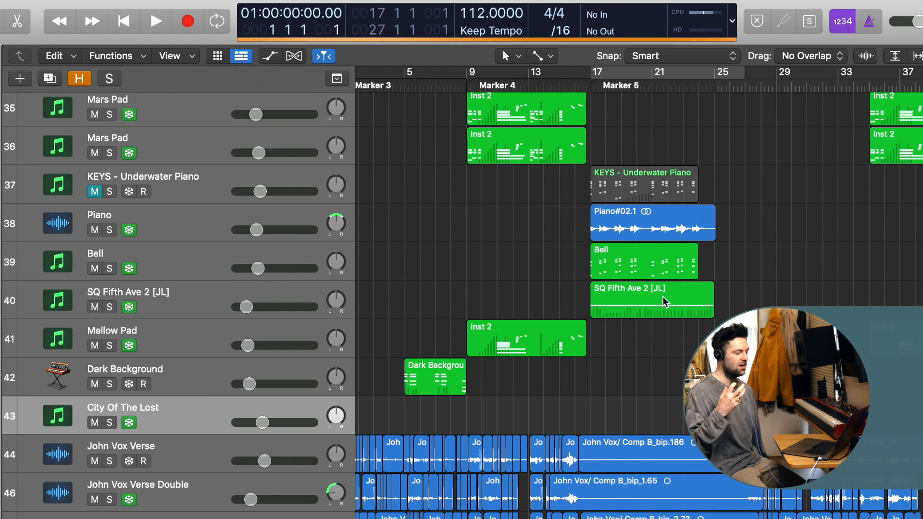
scroll(664, 299, left, 3)
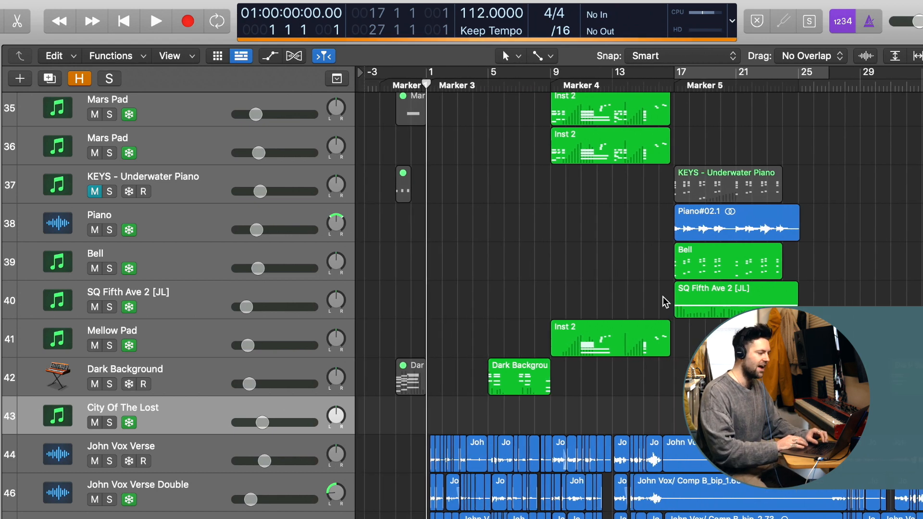
click(423, 88)
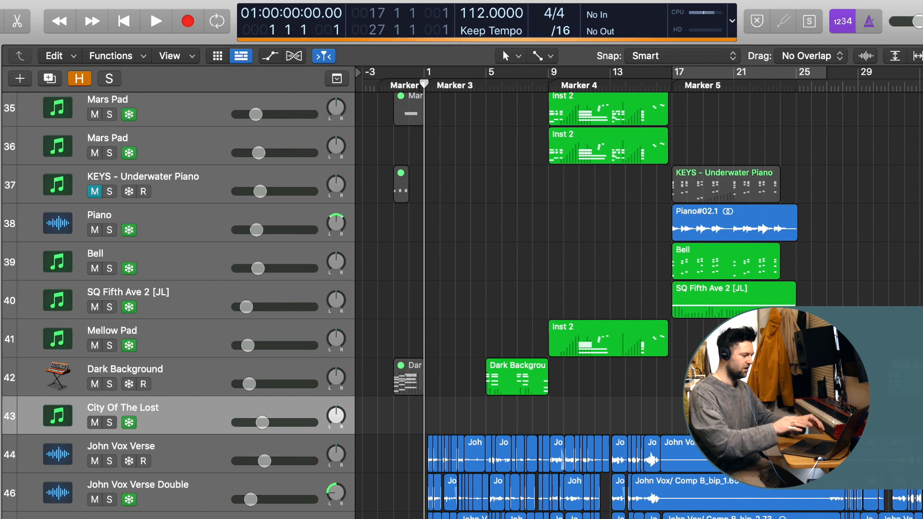
scroll(450, 495, down, 5)
scroll(450, 496, right, 3)
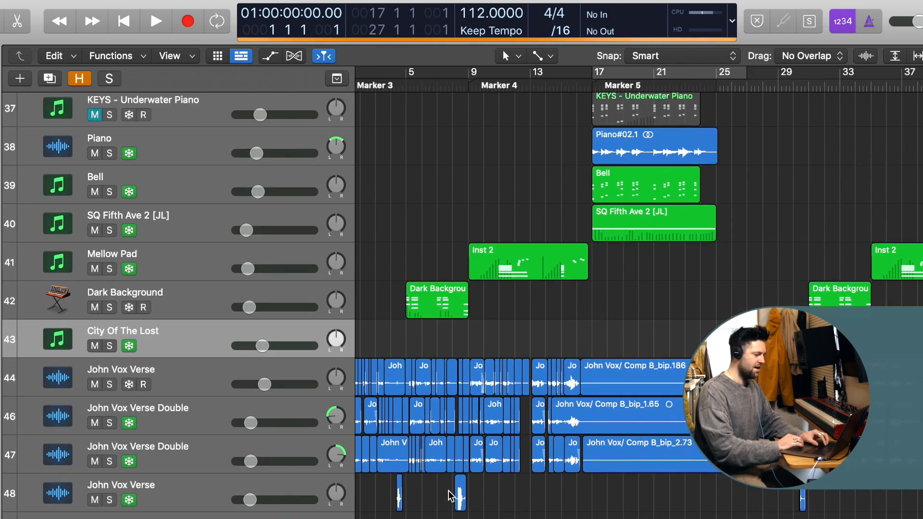
scroll(450, 495, left, 3)
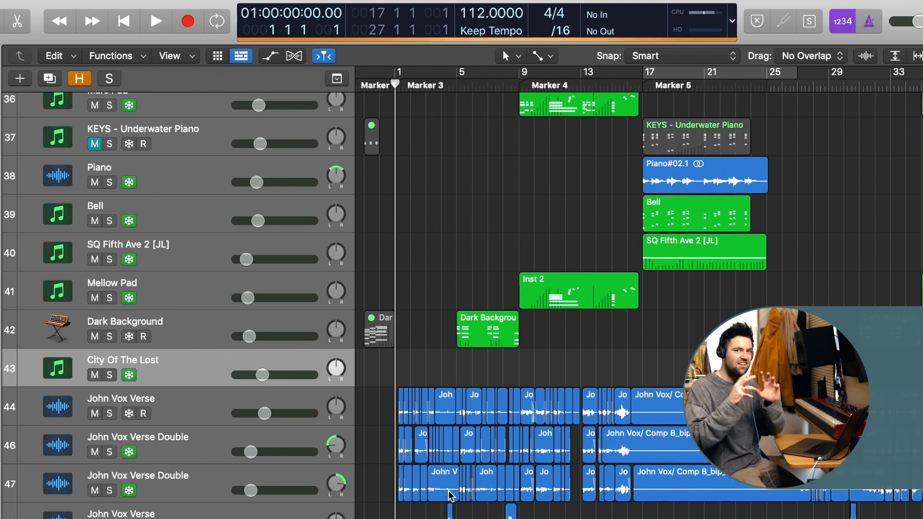
scroll(450, 496, down, 8)
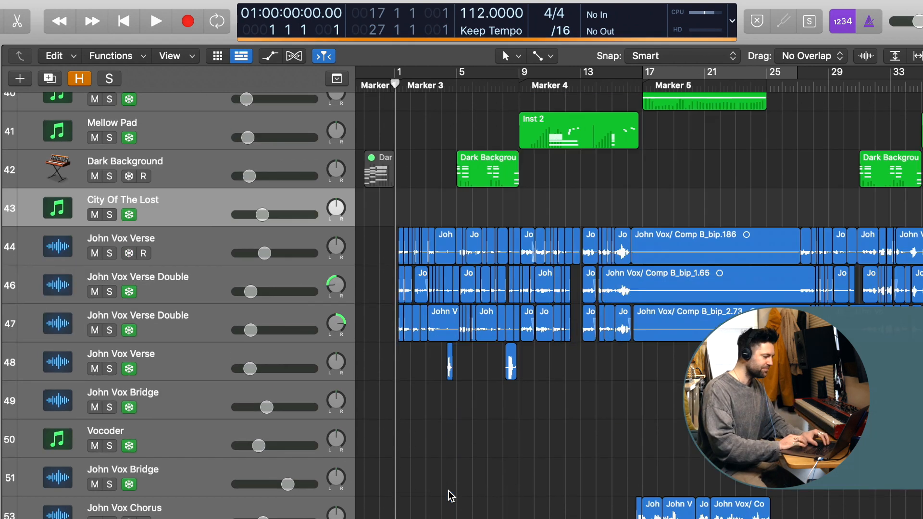
click(152, 259)
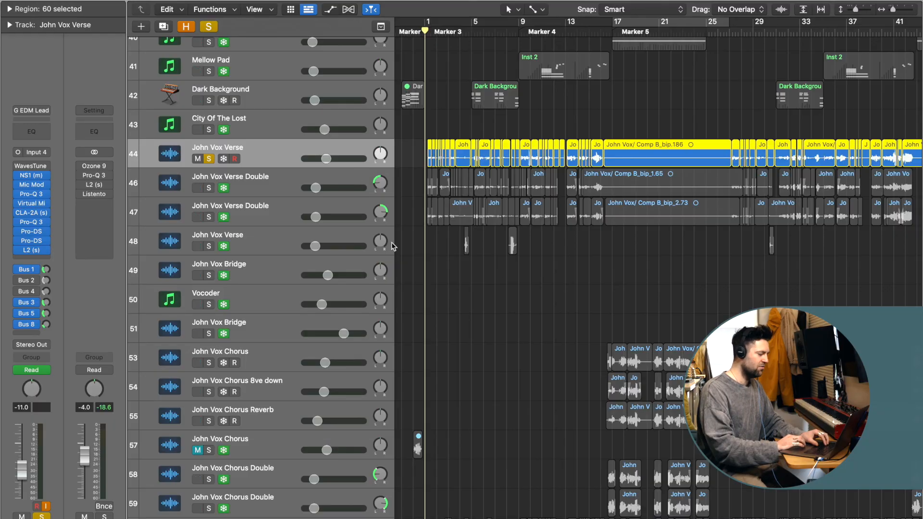
Step: Clear all solos and select the Strings region at bar 59 on the Dbl Bass track
scroll(428, 274, down, 20)
scroll(428, 275, down, 20)
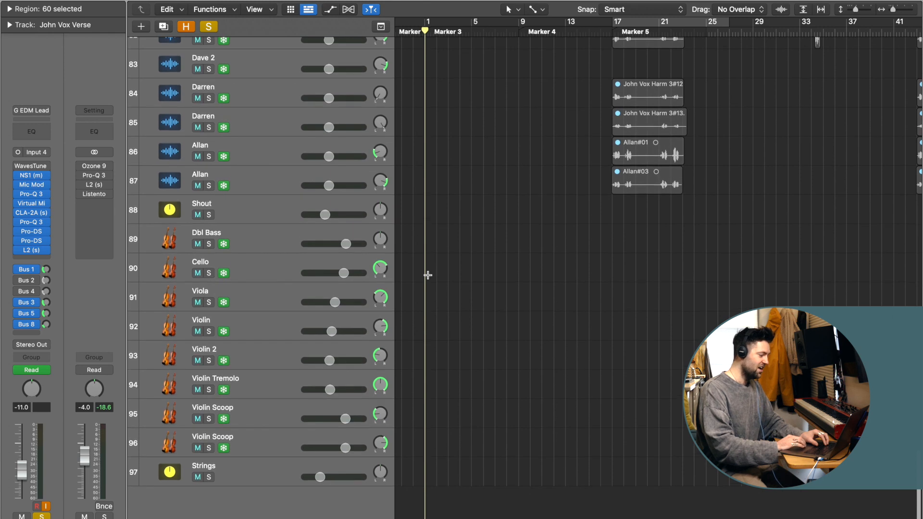
scroll(428, 275, right, 15)
scroll(428, 275, right, 1)
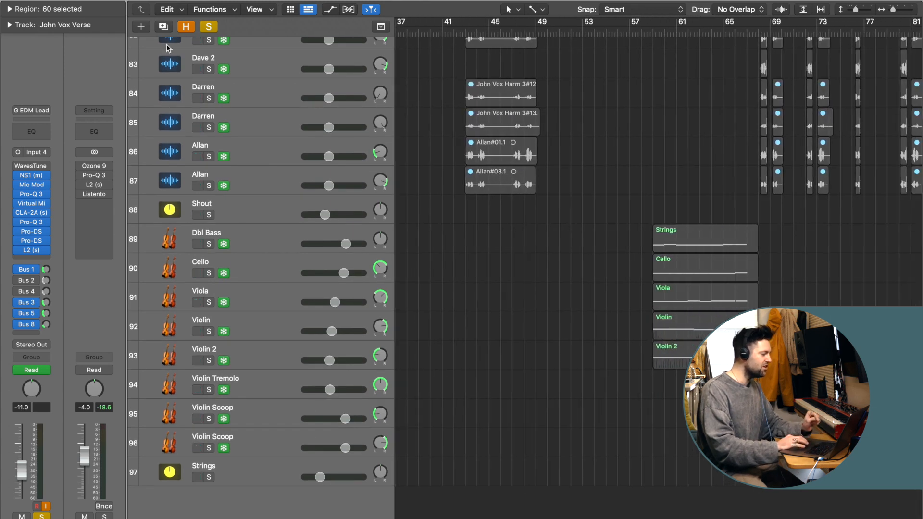
click(209, 29)
click(691, 245)
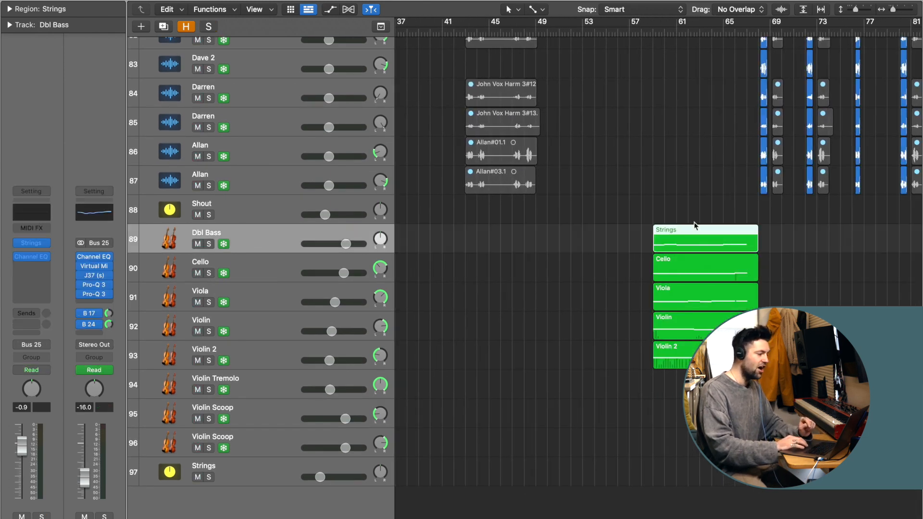
Step: Move the playhead to bar 59, where the string regions start, and look over the string parts in the arrangement
click(649, 33)
scroll(438, 292, left, 5)
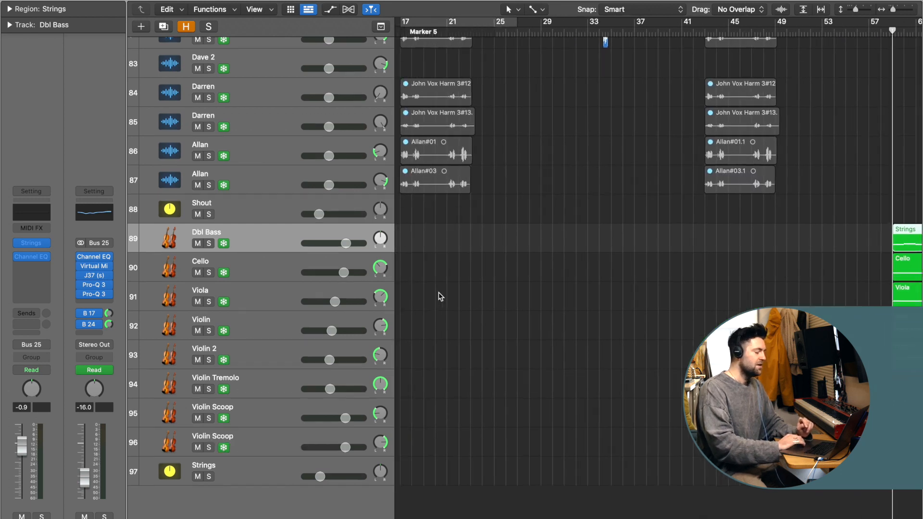
scroll(439, 293, right, 10)
scroll(438, 296, left, 5)
scroll(440, 296, right, 2)
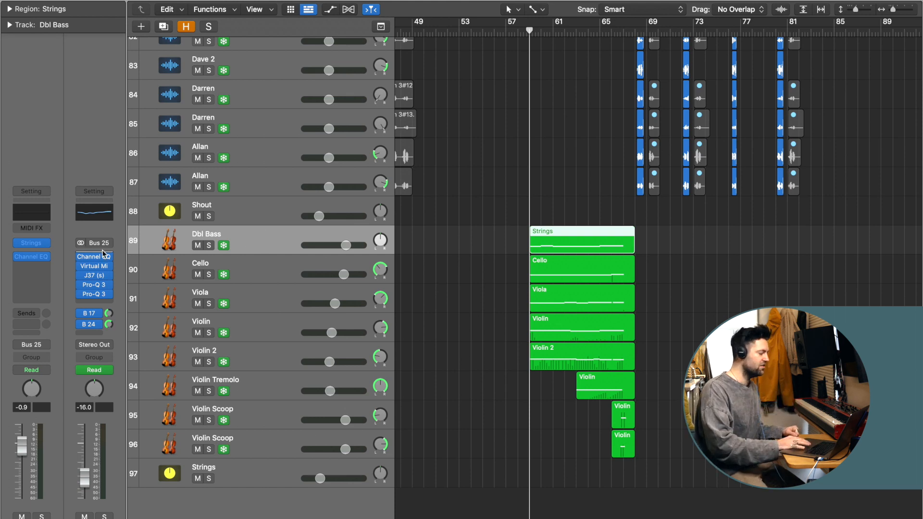
Step: Select the Cello track, check the bus 17 send's destination, and examine the VerbSuite Classics reverb on Aux 24 in the mixer
click(267, 279)
click(98, 315)
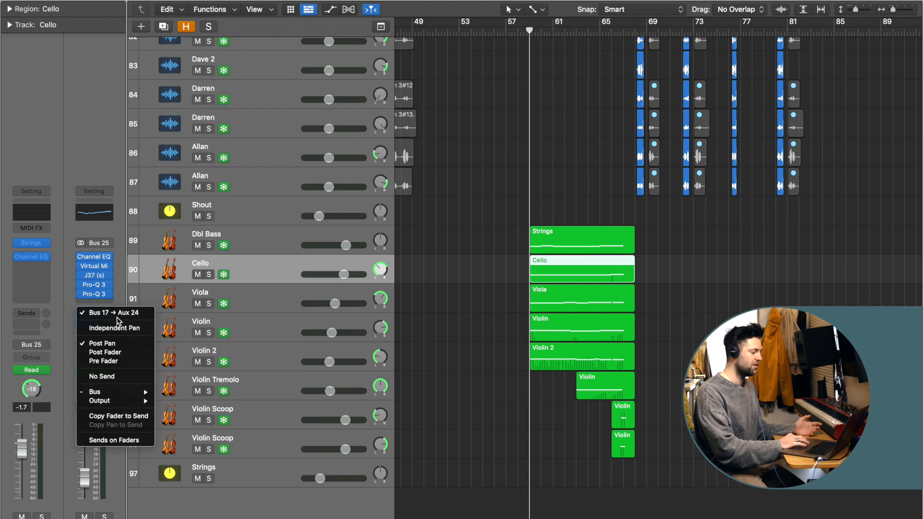
click(118, 301)
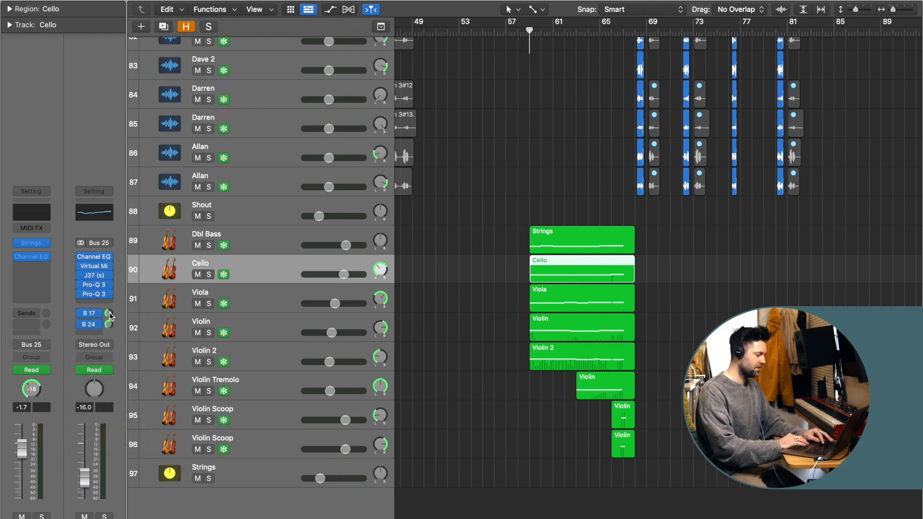
key(x)
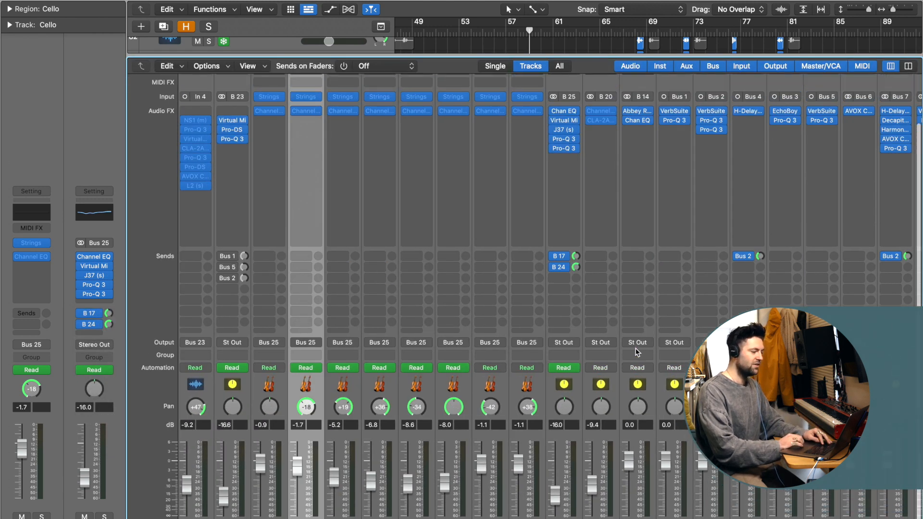
scroll(637, 352, right, 6)
scroll(752, 287, left, 1)
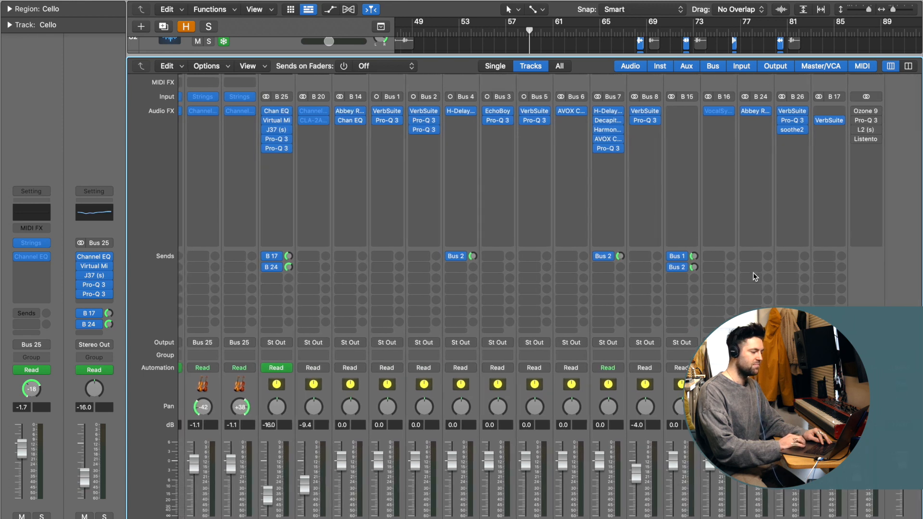
click(832, 122)
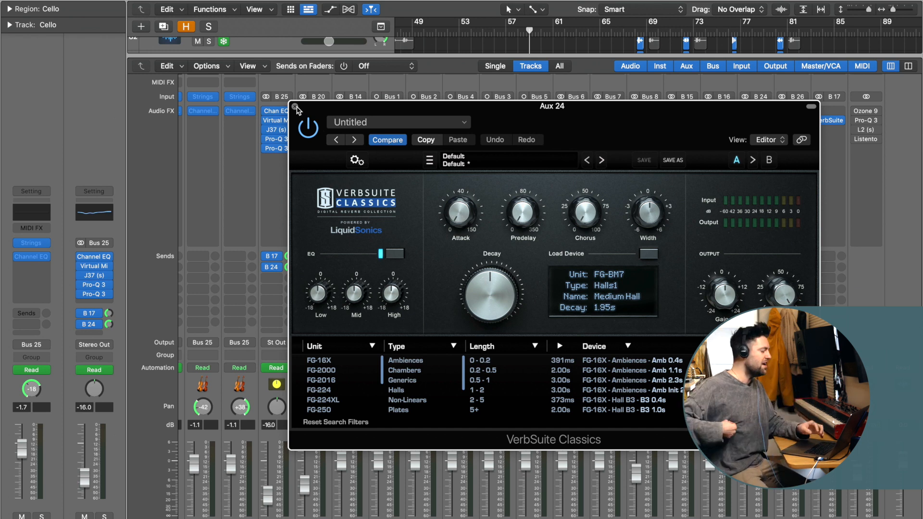
click(295, 106)
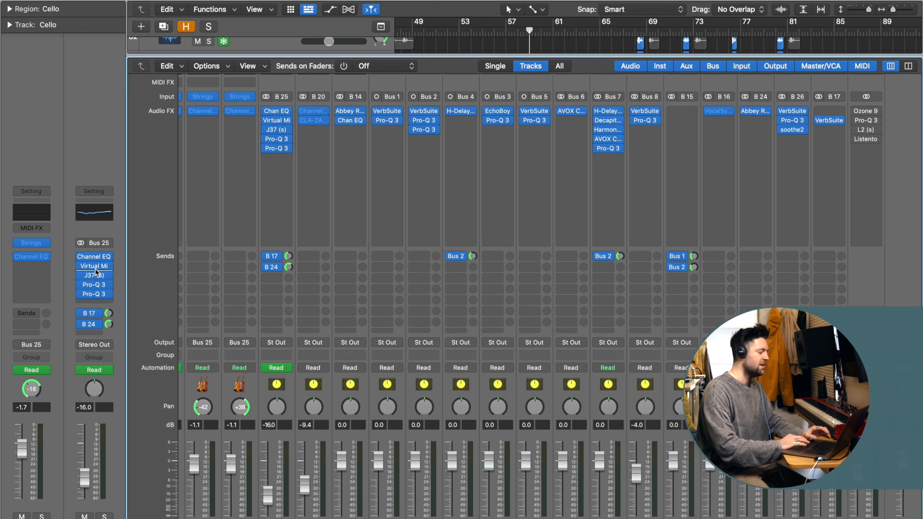
Step: Check the bus 24 send's destination, examine the Abbey Road Plates reverb on Aux 20, and close the plug-in and mixer
click(97, 324)
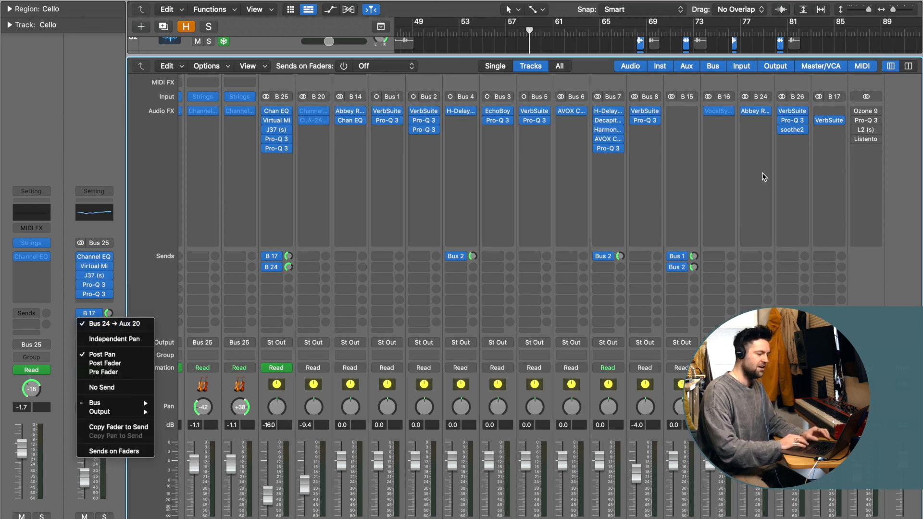
click(763, 112)
click(762, 112)
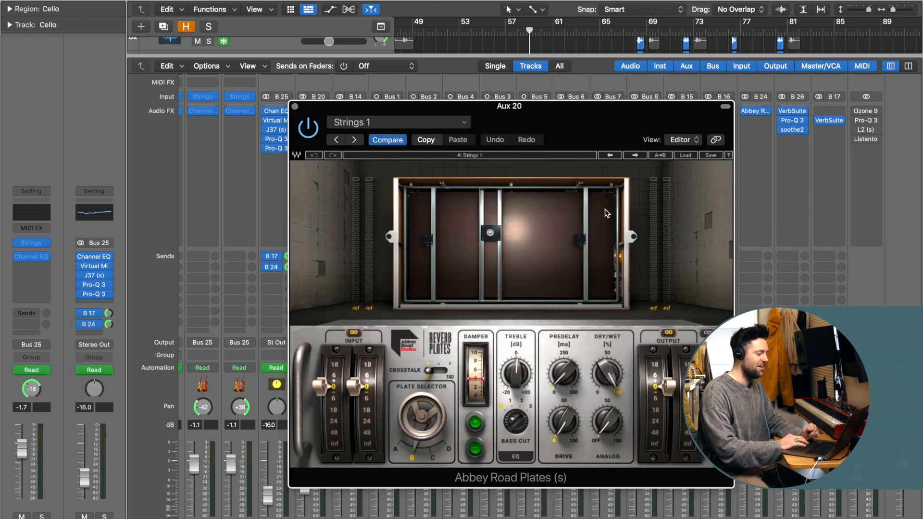
click(435, 143)
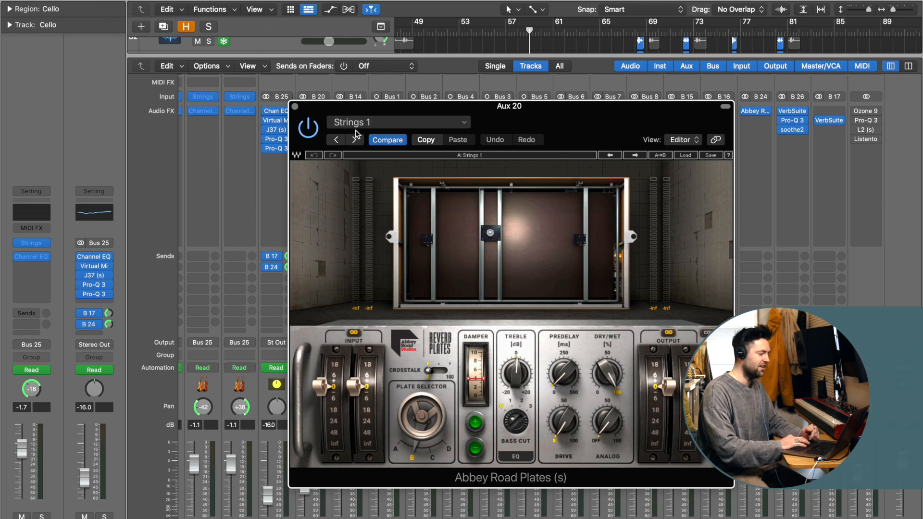
click(295, 107)
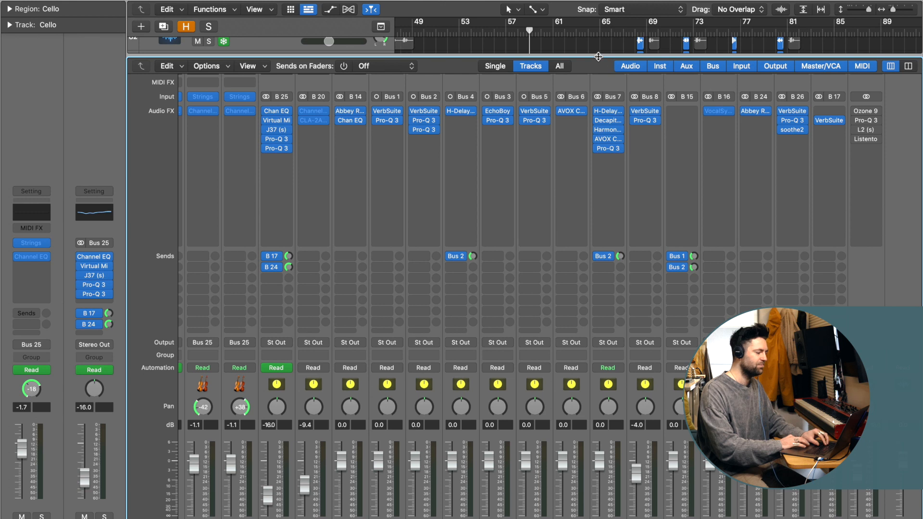
key(x)
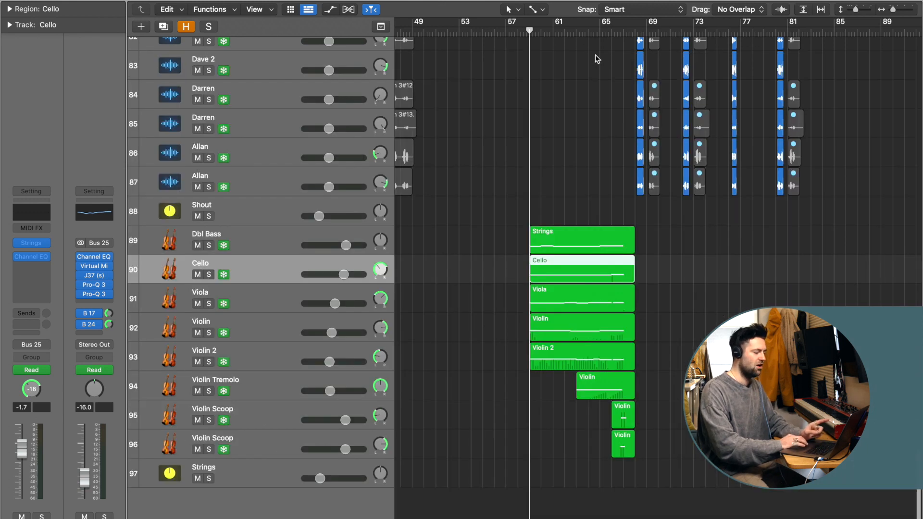
Step: Solo string tracks 89 to 96, play them from bar 59, and show track automation before stopping playback
drag(209, 245, 215, 450)
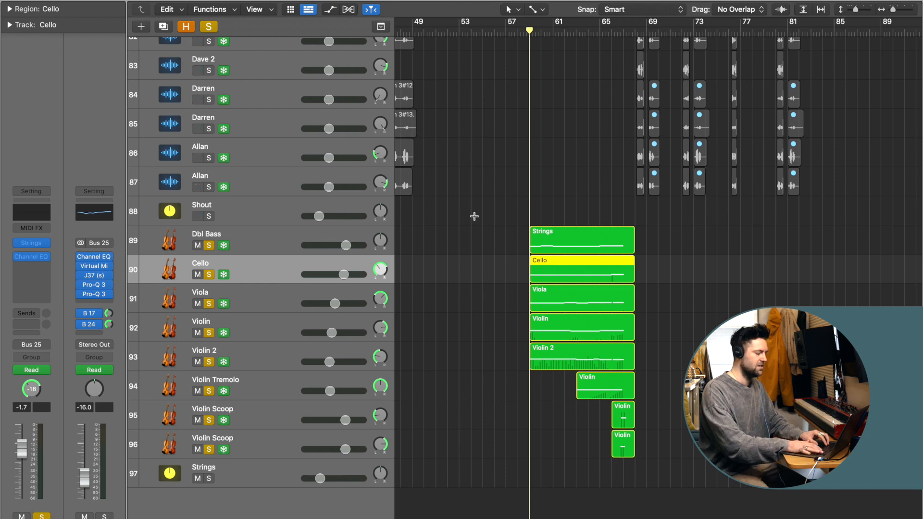
key(super+Right)
key(space)
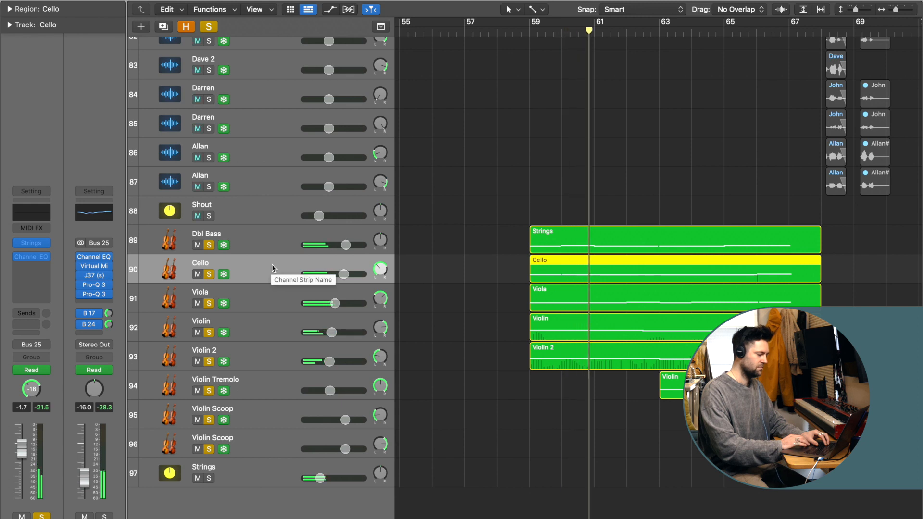
key(a)
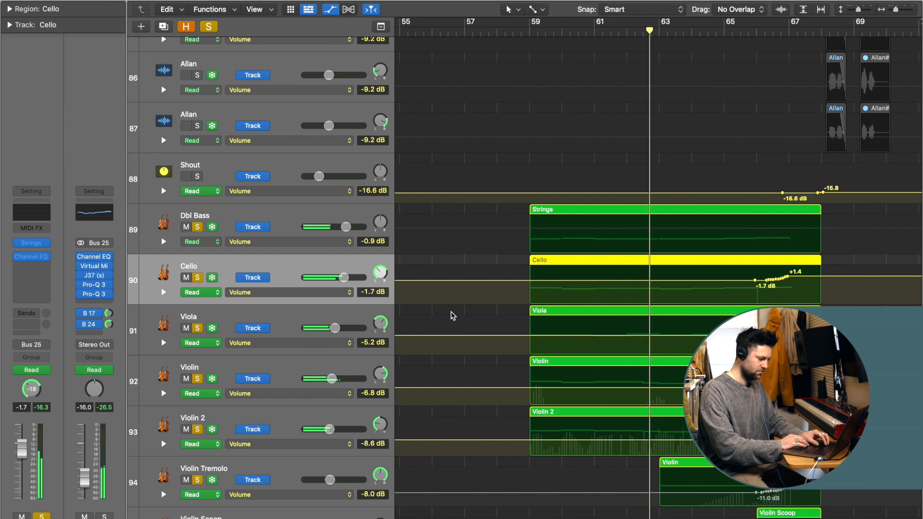
scroll(452, 315, down, 3)
key(space)
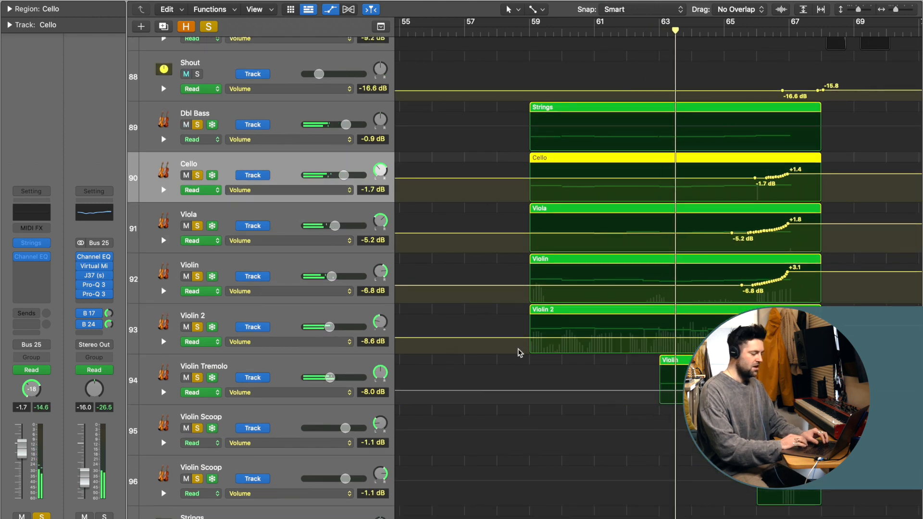
Step: Return the playhead to bar 59, bypass the Strings bus's bus 17 and bus 24 sends, and play the strings without reverb
scroll(534, 320, up, 3)
scroll(532, 321, left, 1)
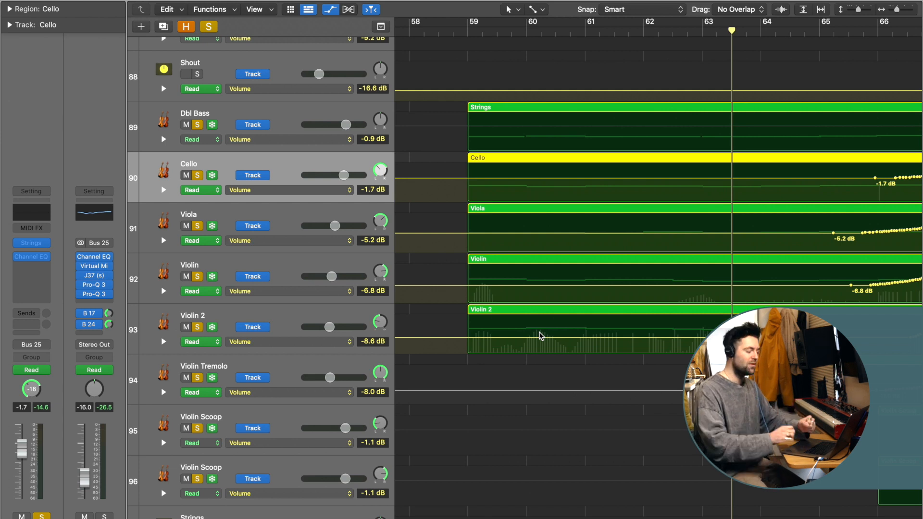
key(super+Left)
key(super+Left)
key(super+Left)
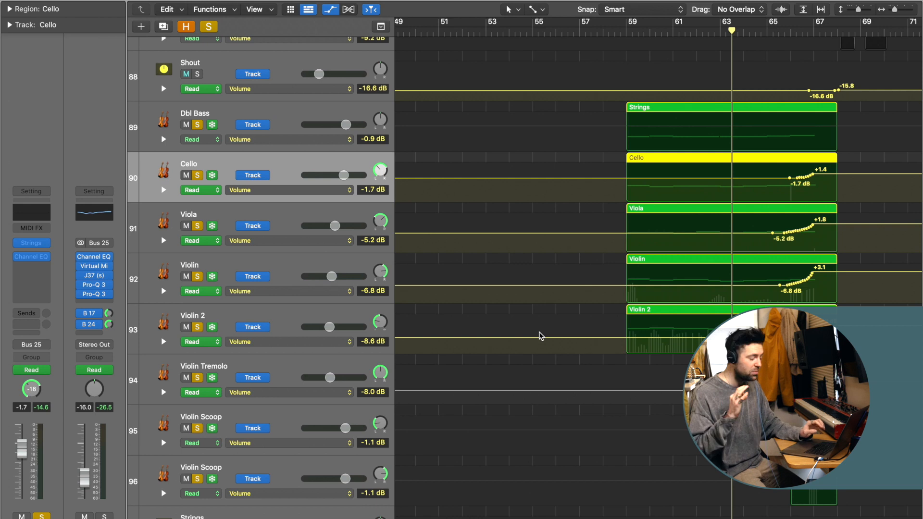
click(625, 33)
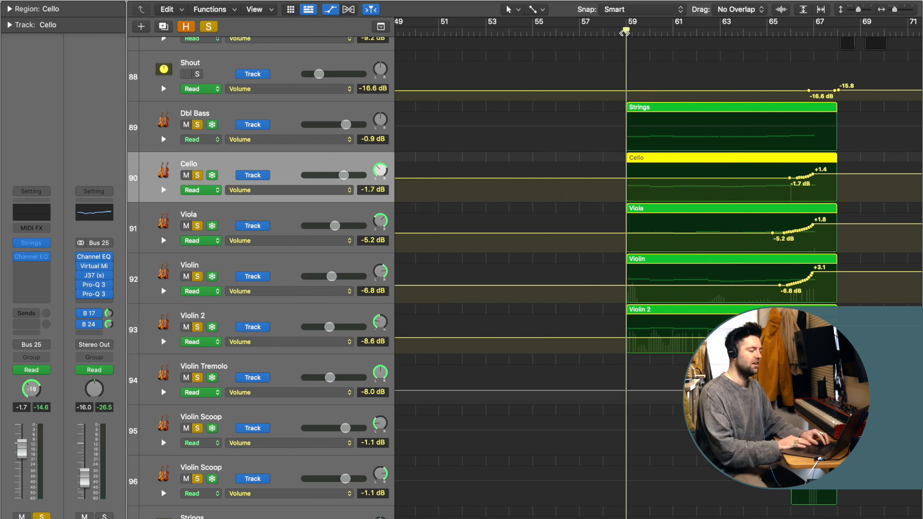
scroll(686, 193, right, 3)
key(super+Right)
scroll(686, 196, right, 3)
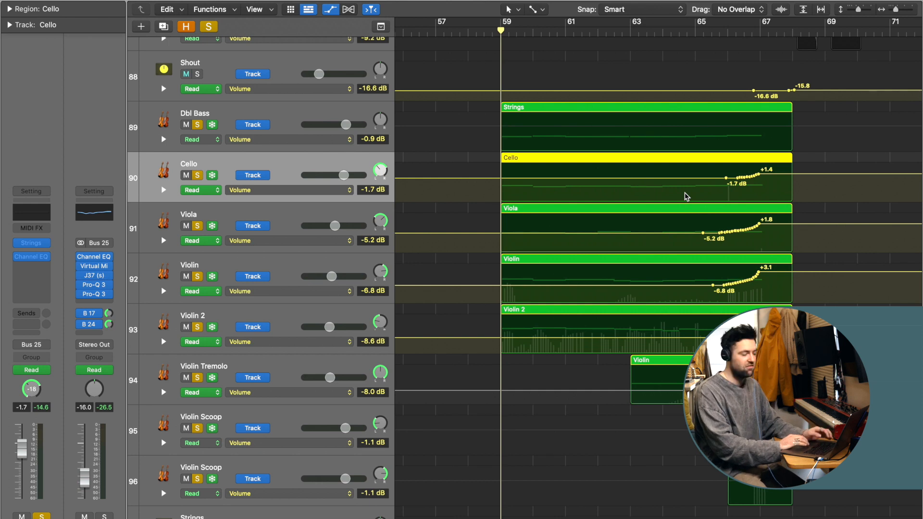
click(79, 325)
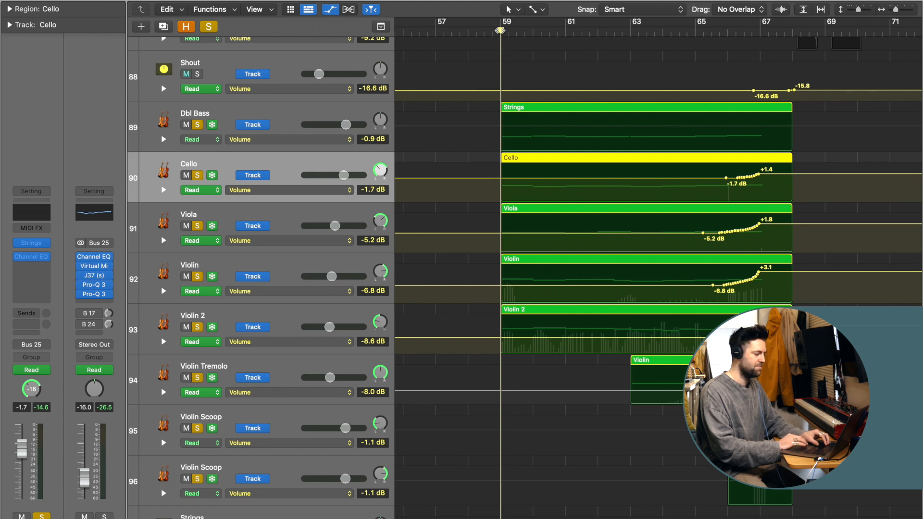
key(space)
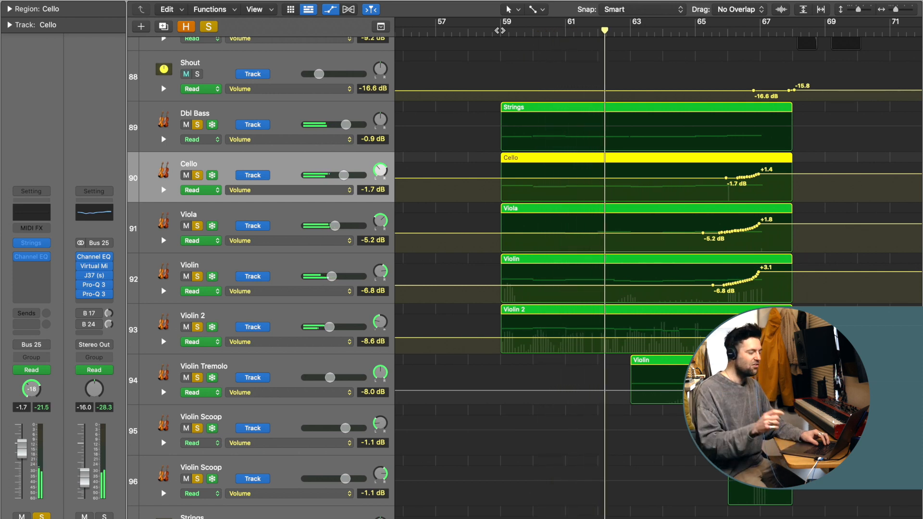
key(space)
Step: Bypass the J37 tape plug-in on the Strings bus, view and close its settings, and play the strings from bar 59
click(82, 275)
click(95, 277)
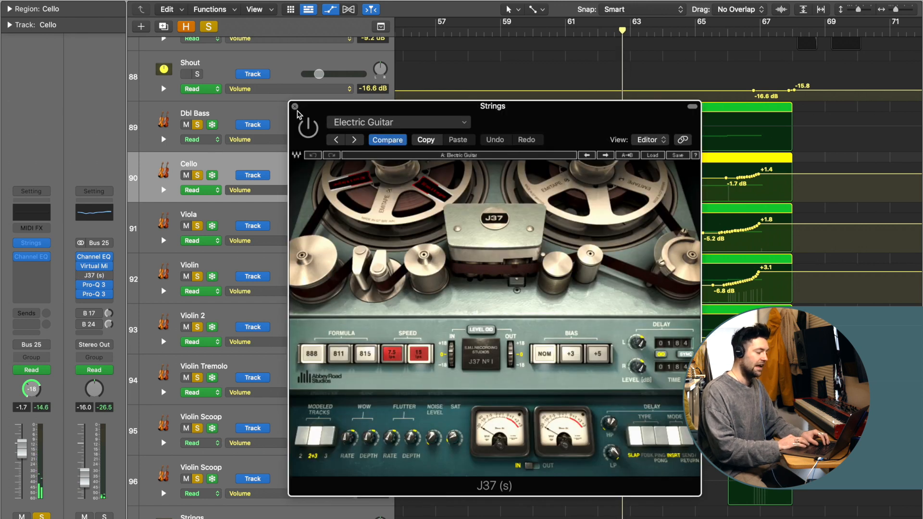
click(295, 108)
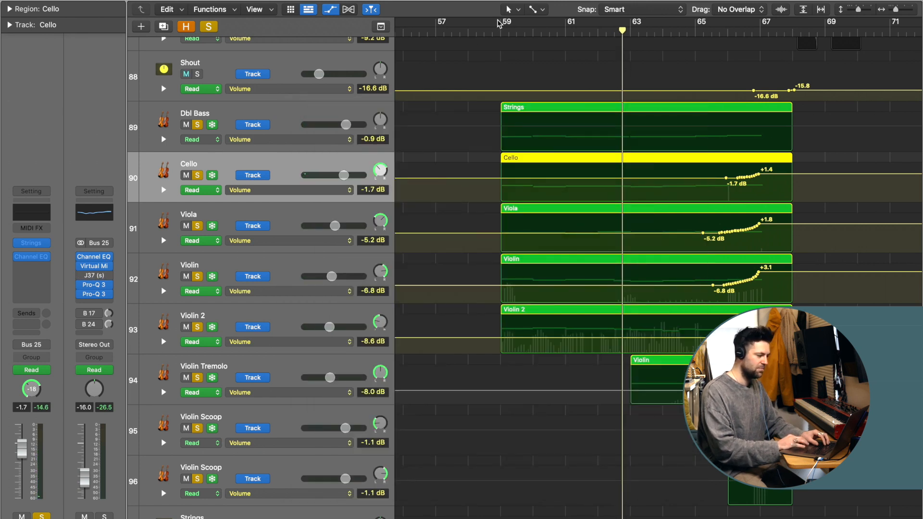
click(502, 31)
key(space)
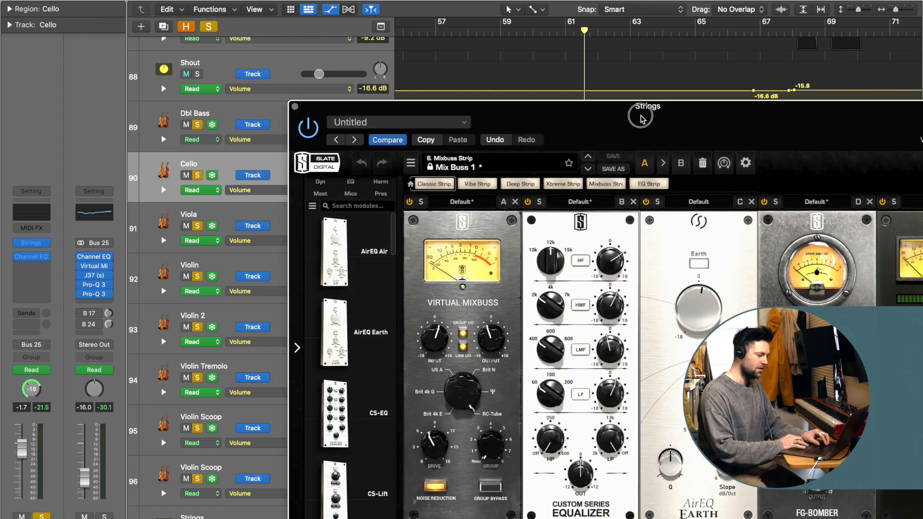
Step: Examine the Virtual Mix Rack modules on the Strings bus, close the plug-in, and return the playhead to bar 59
drag(640, 108, 478, 15)
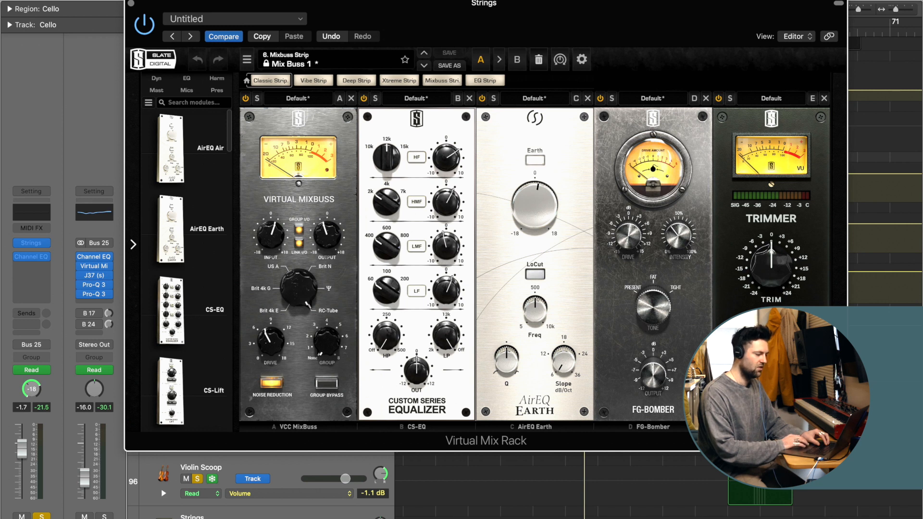
click(132, 4)
click(501, 29)
Step: Play the soloed strings from bar 59, re-enable the bus 17 and bus 24 sends during playback, and stop after the regions end
mouse_move(107, 295)
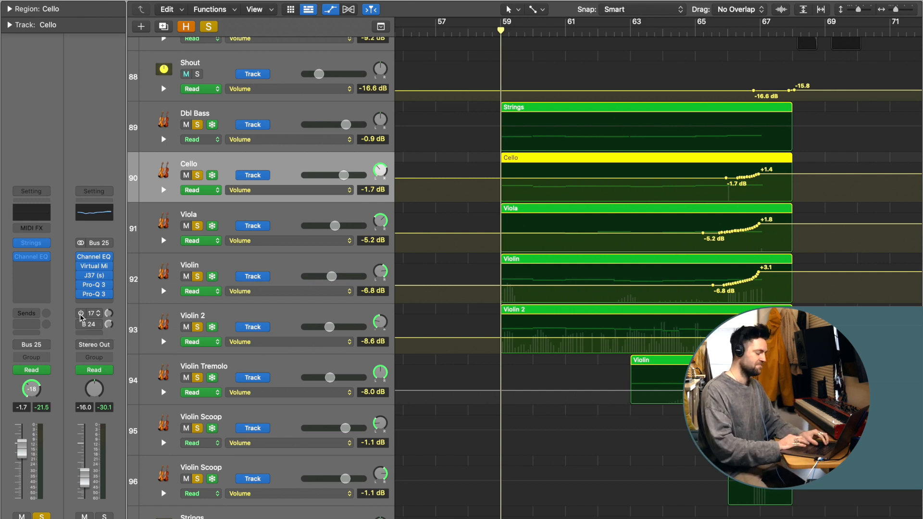
key(space)
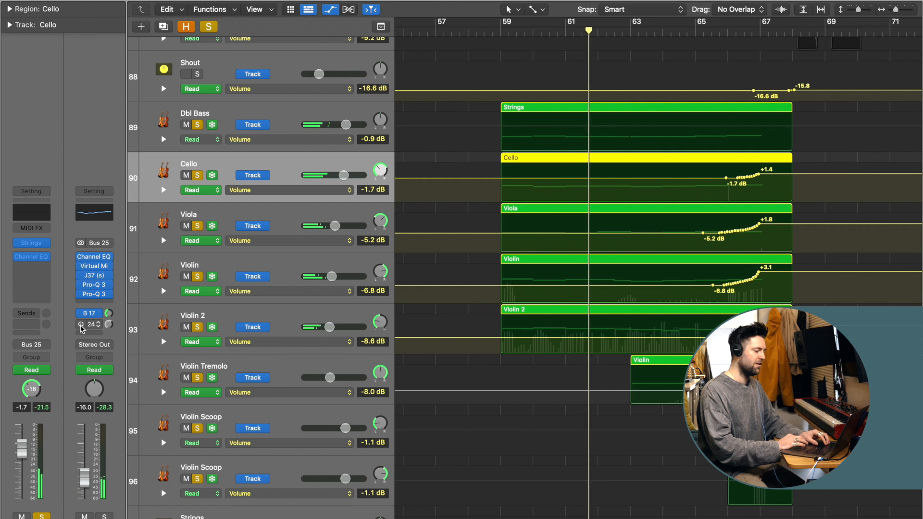
click(81, 325)
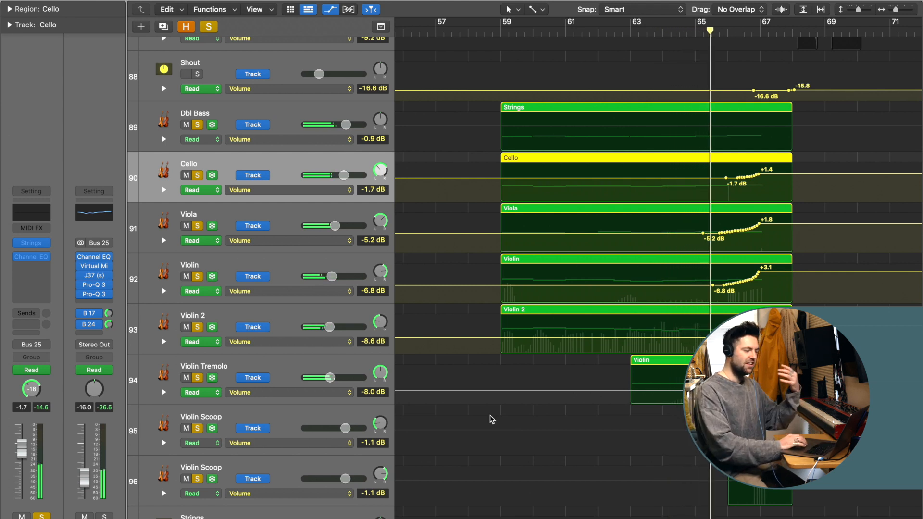
scroll(535, 425, down, 1)
scroll(286, 418, down, 3)
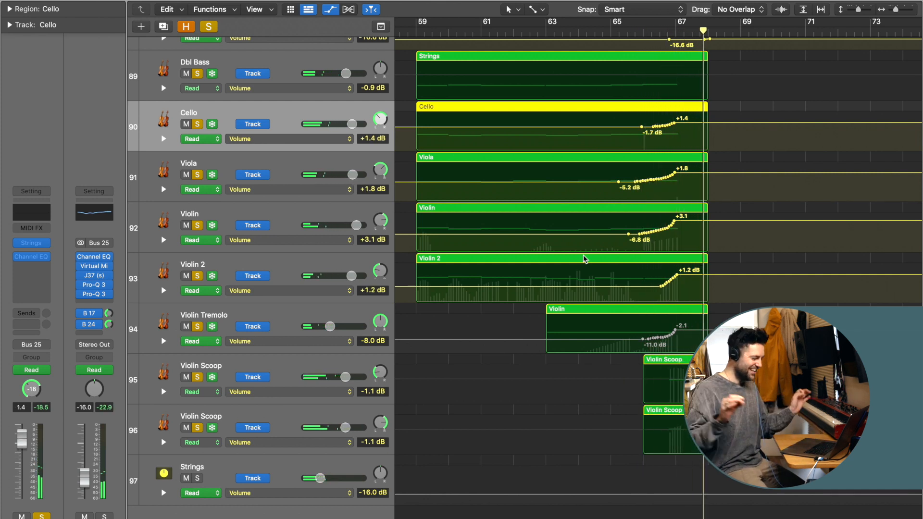
key(space)
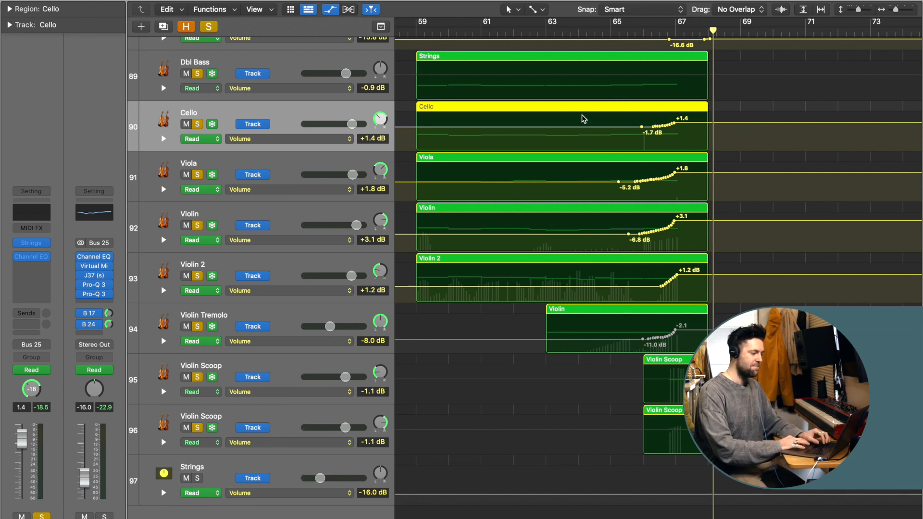
Step: Clear the string solos, hide track automation, and go back up to the bridge and chorus vocal tracks
scroll(689, 78, up, 1)
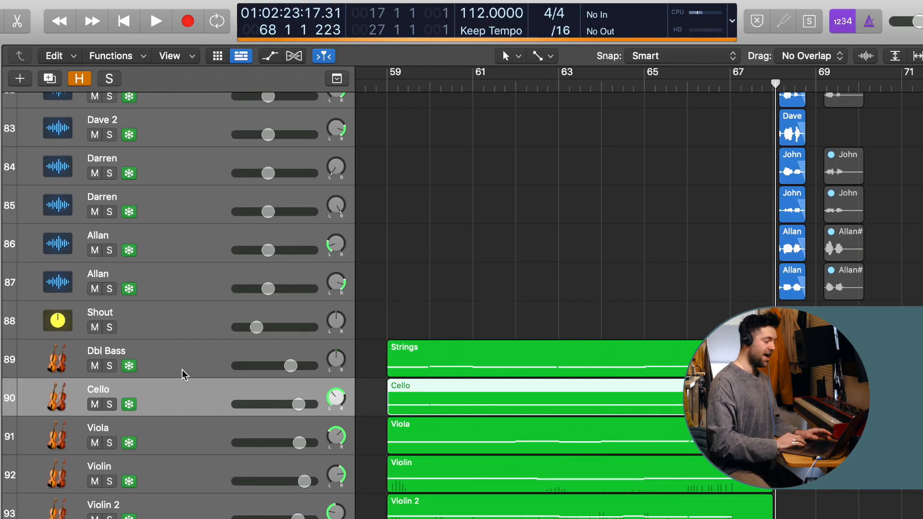
scroll(531, 410, up, 20)
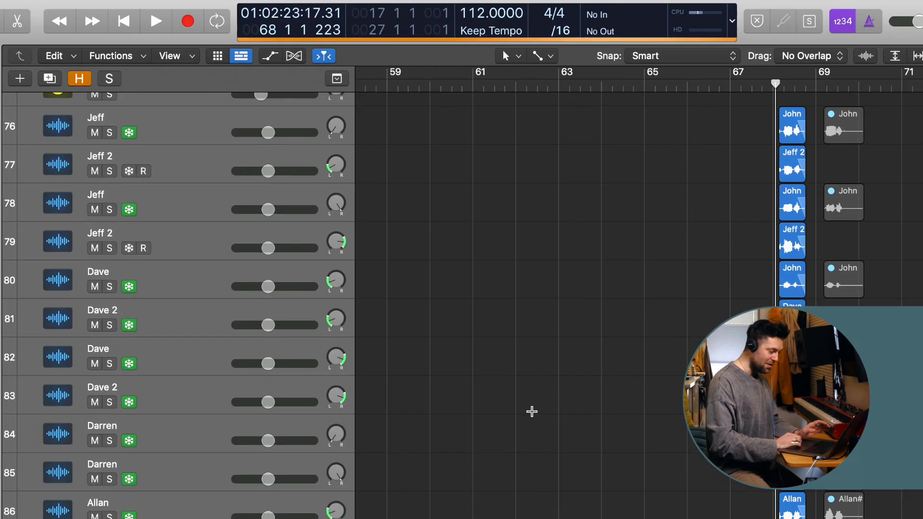
scroll(532, 411, up, 5)
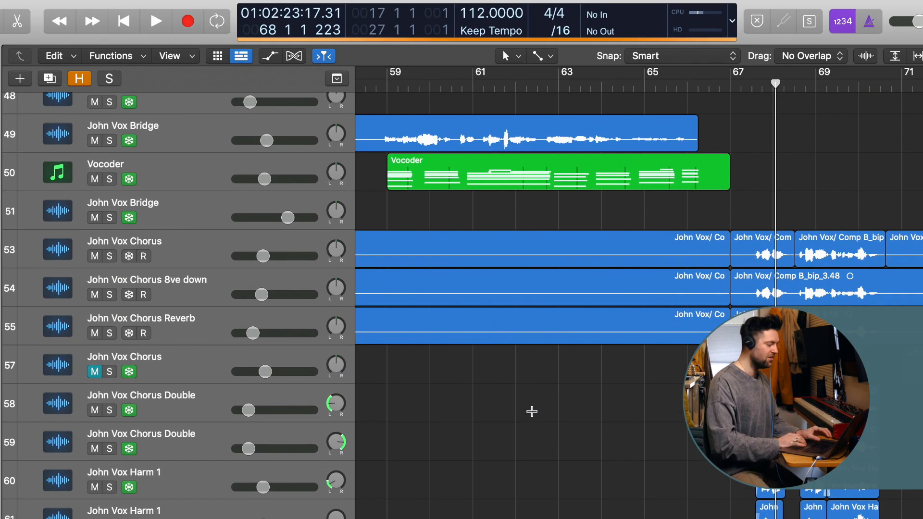
Step: Select the lead verse vocal track 44 and place the playhead at bar 27
scroll(532, 412, left, 4)
scroll(142, 339, up, 15)
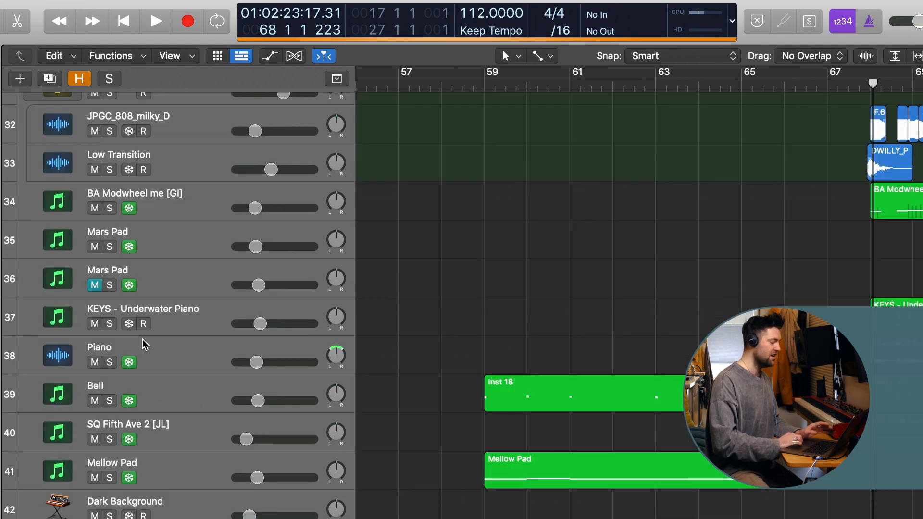
scroll(313, 340, down, 10)
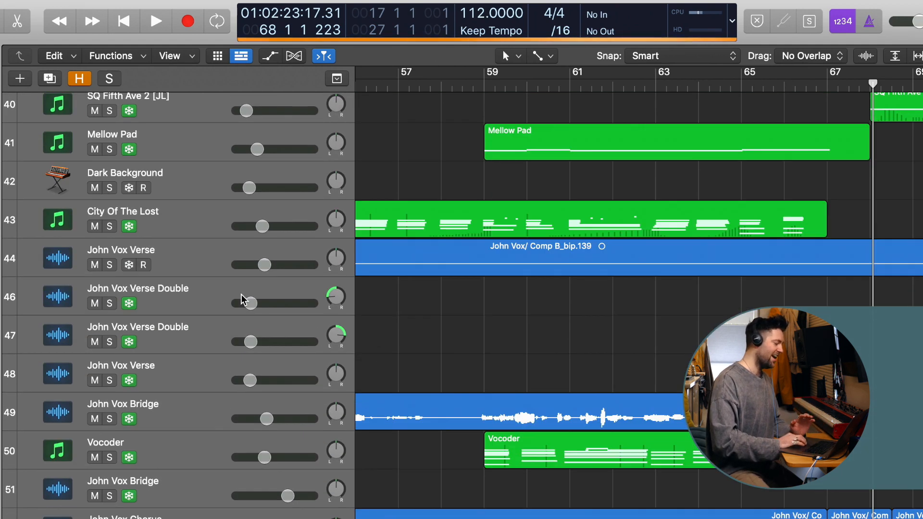
click(198, 261)
key(super+Left)
key(super+Left)
key(super+Left)
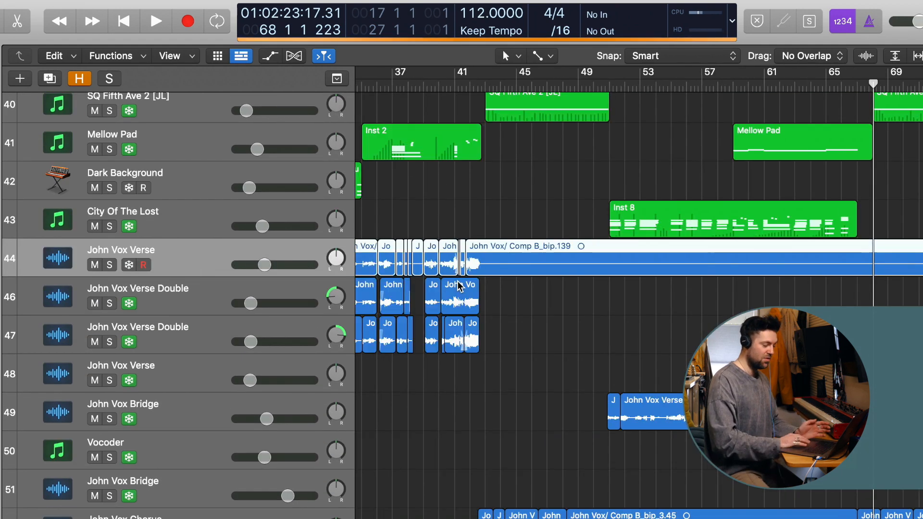
scroll(458, 281, left, 4)
scroll(460, 286, left, 1)
click(421, 83)
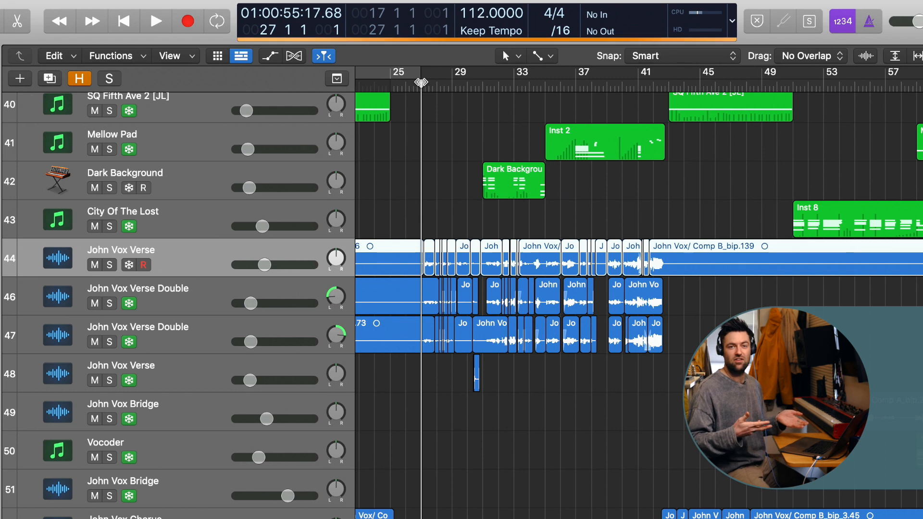
Step: Solo the lead verse vocal and both verse doubles, and return the playhead to bar 1
key(super+Right)
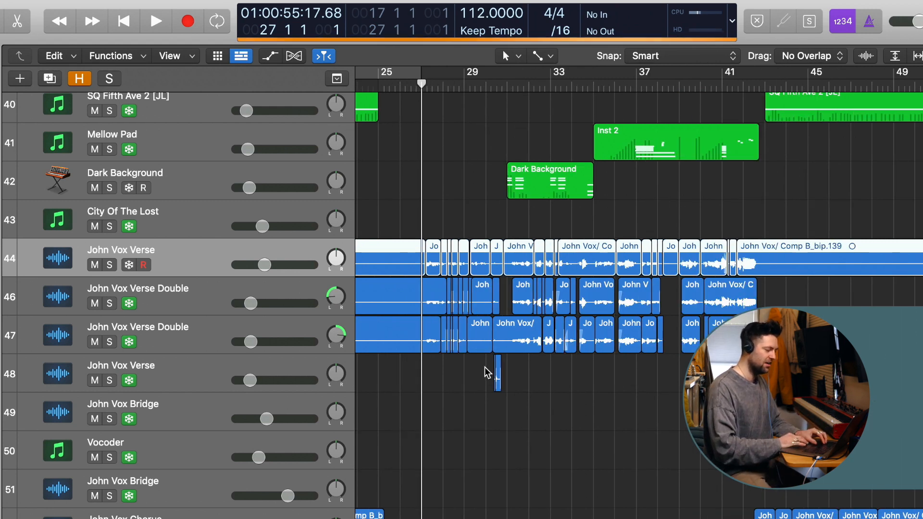
scroll(465, 367, left, 5)
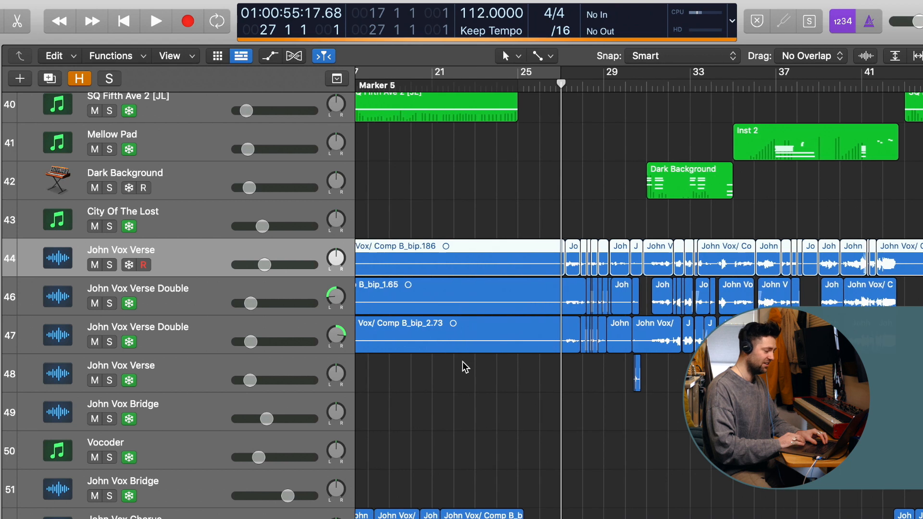
click(109, 265)
click(110, 303)
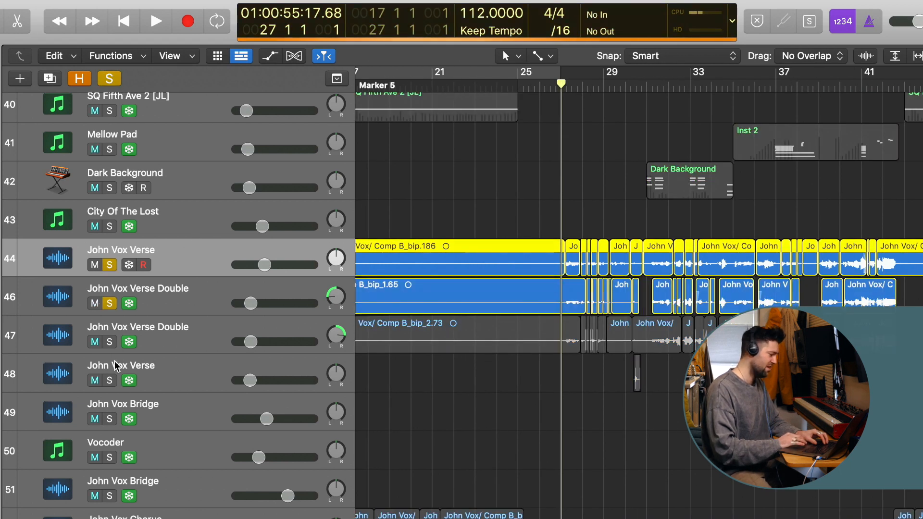
click(110, 341)
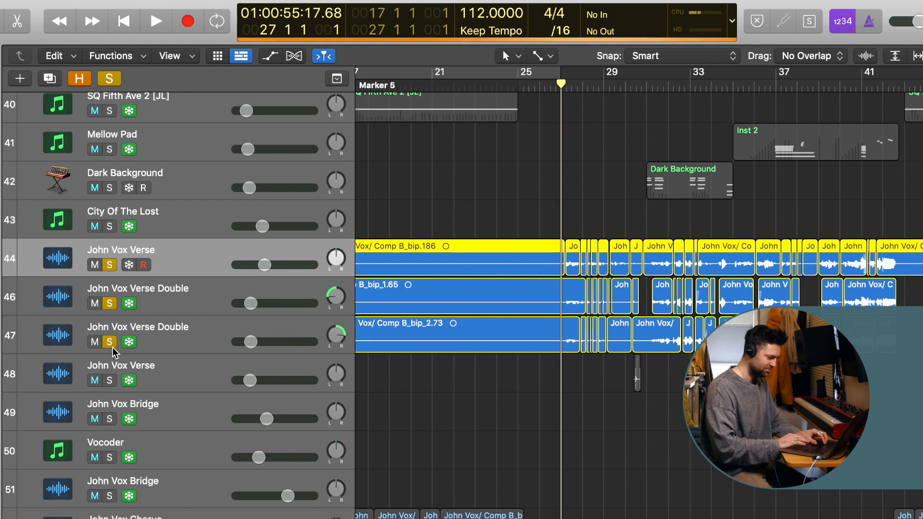
scroll(113, 347, left, 10)
key(Return)
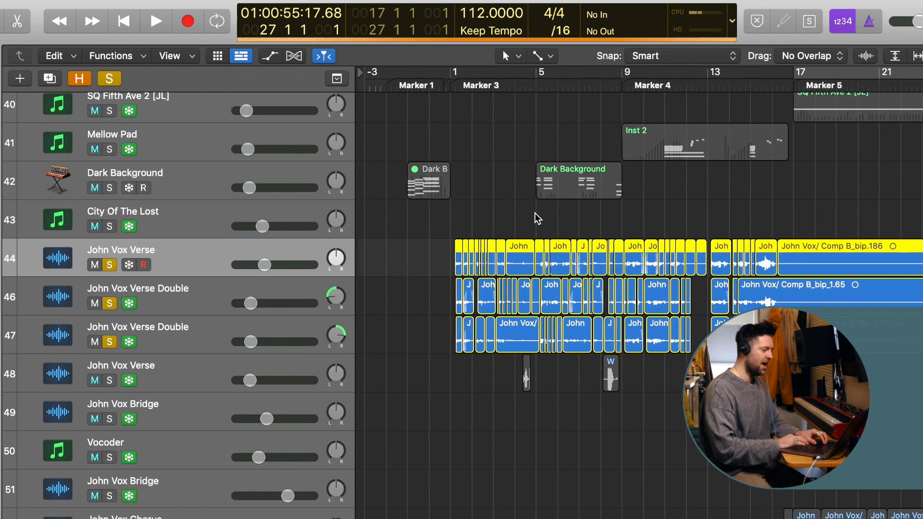
scroll(452, 83, up, 5)
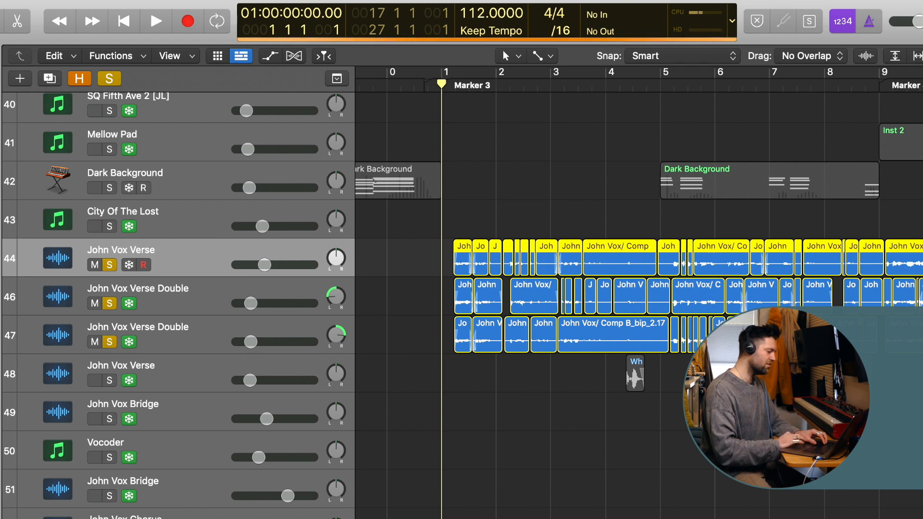
key(super+Right)
Step: Check the panning of the two verse doubles on tracks 46 and 47, and reselect the lead verse vocal
mouse_move(118, 276)
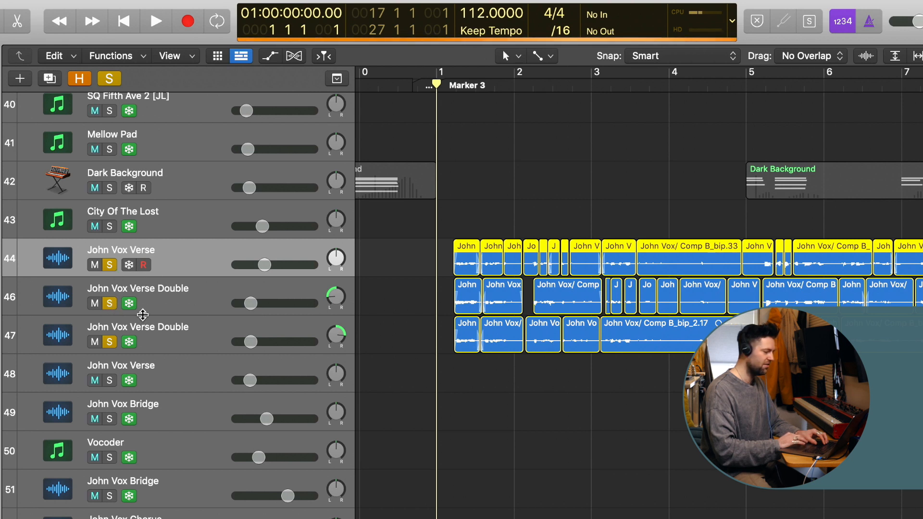
click(250, 310)
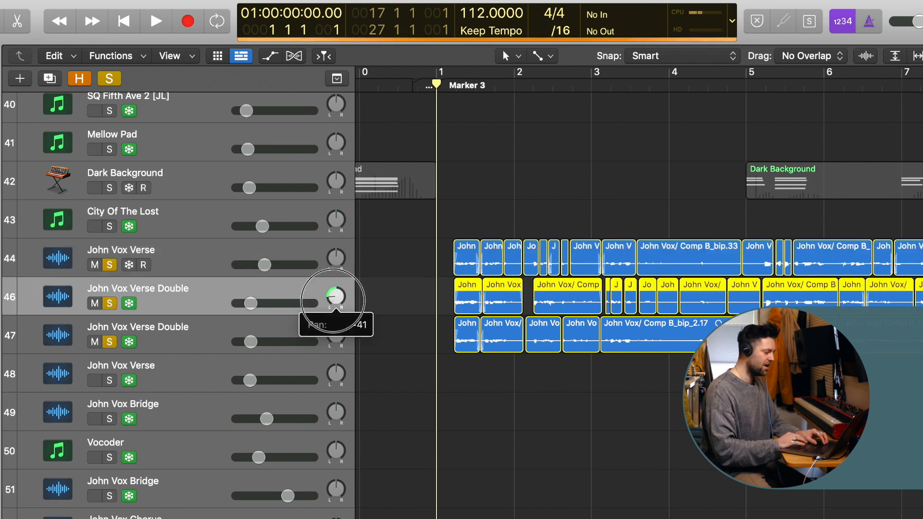
mouse_move(331, 341)
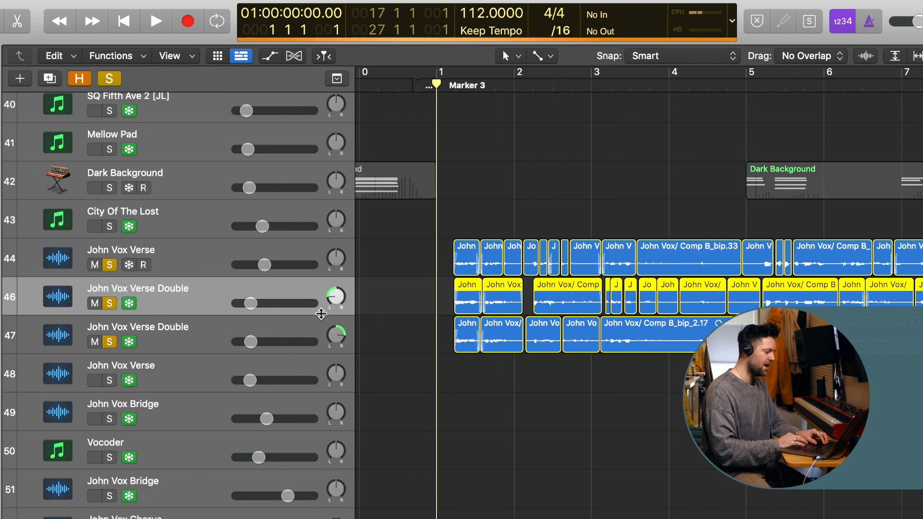
shift+click(184, 337)
click(187, 268)
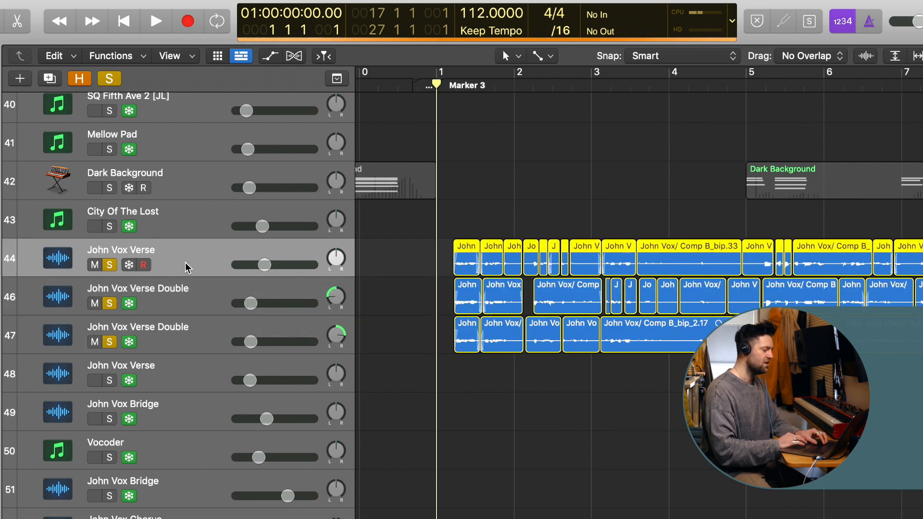
Step: Play the lead verse vocal alone from bar 1, solo both doubles again during playback, and clear the solos after stopping
drag(110, 303, 110, 342)
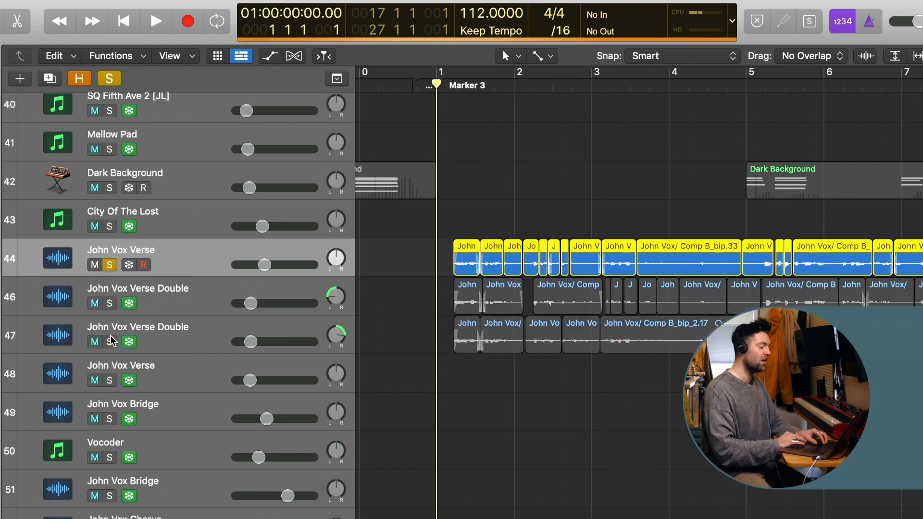
key(space)
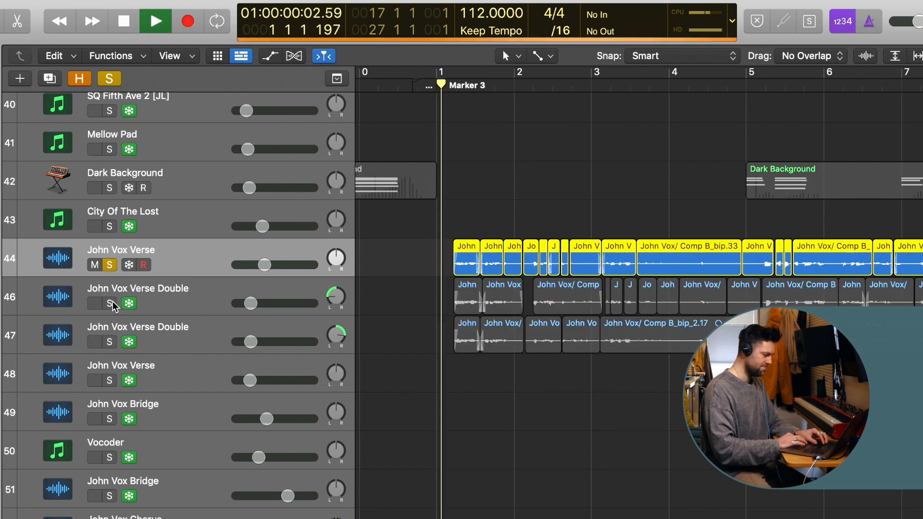
drag(110, 303, 111, 342)
key(super+Left)
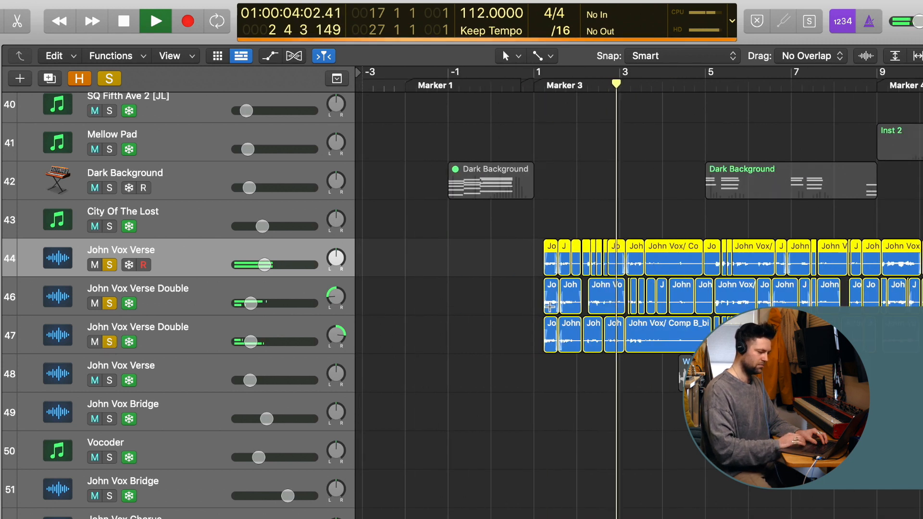
scroll(549, 307, right, 3)
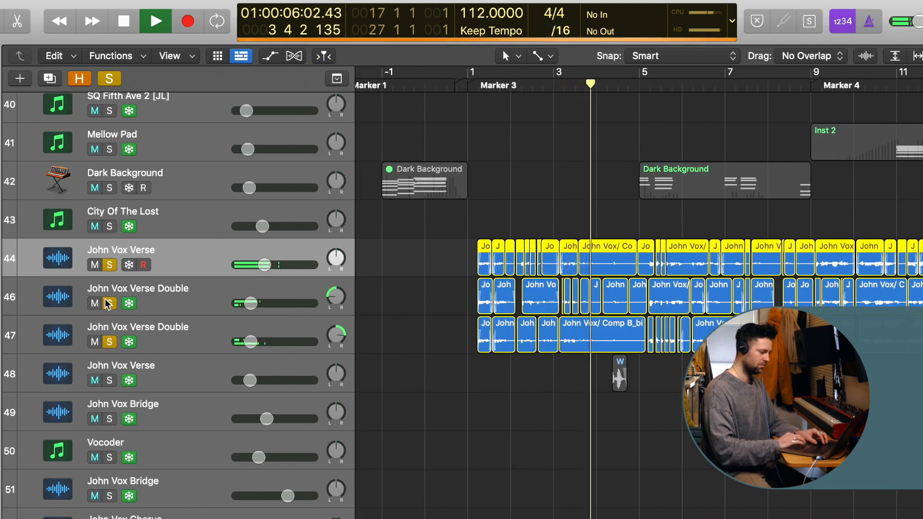
key(space)
click(108, 78)
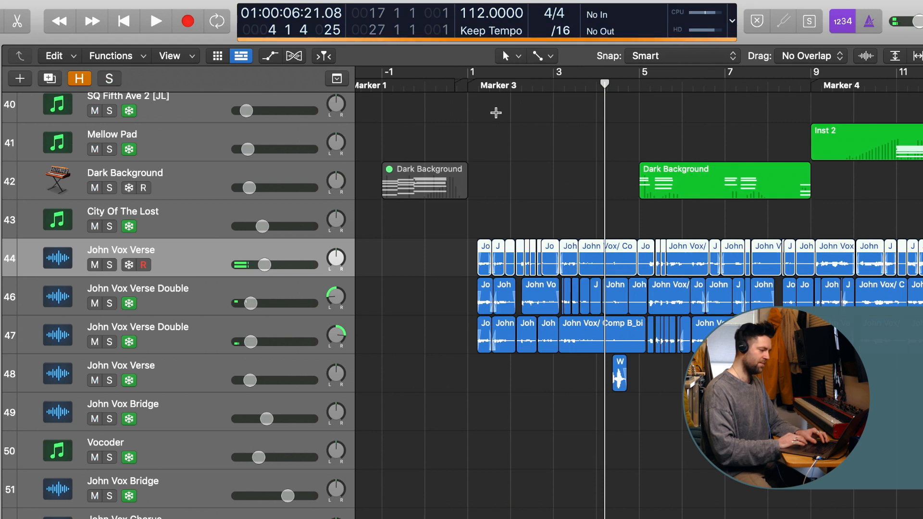
Step: Play only the two soloed verse doubles from bar 1, stop, and clear the solos
key(Return)
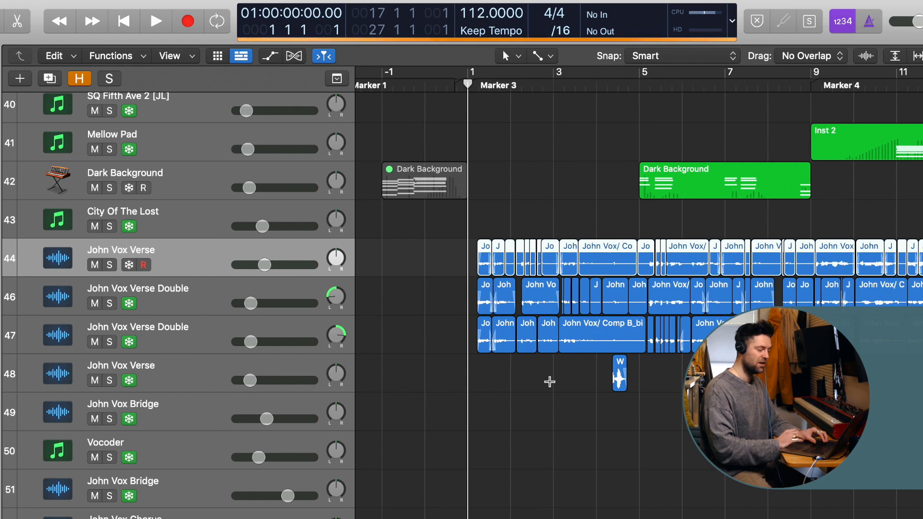
click(110, 303)
click(111, 342)
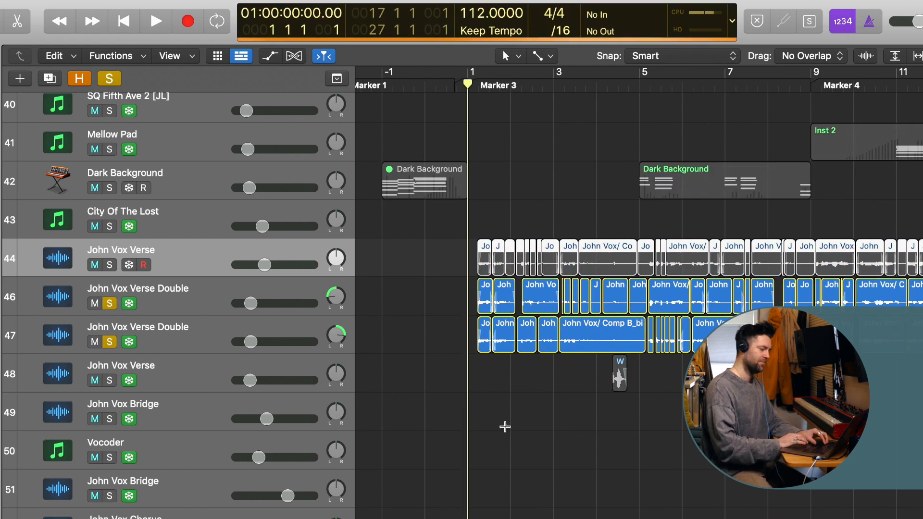
key(space)
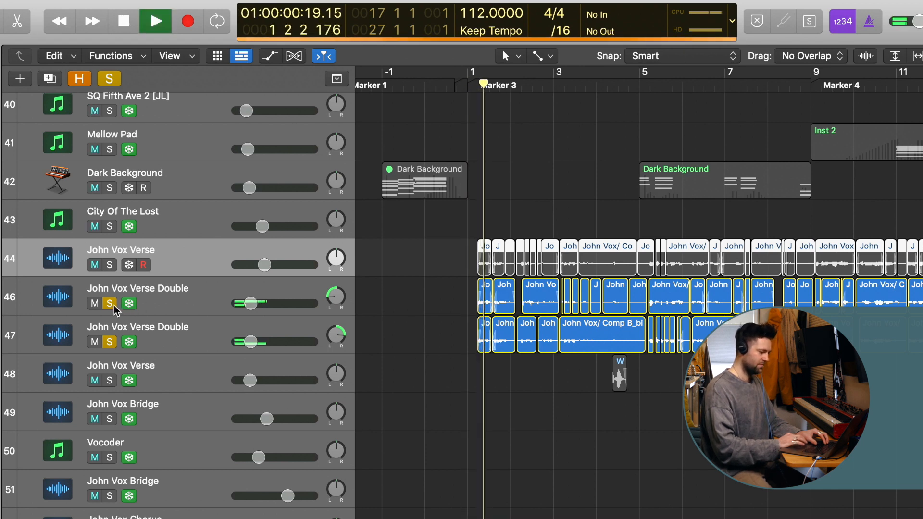
key(Return)
click(109, 79)
Step: Mute both verse doubles, play the full mix from bar 1, and unmute the doubles during playback for comparison
click(95, 304)
click(95, 342)
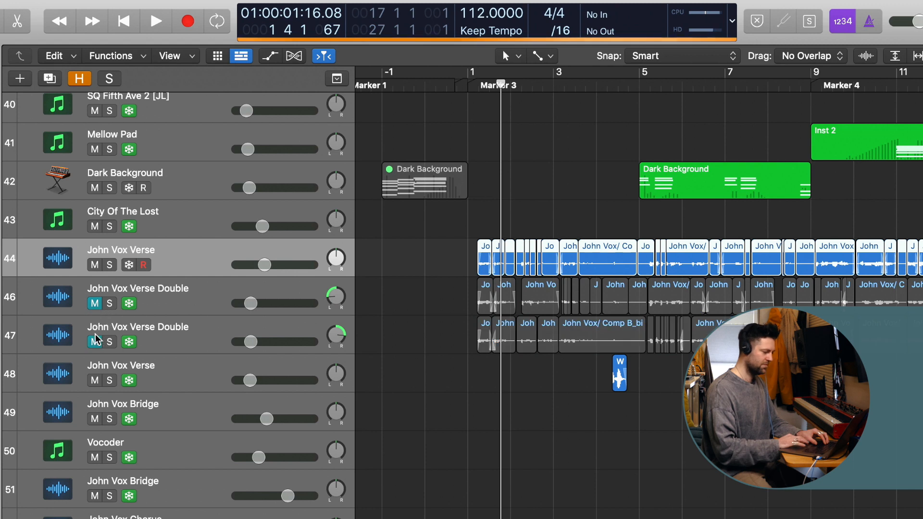
key(Return)
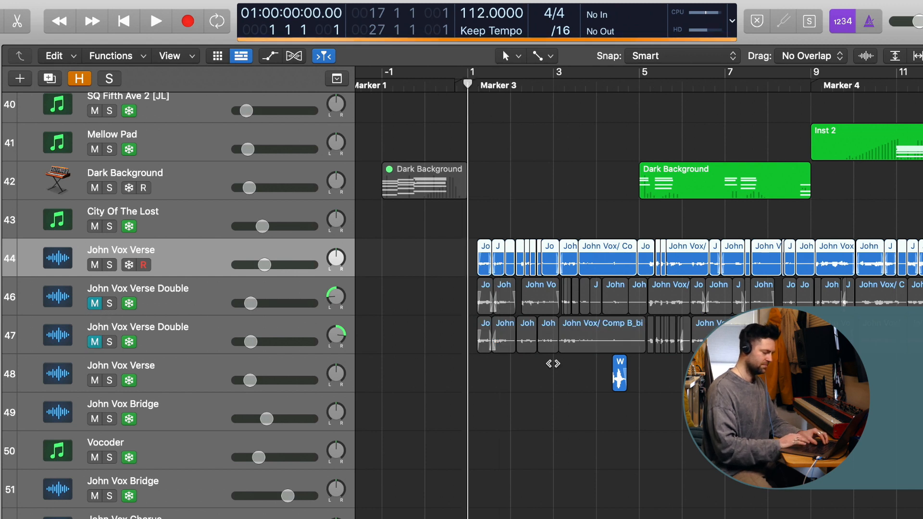
key(space)
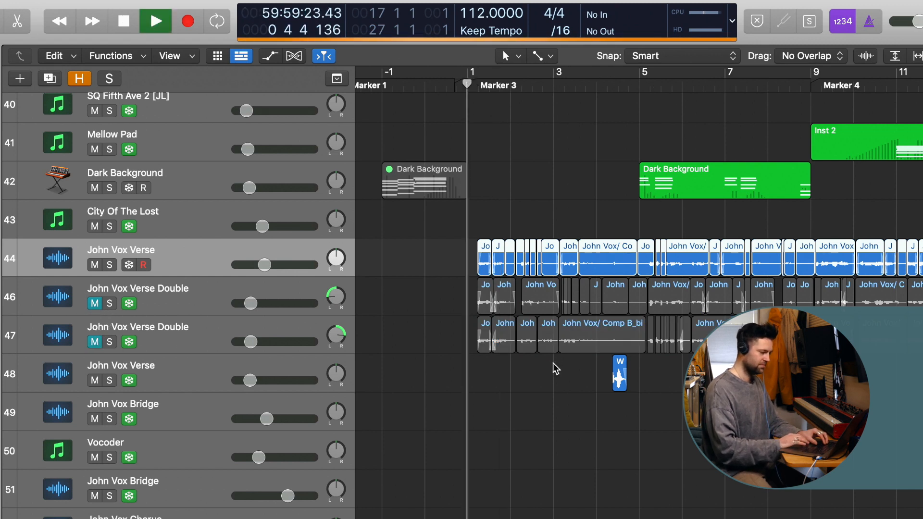
click(94, 303)
click(95, 342)
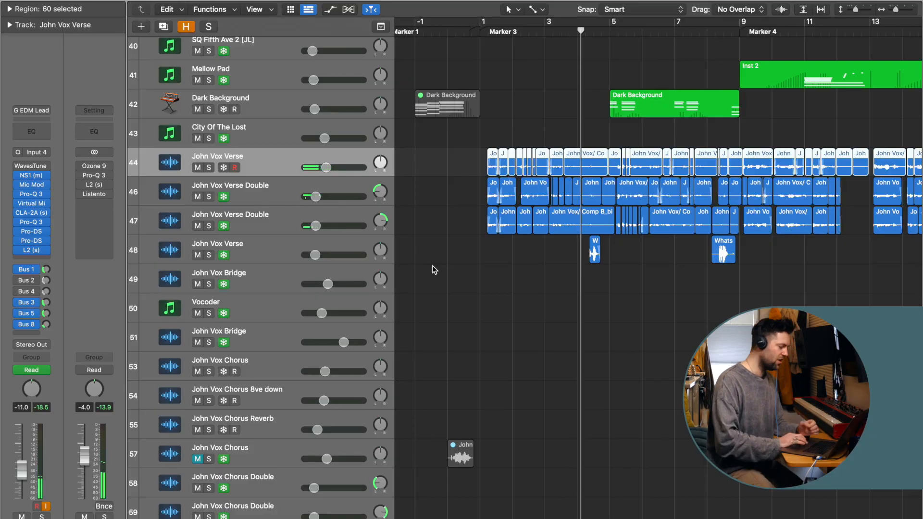
Step: Examine the effects on the lead verse vocal's bus 8, bus 5, bus 3 and bus 4 sends
scroll(530, 253, right, 3)
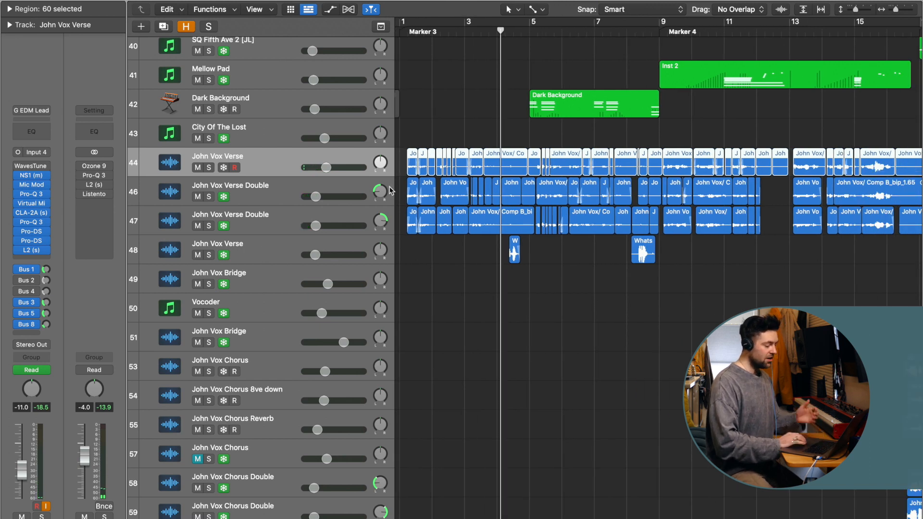
scroll(404, 159, right, 12)
scroll(415, 128, left, 15)
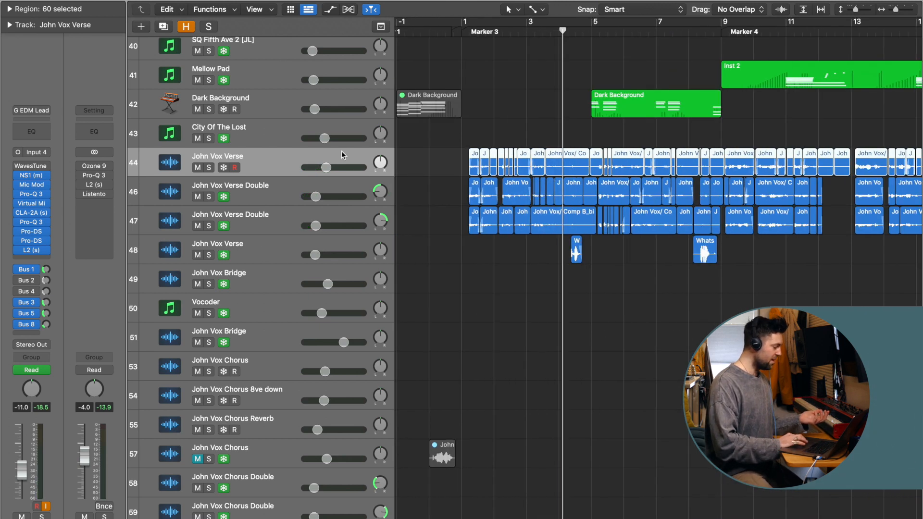
mouse_move(30, 307)
click(27, 324)
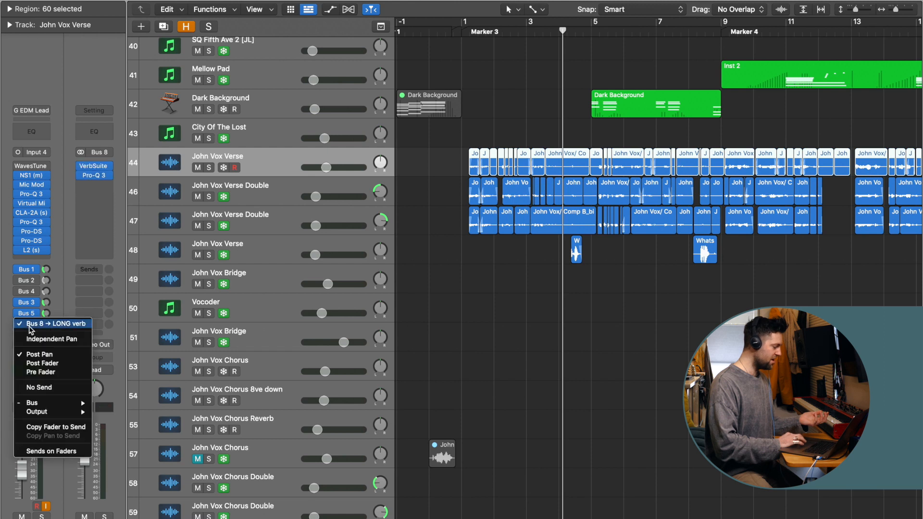
click(30, 313)
click(30, 314)
click(30, 314)
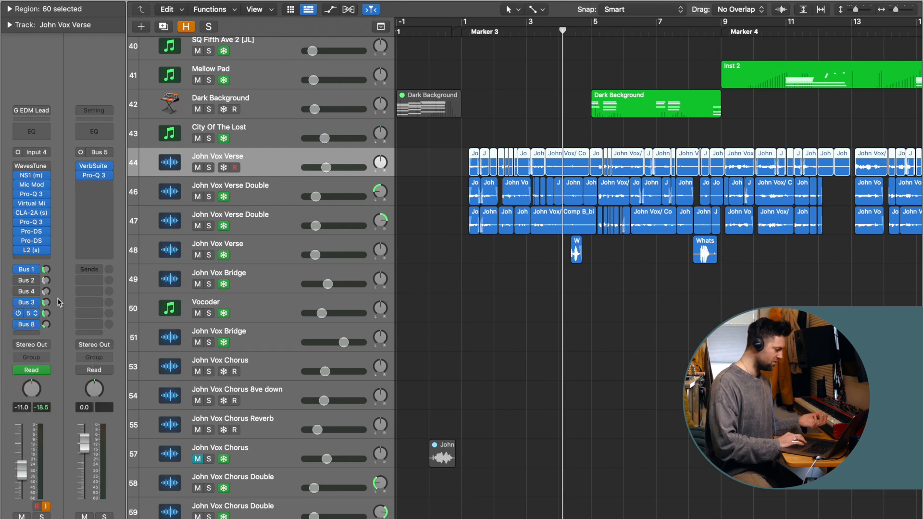
click(27, 306)
click(34, 292)
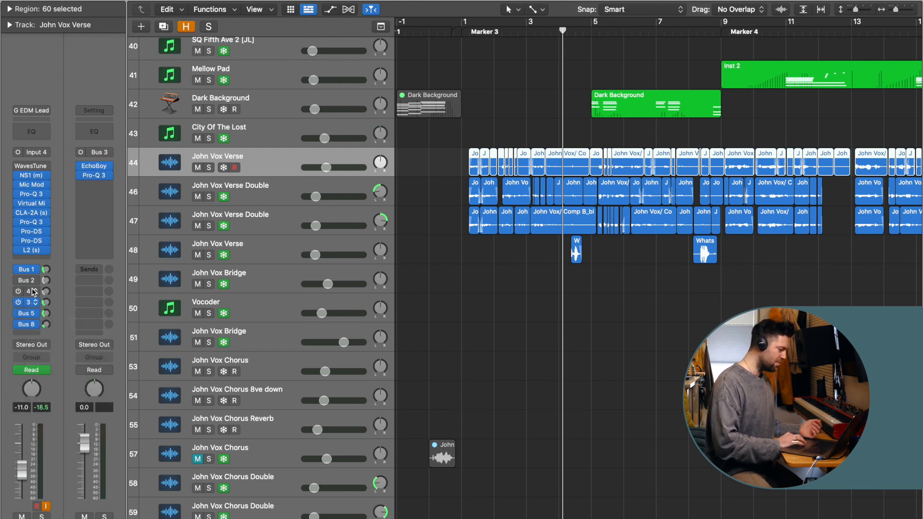
click(29, 292)
click(66, 273)
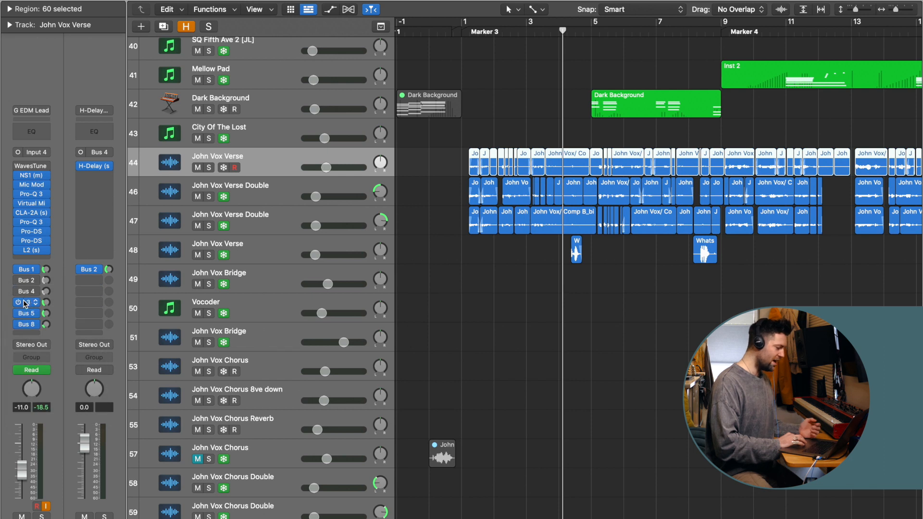
Step: Show track automation and display the Send Mute 3 → H-Delay Wide lane on the lead verse vocal
key(a)
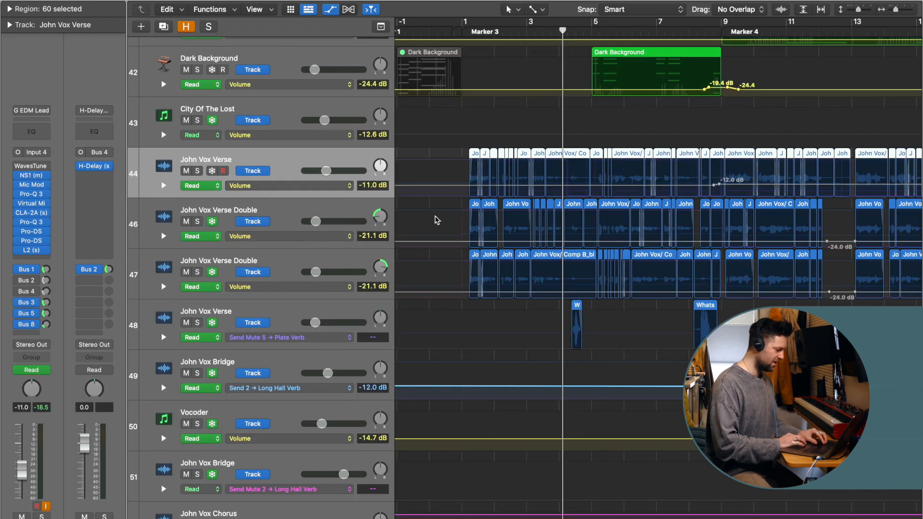
click(283, 188)
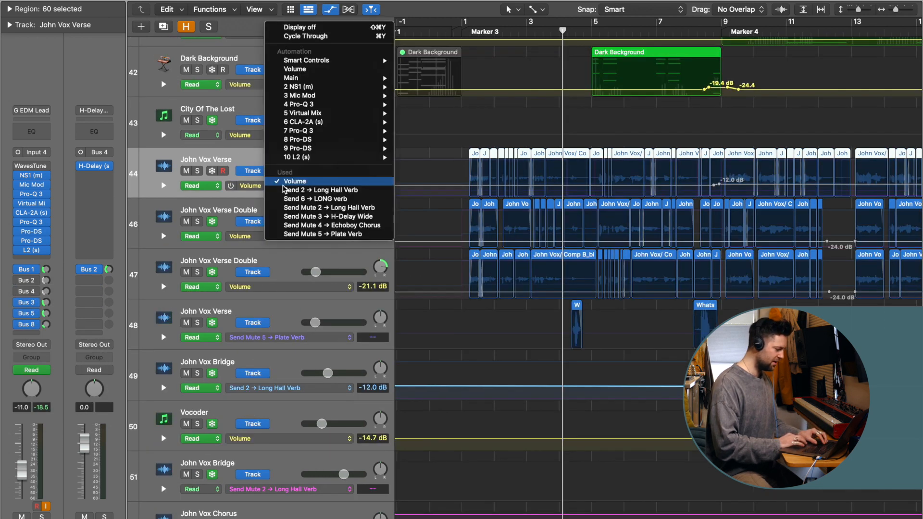
click(296, 217)
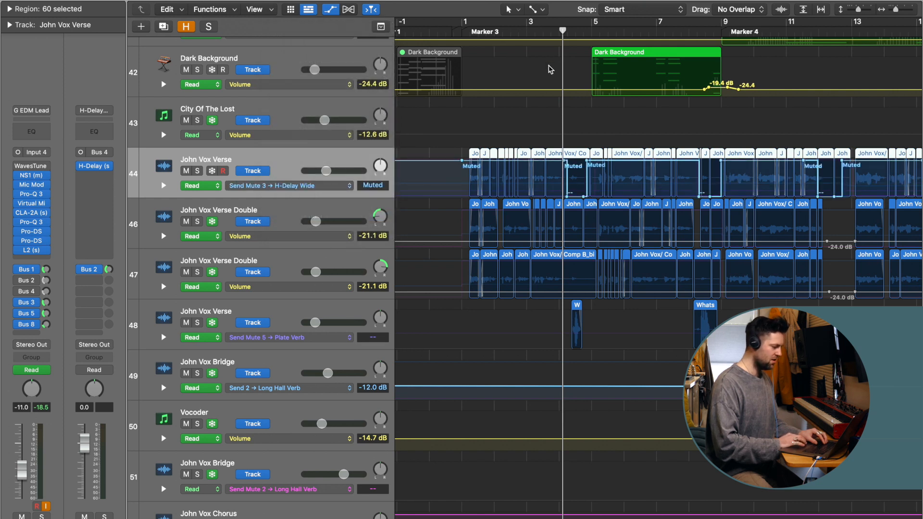
Step: Solo the lead verse vocal, play it from about bar 4, and clear the solo
key(s)
key(space)
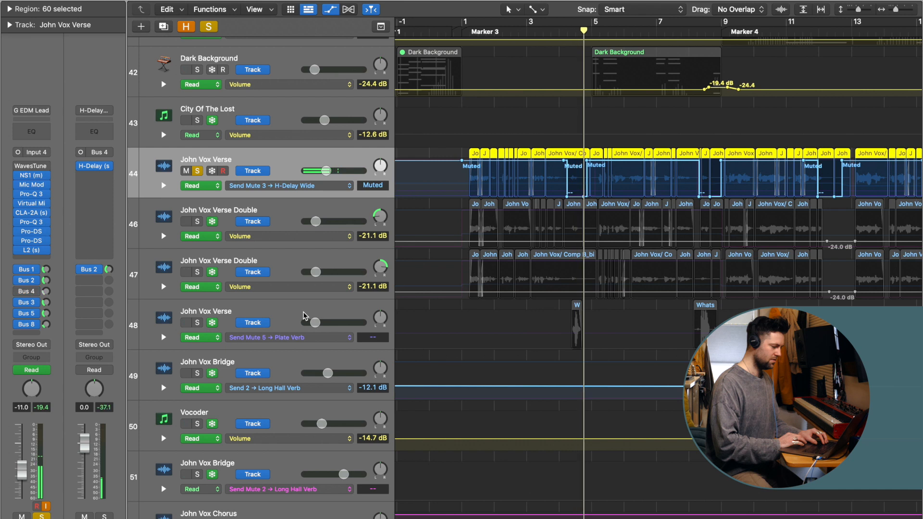
click(197, 171)
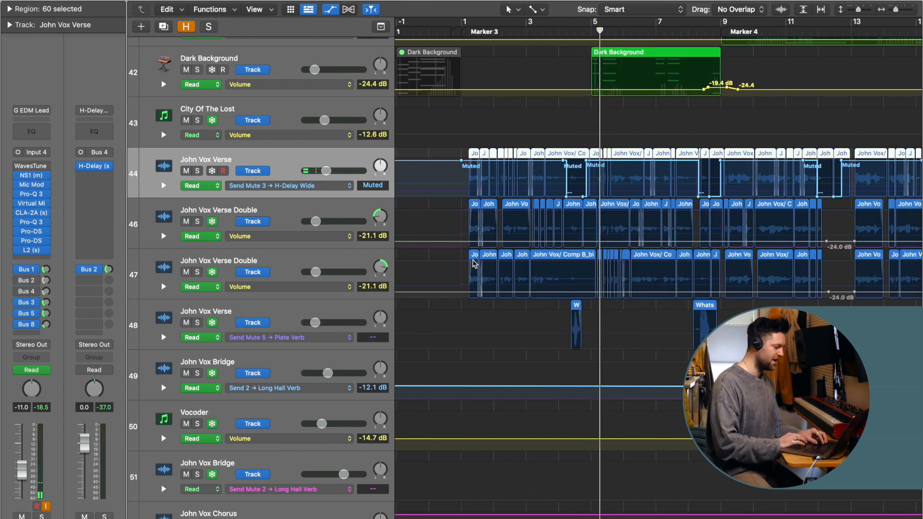
Step: Look over the vocal tracks' automation from the verse to the bridge around bar 51, and hide the automation lanes
key(a)
key(super+Down)
key(a)
scroll(472, 262, right, 8)
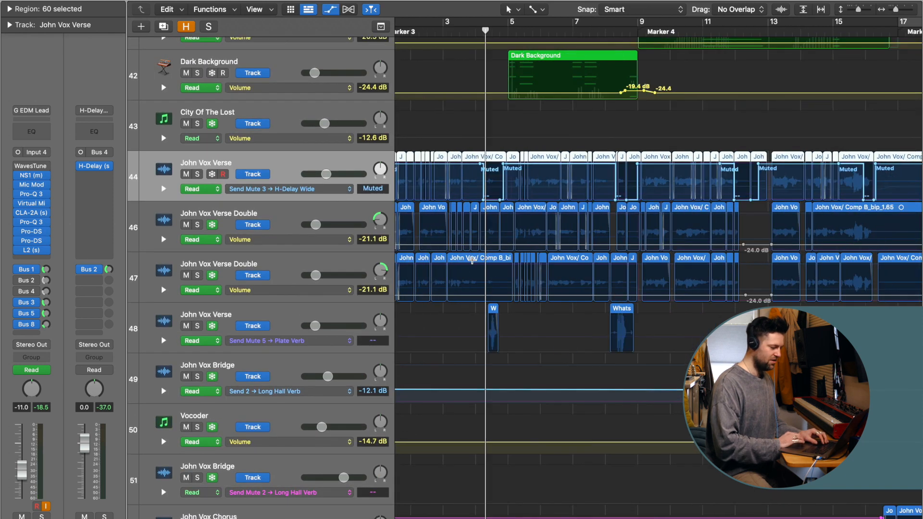
scroll(471, 260, right, 20)
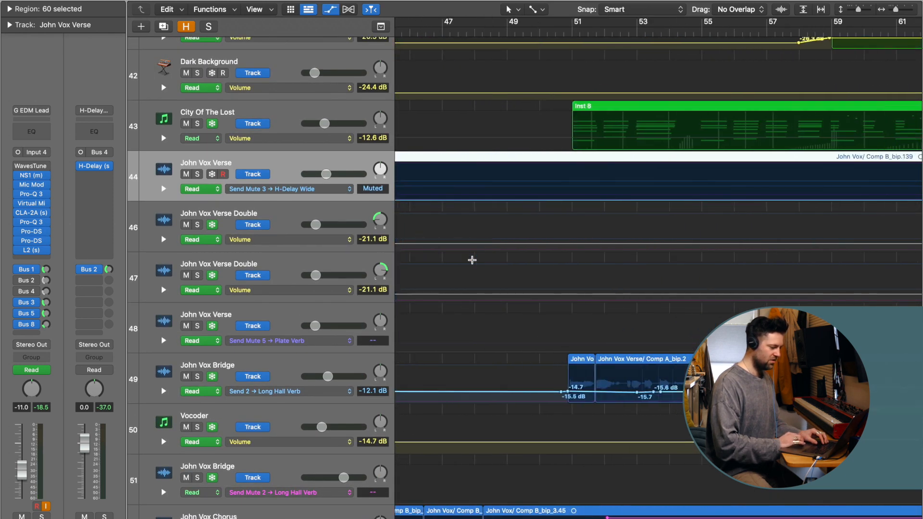
scroll(472, 260, right, 8)
scroll(472, 260, left, 20)
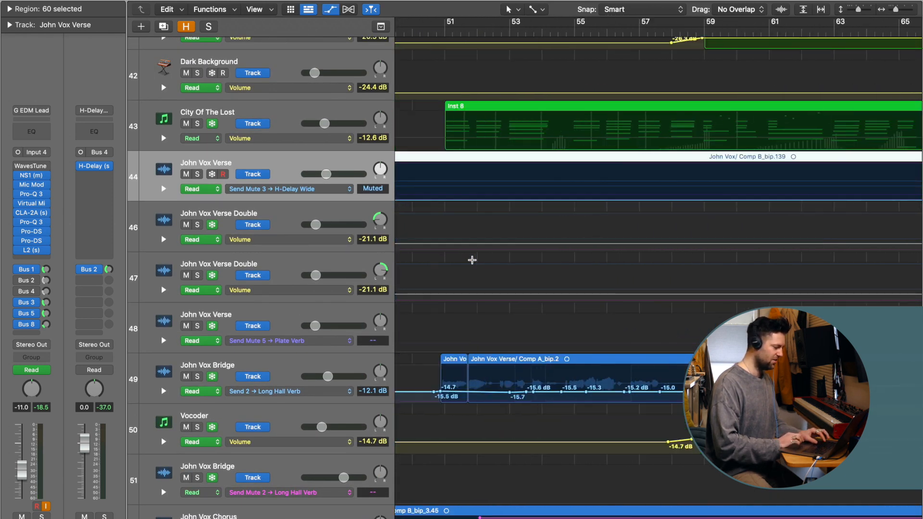
key(a)
scroll(529, 260, left, 15)
scroll(550, 262, down, 2)
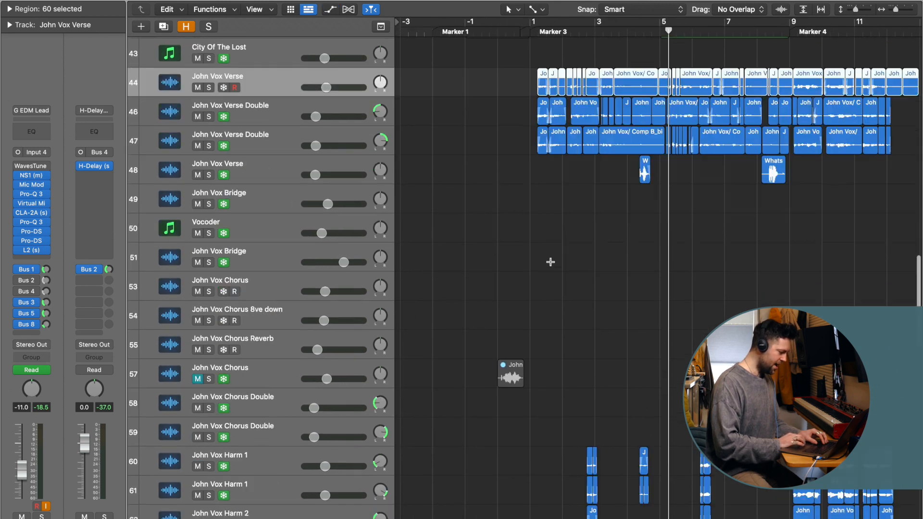
Step: Solo the extra verse vocal on track 48, play its first WhatsApp region, and return the playhead to bar 4
click(310, 172)
scroll(703, 182, right, 5)
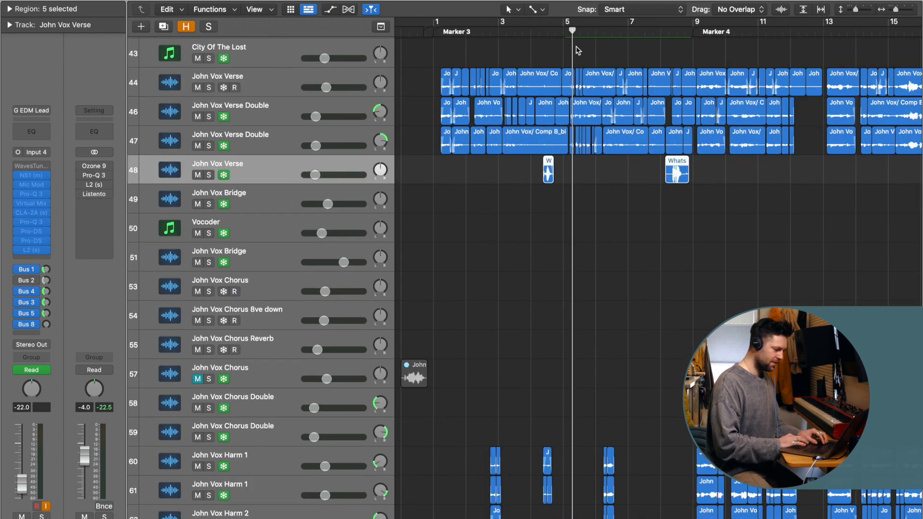
click(543, 32)
click(209, 175)
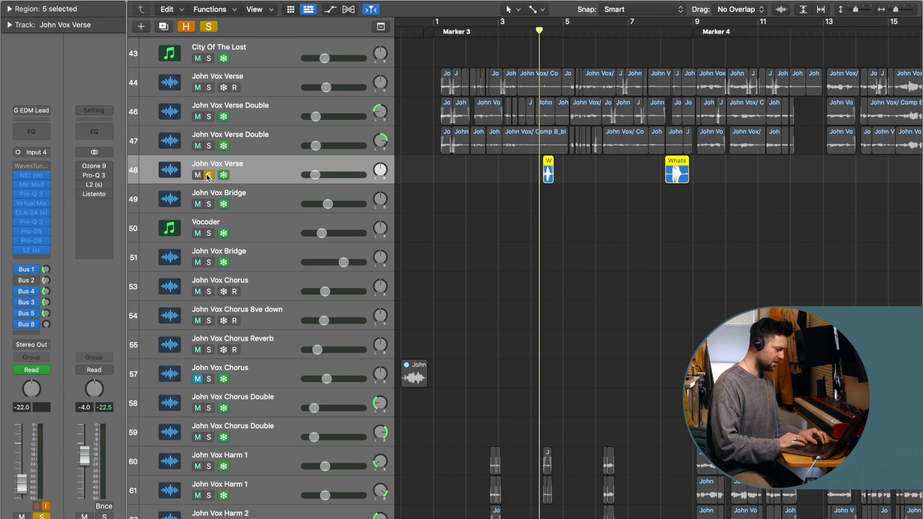
scroll(530, 212, up, 3)
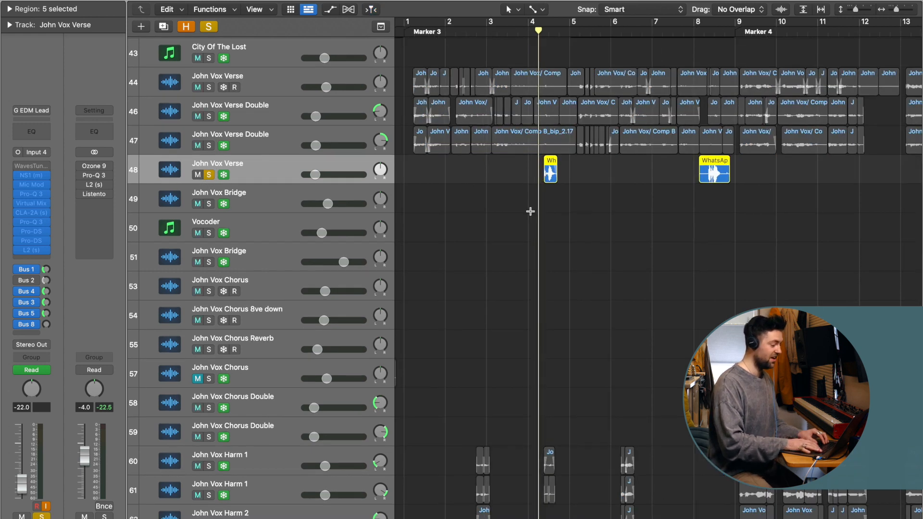
scroll(531, 211, up, 3)
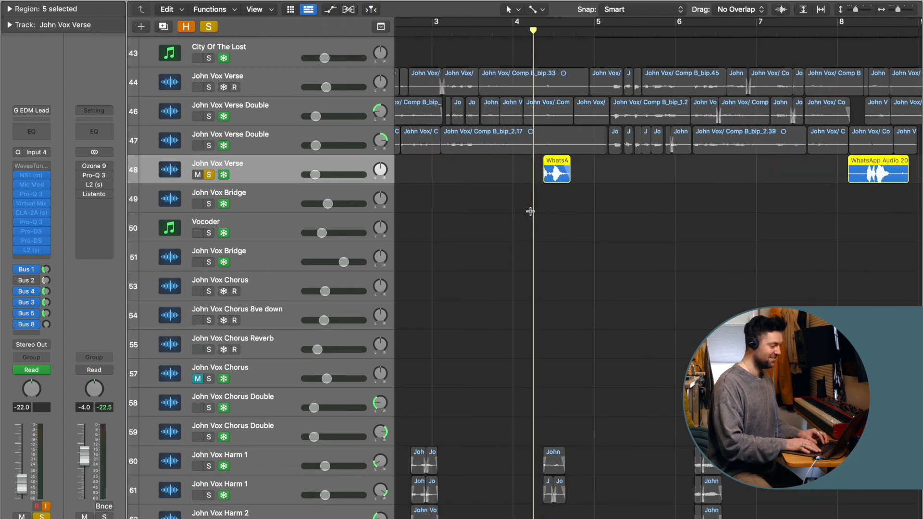
key(space)
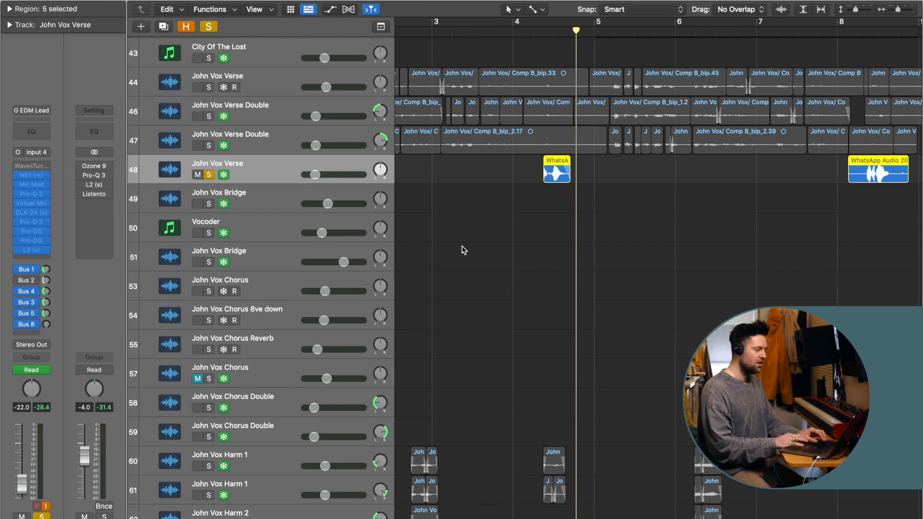
click(533, 31)
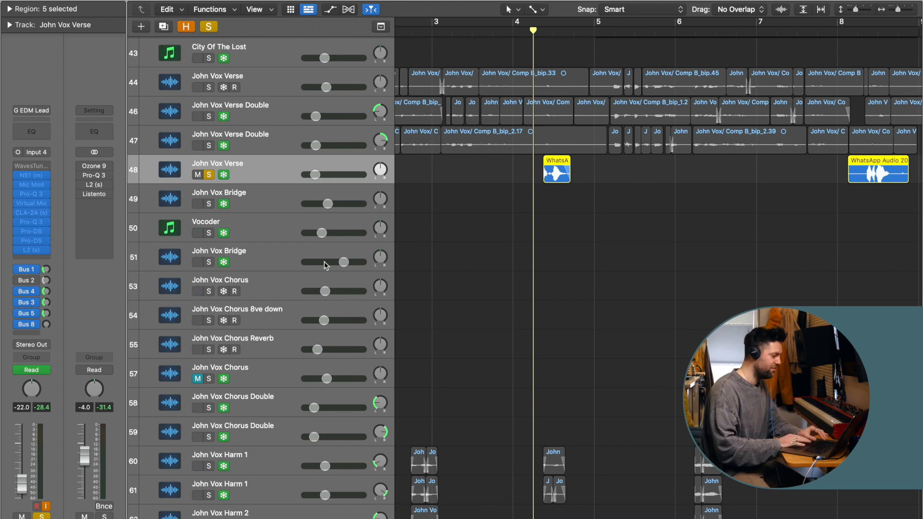
click(514, 21)
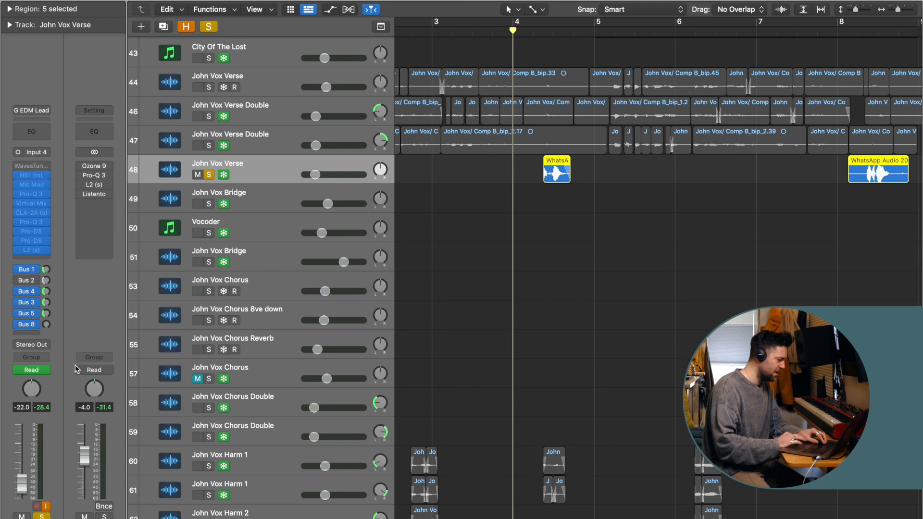
Step: Examine the effects behind track 48's active bus sends, including the bus 5 reverb
click(34, 270)
click(68, 245)
click(37, 324)
click(50, 290)
click(34, 314)
click(31, 314)
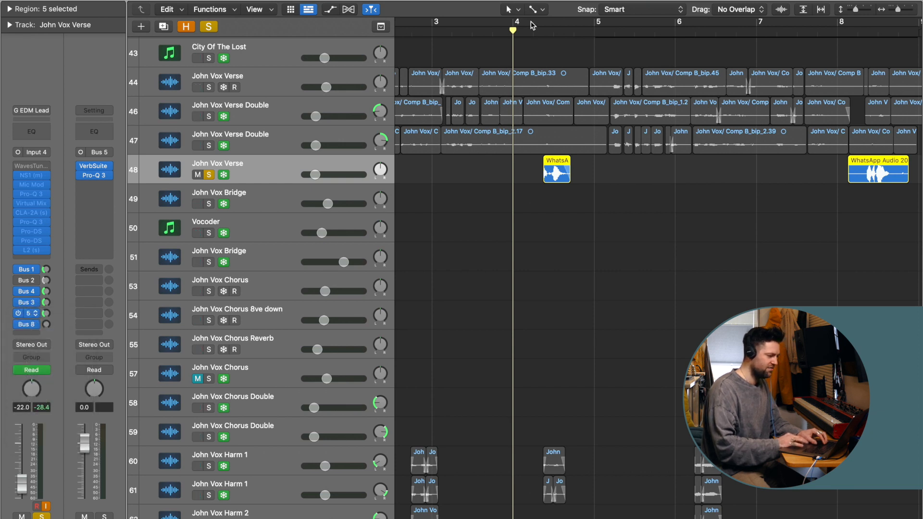
Step: Select the first WhatsApp region, keep its track frozen, and display the region's parameters
click(483, 168)
click(569, 166)
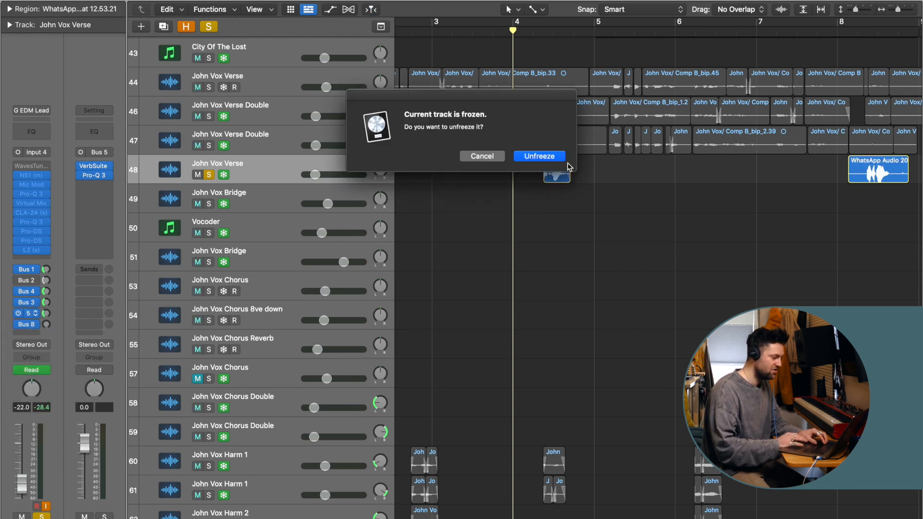
click(482, 157)
click(10, 9)
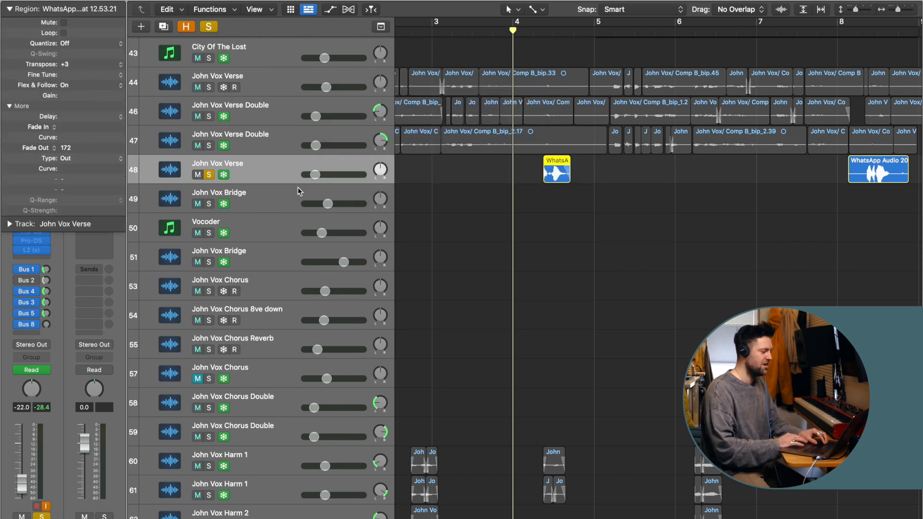
Step: Play the soloed WhatsApp regions from bar 4 and from bar 8, and stop playback
key(space)
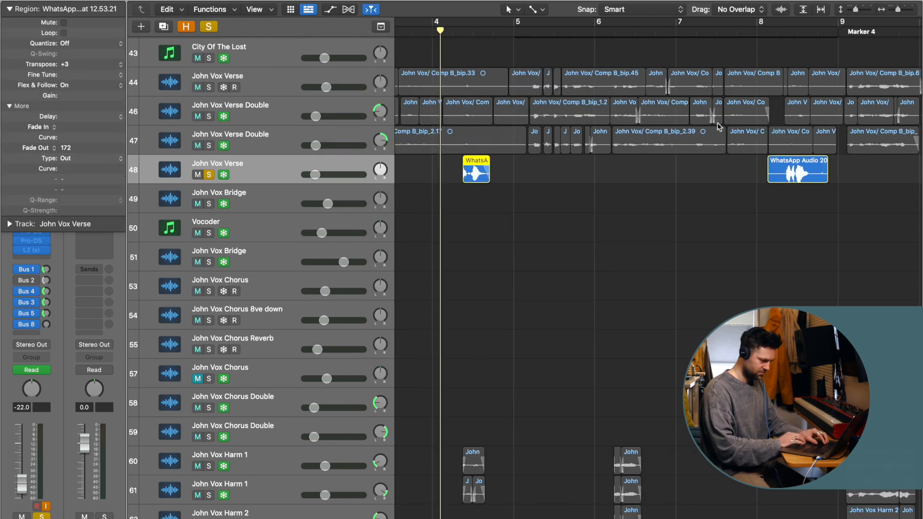
key(space)
click(758, 33)
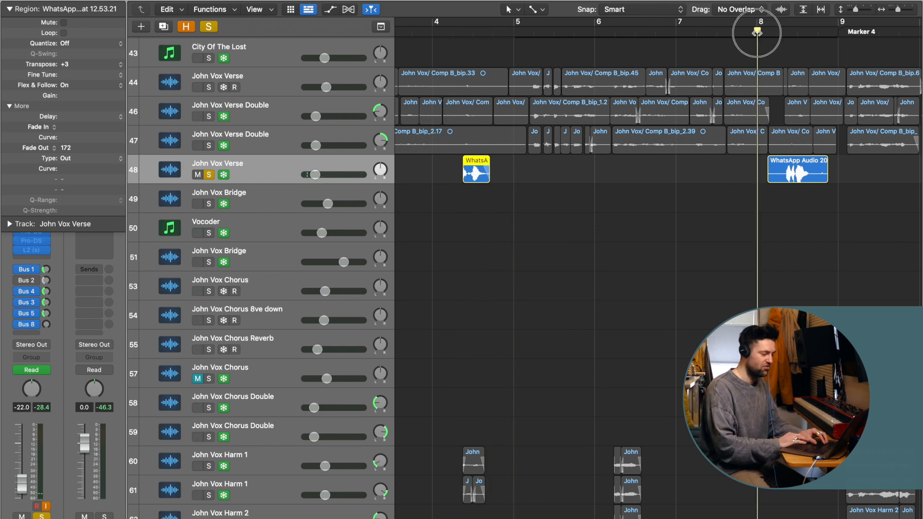
key(space)
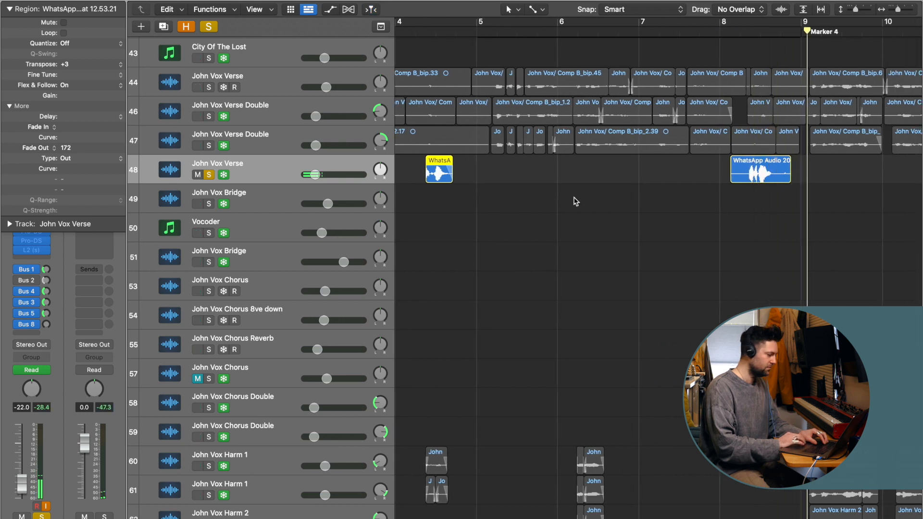
key(space)
Step: Clear the solo and play the full mix around the first WhatsApp region
scroll(514, 94, left, 1)
click(210, 29)
click(580, 31)
key(space)
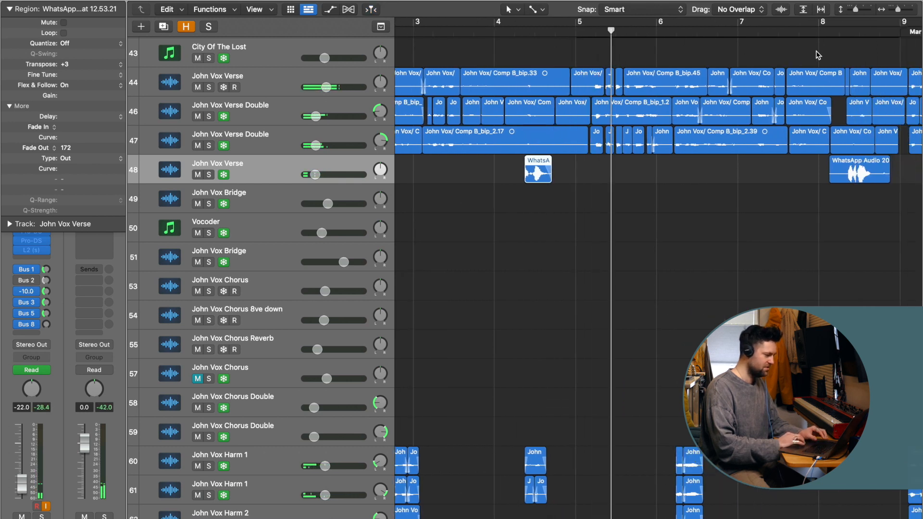
Step: Solo the bridge vocal on track 49 and start playback just before bar 51
click(226, 200)
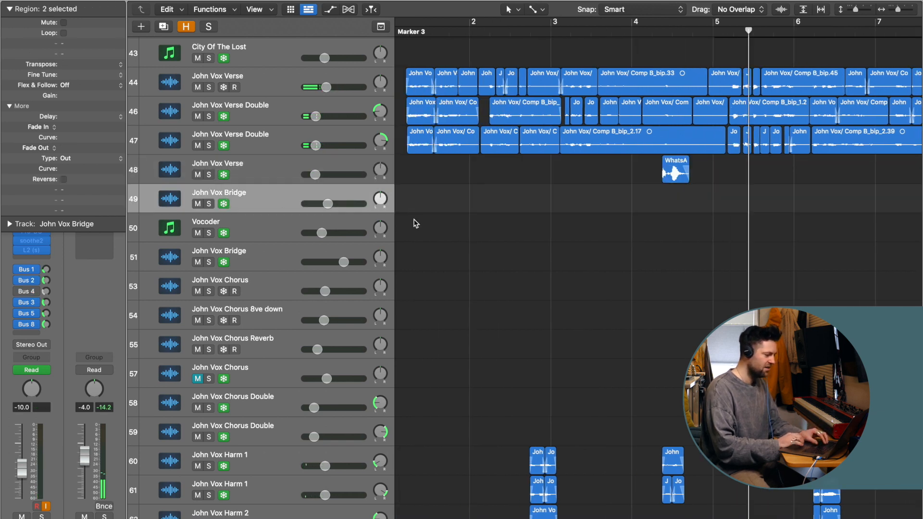
scroll(413, 221, right, 15)
scroll(416, 223, right, 20)
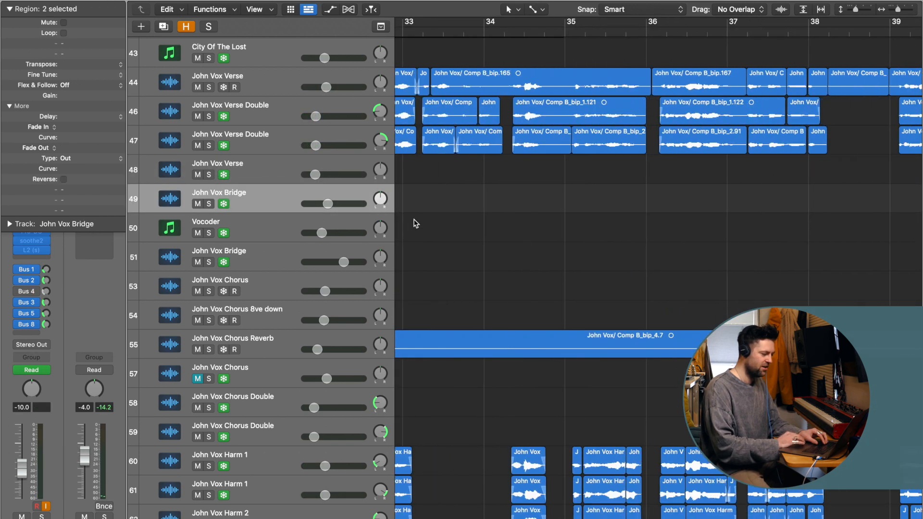
click(422, 29)
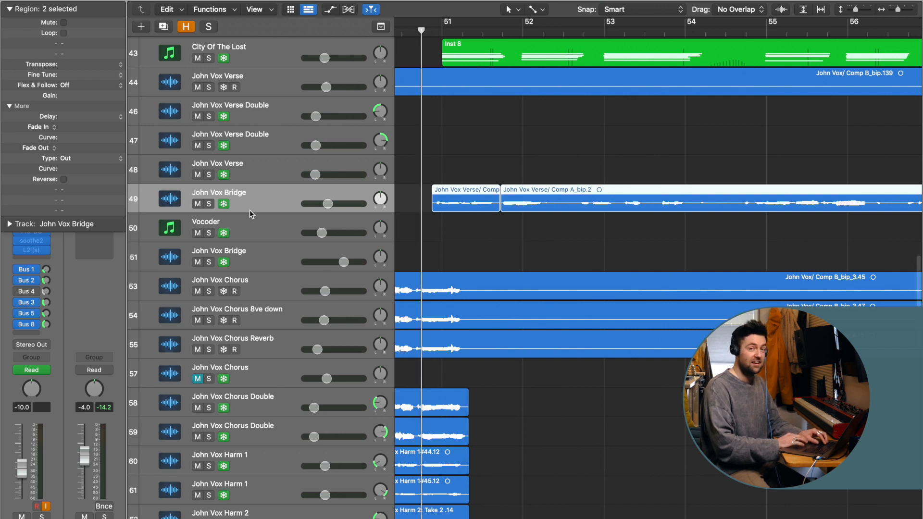
key(ctrl+s)
key(space)
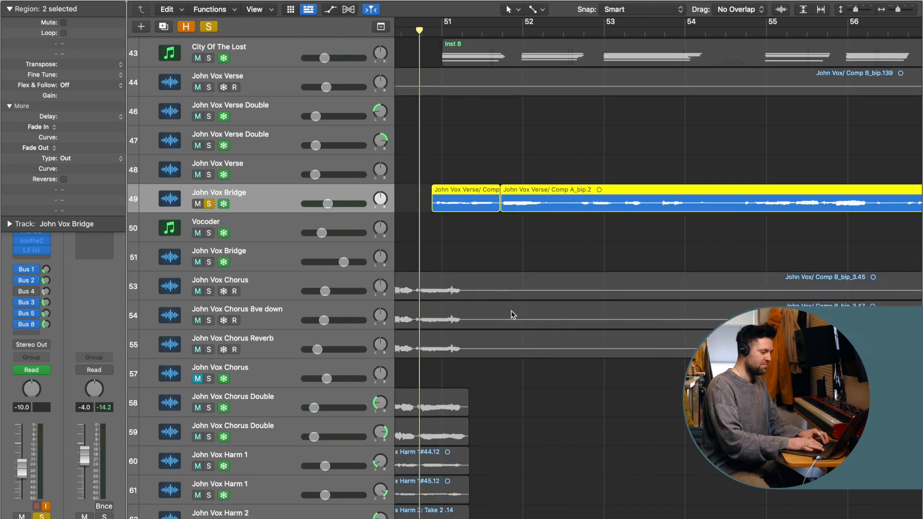
Step: Collapse the region parameters to expose the bridge vocal's effects chain, and stop playback around bar 52
key(super+Left)
key(super+Left)
key(super+Left)
key(super+Left)
scroll(511, 312, right, 4)
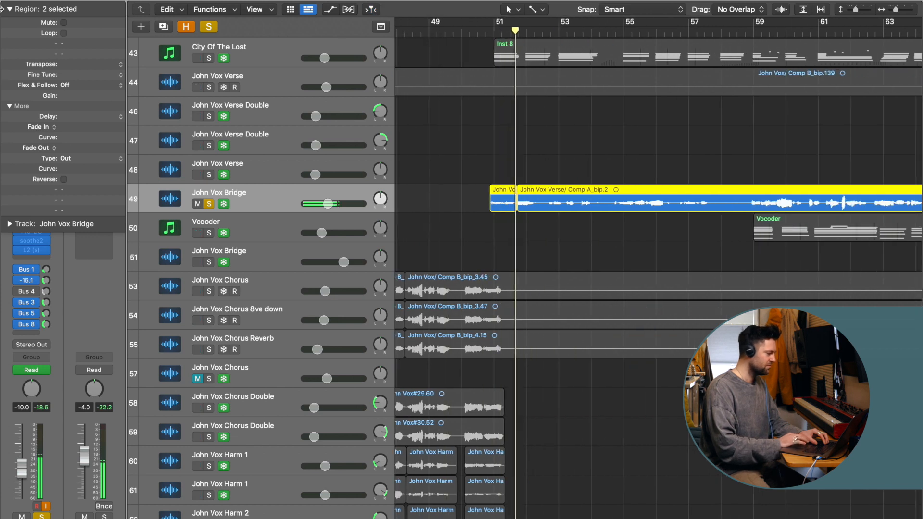
click(10, 9)
key(comma)
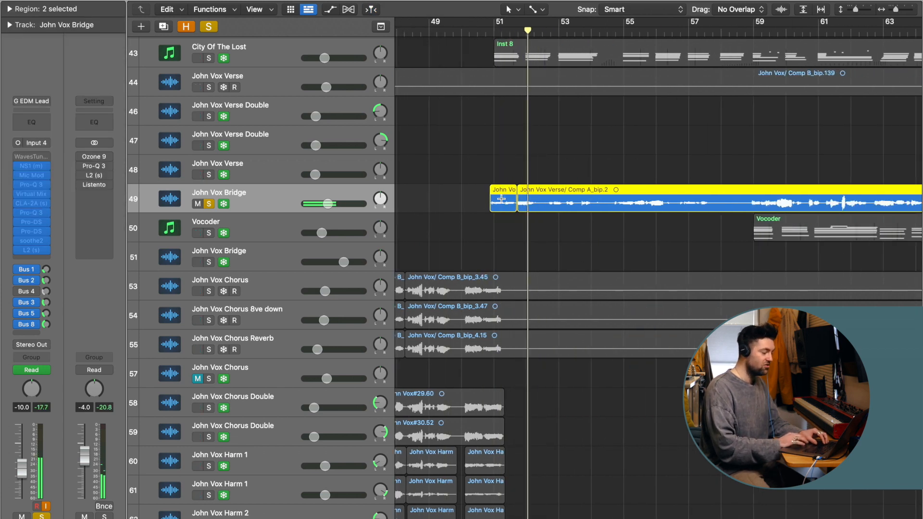
key(space)
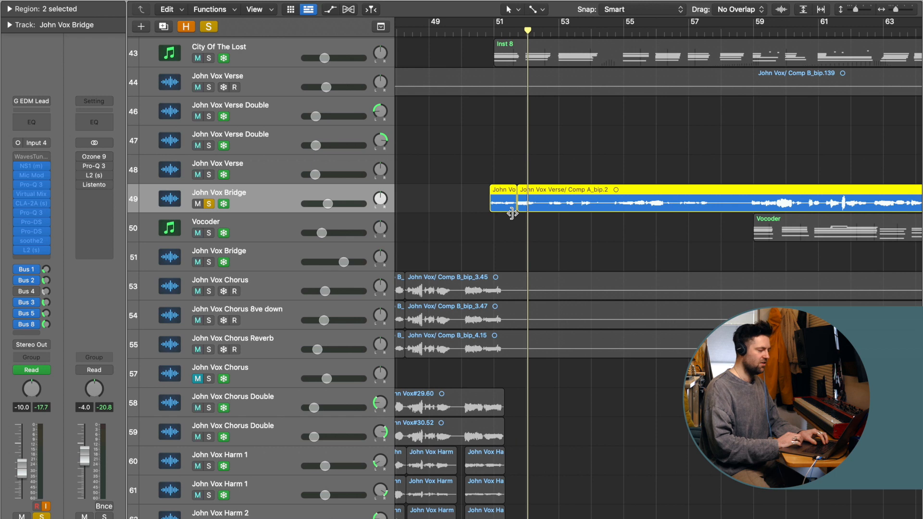
Step: Clear the bridge vocal's solo and move the playhead back to just before bar 1
scroll(512, 214, right, 5)
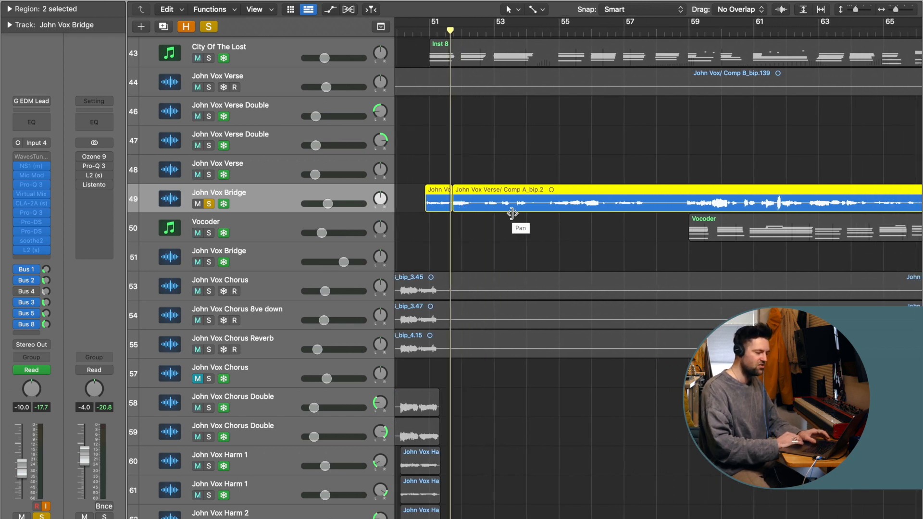
scroll(512, 214, left, 6)
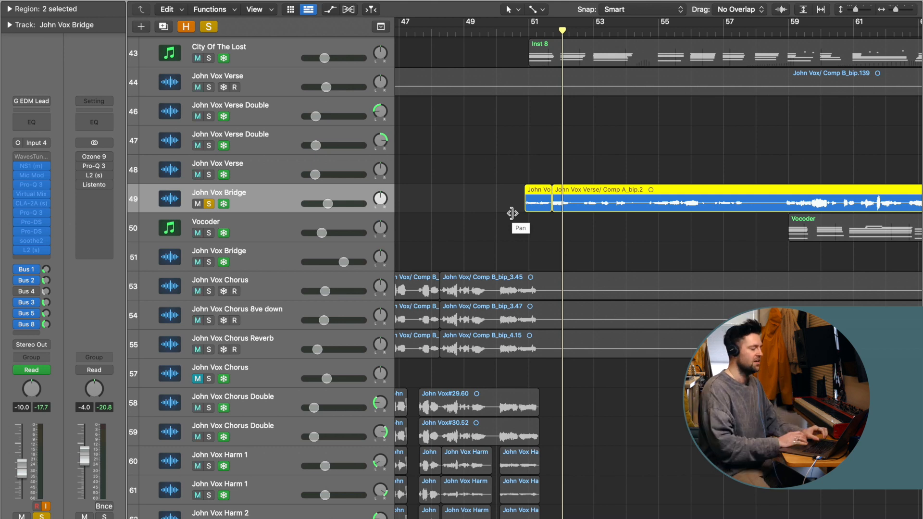
scroll(512, 213, left, 14)
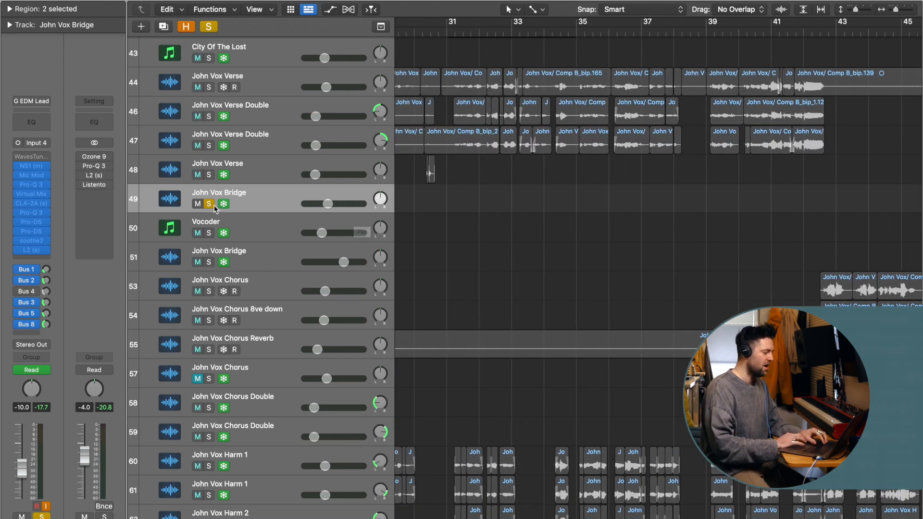
click(213, 205)
scroll(650, 290, left, 20)
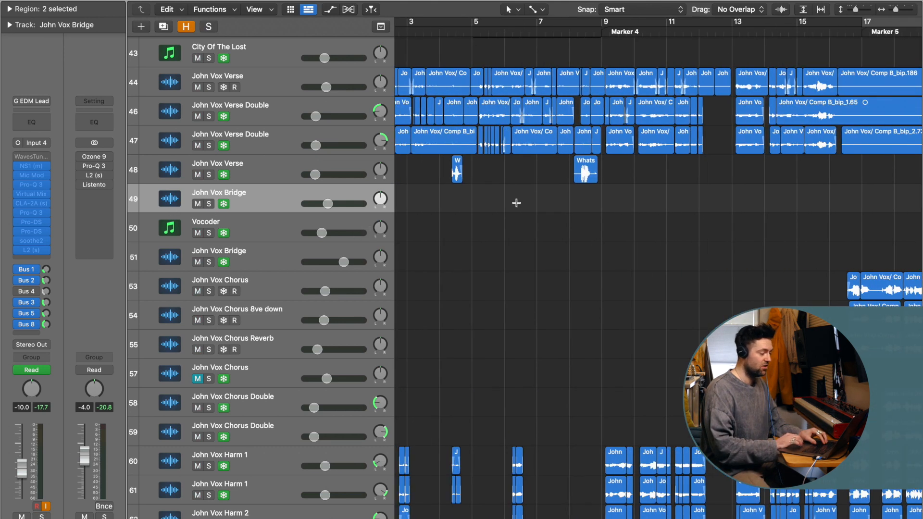
scroll(517, 203, left, 5)
key(Return)
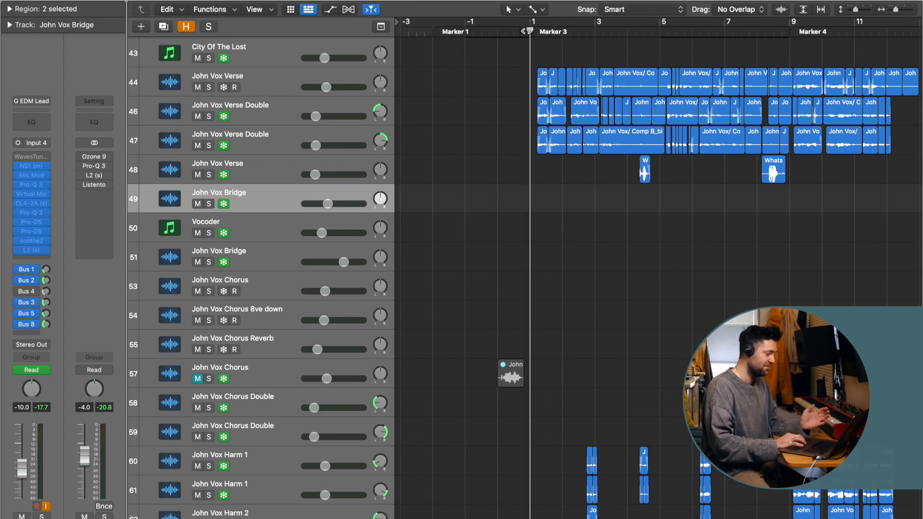
Step: Solo the Vocoder track and play its region from just before bar 59
click(260, 233)
click(208, 233)
scroll(599, 232, right, 10)
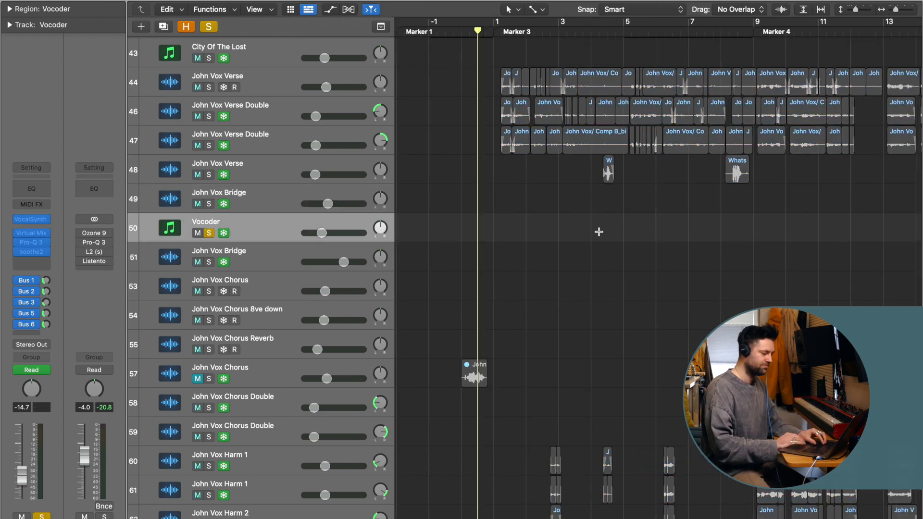
scroll(598, 232, right, 20)
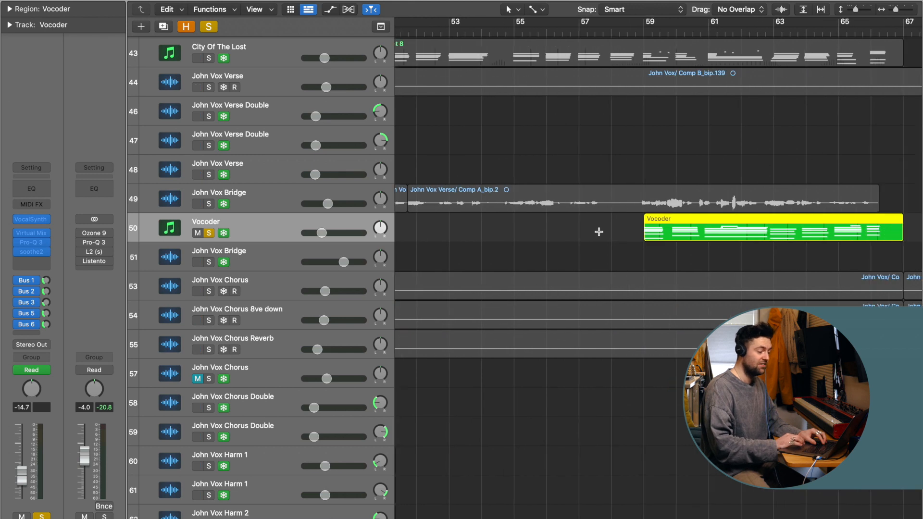
click(641, 31)
scroll(639, 34, right, 5)
scroll(489, 116, left, 2)
key(space)
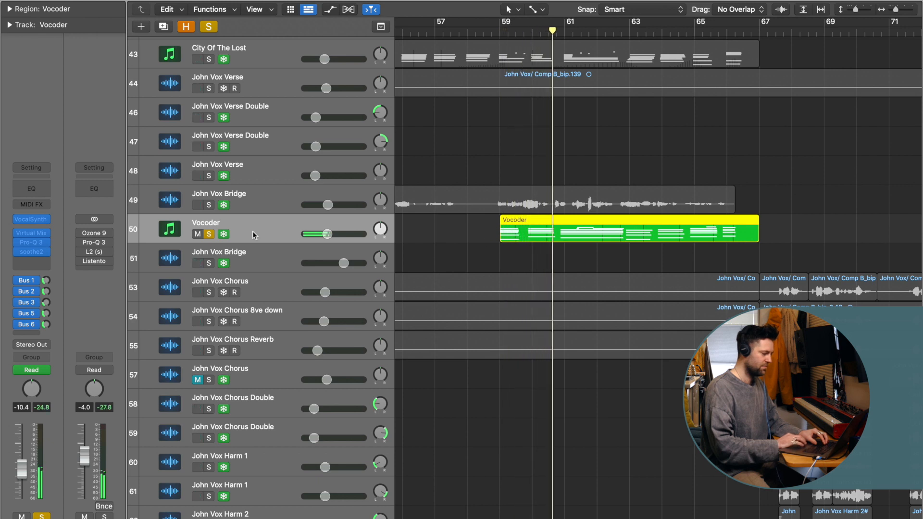
Step: Add the bridge vocal on track 49 to the solo so that it plays together with the Vocoder
shift+click(407, 204)
key(super+Left)
key(super+Left)
scroll(410, 225, left, 10)
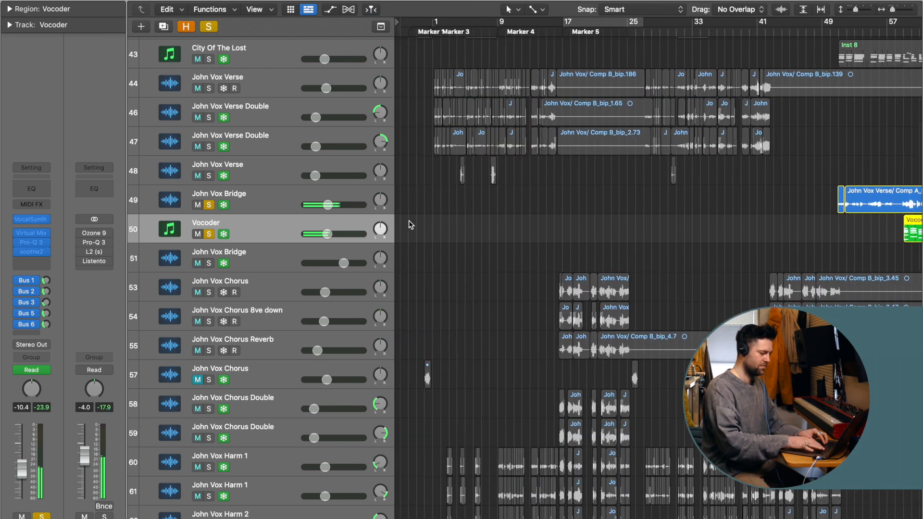
Step: Move the playhead to just before bar 1 and clear the solos on the bridge vocal and Vocoder
click(433, 30)
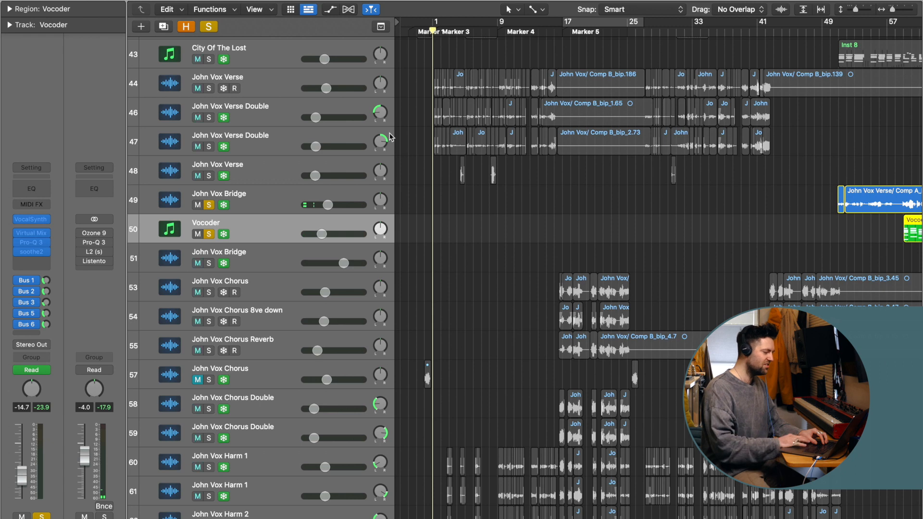
click(209, 234)
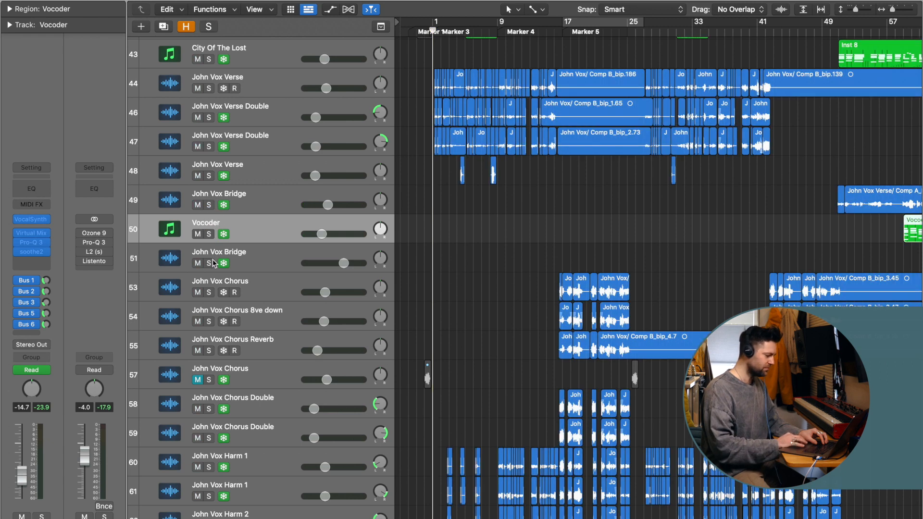
click(213, 263)
Step: Solo the chorus vocal, octave-down and reverb tracks 53 to 55, and place the playhead just before bar 17
scroll(216, 260, right, 5)
scroll(261, 261, left, 5)
scroll(260, 261, right, 7)
scroll(260, 261, left, 5)
click(258, 292)
scroll(257, 291, right, 5)
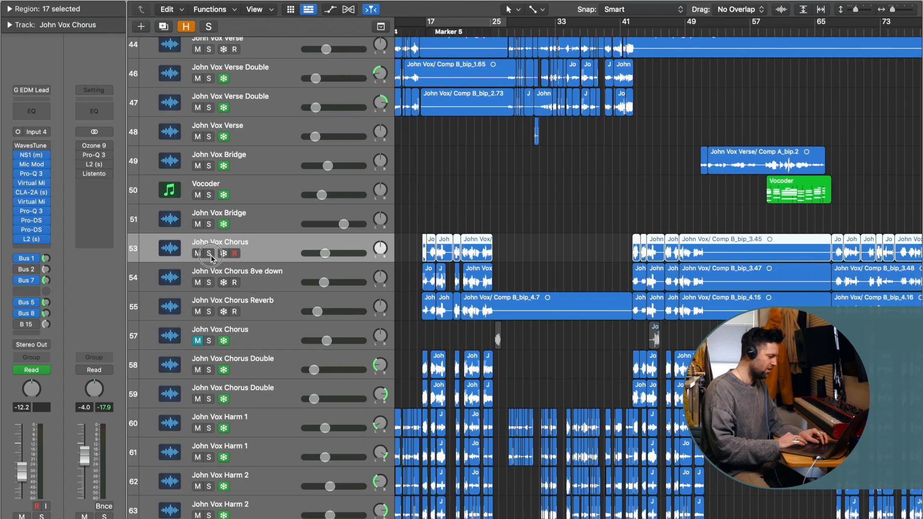
click(209, 253)
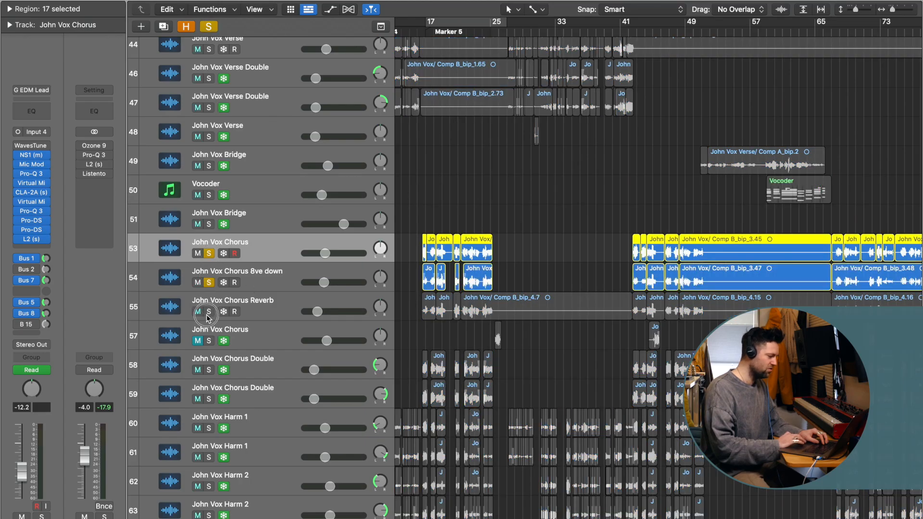
scroll(210, 255, down, 1)
scroll(426, 32, down, 3)
drag(426, 31, 432, 68)
Step: Inspect the chorus vocal's Virtual Mix Rack holding the Custom Series Lift and The Monster modules, and close it
mouse_move(32, 193)
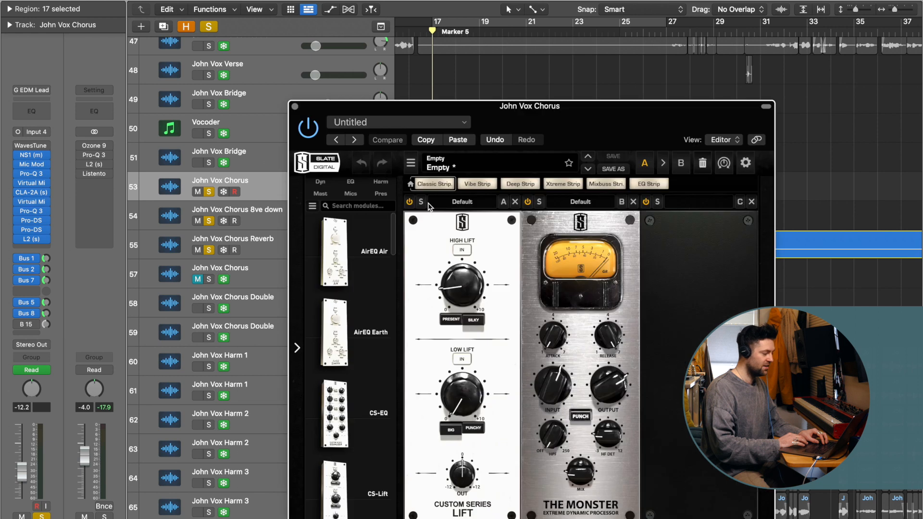
drag(618, 107, 605, 35)
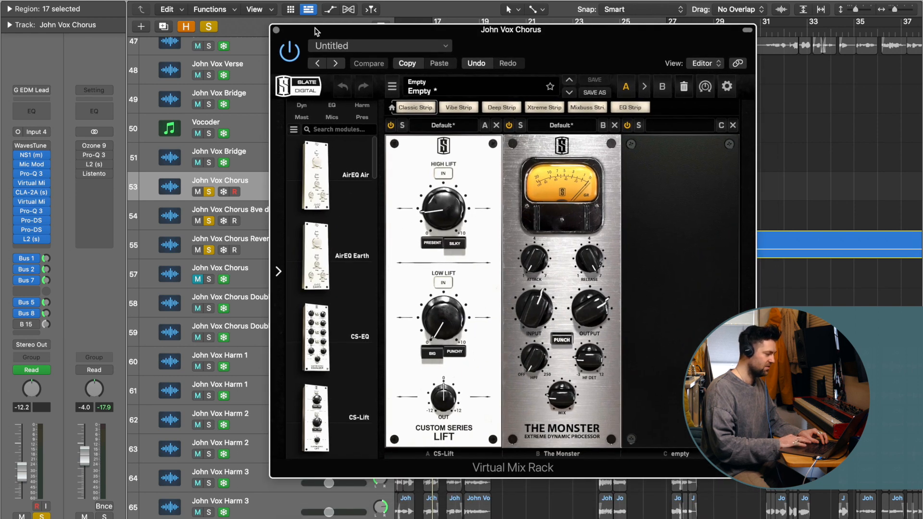
click(276, 30)
Step: Open the chorus vocal's other Virtual Mix Rack to examine its FG-73, FG-N, CS-EQ and FG-116 modules
mouse_move(15, 167)
mouse_move(41, 188)
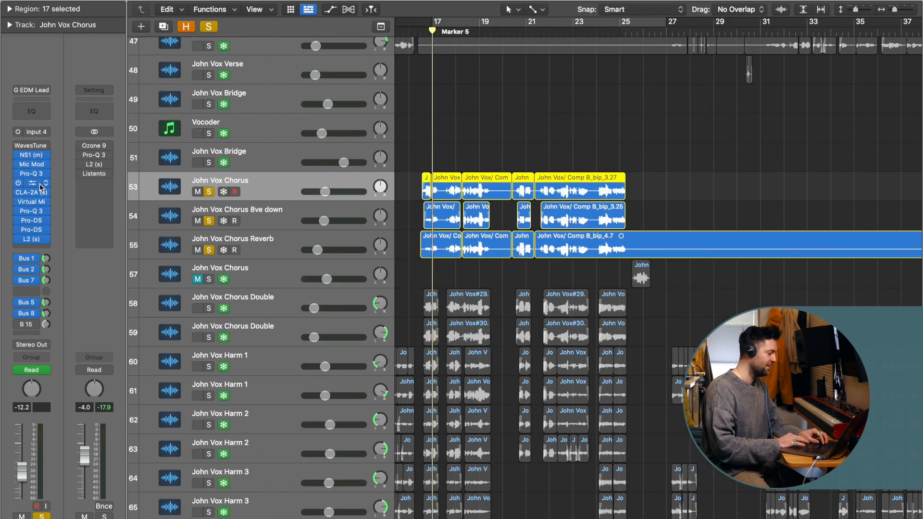
drag(32, 205, 33, 186)
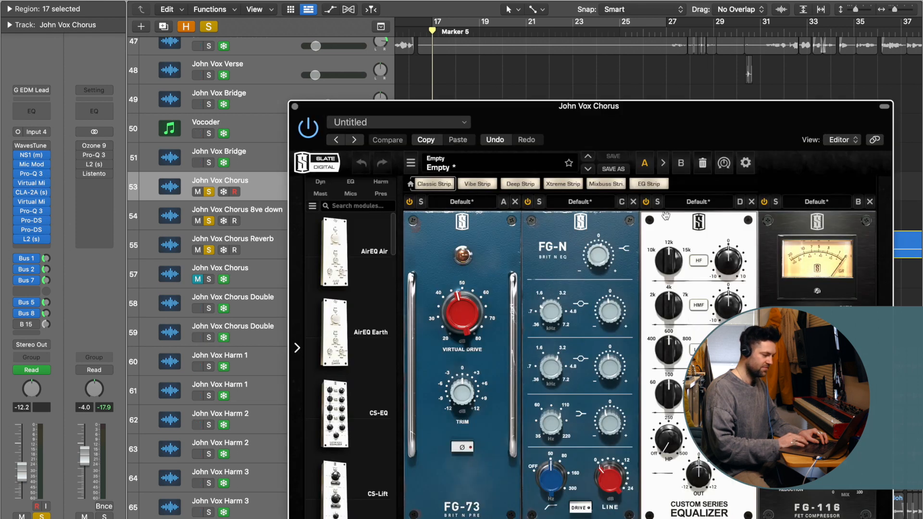
drag(655, 122, 498, 40)
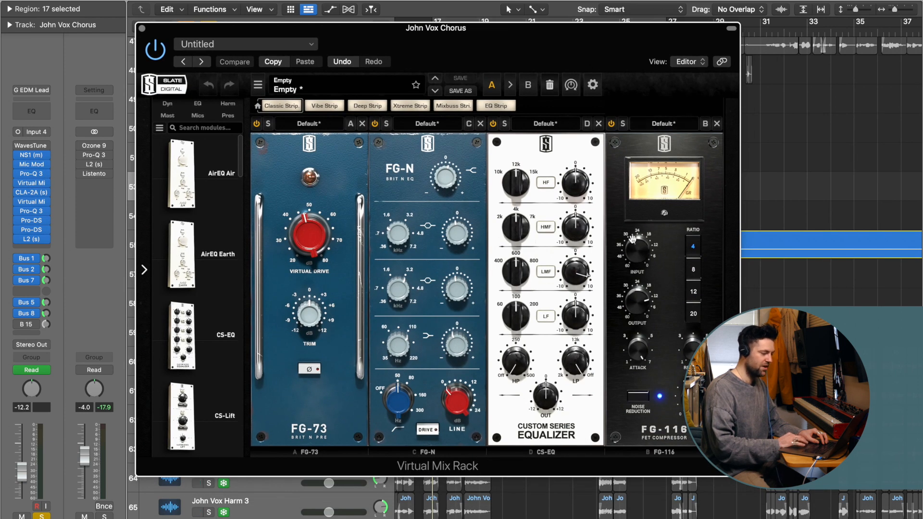
drag(544, 27, 558, 72)
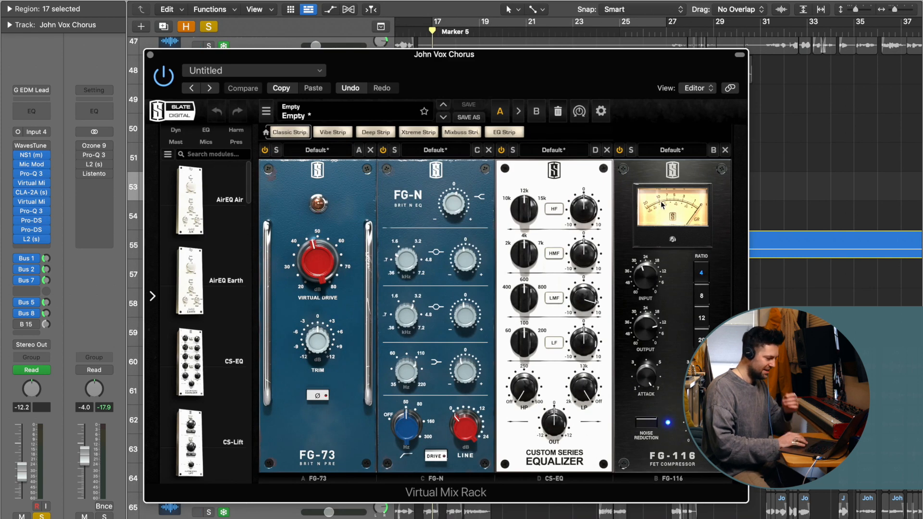
Step: Play the soloed chorus vocals with the Virtual Mix Rack in view, close it, and return the playhead to just before bar 17
key(space)
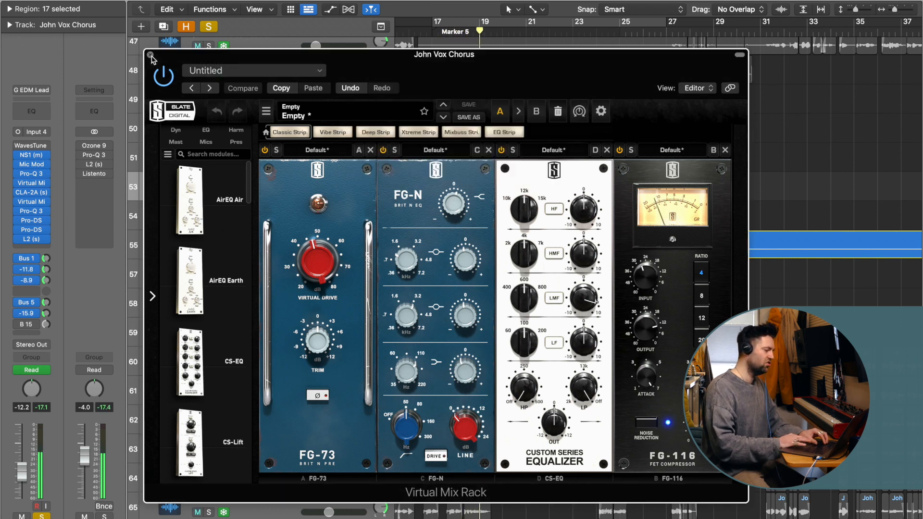
click(150, 55)
click(430, 32)
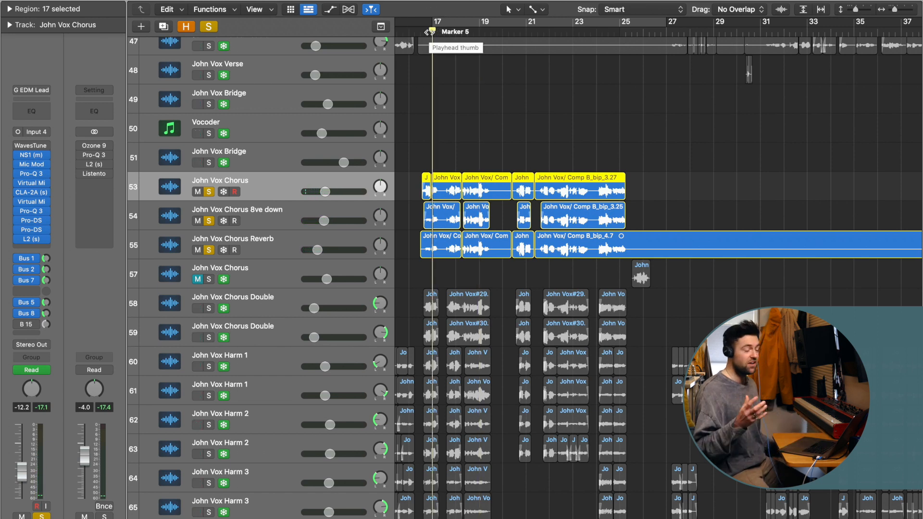
Step: Place the playhead at the start of the chorus vocal regions and clear the solos on tracks 53 to 55
scroll(430, 32, up, 5)
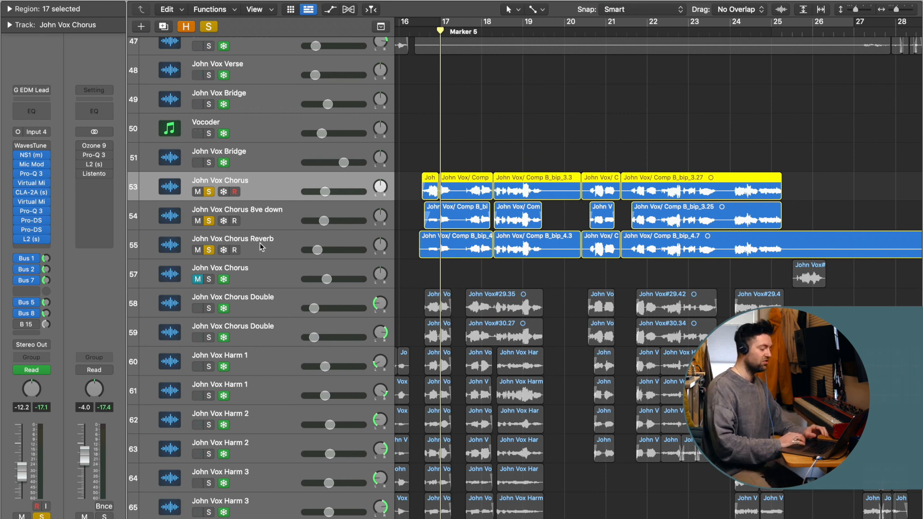
scroll(260, 247, down, 10)
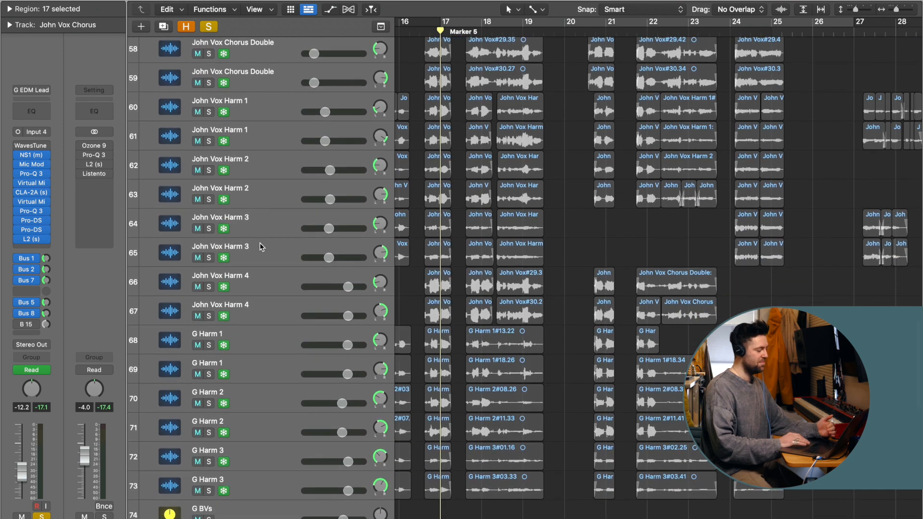
scroll(261, 244, up, 6)
click(420, 28)
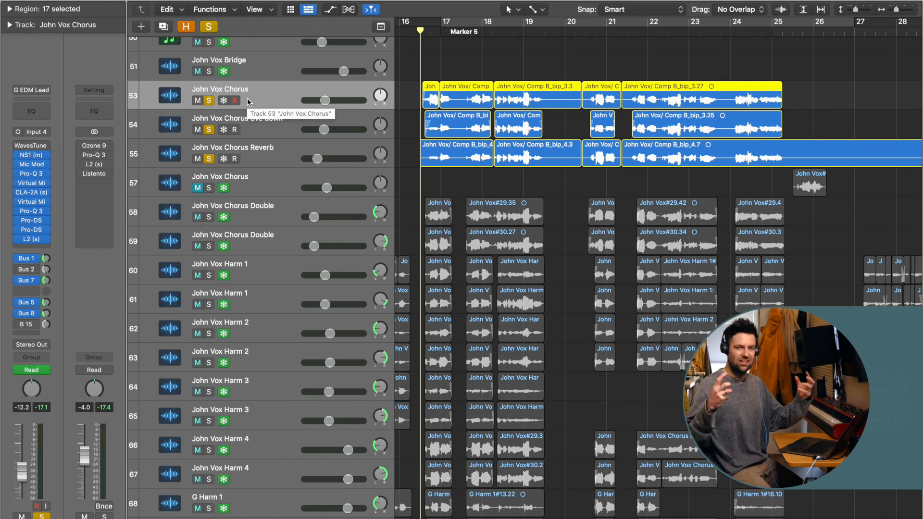
click(210, 102)
Step: Solo the Chorus 8ve down track and play it from midway between bars 16 and 17
click(275, 132)
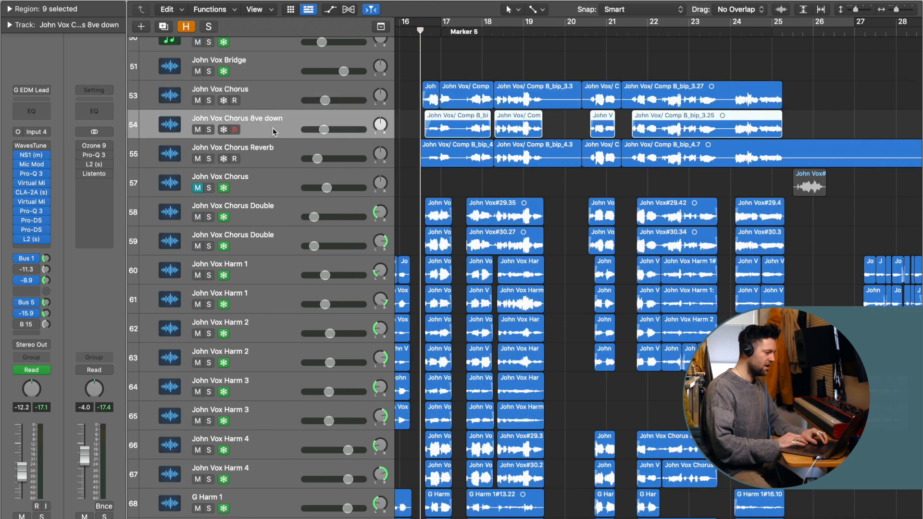
key(s)
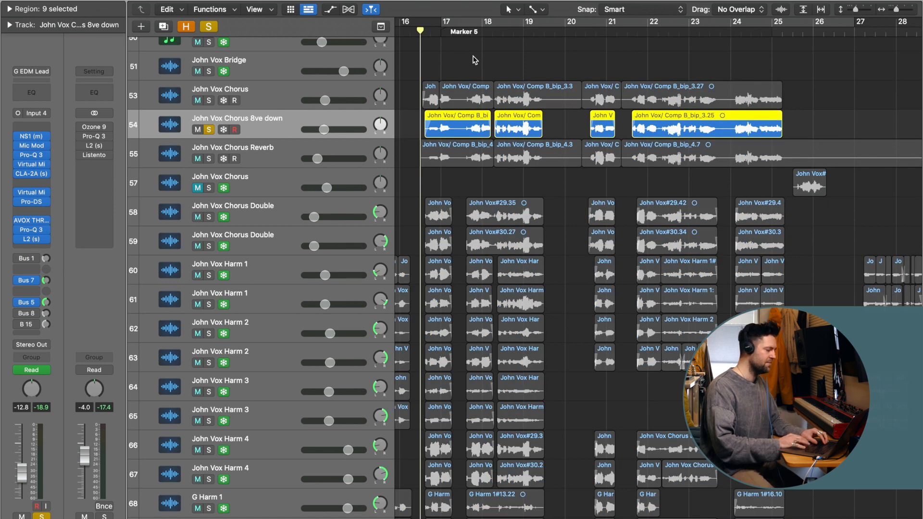
key(space)
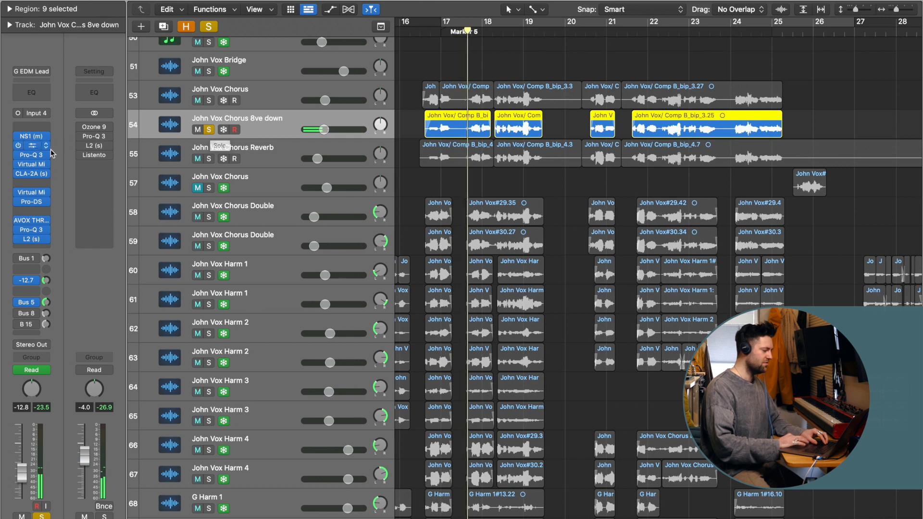
Step: Inspect the AVOX Throat plug-in on the octave-down vocal, stop playback, and return the playhead to just before bar 17
click(43, 222)
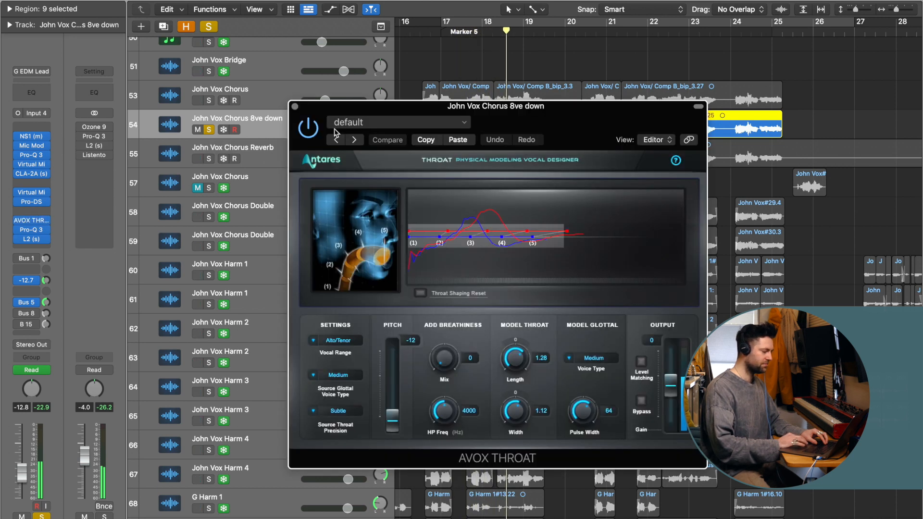
key(Return)
click(294, 106)
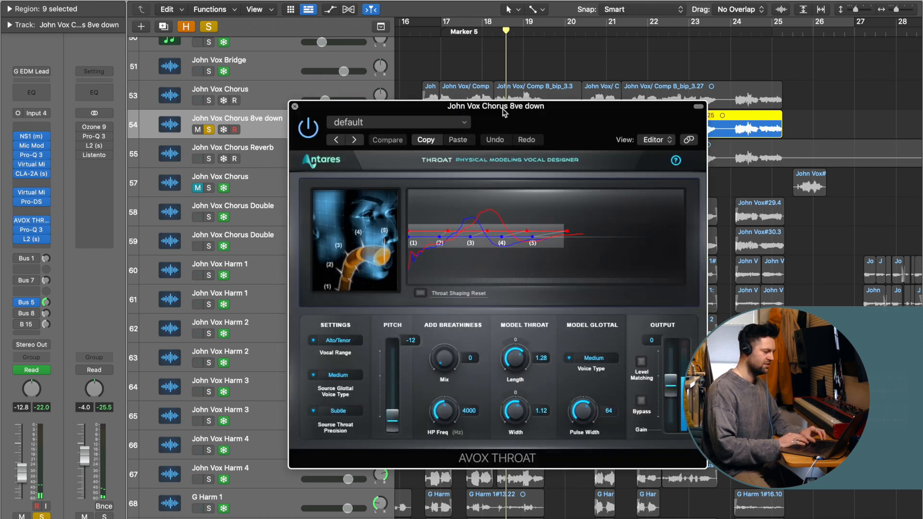
key(super+w)
drag(439, 33, 426, 32)
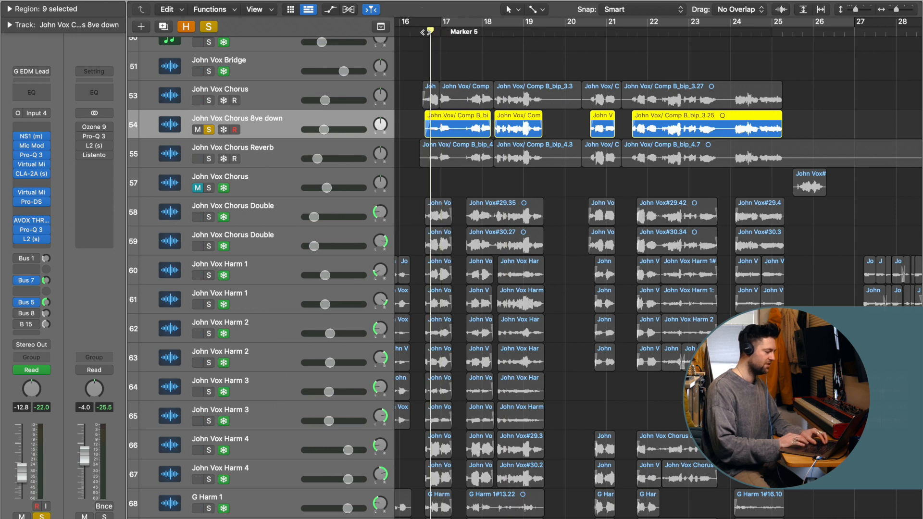
Step: Select the Chorus Reverb track 55 and solo it alongside the octave-down vocal
click(235, 157)
click(545, 156)
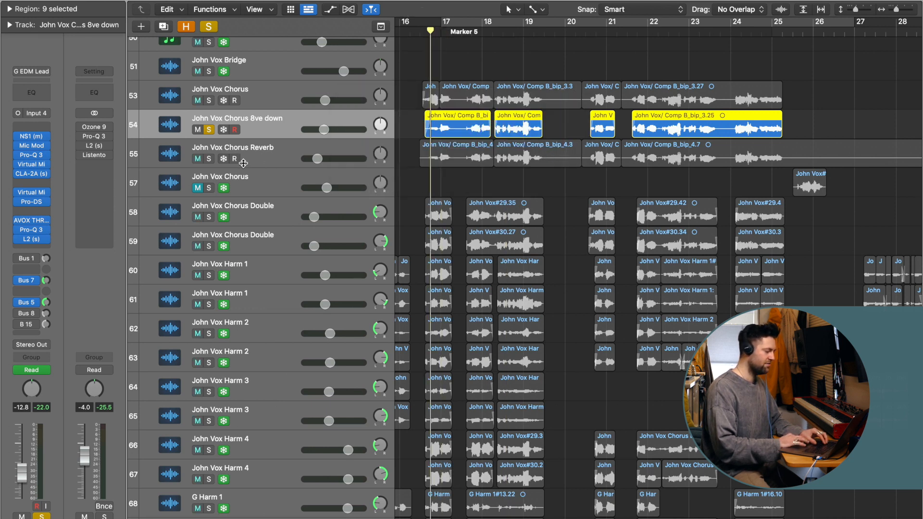
click(246, 160)
click(210, 159)
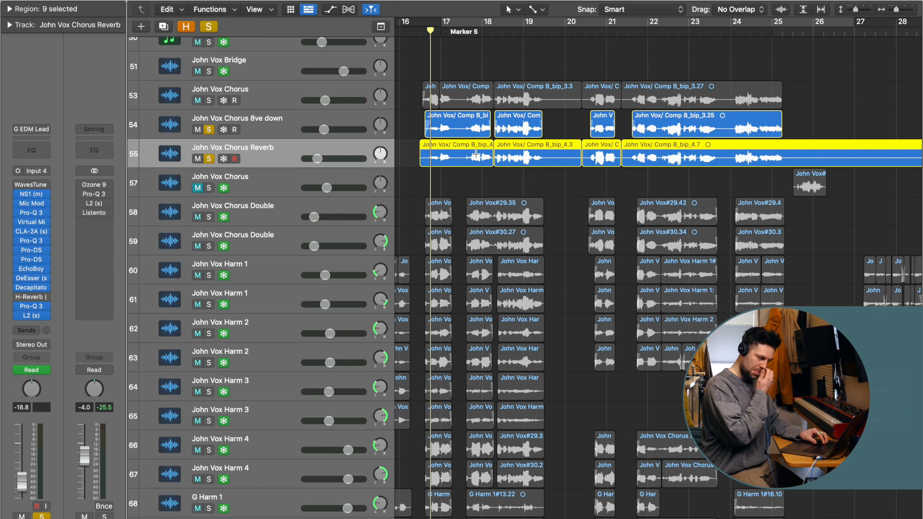
Step: Play the soloed tracks, clear the octave-down vocal's solo to hear the Chorus Reverb alone, and stop around bar 19
key(space)
key(super+Left)
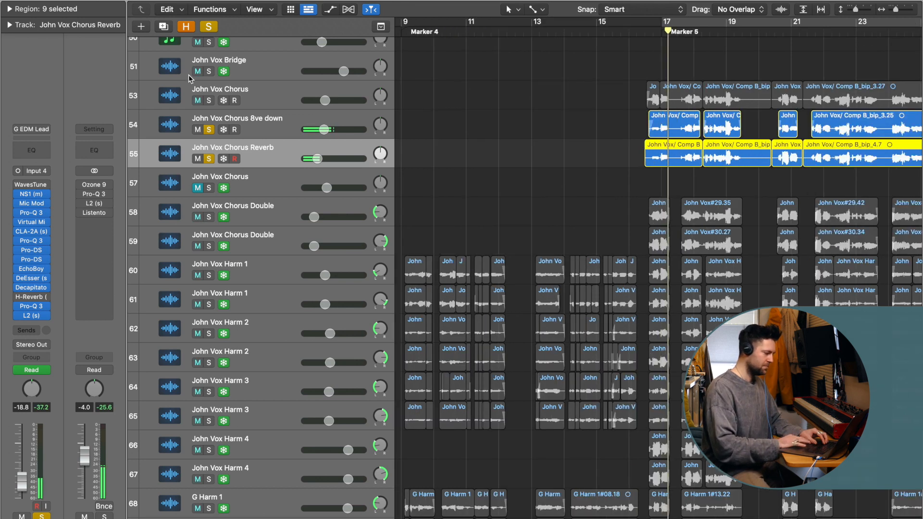
click(210, 130)
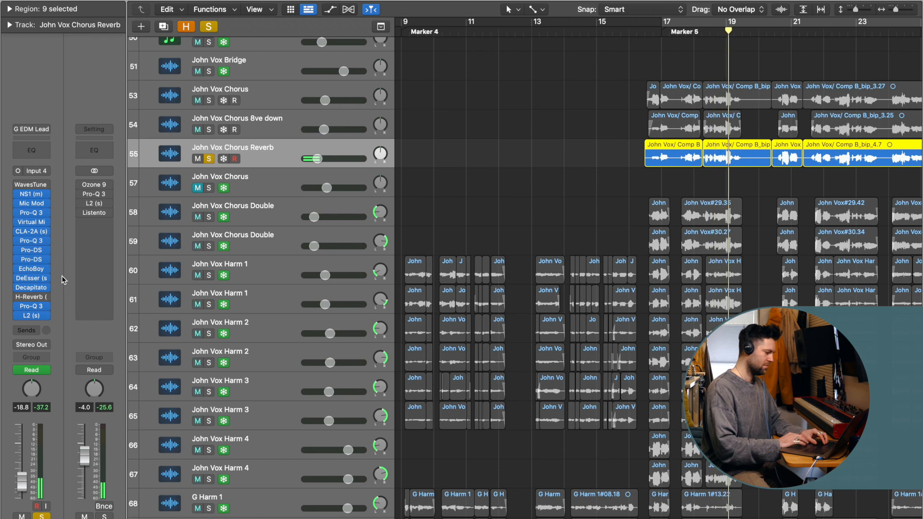
scroll(345, 248, right, 3)
key(space)
scroll(517, 219, right, 5)
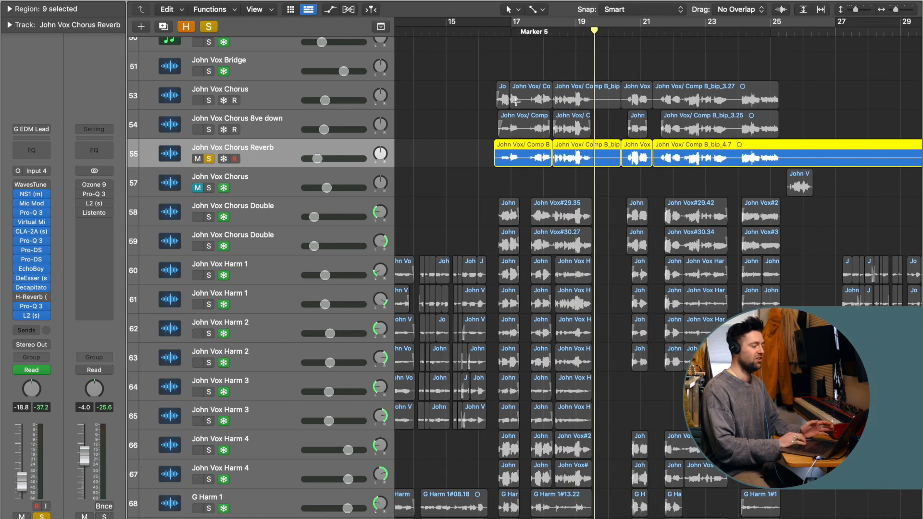
Step: Inspect the Decapitator on the Chorus Reverb track and replay the track from midway between bars 16 and 17
click(496, 35)
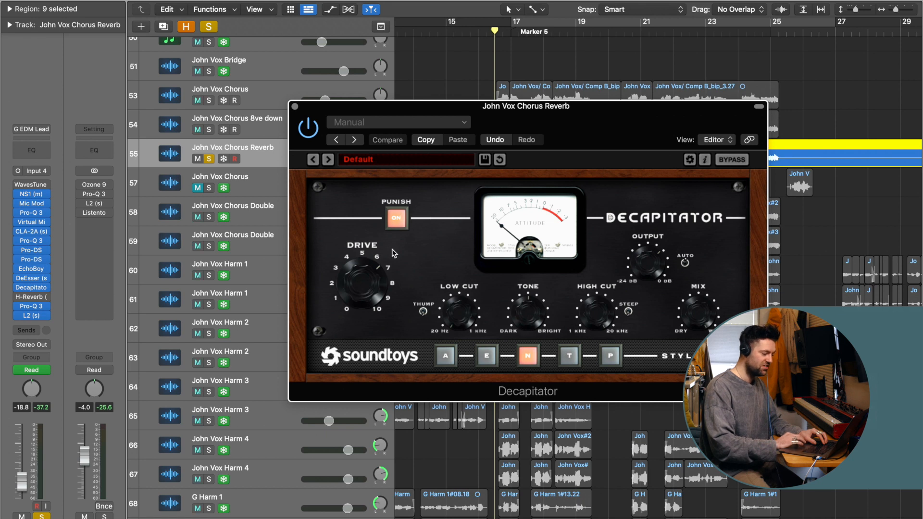
click(295, 107)
key(space)
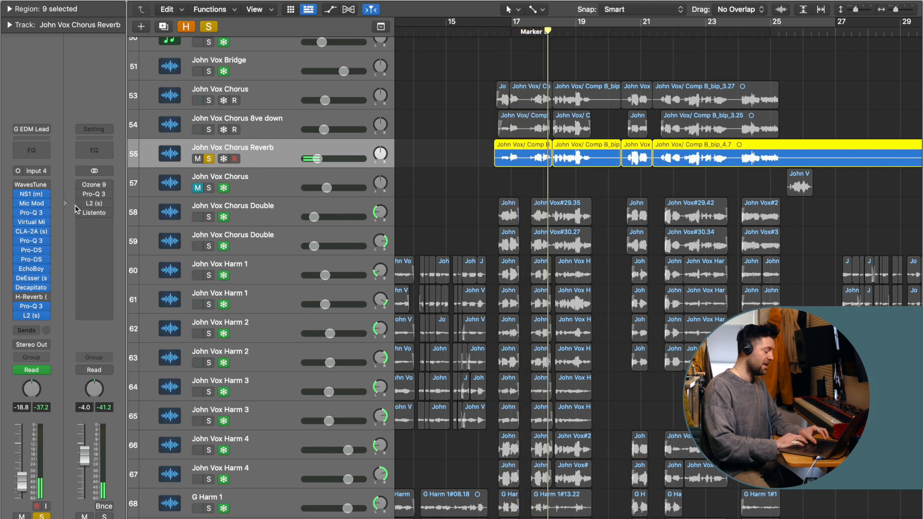
key(space)
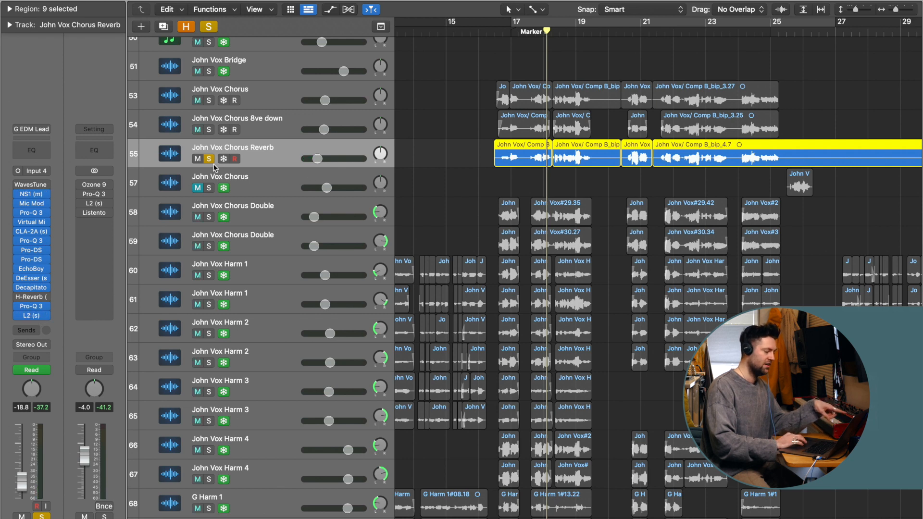
Step: Solo the main chorus vocal on track 53 too, and compare it during playback with the Chorus Reverb's solo off and on
drag(210, 100, 210, 130)
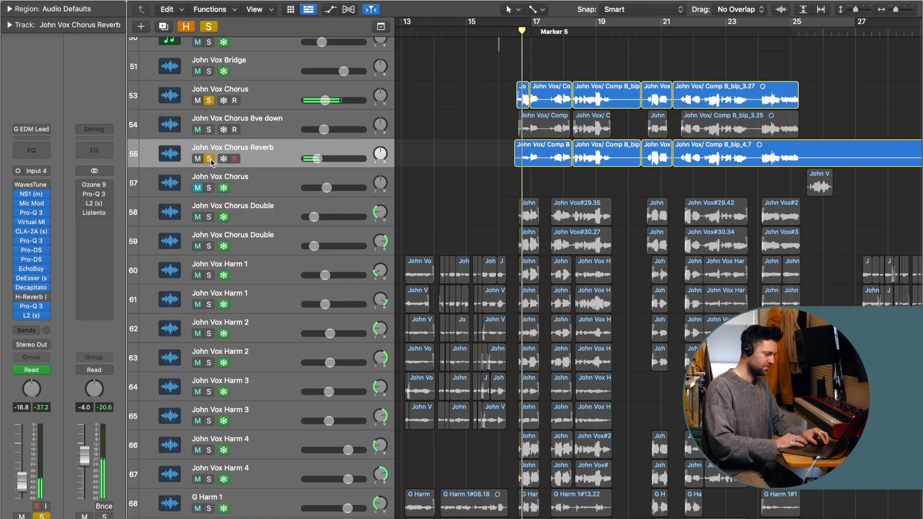
click(209, 159)
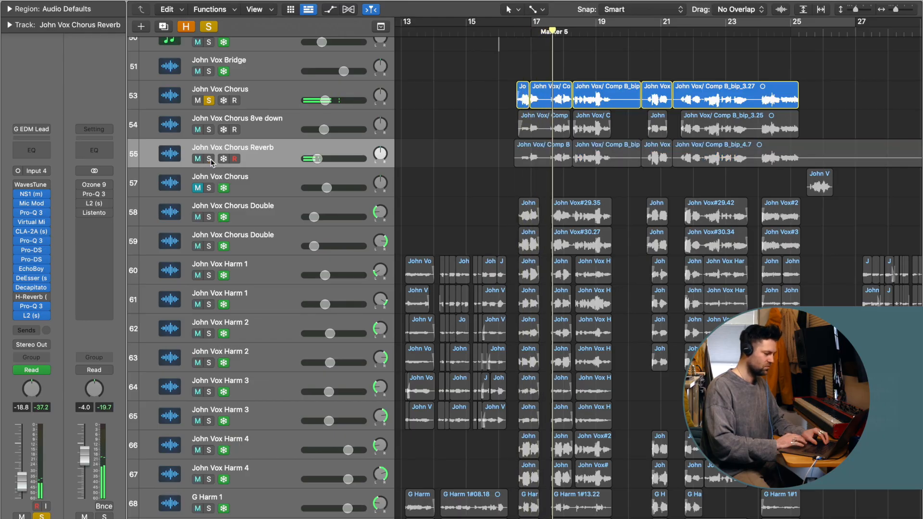
click(209, 159)
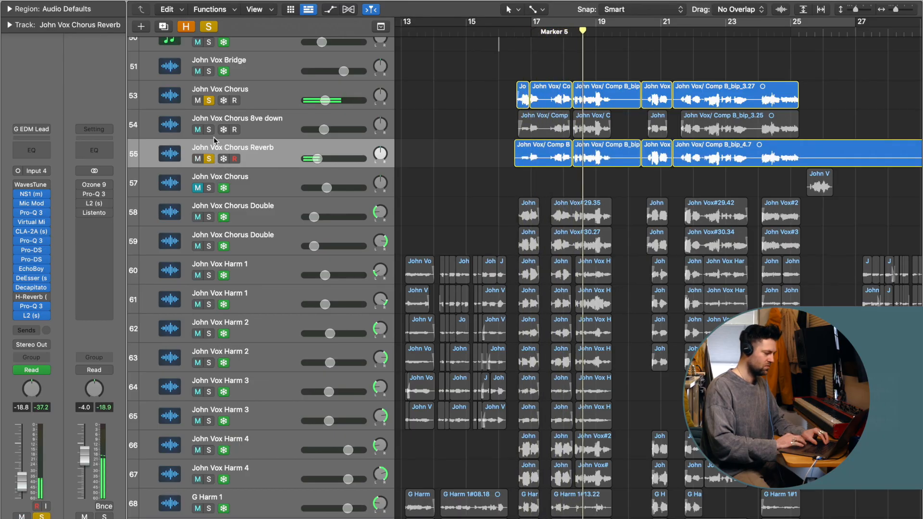
Step: Add the Chorus 8ve down track to the solo and return the playhead to the start of the chorus vocals
key(Return)
click(209, 130)
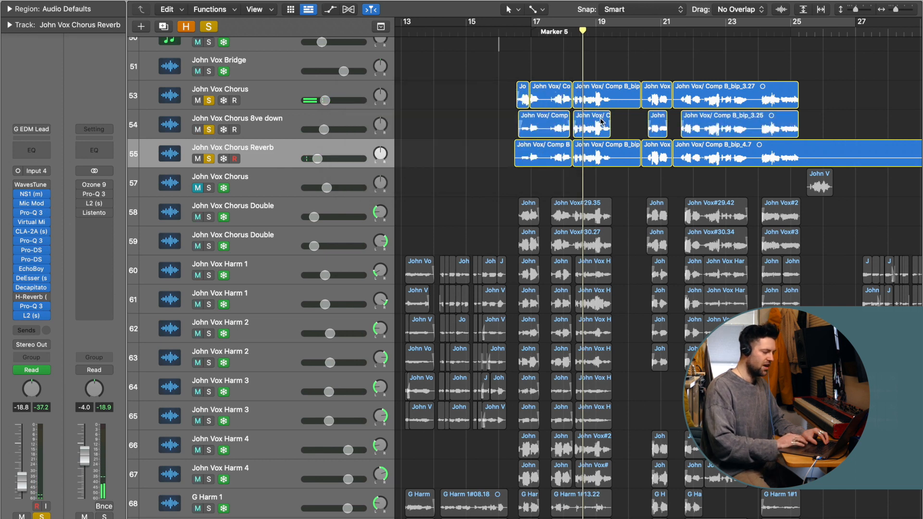
click(515, 32)
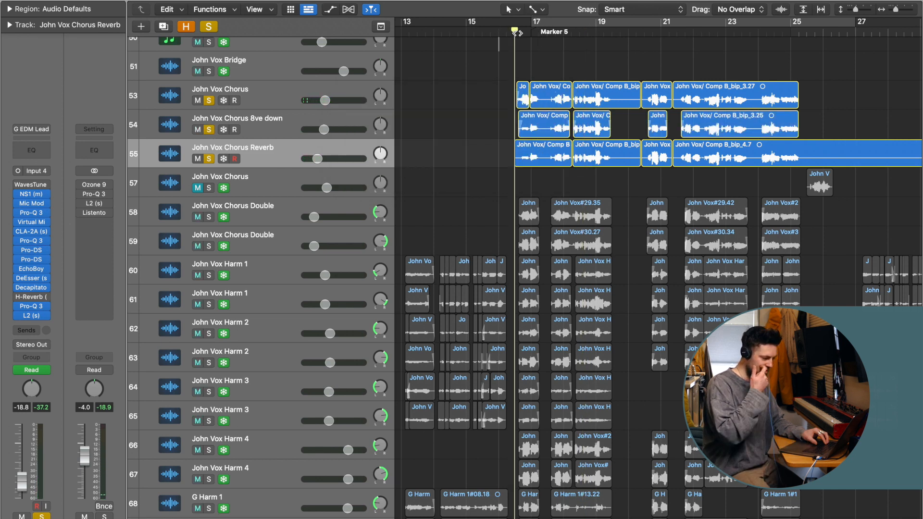
Step: Play the three soloed chorus vocal tracks from the start of the chorus and clear their solos
key(space)
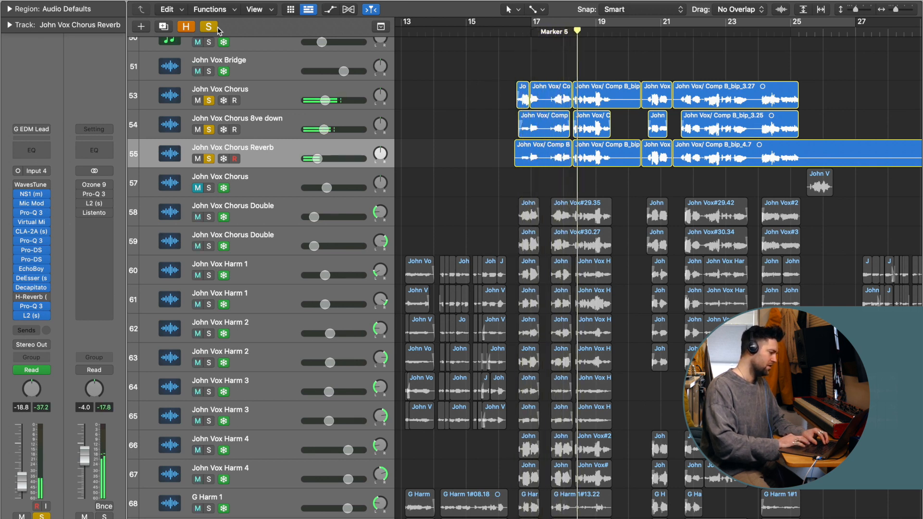
scroll(249, 212, down, 2)
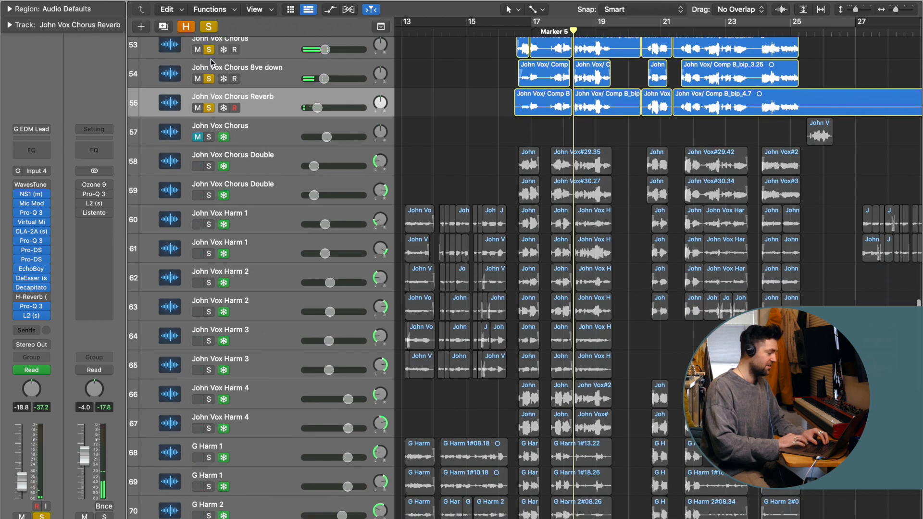
drag(210, 51, 210, 108)
Step: Select Chorus Double tracks 58 and 59, solo them with the chorus vocals and play from just before bar 17
click(274, 165)
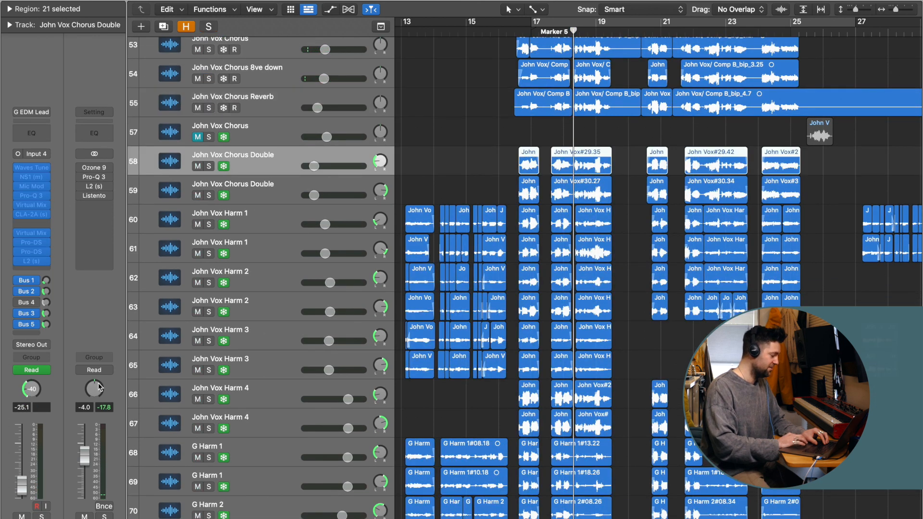
scroll(266, 229, down, 1)
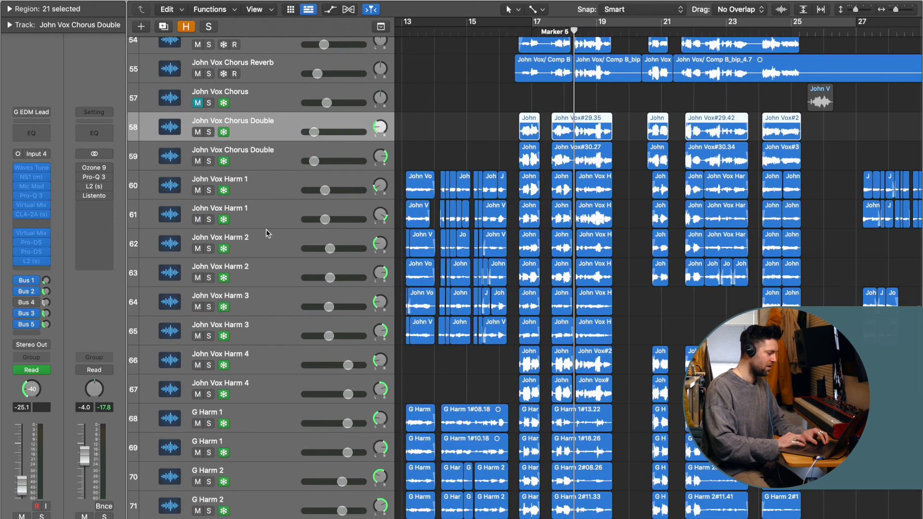
shift+click(264, 157)
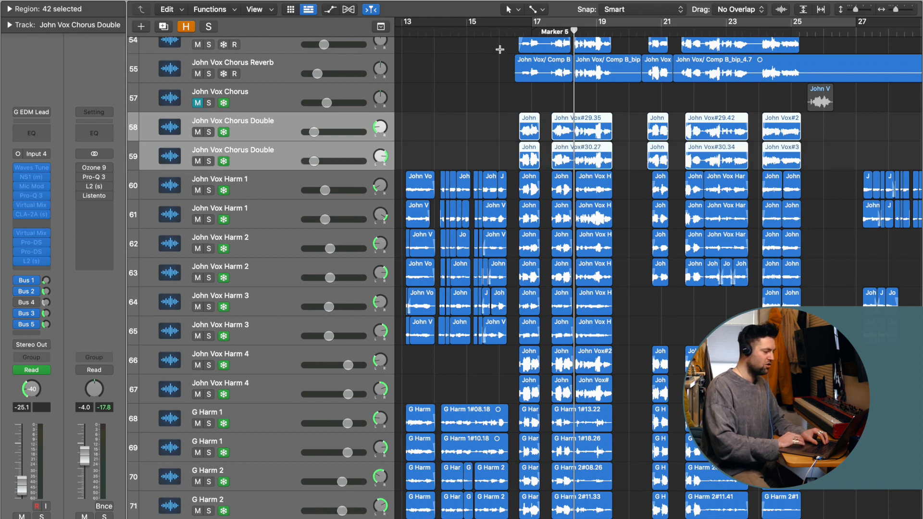
scroll(500, 50, up, 1)
click(515, 31)
key(ctrl+s)
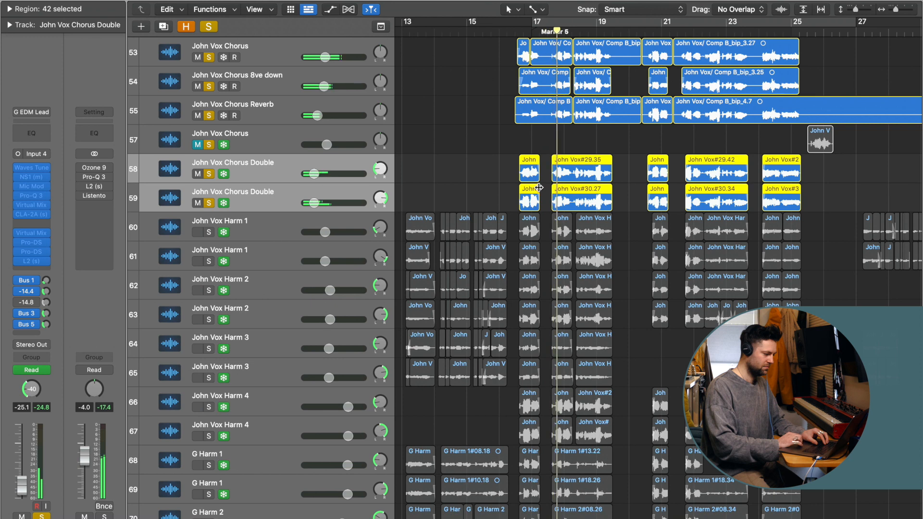
Step: Listen to the doubles with the chorus vocals, stop shortly after bar 18 and clear all solos
scroll(539, 187, up, 1)
drag(491, 89, 587, 227)
scroll(584, 232, down, 2)
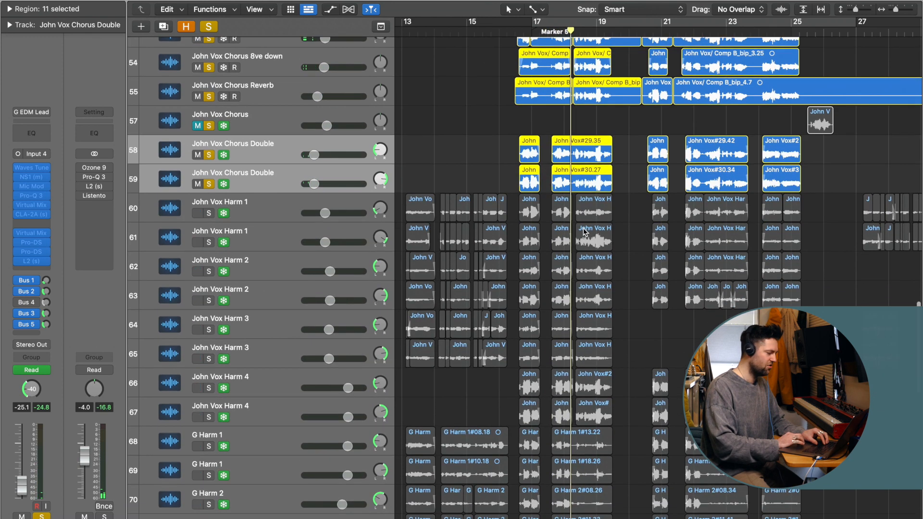
click(430, 140)
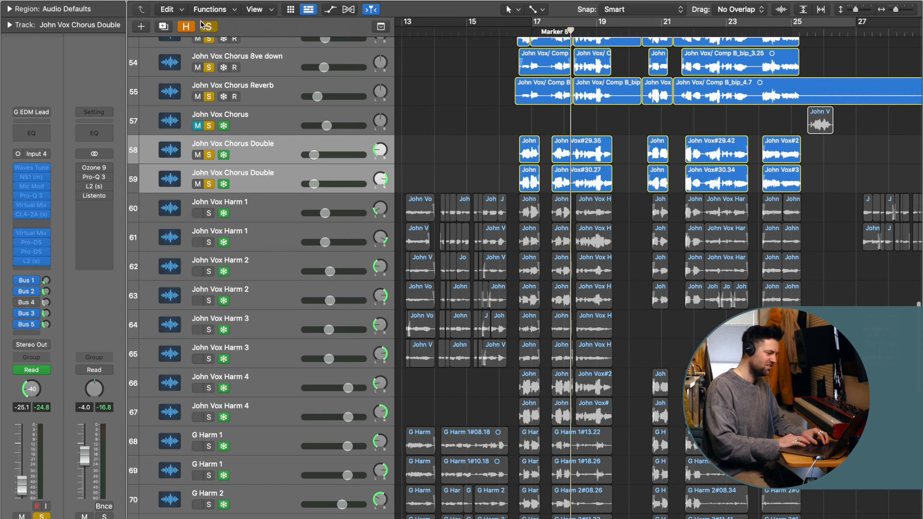
click(203, 25)
Step: Solo harmony tracks 60 to 73 and play them from the start of the chorus
scroll(286, 157, down, 2)
scroll(240, 154, down, 1)
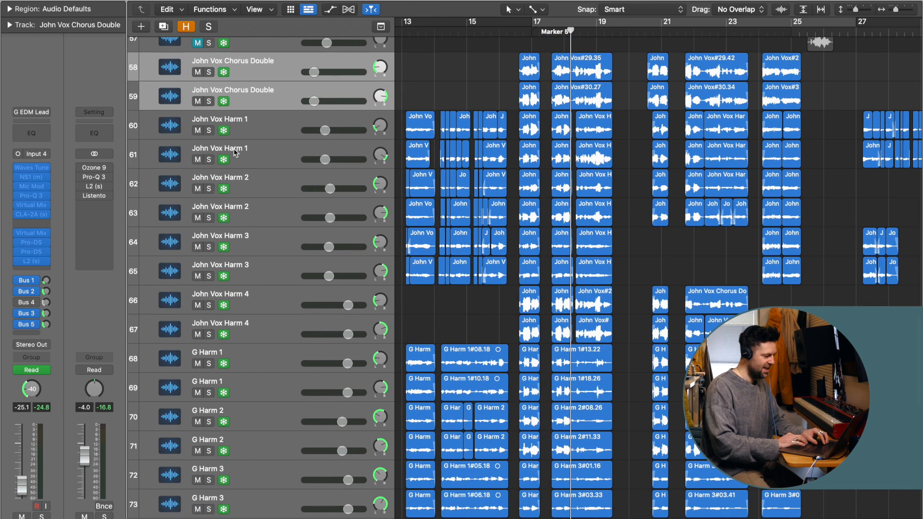
drag(210, 136, 209, 453)
scroll(211, 349, down, 2)
scroll(245, 449, up, 2)
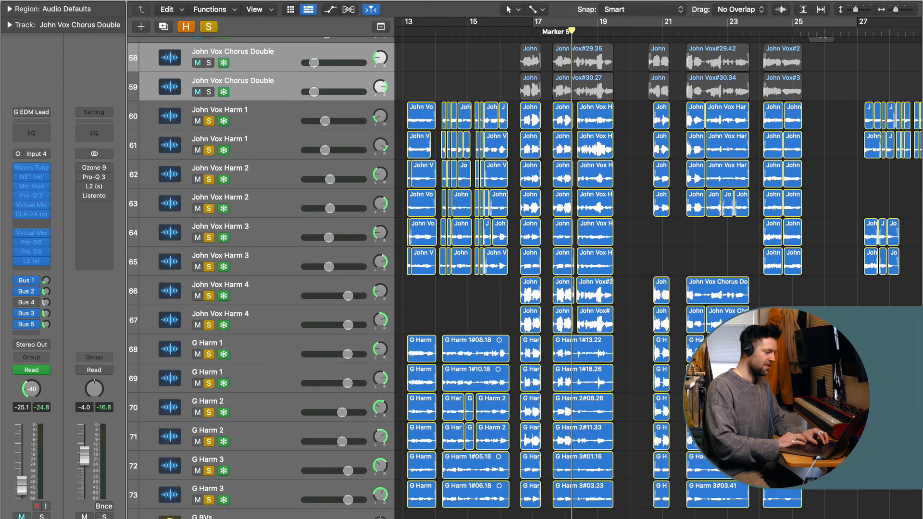
click(517, 33)
key(space)
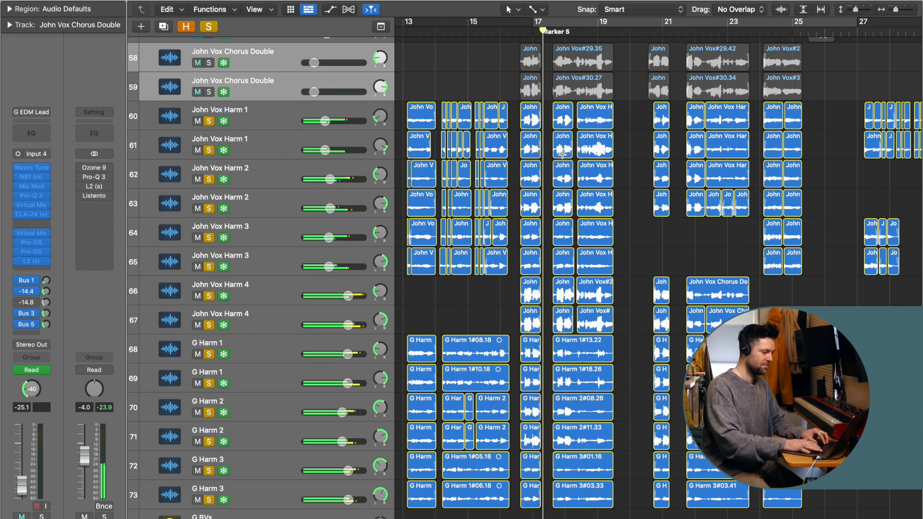
Step: Add chorus vocal tracks 53 to 59 except 57 to the harmony solo, play the full stack, and clear all solos
key(super+Right)
scroll(562, 154, right, 3)
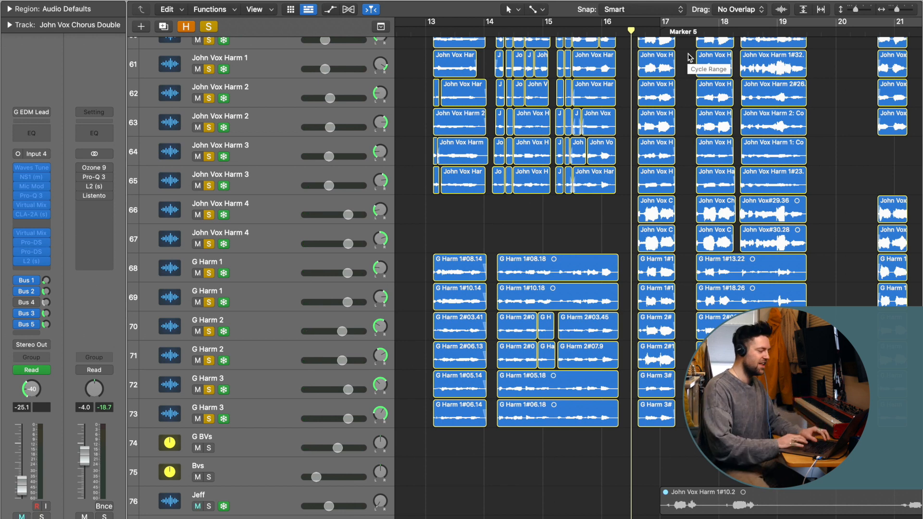
scroll(633, 46, up, 6)
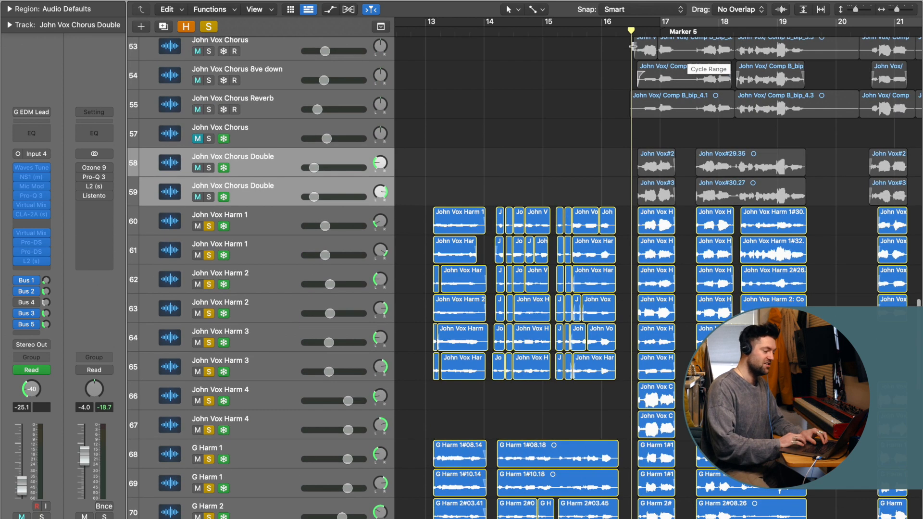
scroll(480, 97, up, 2)
mouse_move(208, 115)
mouse_down()
mouse_move(211, 209)
mouse_move(228, 261)
mouse_up()
key(space)
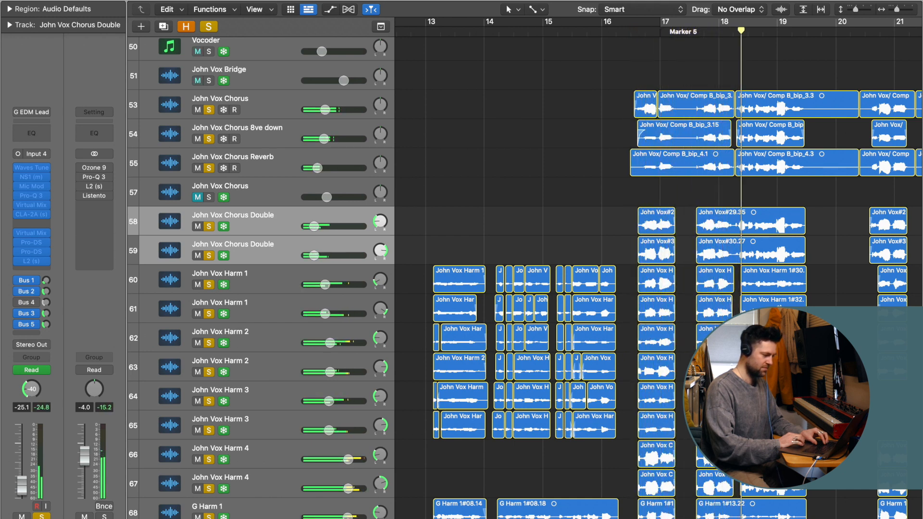
scroll(698, 279, down, 8)
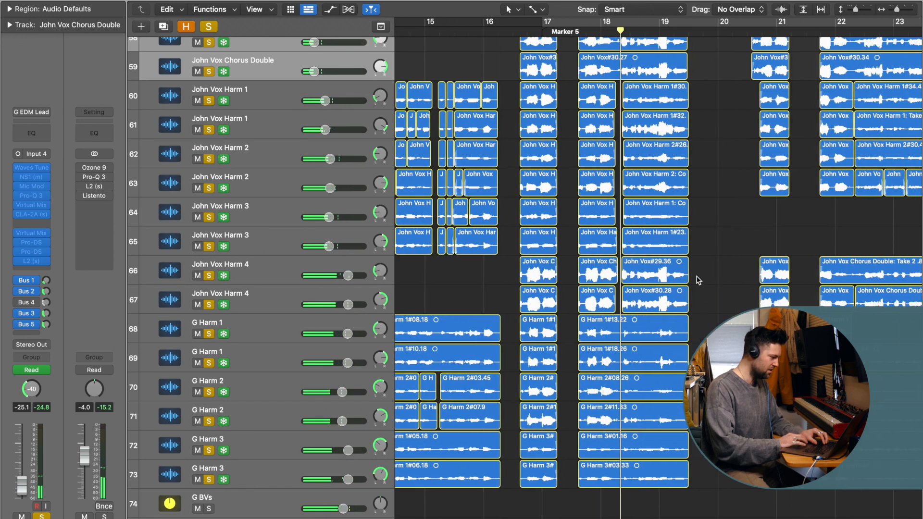
click(209, 27)
Step: Try soloing tracks 76 to 81 of the group vocals around bar 18
scroll(348, 305, down, 10)
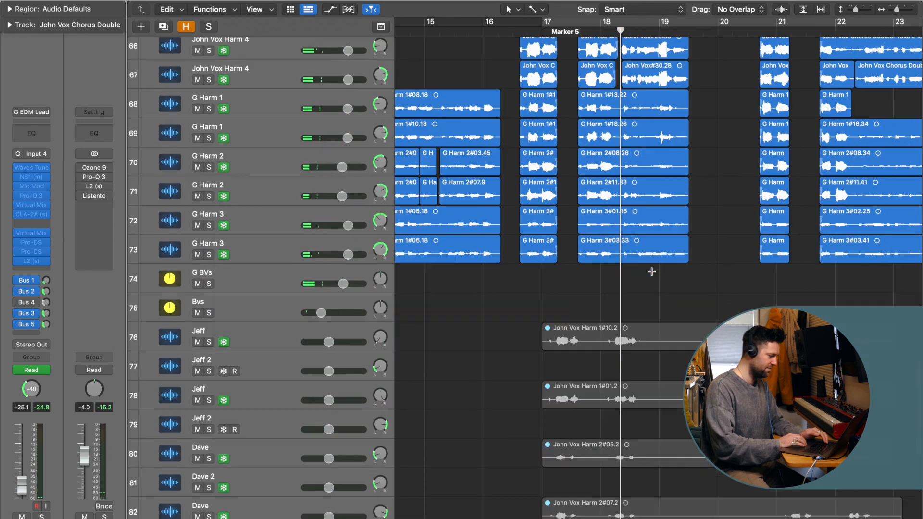
scroll(235, 283, down, 4)
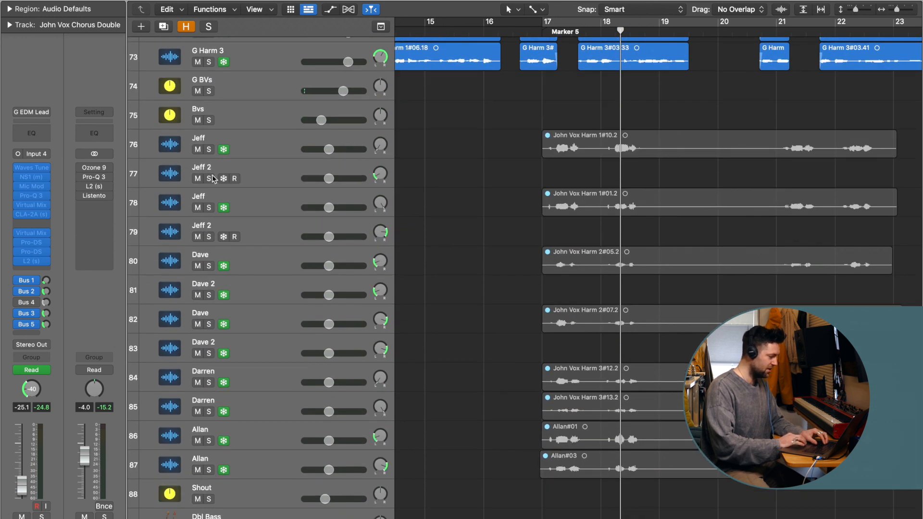
drag(209, 150, 216, 287)
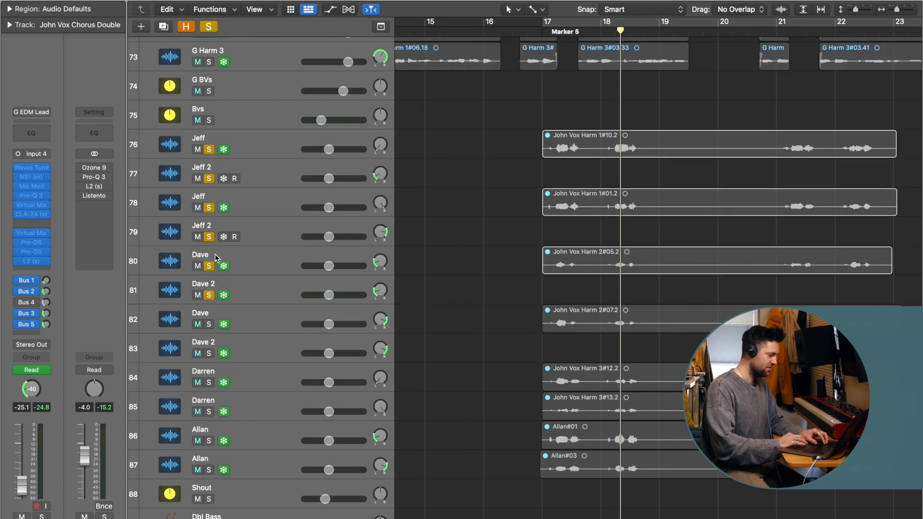
drag(210, 151, 210, 291)
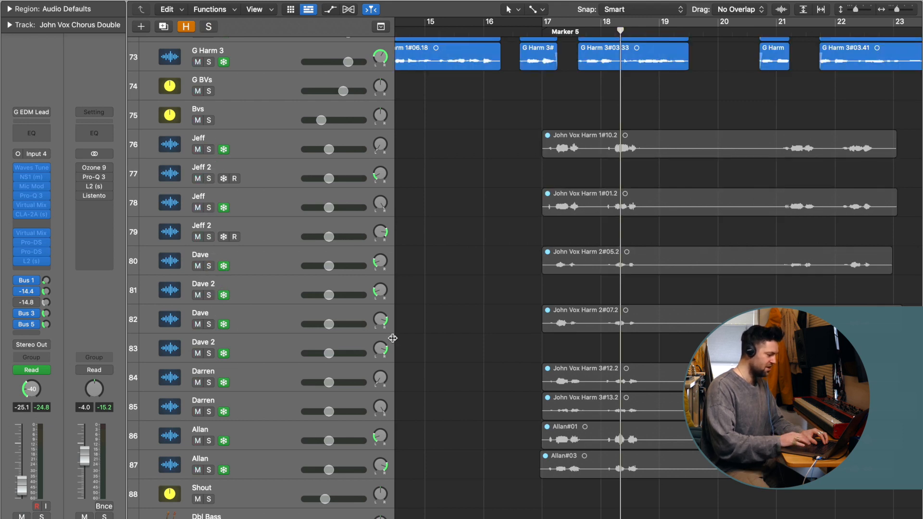
Step: Locate the unmuted group vocal regions further along the song and place the playhead at bar 68
key(super+Left)
key(super+Left)
scroll(392, 339, right, 18)
scroll(393, 338, right, 17)
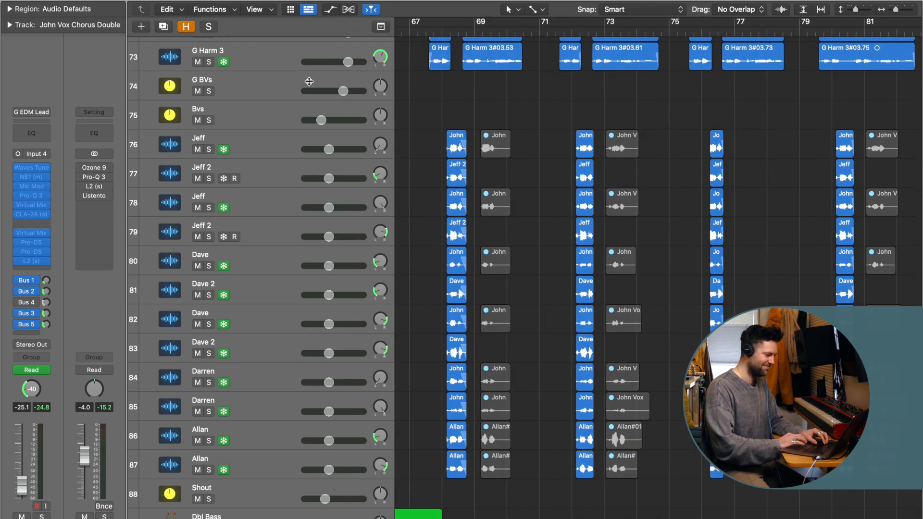
click(447, 34)
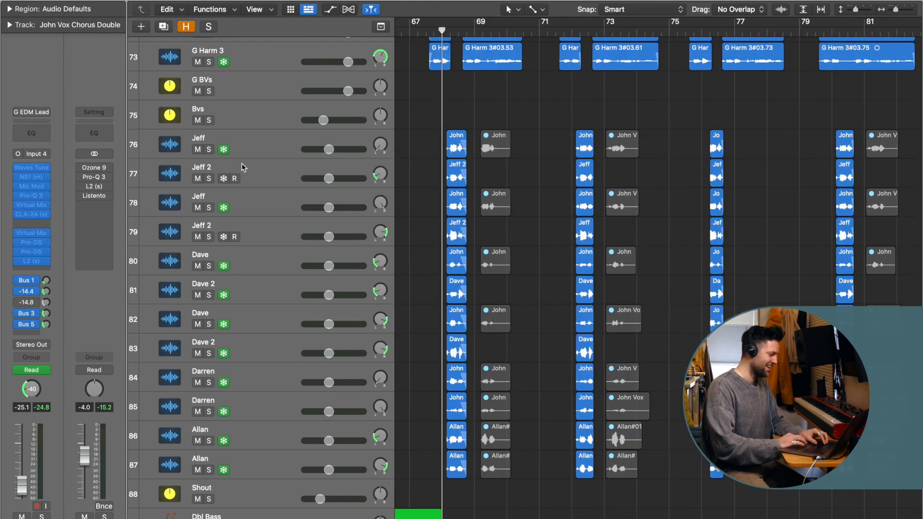
Step: Solo all group vocal tracks 76 to 87 and play them from bar 68
click(209, 121)
click(209, 121)
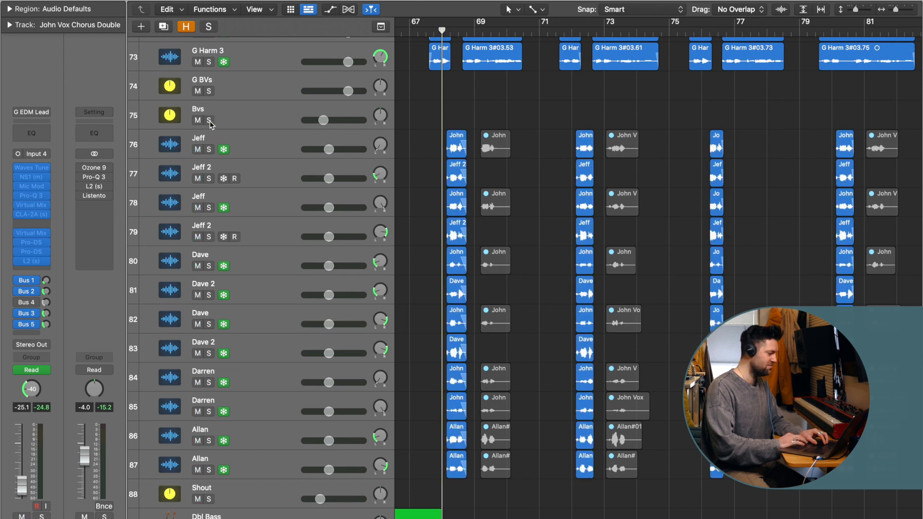
click(208, 94)
click(208, 94)
drag(208, 149, 213, 462)
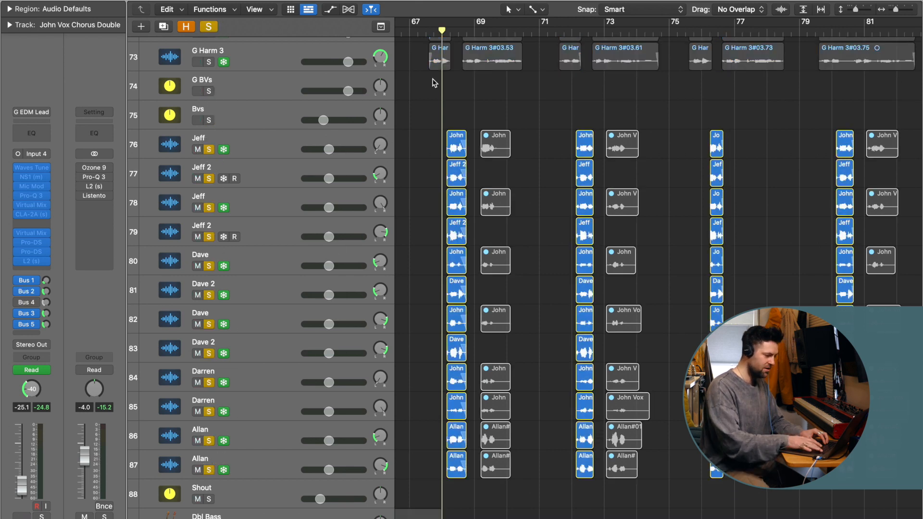
key(super+Right)
key(super+Right)
click(450, 32)
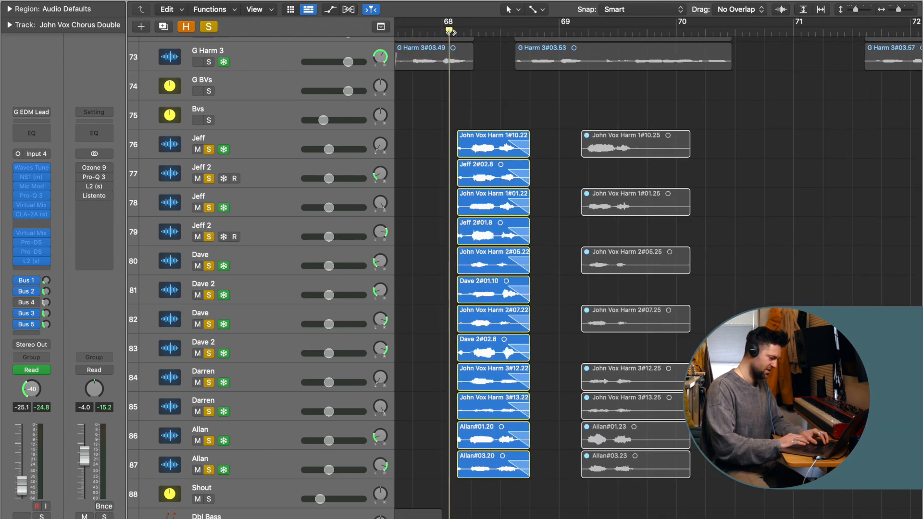
key(space)
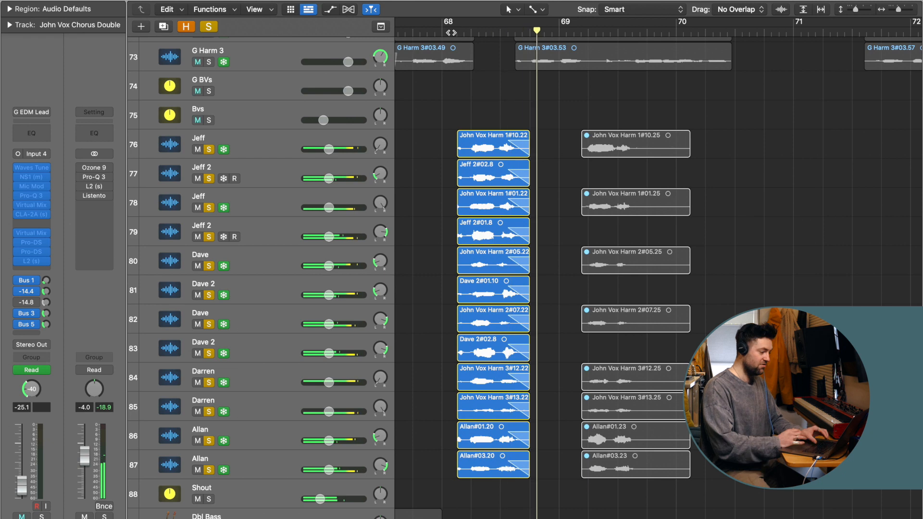
Step: Narrow the solo to group vocal tracks 76 to 79 and play the phrase from bar 68
drag(209, 149, 204, 474)
drag(210, 151, 210, 239)
key(space)
key(space)
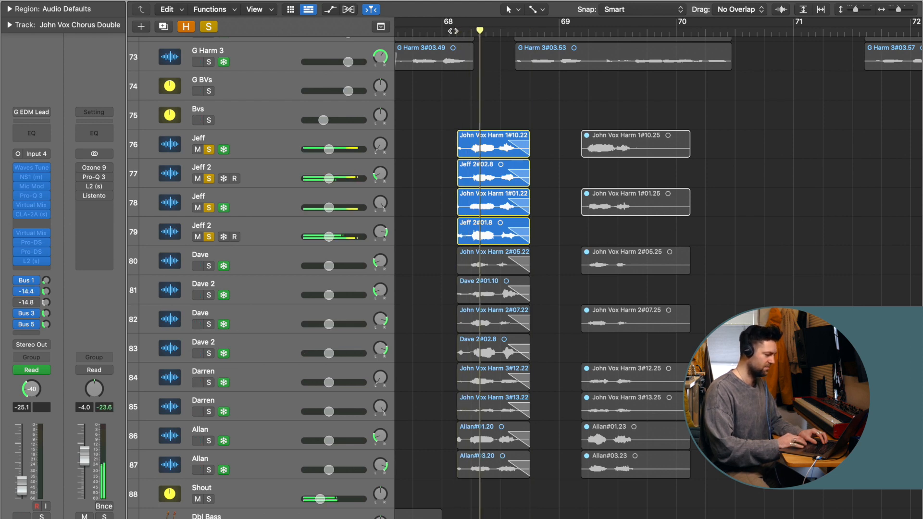
Step: Switch the solo to group vocal tracks 80 to 83 and play the same phrase
drag(209, 266, 211, 381)
click(211, 383)
drag(208, 149, 209, 237)
key(space)
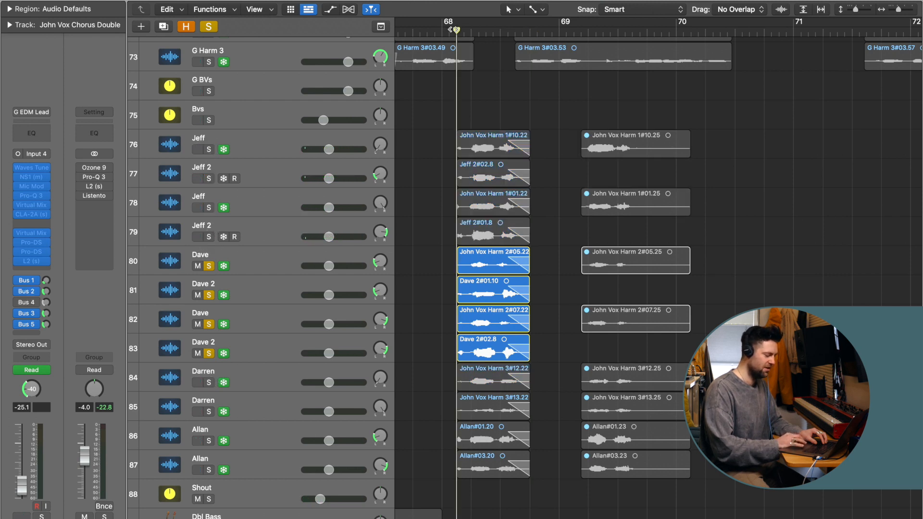
Step: Solo only group vocal tracks 84 and 85 and play the phrase from its start
scroll(279, 238, down, 3)
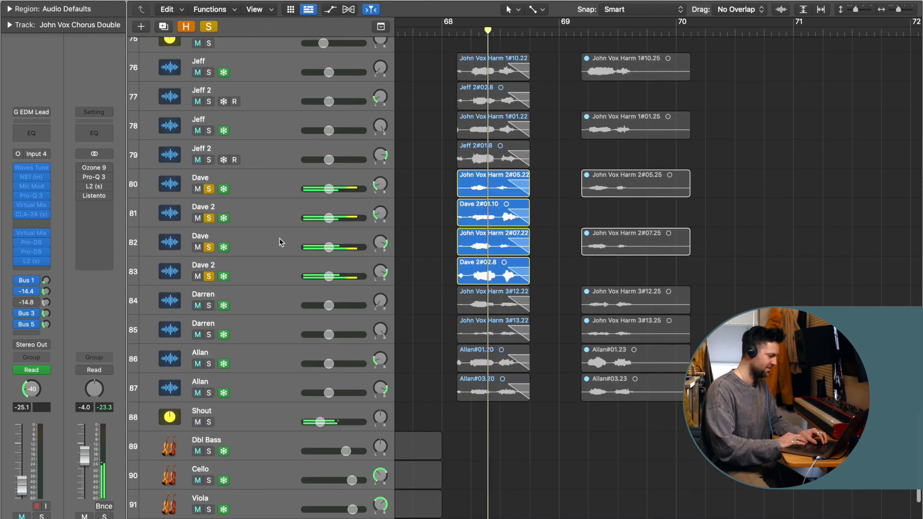
click(209, 190)
drag(212, 214, 214, 341)
click(454, 32)
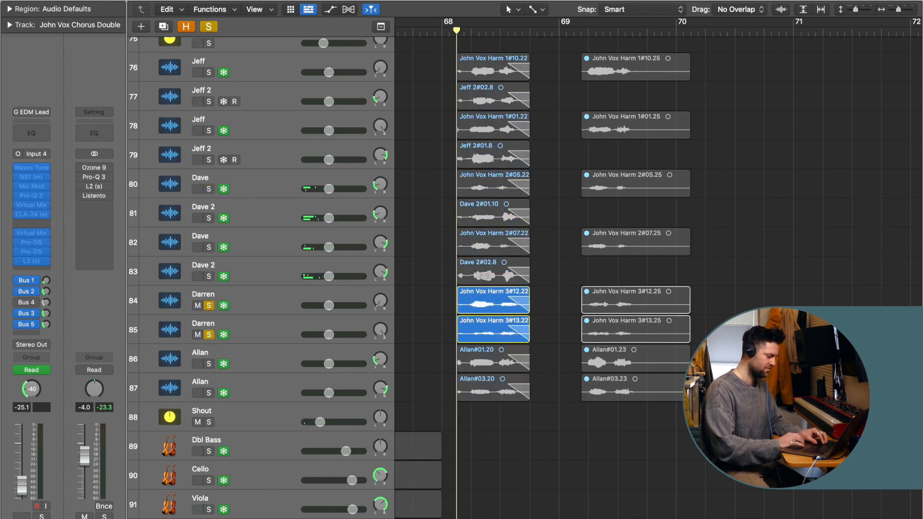
Step: Solo only group vocal tracks 86 and 87 and play the phrase from its start
scroll(258, 289, down, 2)
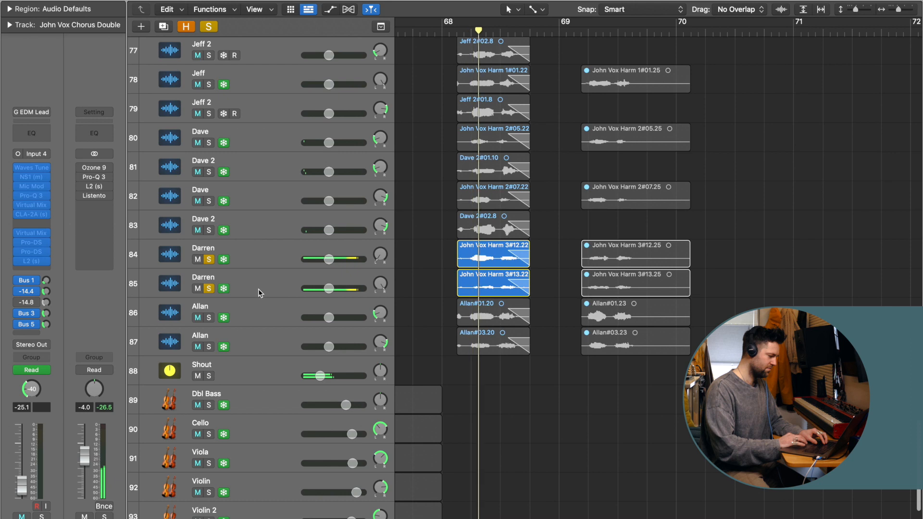
click(210, 260)
drag(209, 318, 210, 347)
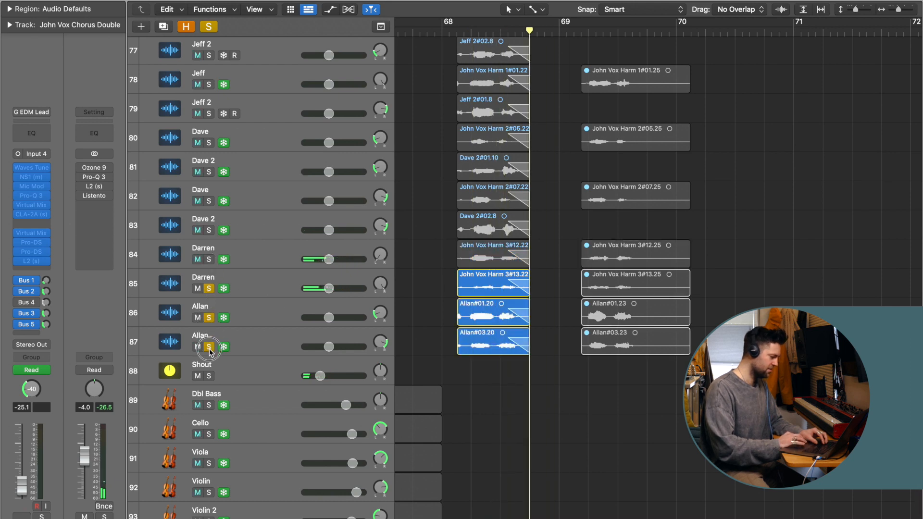
click(211, 289)
key(space)
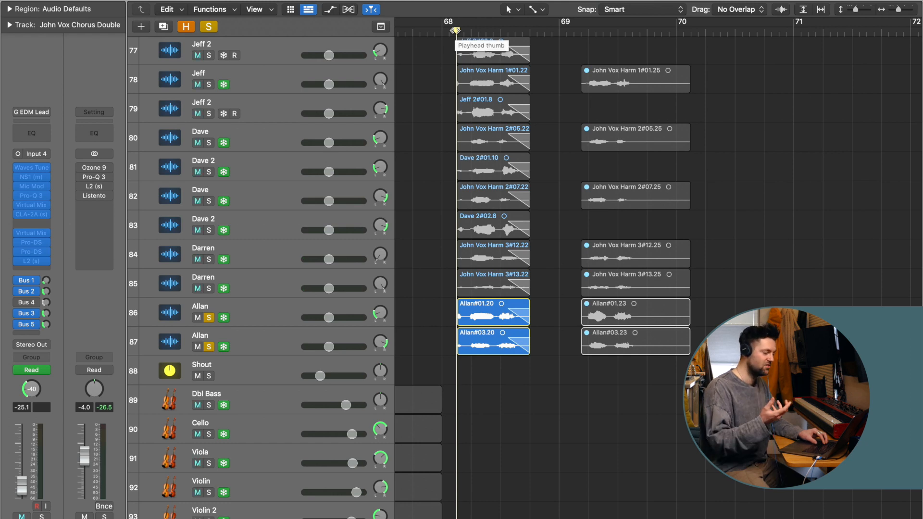
key(space)
Step: Solo the Shout track in place of tracks 86 and 87 and return the playhead to the phrase's start
scroll(423, 202, up, 2)
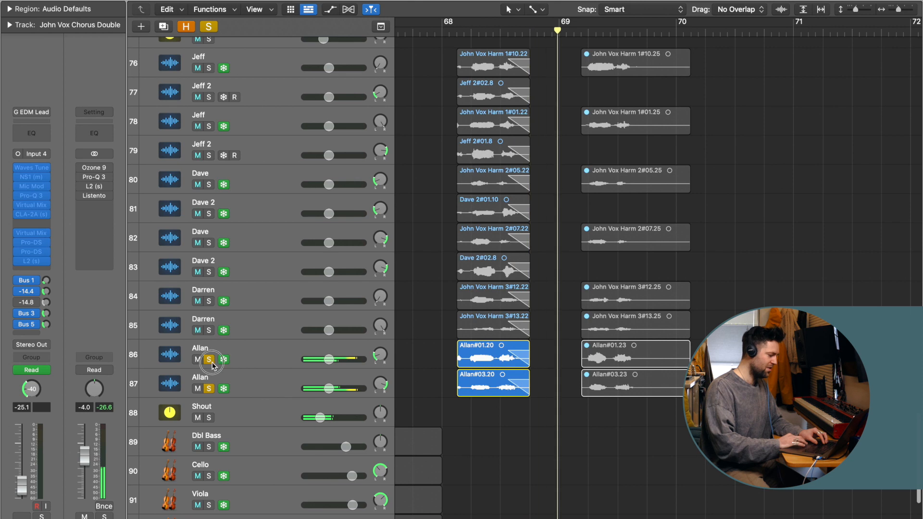
click(209, 360)
click(210, 418)
click(211, 390)
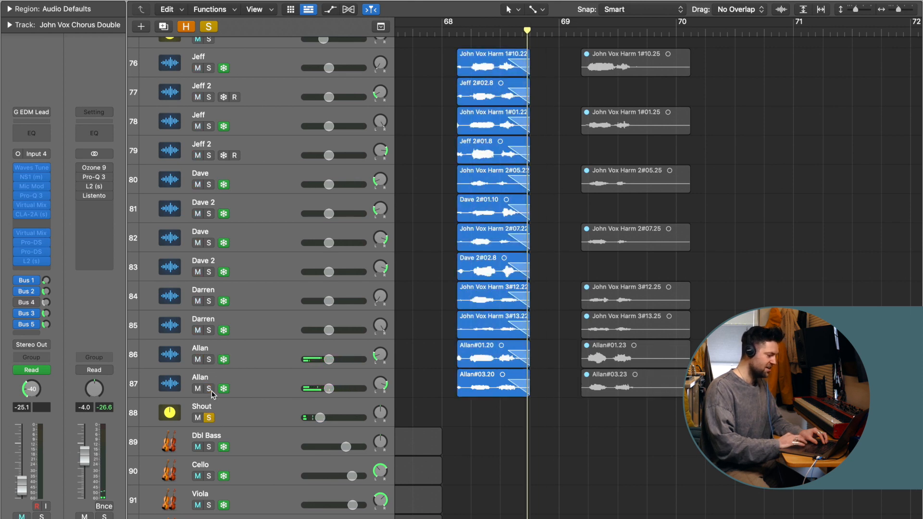
click(454, 30)
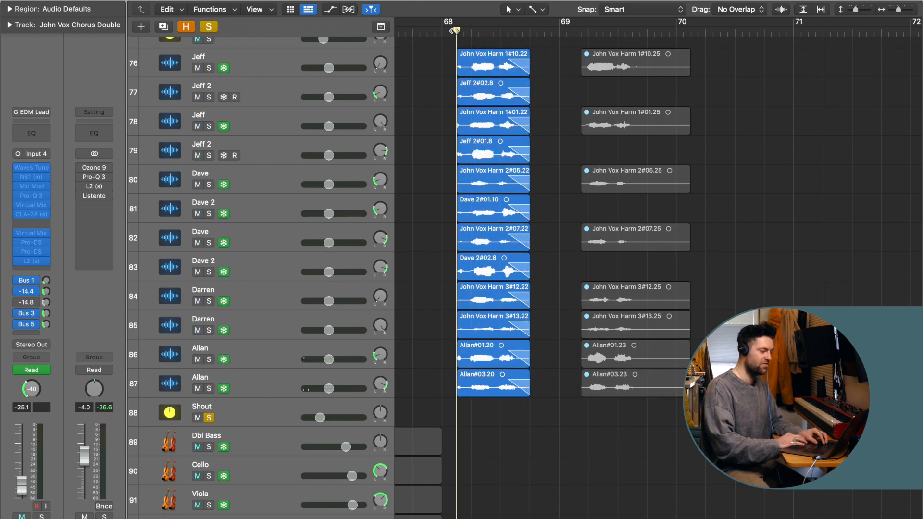
Step: Play the soloed Shout phrase, then clear all solos and replay it from bar 68 in the full mix
key(space)
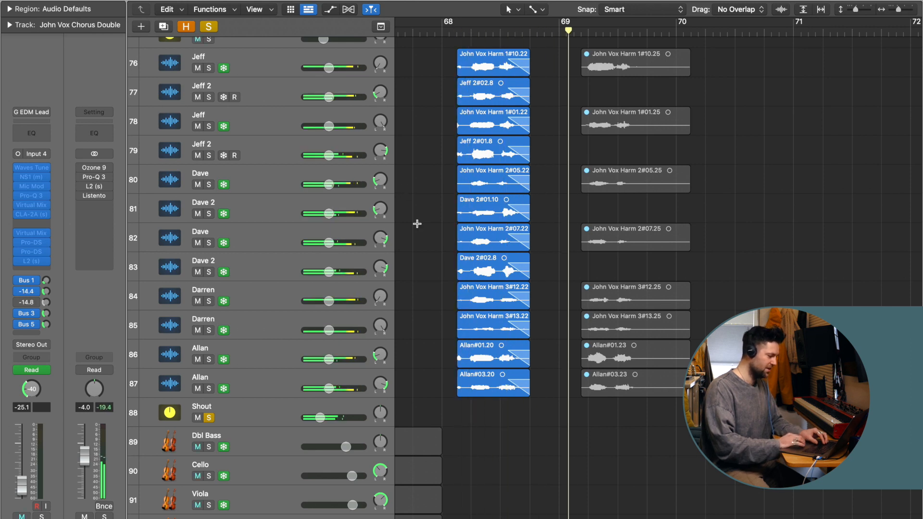
key(space)
scroll(313, 115, down, 5)
click(209, 27)
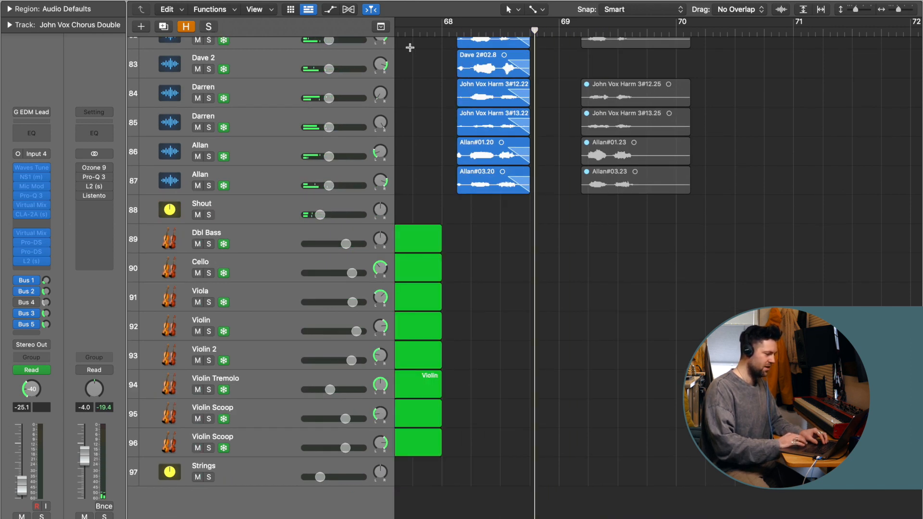
click(412, 30)
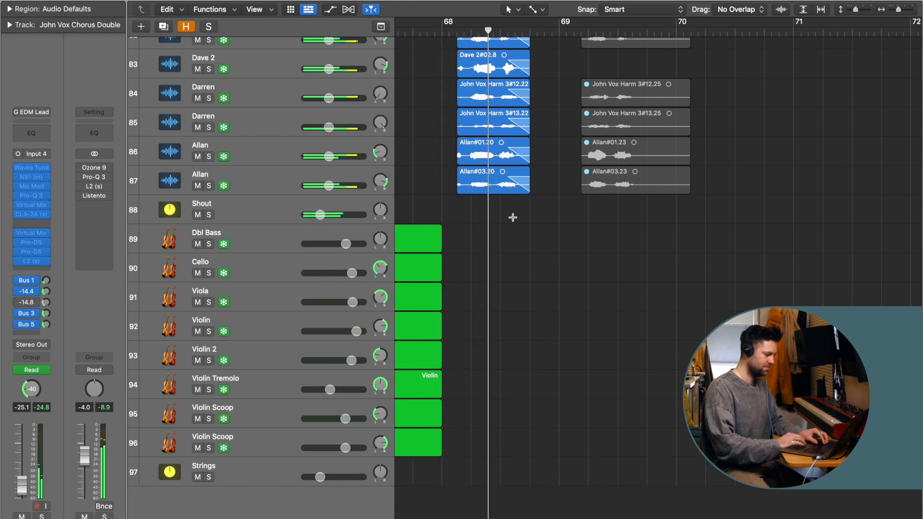
scroll(514, 218, left, 1)
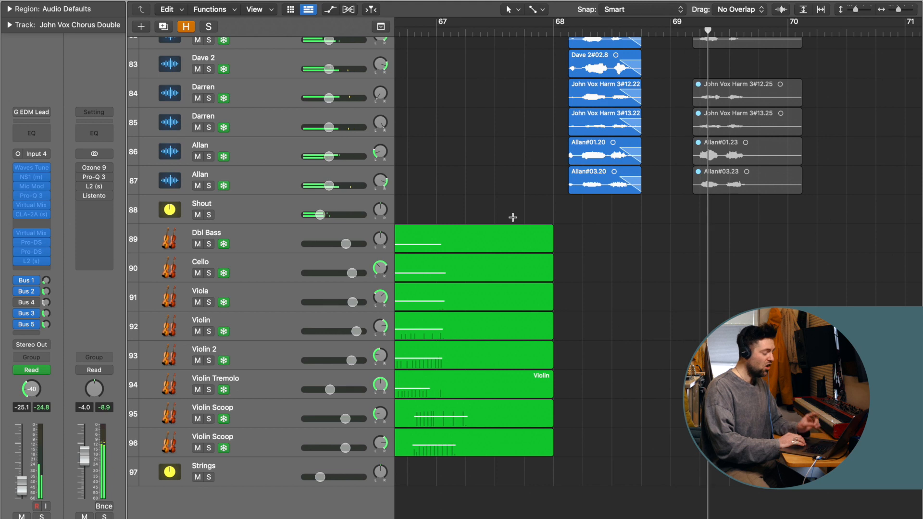
Step: Select group vocal track 76 and play the bar 68 phrase again with the full mix
scroll(513, 217, up, 8)
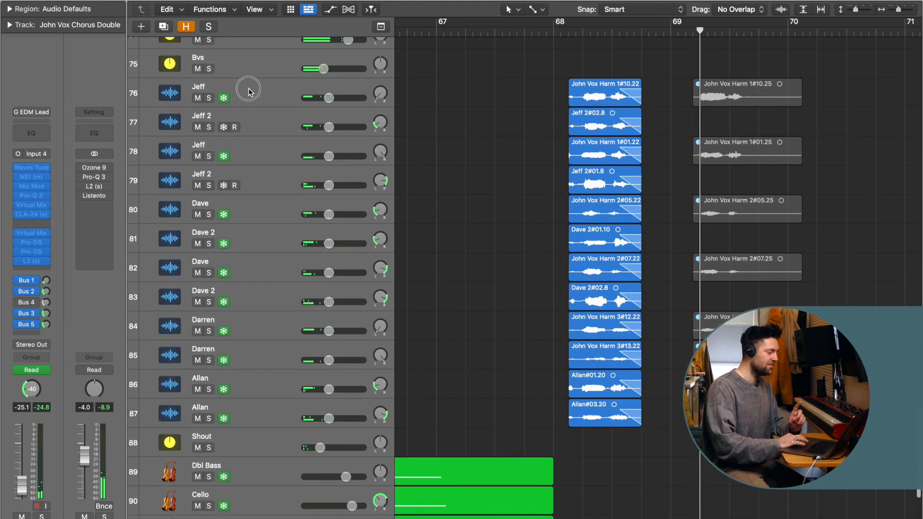
click(249, 89)
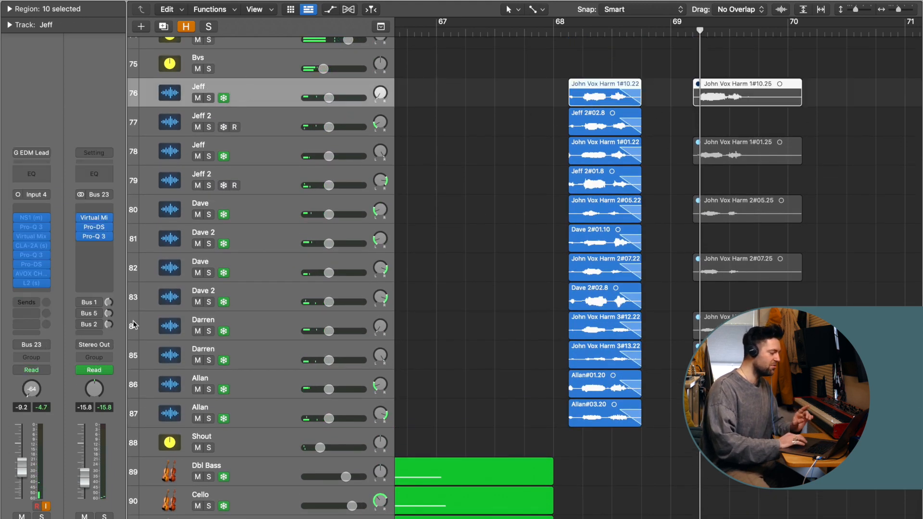
click(566, 34)
key(space)
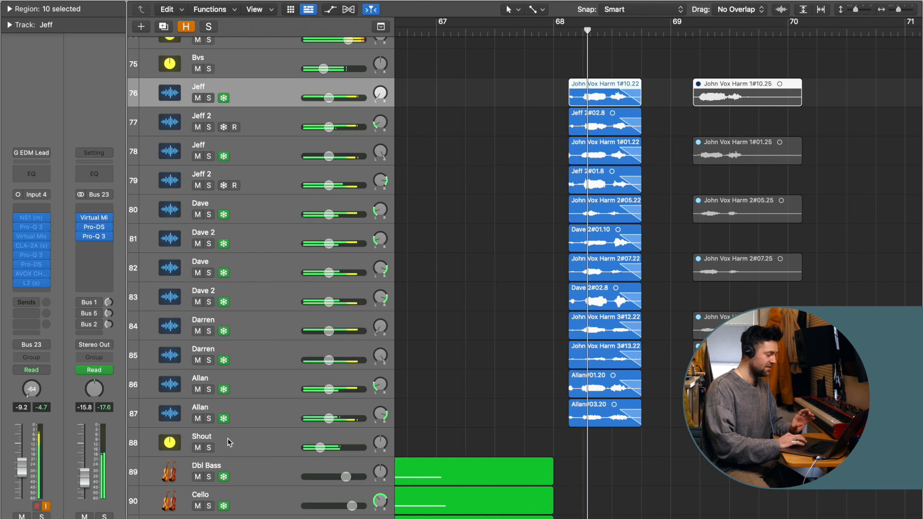
Step: Solo the Shout track during playback and return the playhead to bar 68
click(208, 448)
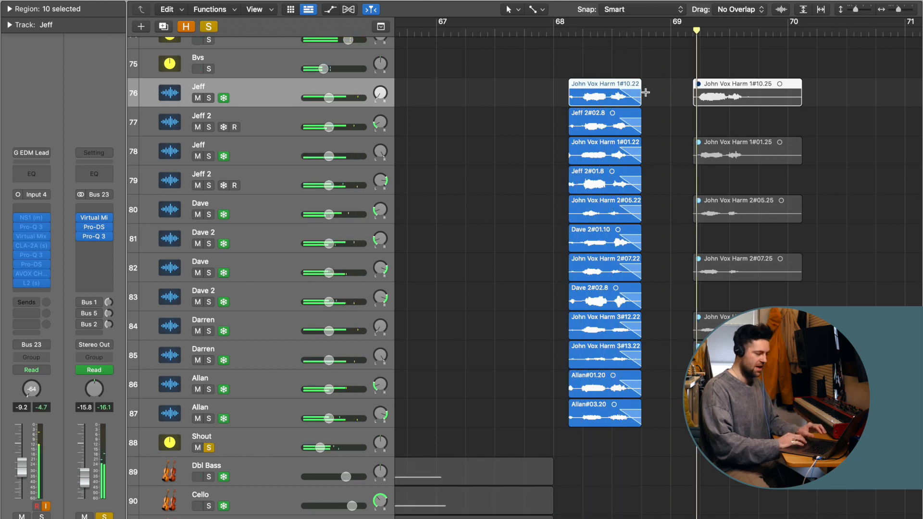
click(559, 31)
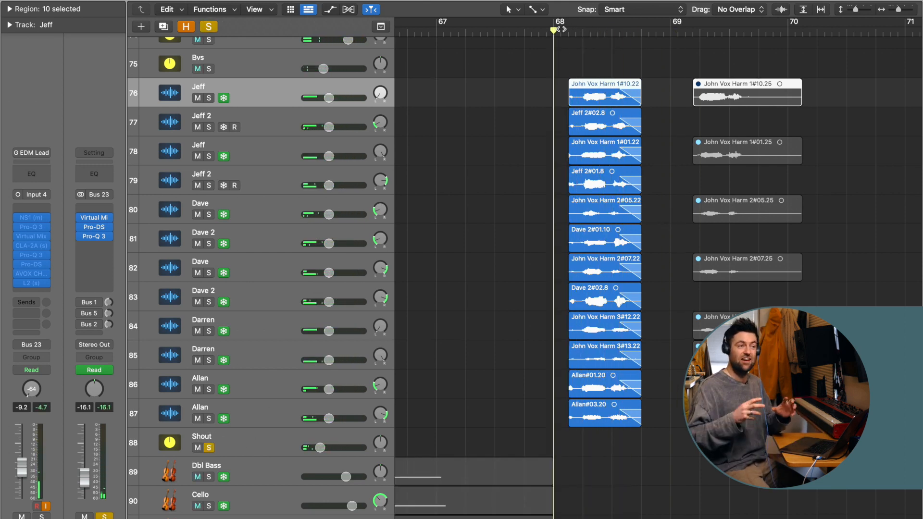
key(super+Left)
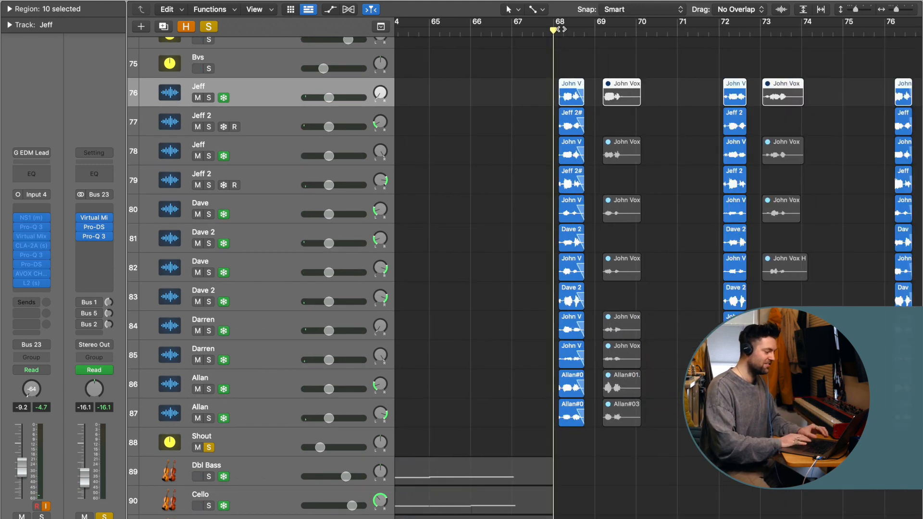
scroll(579, 79, left, 5)
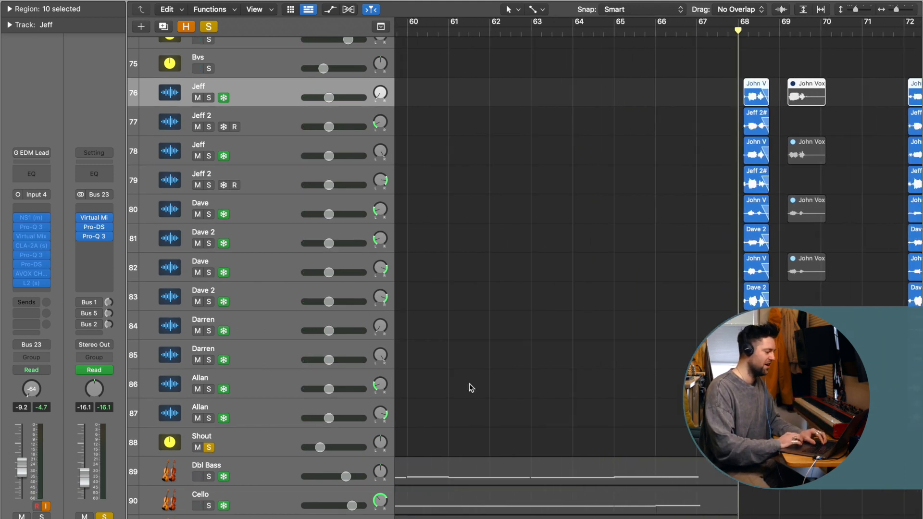
scroll(469, 384, down, 2)
scroll(469, 384, right, 1)
scroll(469, 384, down, 3)
scroll(469, 384, up, 3)
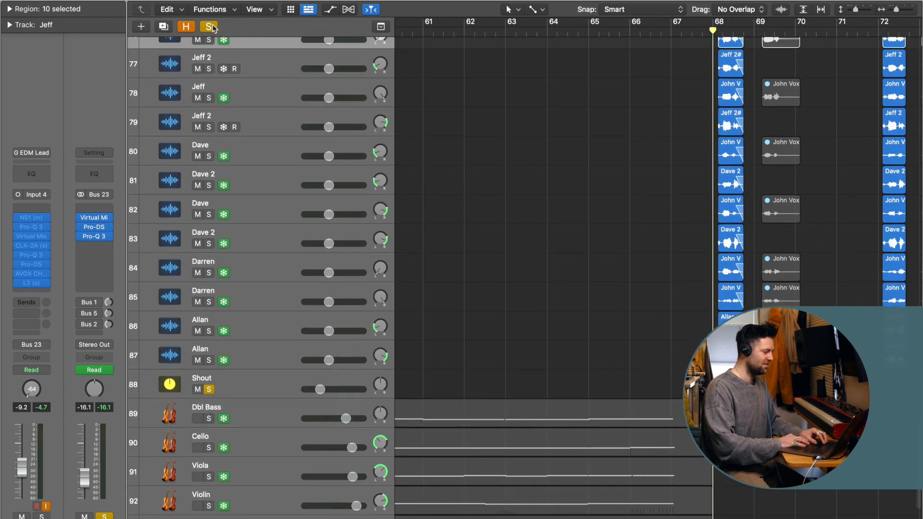
Step: Clear the solo and fit the whole arrangement in view to examine the tracks from the drums down to the strings
click(215, 28)
key(super+Left)
key(super+Left)
key(super+Left)
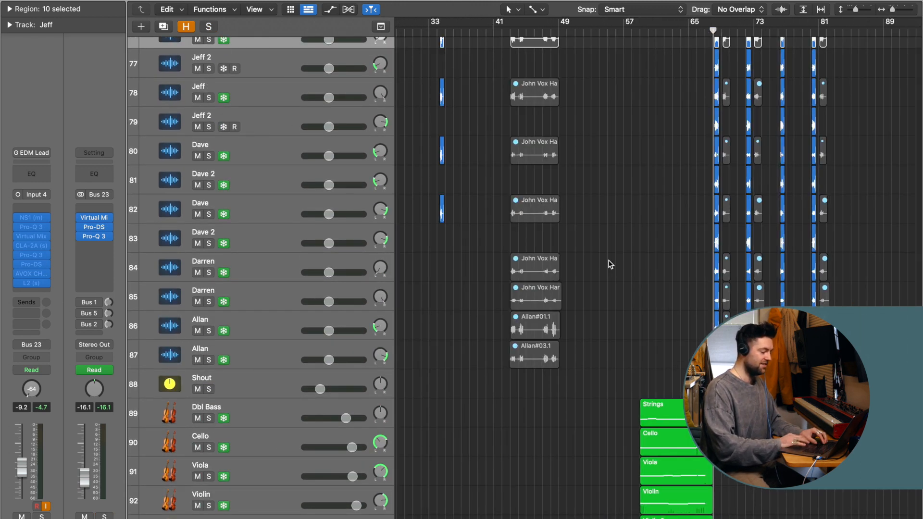
click(605, 268)
key(z)
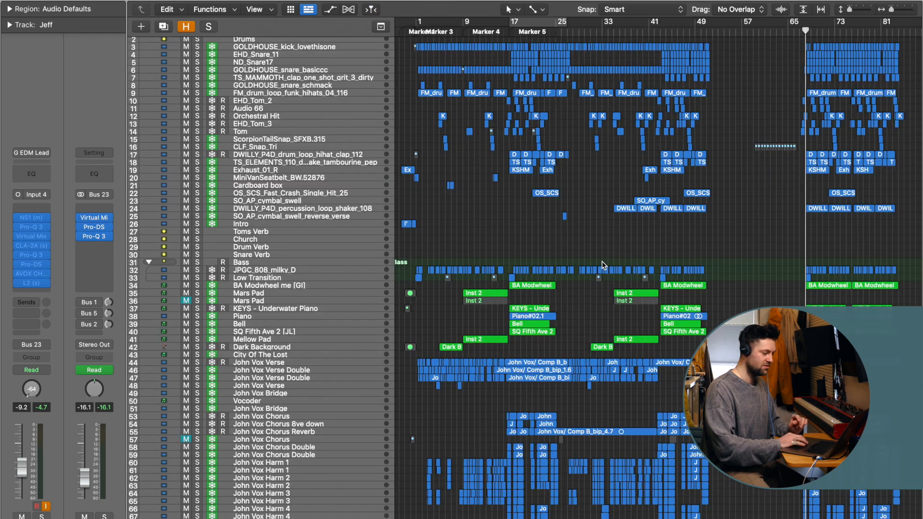
scroll(629, 347, down, 10)
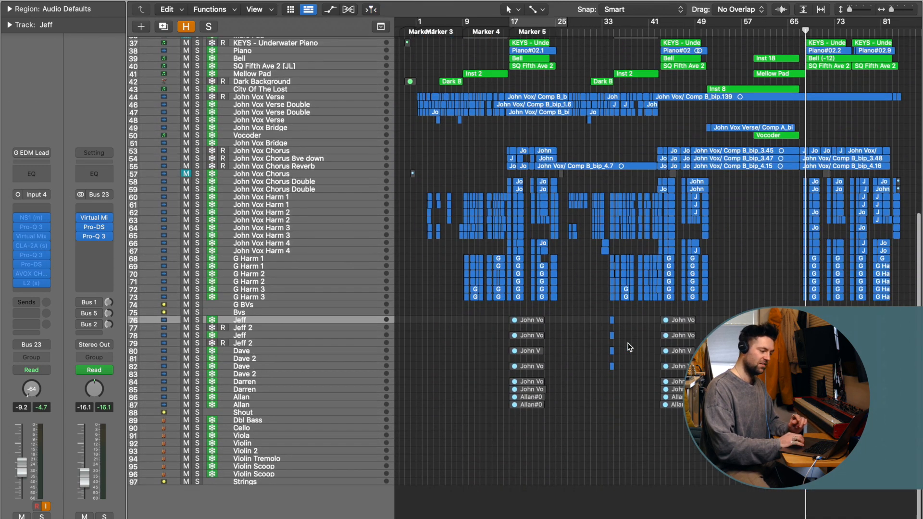
scroll(629, 347, up, 5)
scroll(629, 347, up, 6)
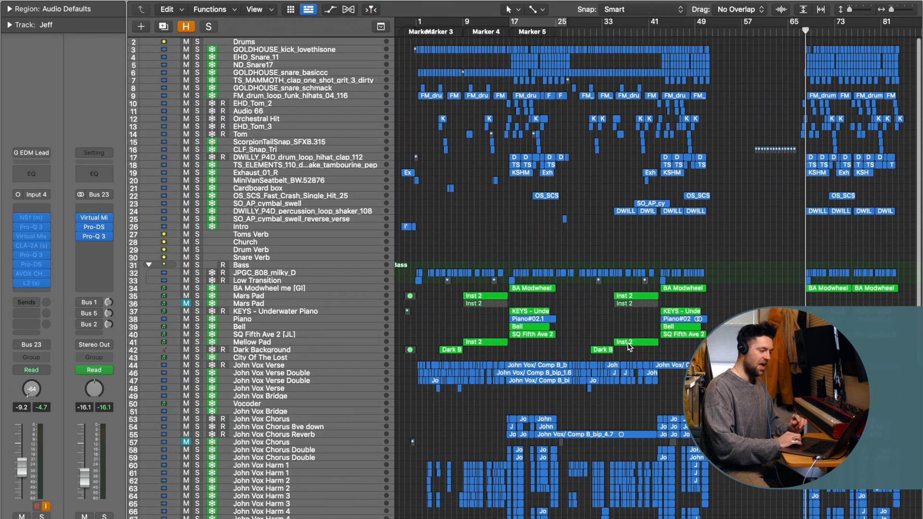
scroll(575, 298, down, 8)
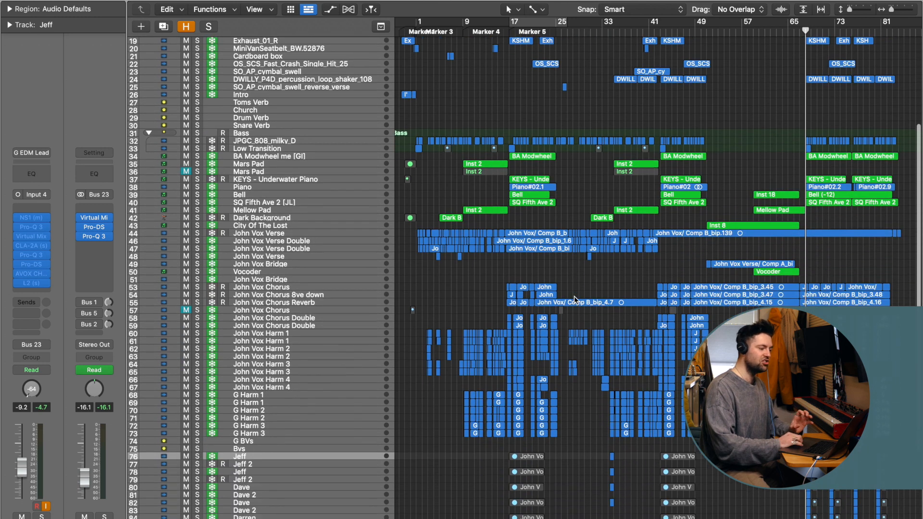
scroll(574, 296, down, 3)
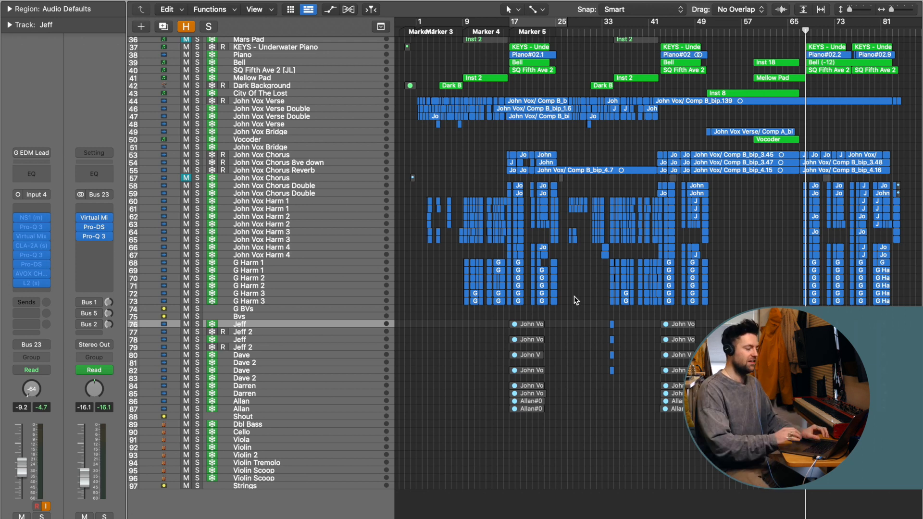
Step: Play the full mix from about bar 31 through the short group shout before bar 35
click(609, 31)
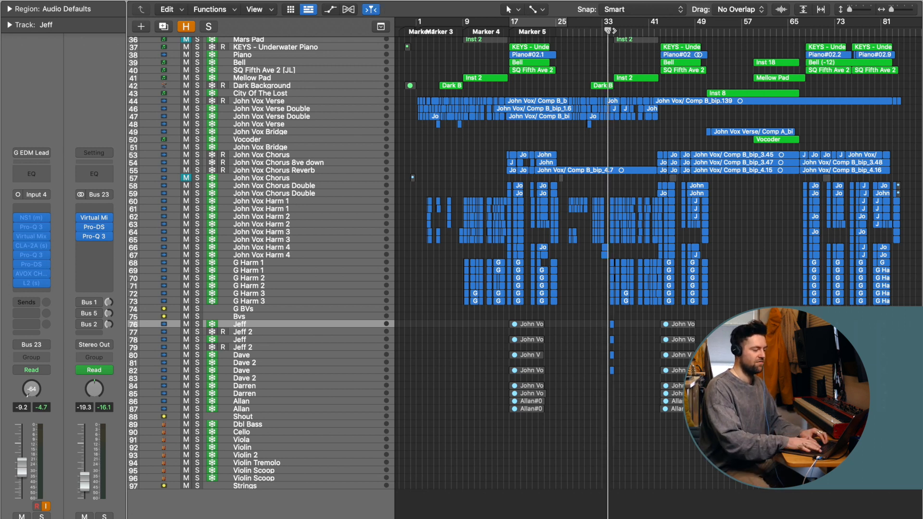
scroll(610, 31, up, 5)
click(520, 32)
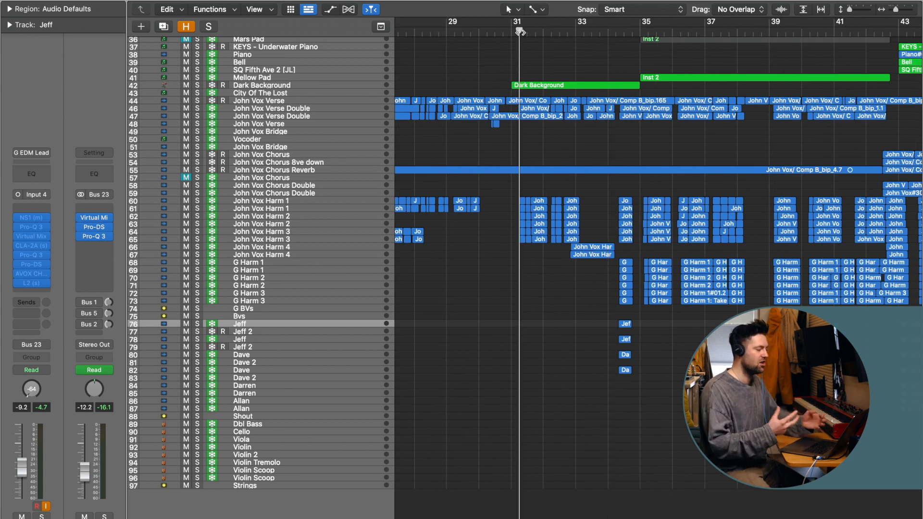
scroll(520, 32, down, 5)
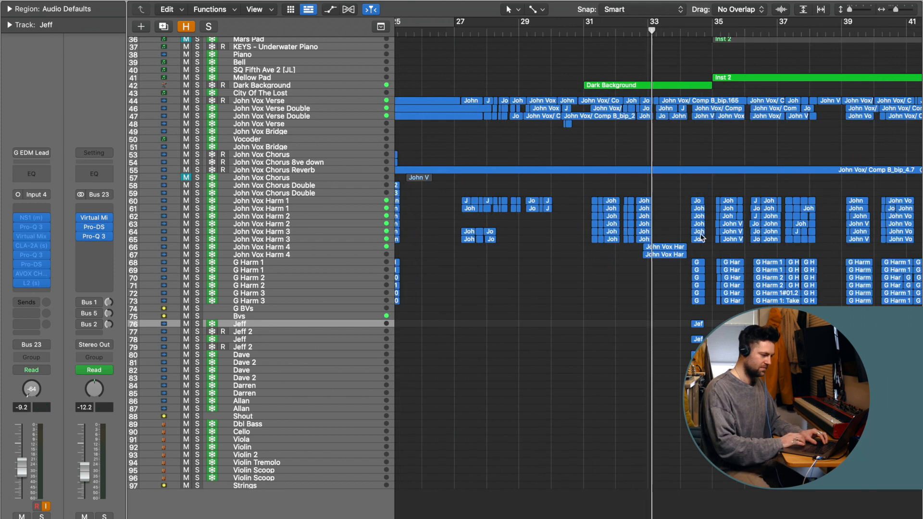
scroll(701, 238, right, 2)
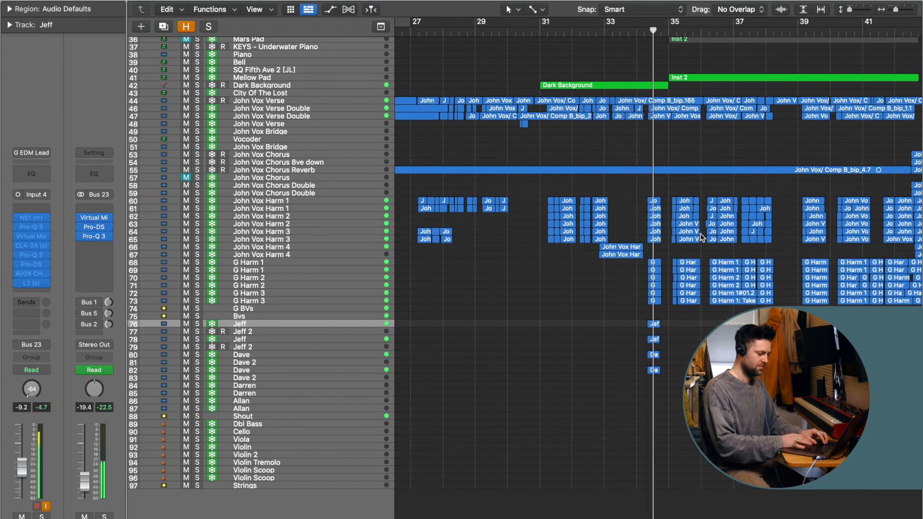
key(super+Left)
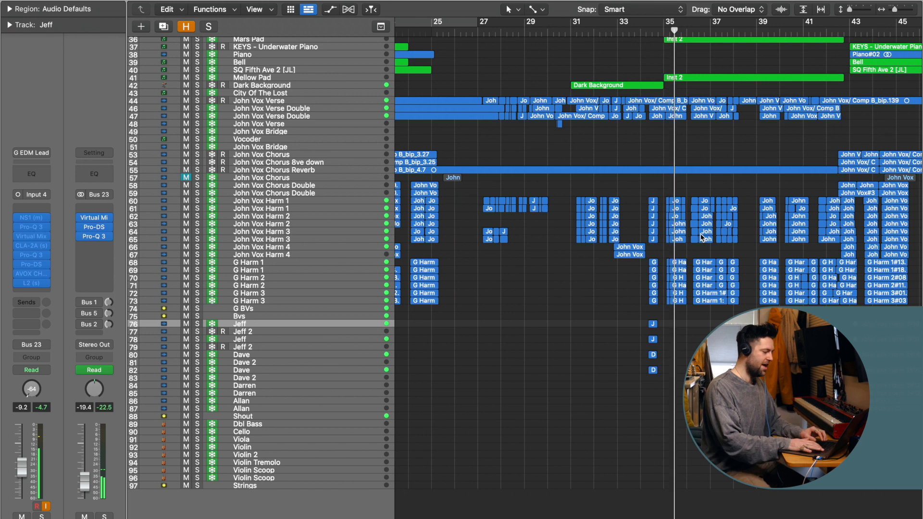
key(super+Left)
key(super+Left)
scroll(608, 244, up, 7)
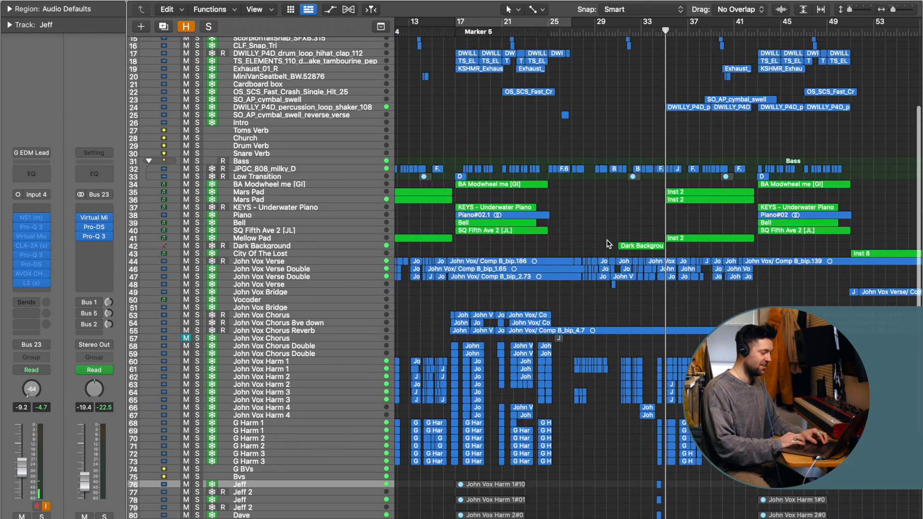